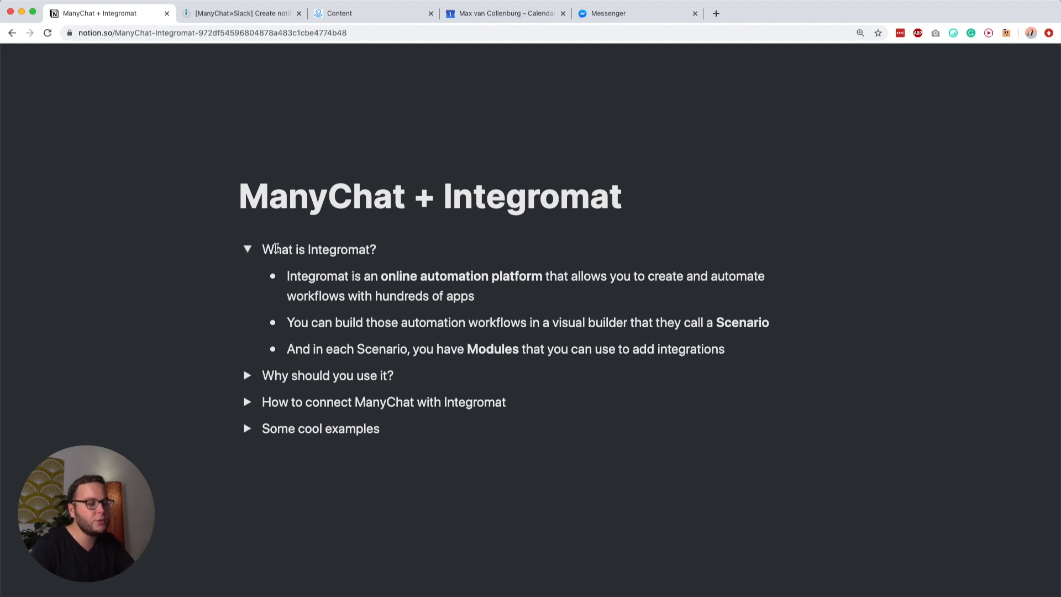
# Step: Switch from Notion to the '[ManyChat»Slack] Create notification' Integromat scenario tab
pyautogui.click(245, 19)
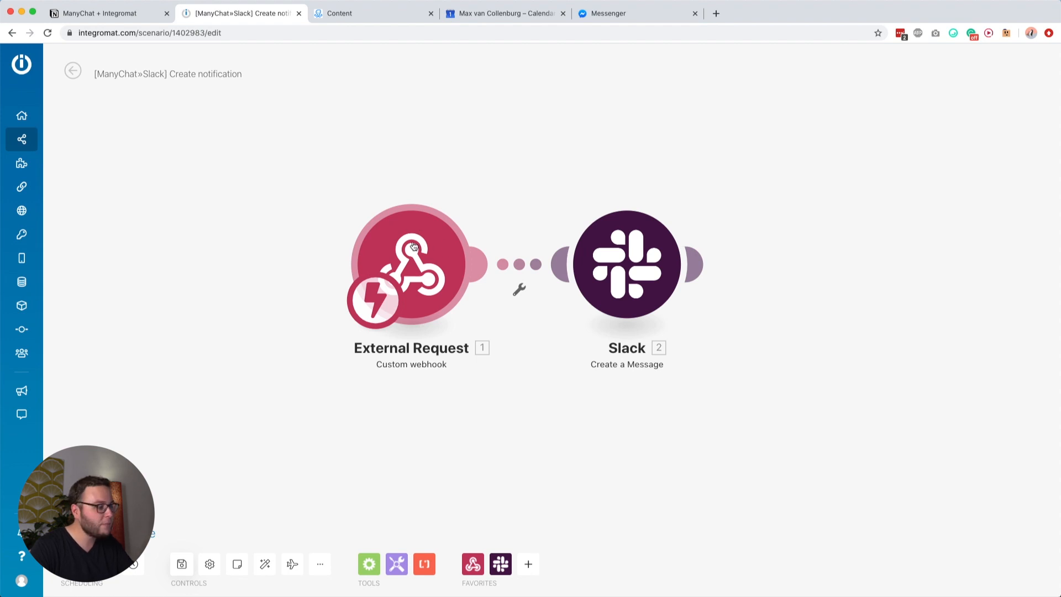
# Step: Inspect the Custom webhook address and the Slack message settings, then close both
pyautogui.click(399, 258)
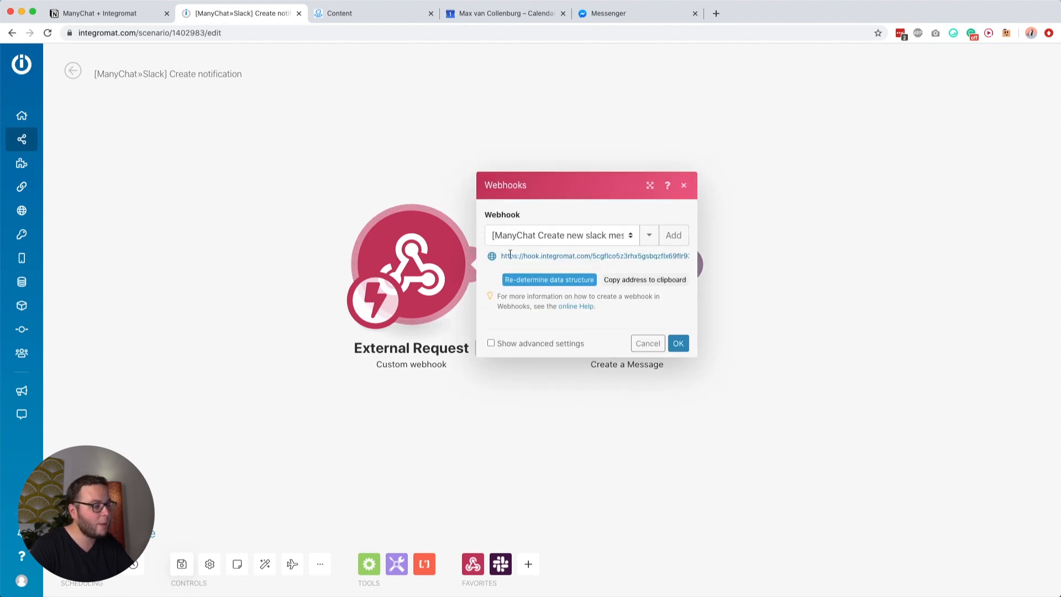
pyautogui.click(510, 256)
pyautogui.click(433, 177)
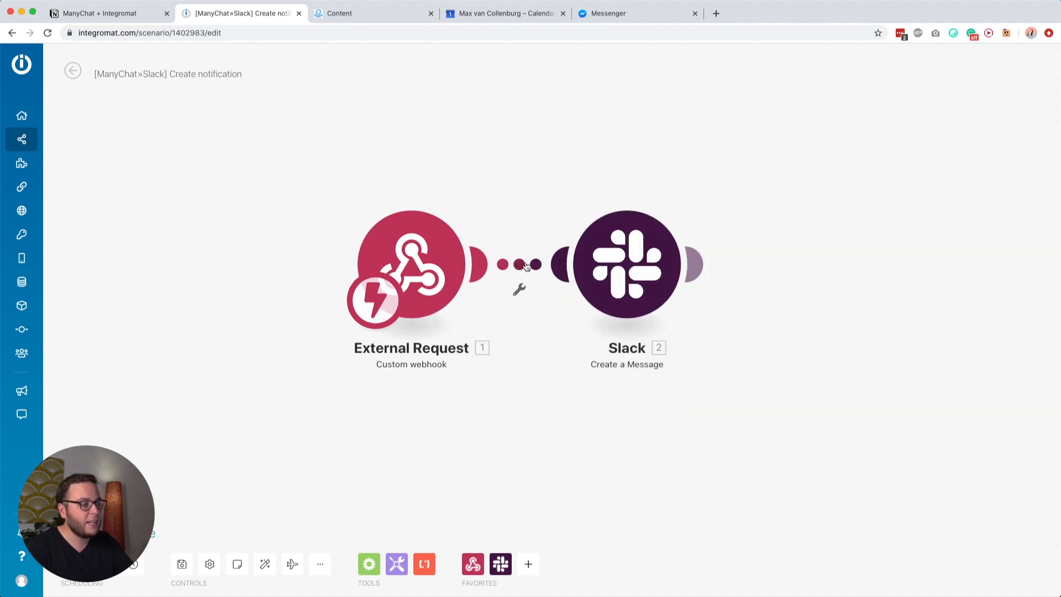
pyautogui.click(616, 250)
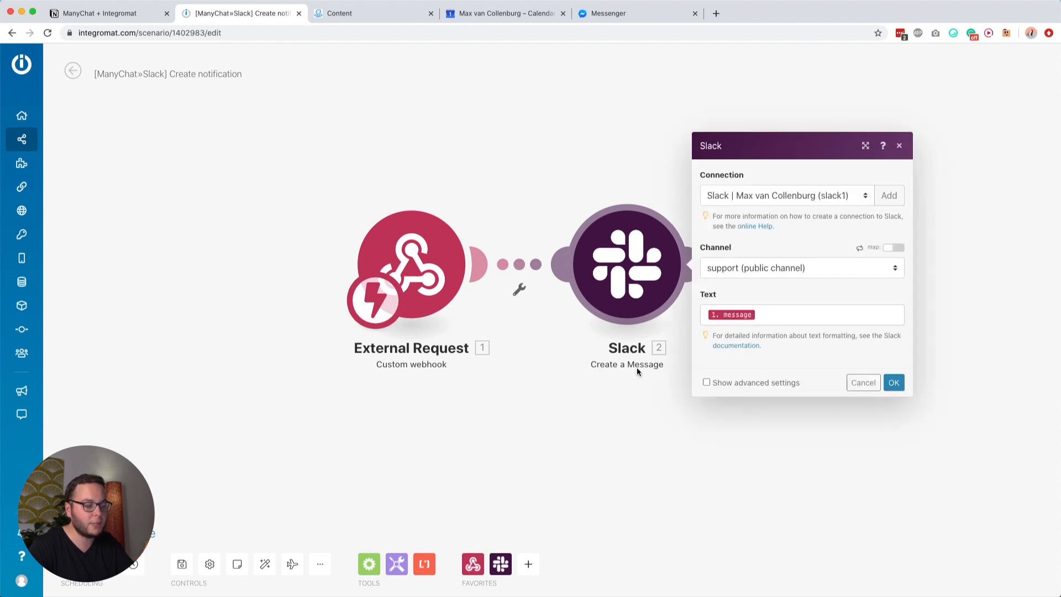
pyautogui.click(471, 127)
# Step: Save the scenario, go to the Scenarios list, and return to the Notion outline
pyautogui.click(182, 563)
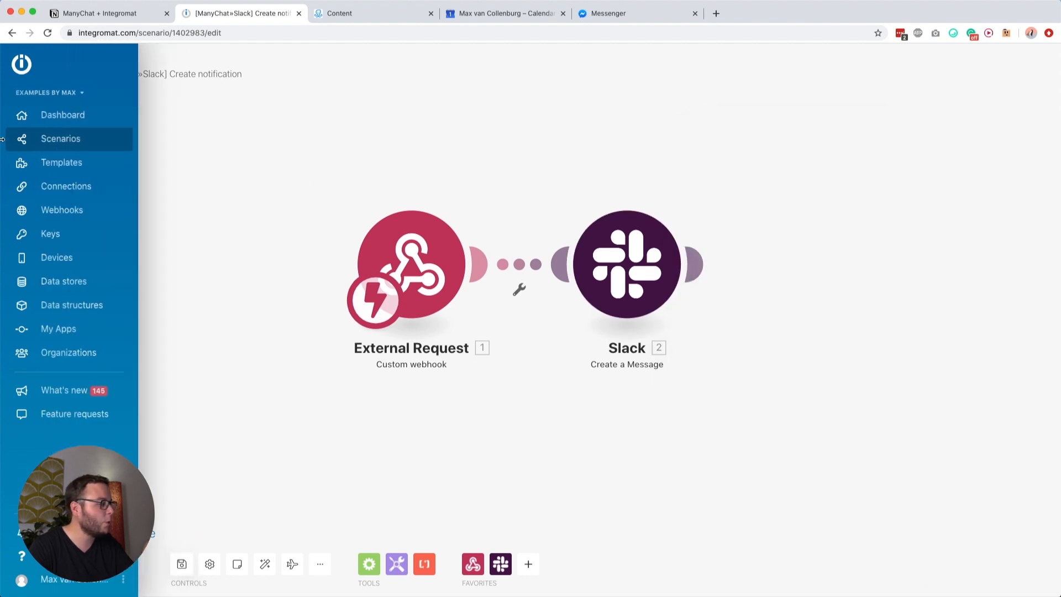
pyautogui.click(24, 145)
pyautogui.click(101, 11)
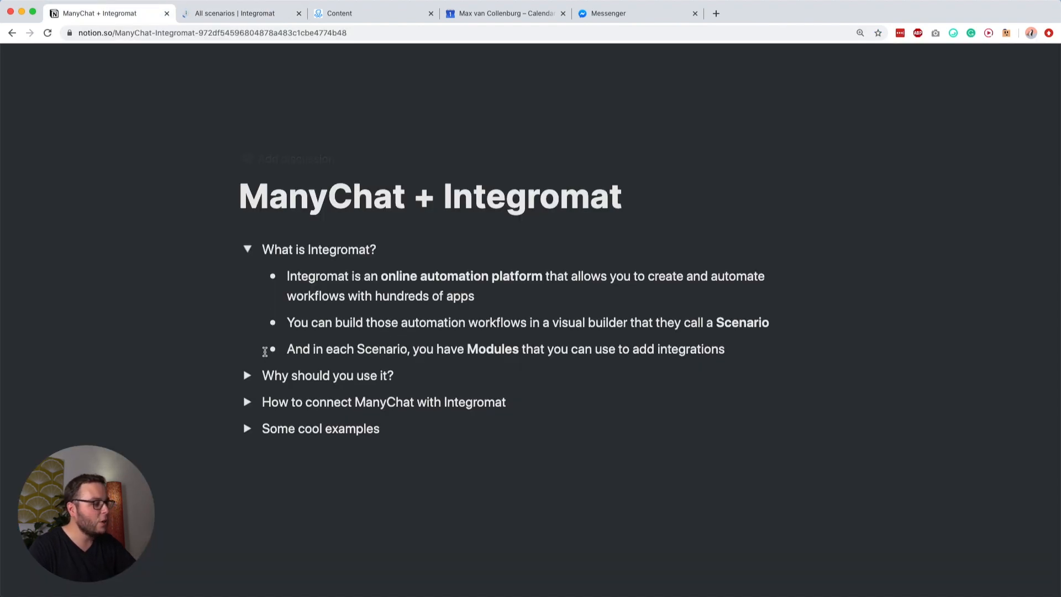
# Step: Expand the 'Why should you use it?' and 'How to connect ManyChat with Integromat' sections, then switch to All scenarios
pyautogui.click(248, 376)
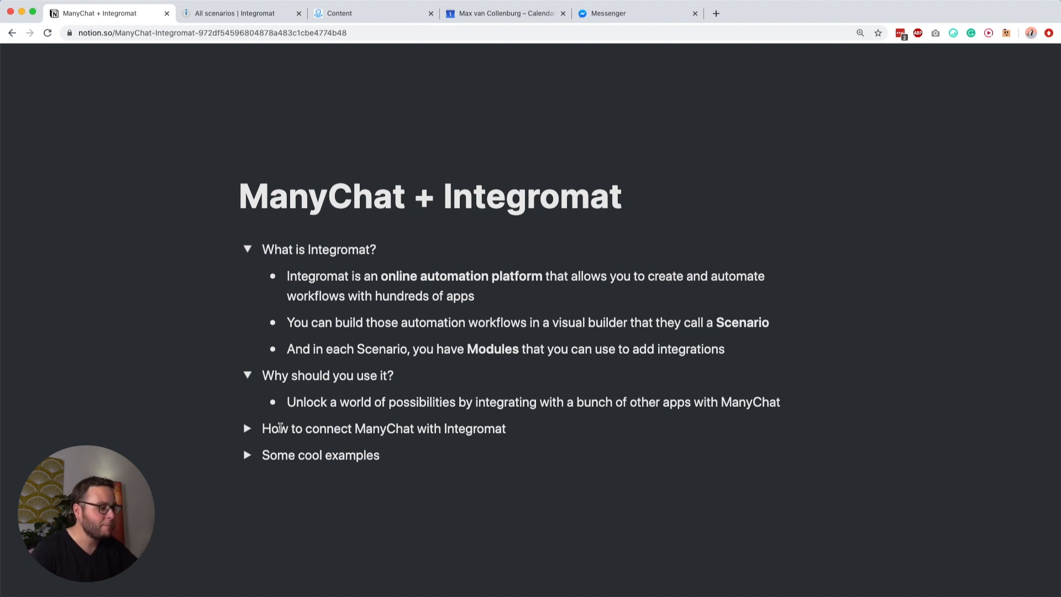
pyautogui.scroll(-1, 280, 427)
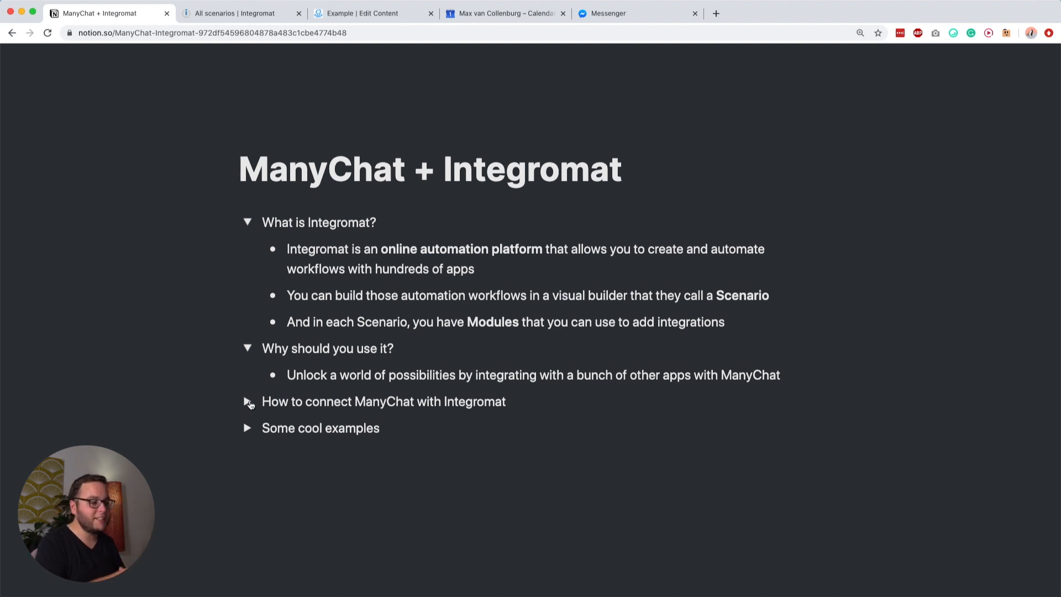
pyautogui.click(248, 402)
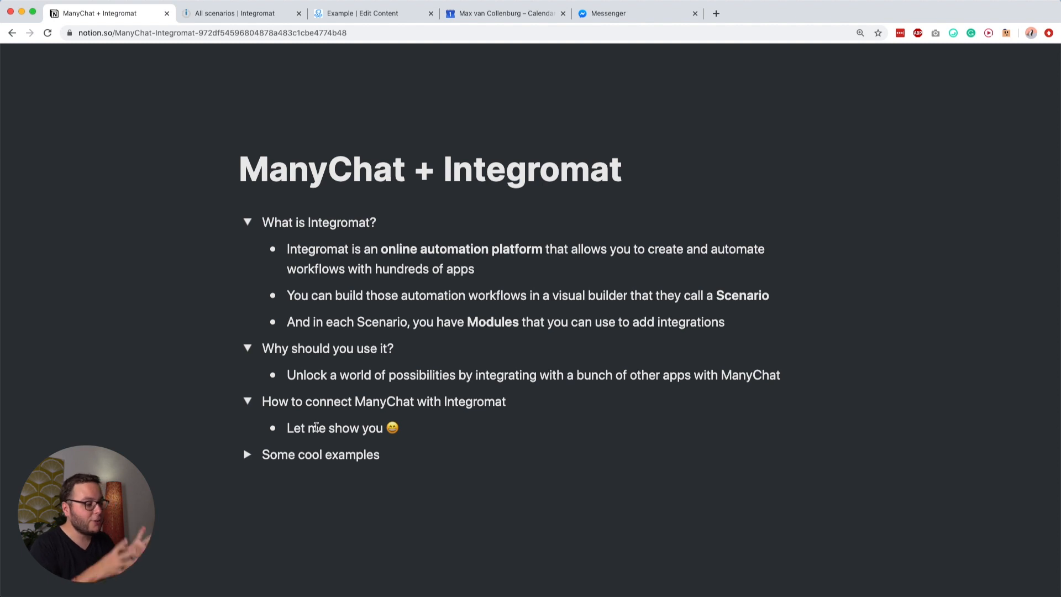
pyautogui.click(257, 16)
pyautogui.moveTo(56, 140)
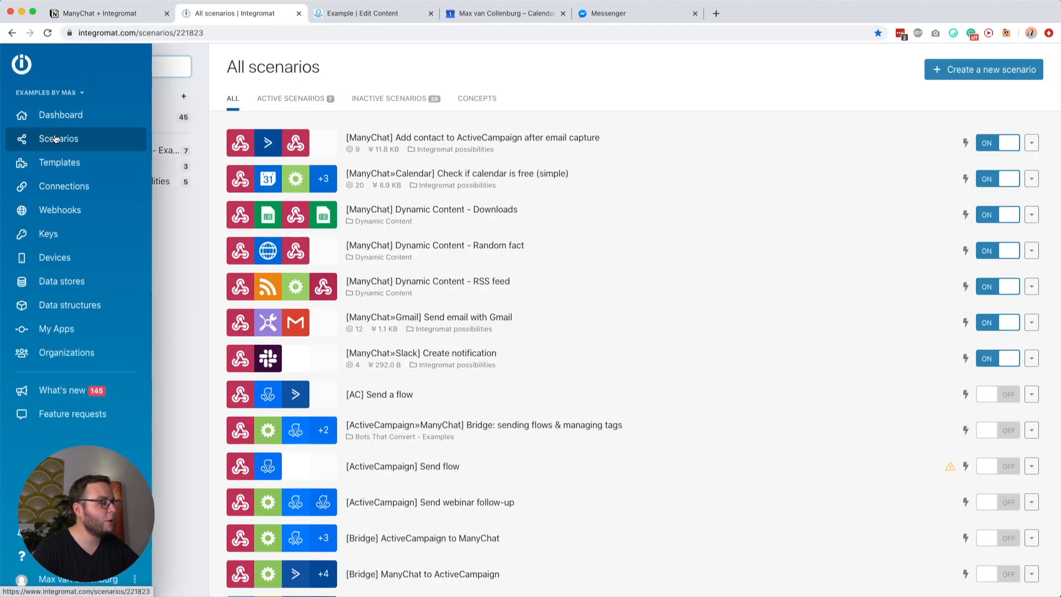
# Step: Create a new scenario, skipping service selection, with Webhooks > Custom webhook as its first module
pyautogui.click(965, 70)
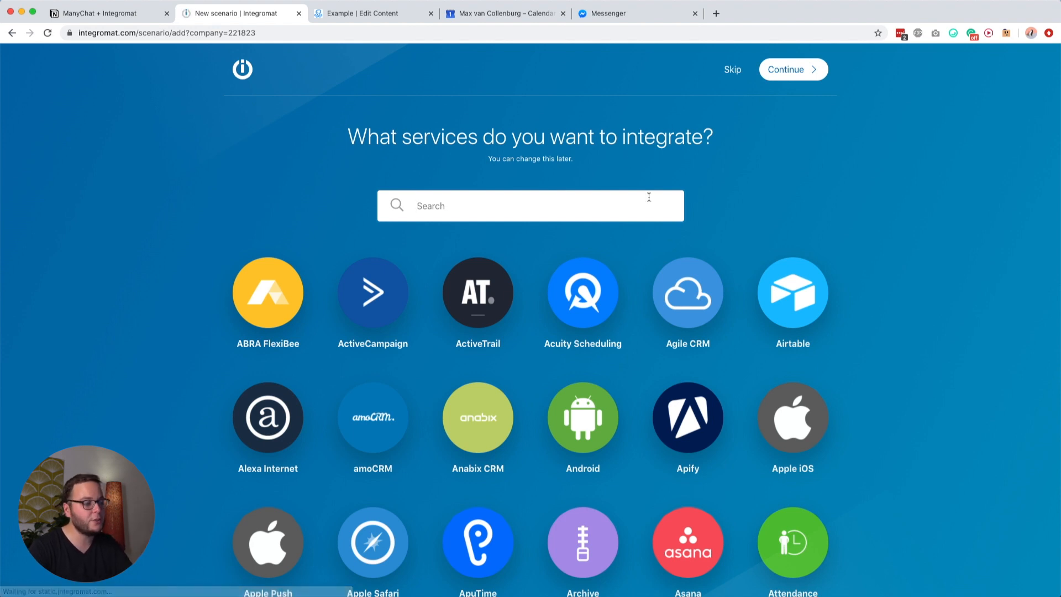
pyautogui.scroll(-15, 636, 221)
pyautogui.scroll(8, 628, 263)
pyautogui.scroll(7, 627, 263)
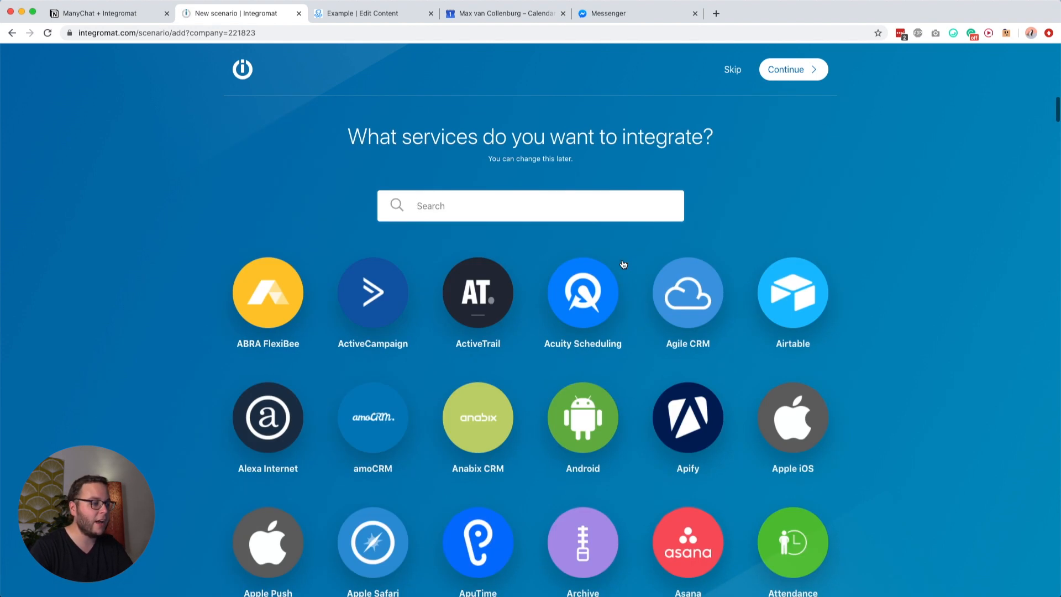
pyautogui.click(725, 79)
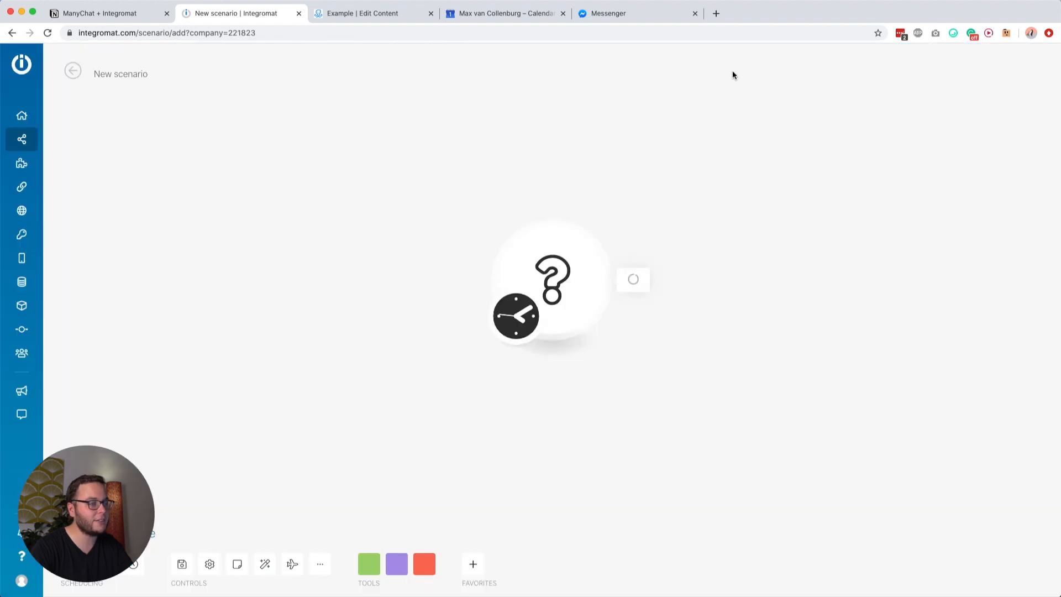
pyautogui.click(581, 266)
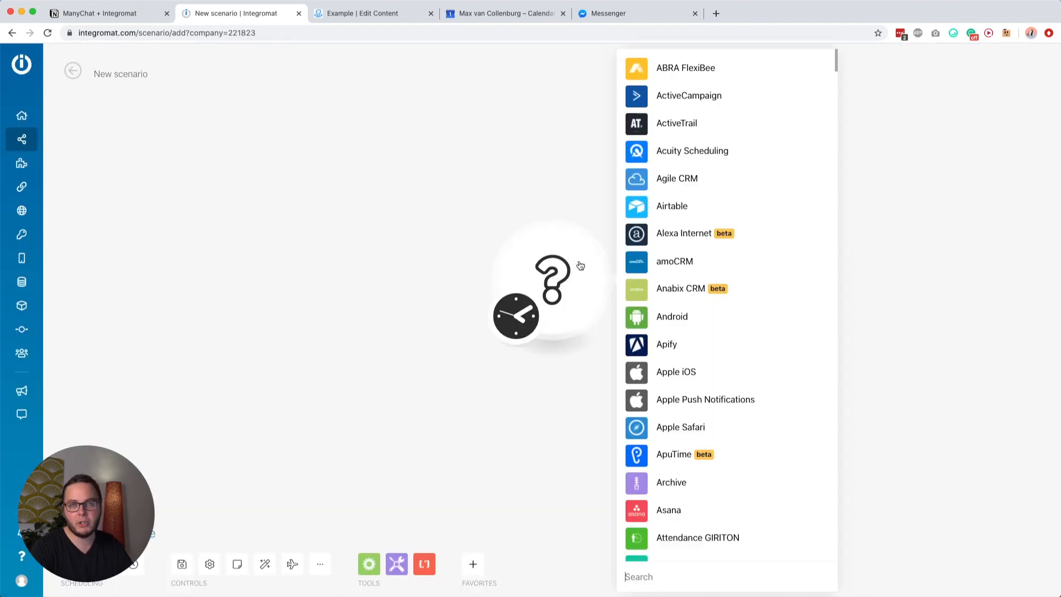
pyautogui.write('w')
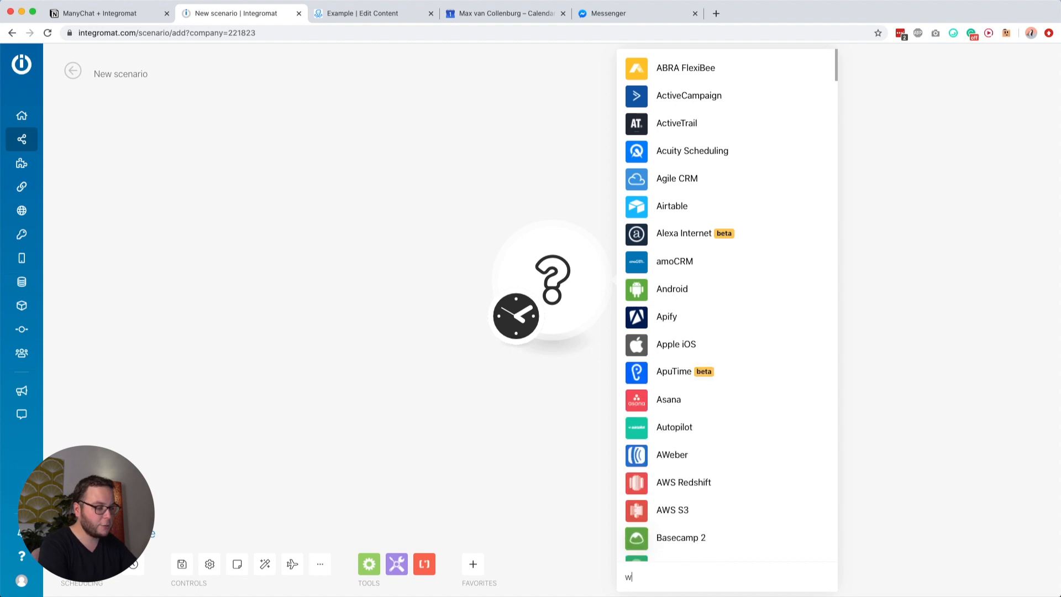
pyautogui.write('ebhook')
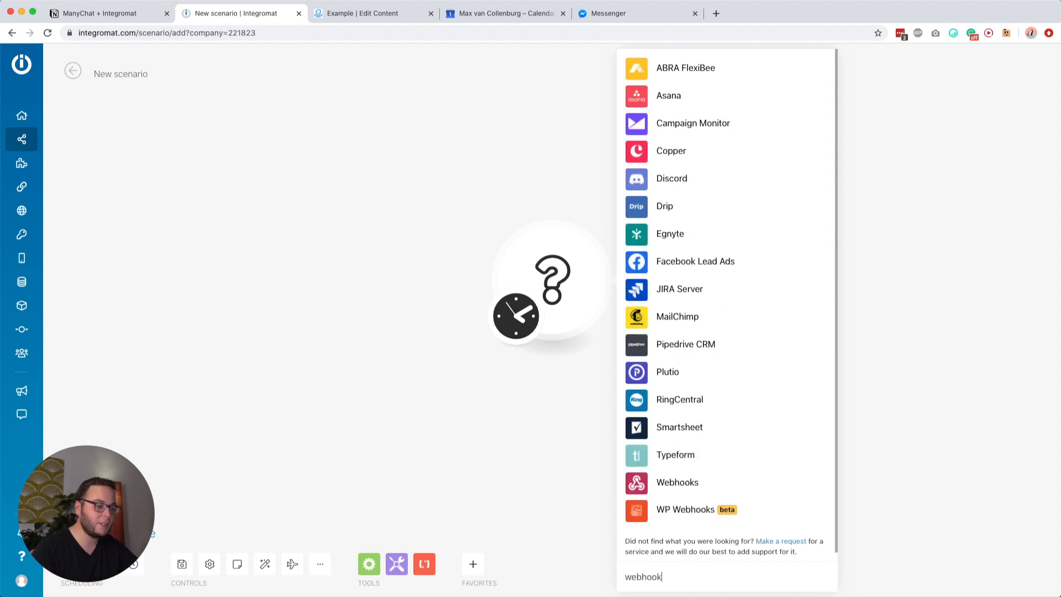
pyautogui.click(672, 485)
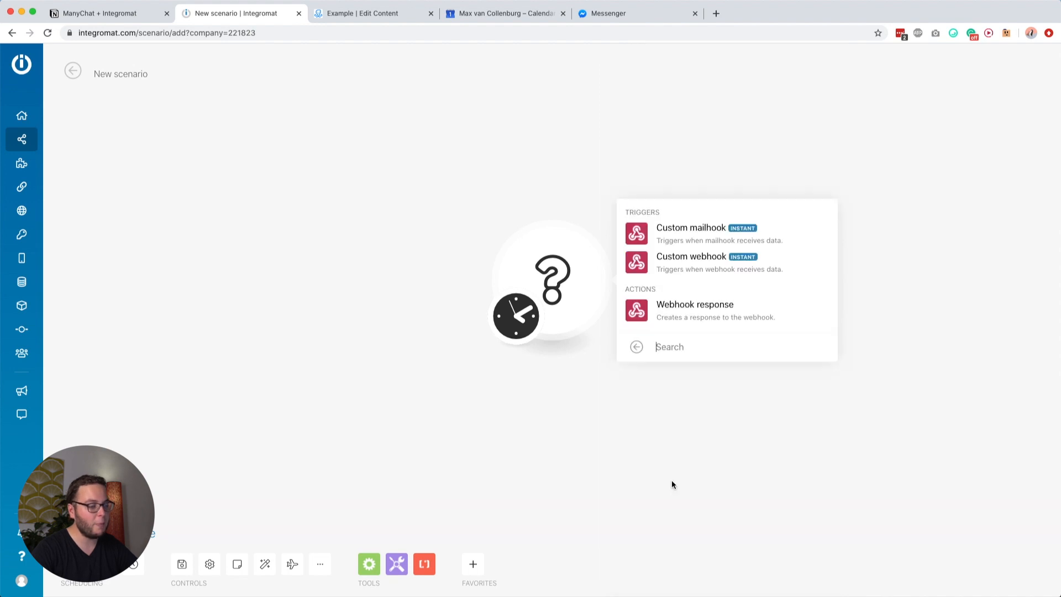
pyautogui.click(672, 266)
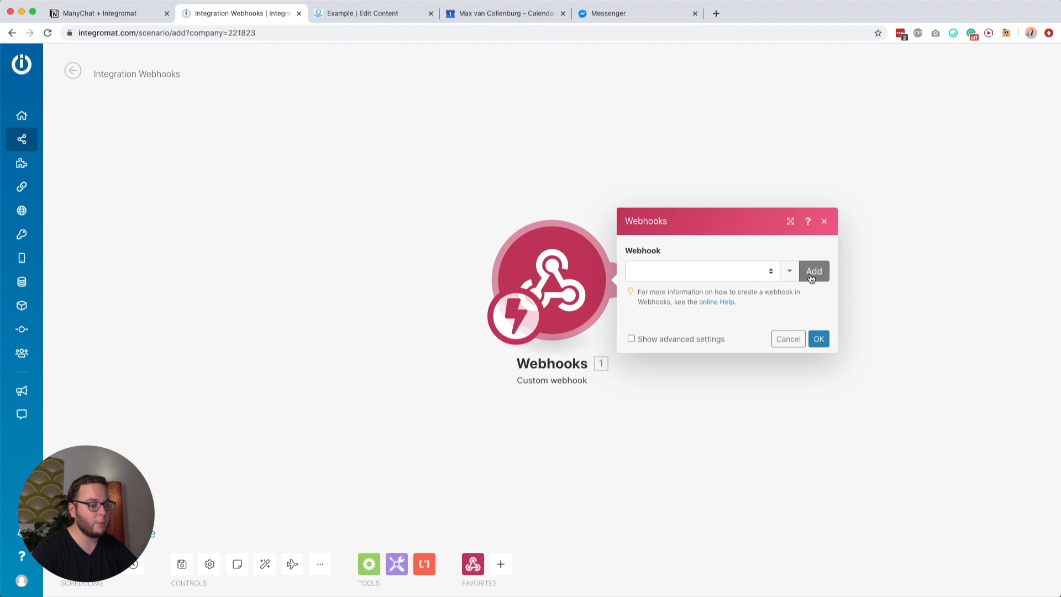
# Step: Add and save a new webhook named '[ManyChat] Just an awesome example'
pyautogui.click(812, 272)
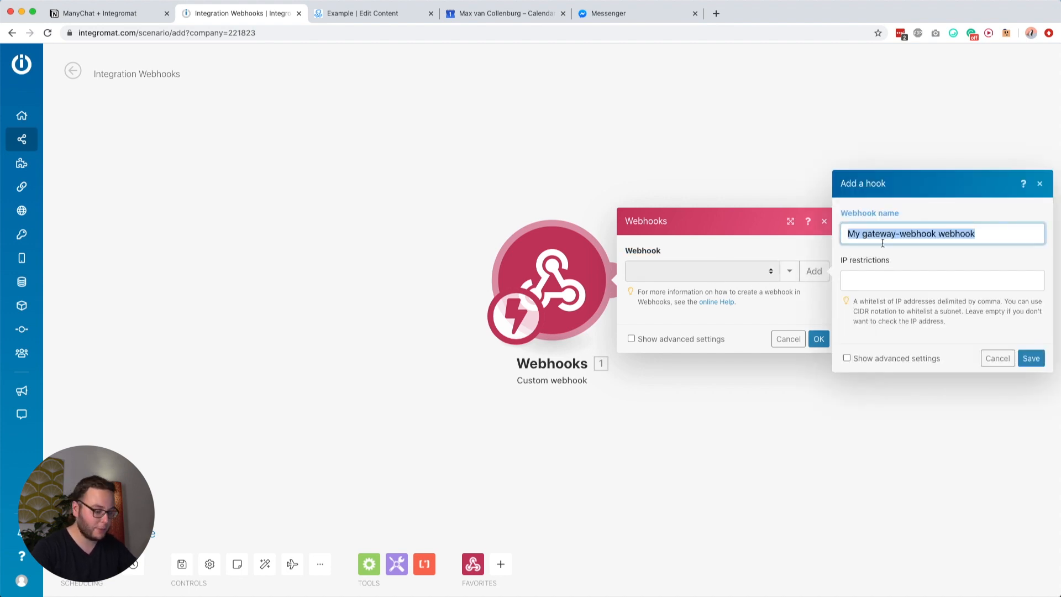
pyautogui.write('[ManyChat')
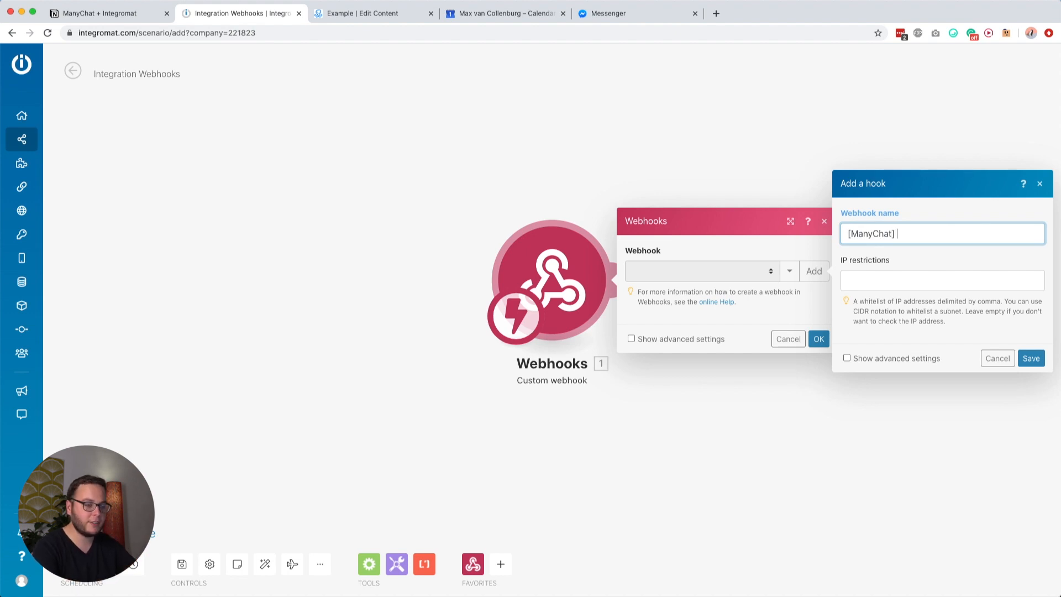
pyautogui.write('] Just an awe')
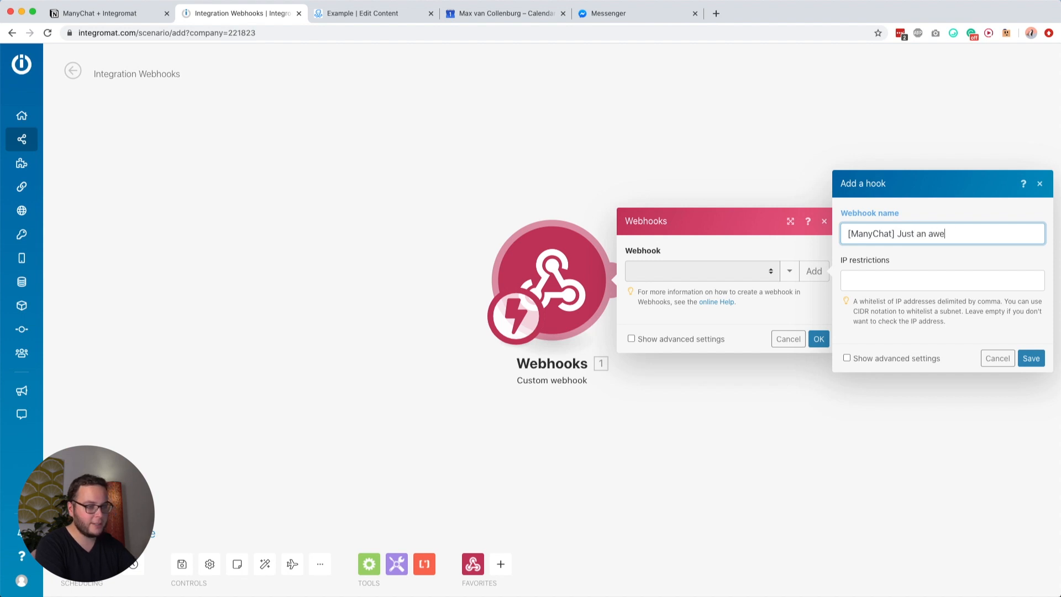
pyautogui.write('some example')
pyautogui.click(1031, 359)
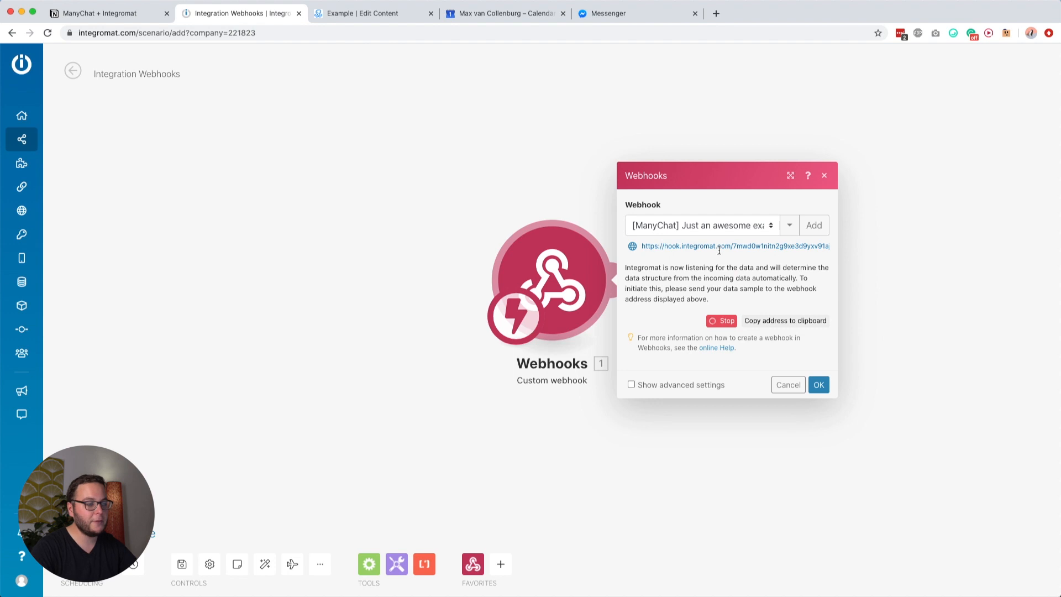
# Step: Select the whole webhook address to copy it
pyautogui.click(681, 248)
pyautogui.doubleClick(667, 246)
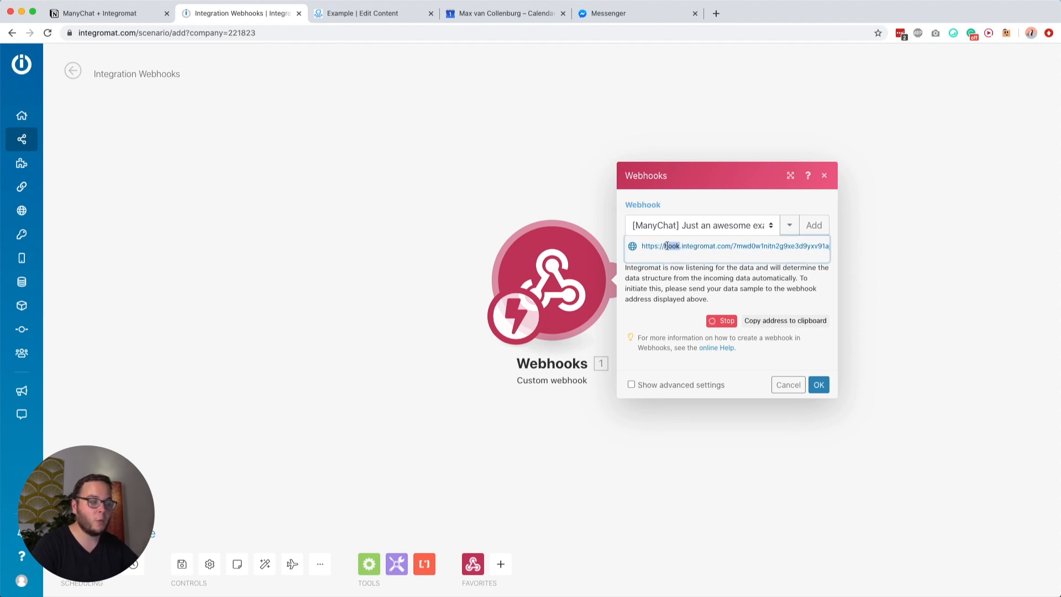
pyautogui.click(671, 246)
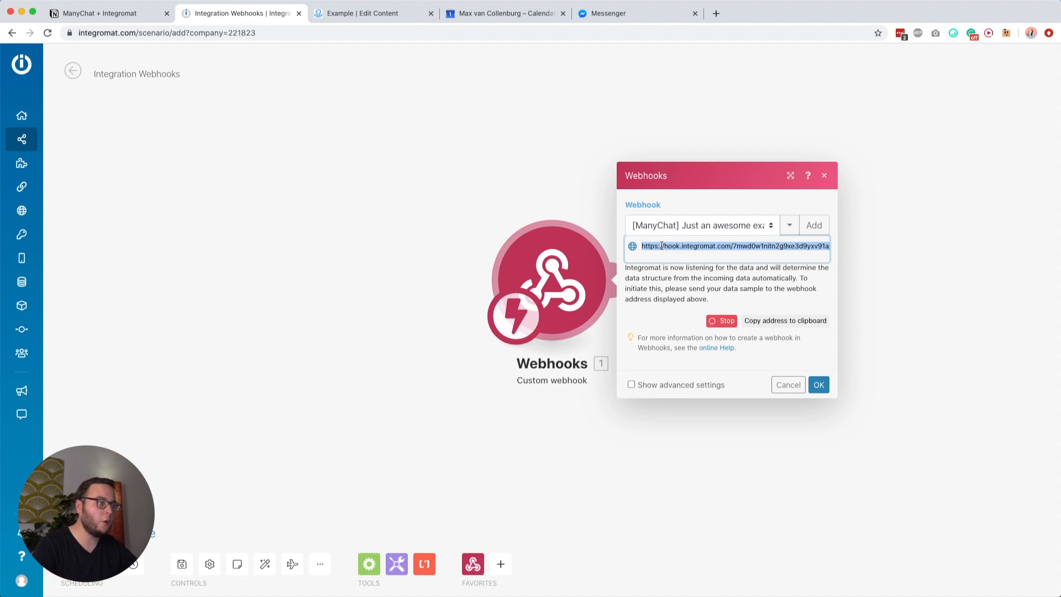
pyautogui.tripleClick(649, 246)
pyautogui.click(647, 271)
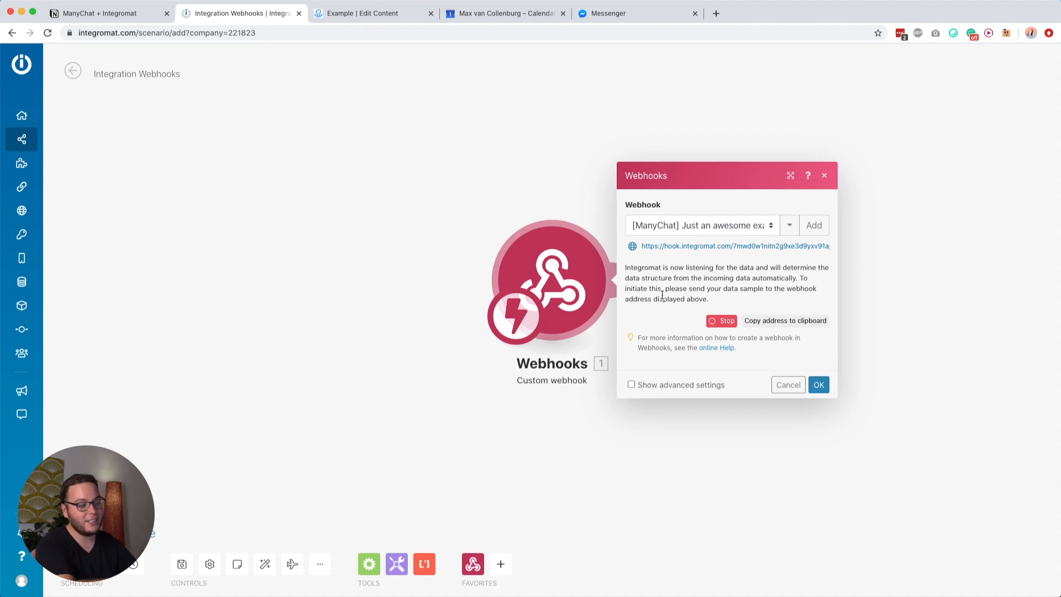
pyautogui.click(673, 245)
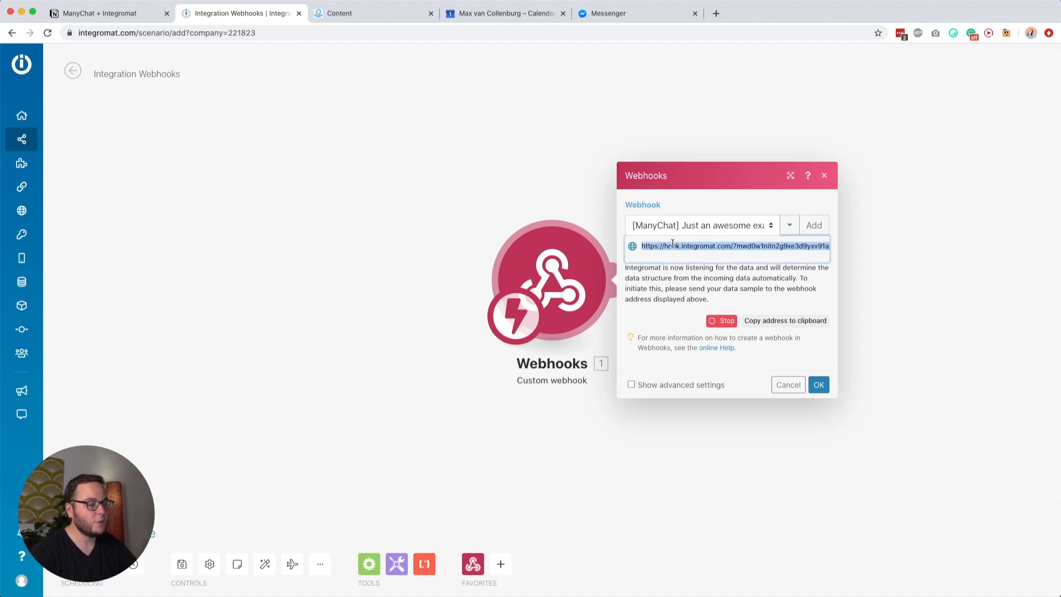
# Step: In ManyChat, create a flow named '[Example] Triggering Integrom…' and select its Send Message step
pyautogui.click(332, 11)
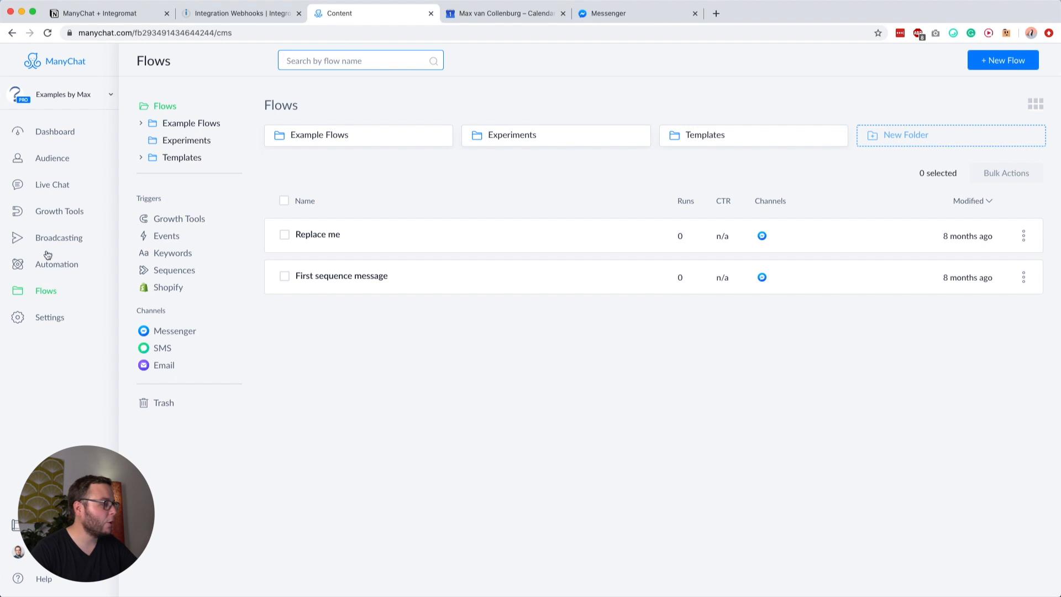
pyautogui.click(1012, 61)
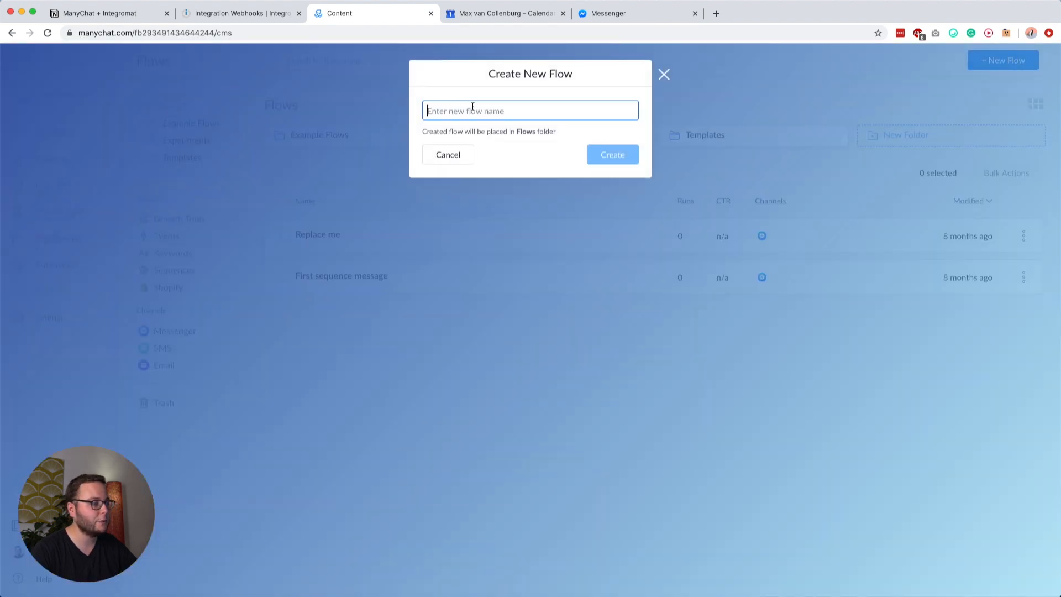
pyautogui.write('I')
pyautogui.write('Example')
pyautogui.write('] Triggering Integrom')
pyautogui.press('Return')
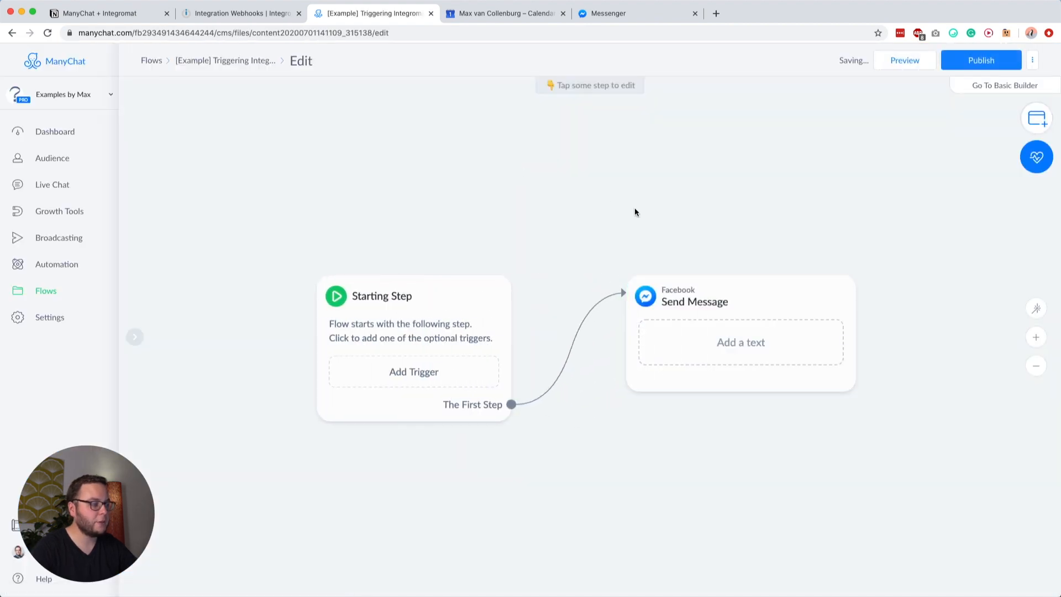
pyautogui.click(547, 339)
# Step: Replace the message text with a User Input asking 'What is your best email address?'
pyautogui.click(490, 307)
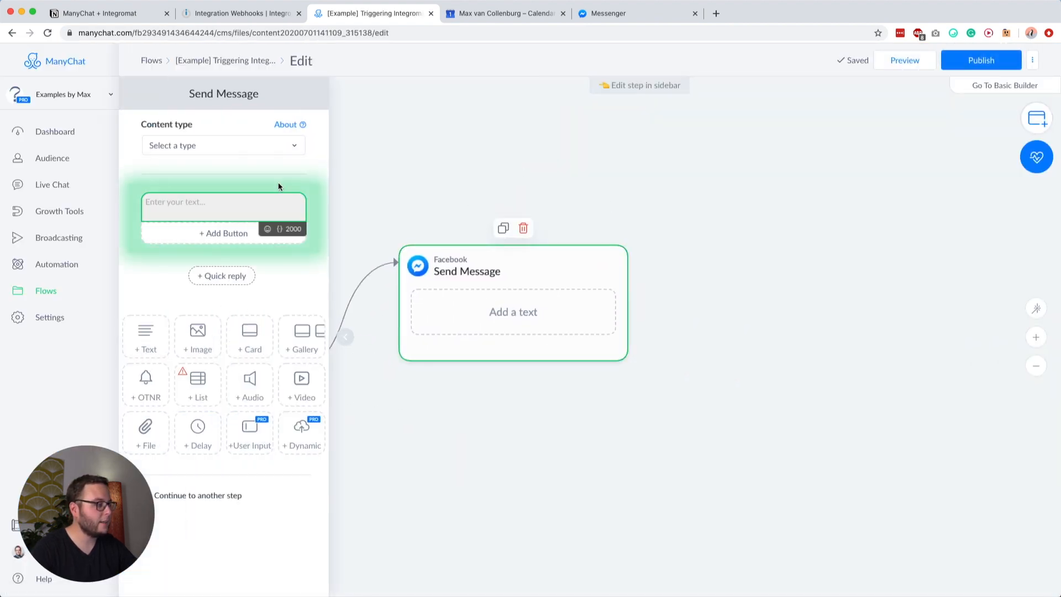
pyautogui.click(259, 439)
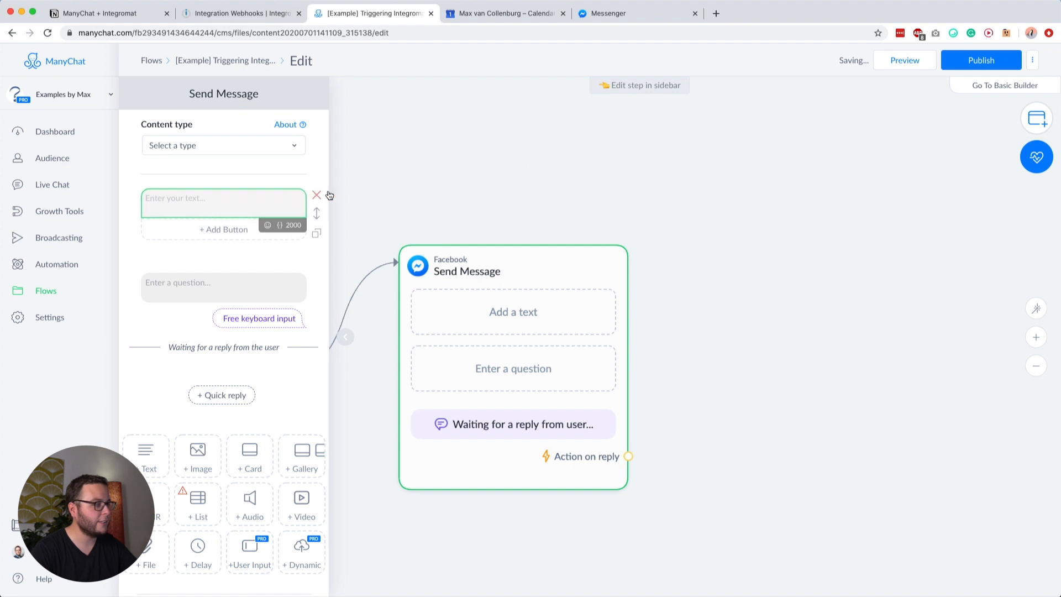
pyautogui.click(327, 194)
pyautogui.click(193, 213)
pyautogui.write('What is your best email address?')
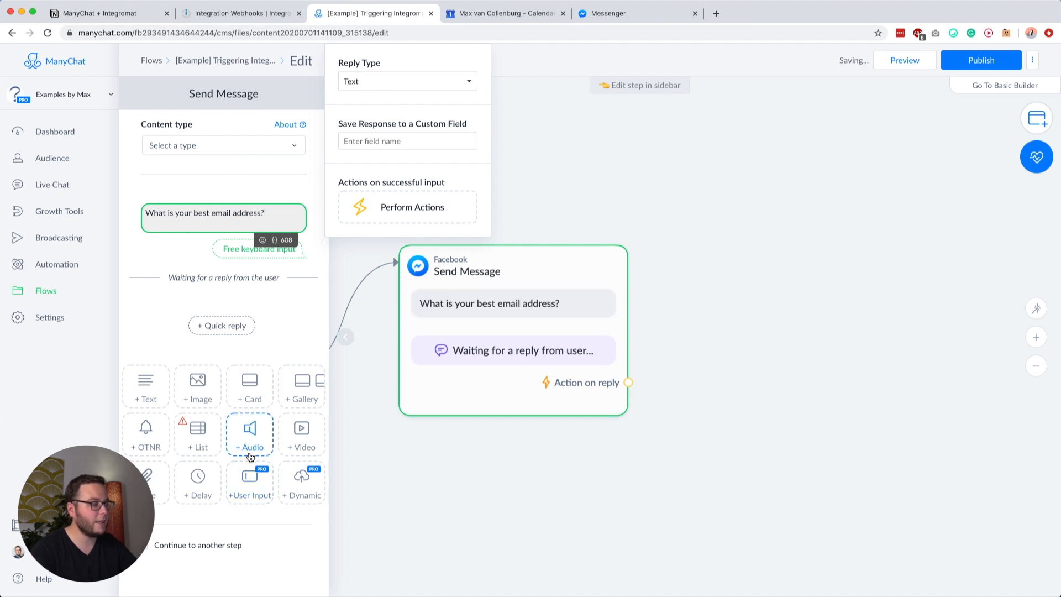
# Step: Set the reply type to Email saved to the system field, clear the Skip button, and enable continuing to another step
pyautogui.click(357, 82)
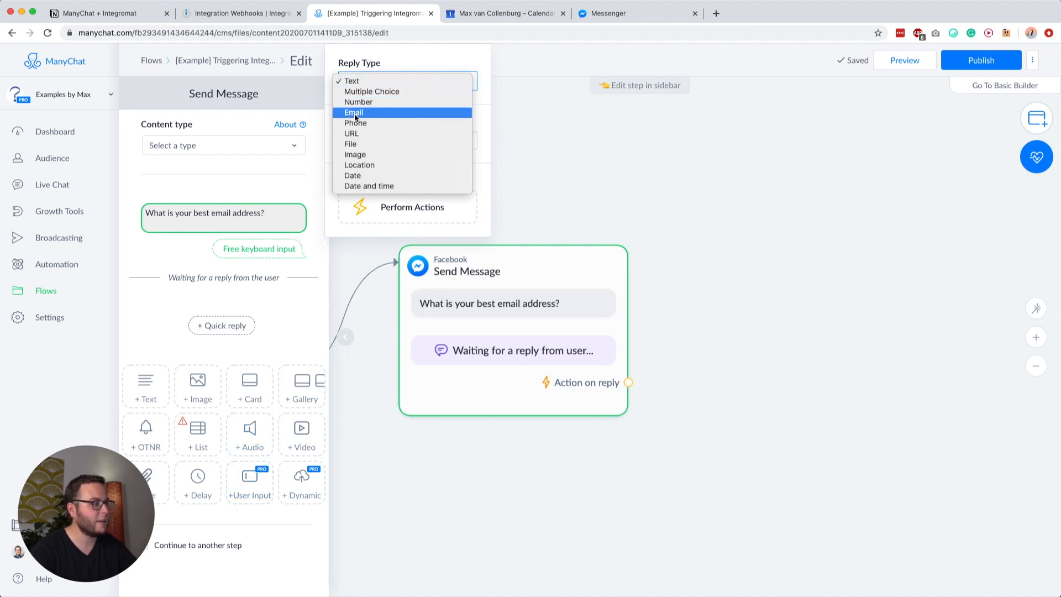
pyautogui.click(371, 108)
pyautogui.click(347, 162)
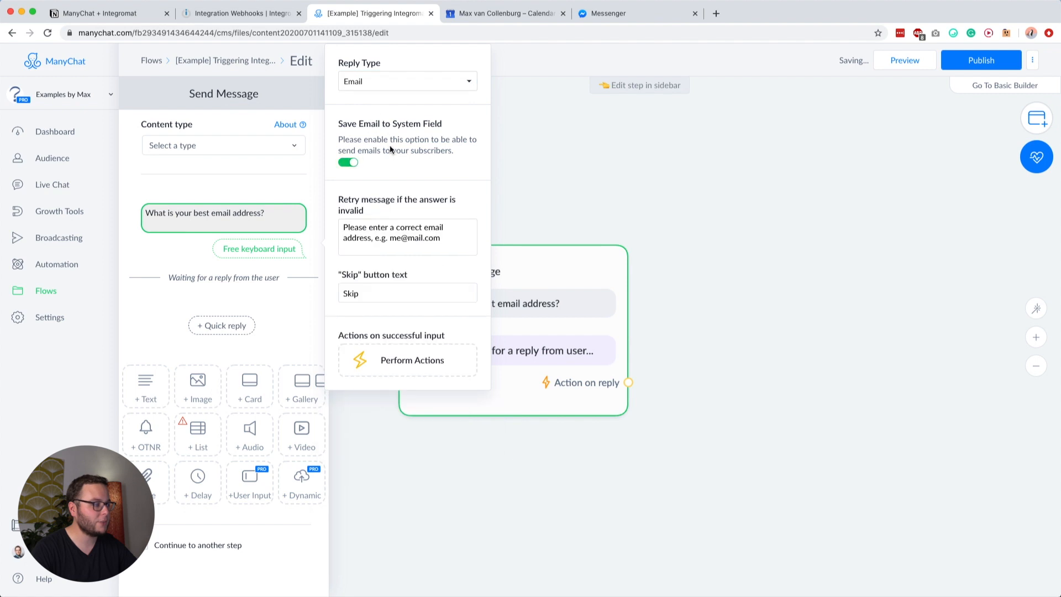
pyautogui.doubleClick(352, 293)
pyautogui.press('BackSpace')
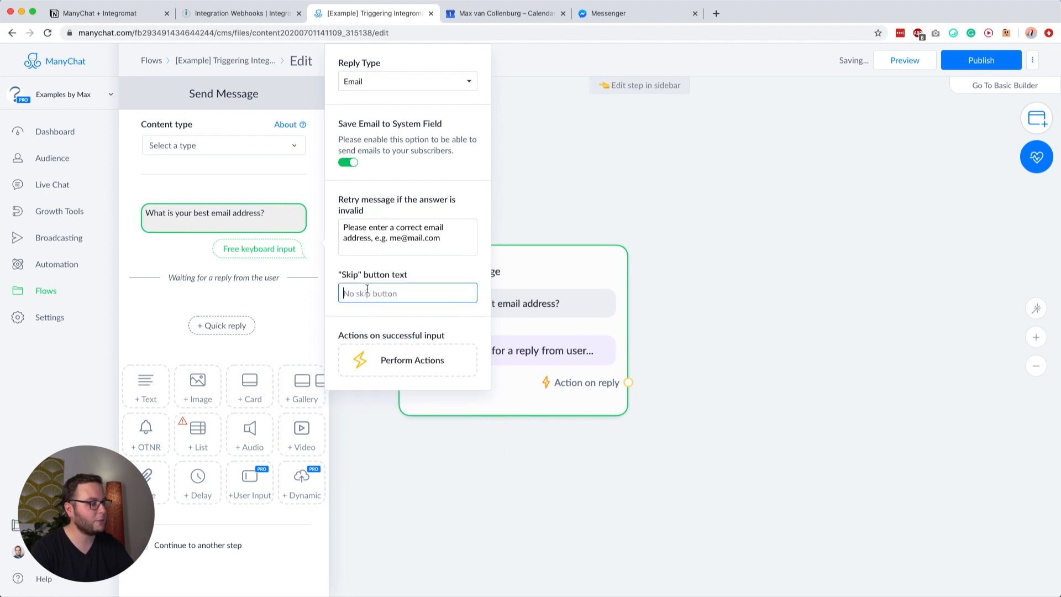
pyautogui.click(278, 297)
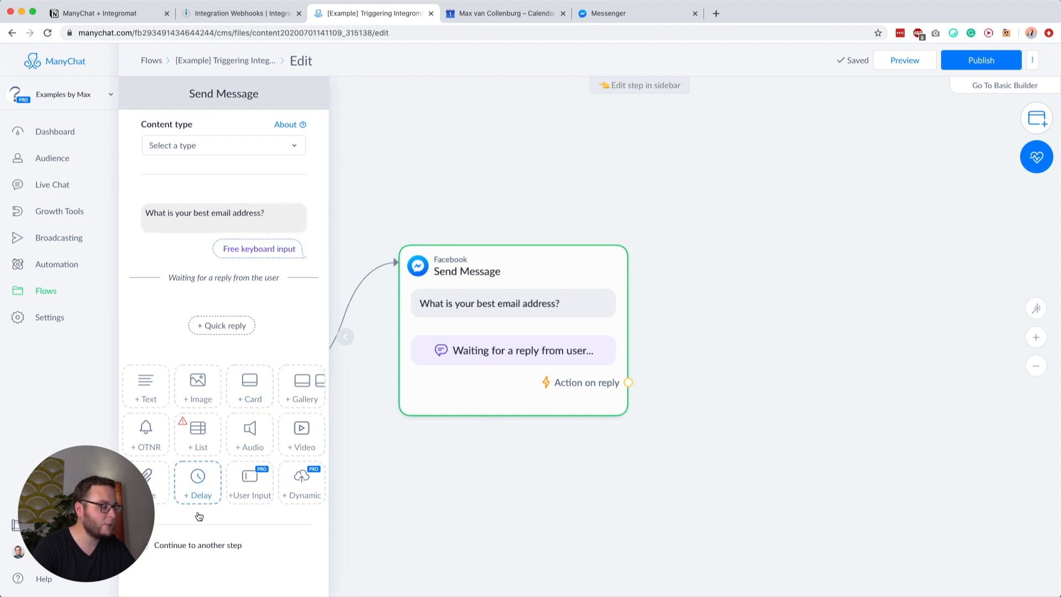
pyautogui.click(185, 549)
pyautogui.click(628, 423)
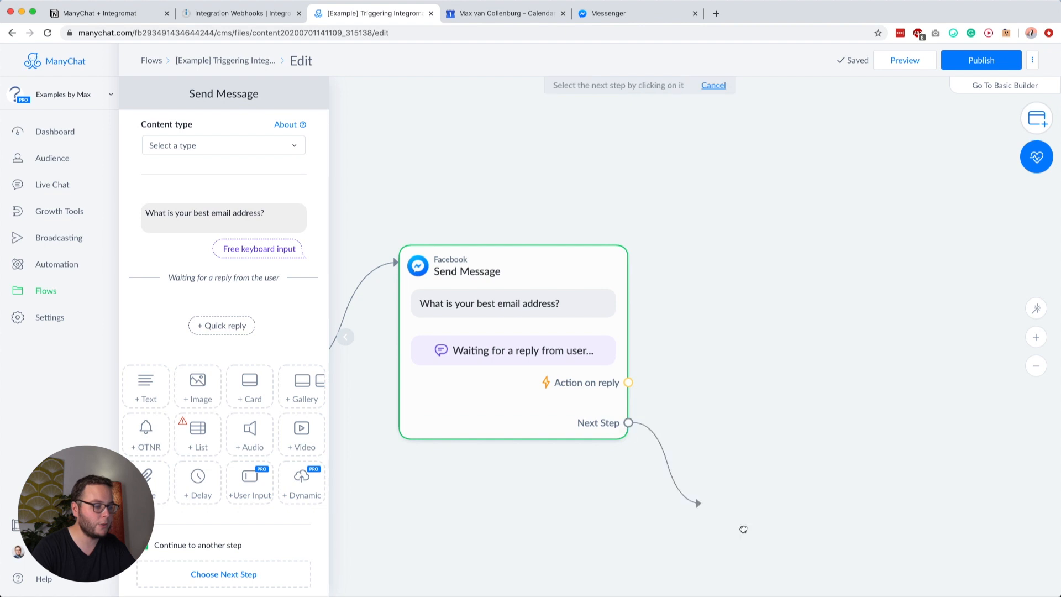
# Step: Add an Actions step after the question with a Trigger Integromat action using the pasted webhook address
pyautogui.click(756, 249)
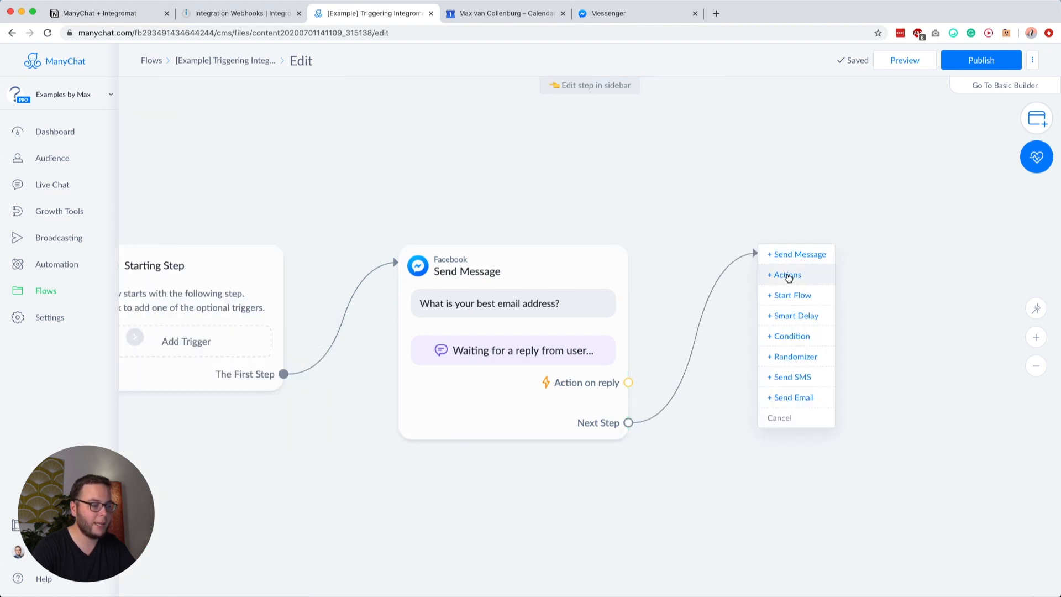
pyautogui.click(777, 273)
pyautogui.click(225, 147)
pyautogui.scroll(-1, 214, 202)
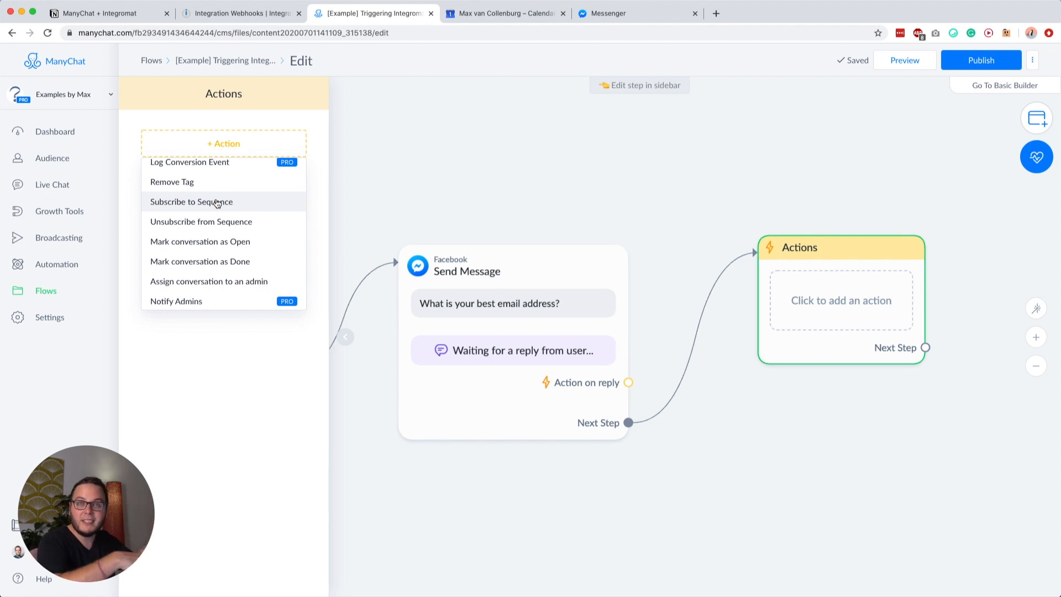
pyautogui.scroll(-4, 217, 210)
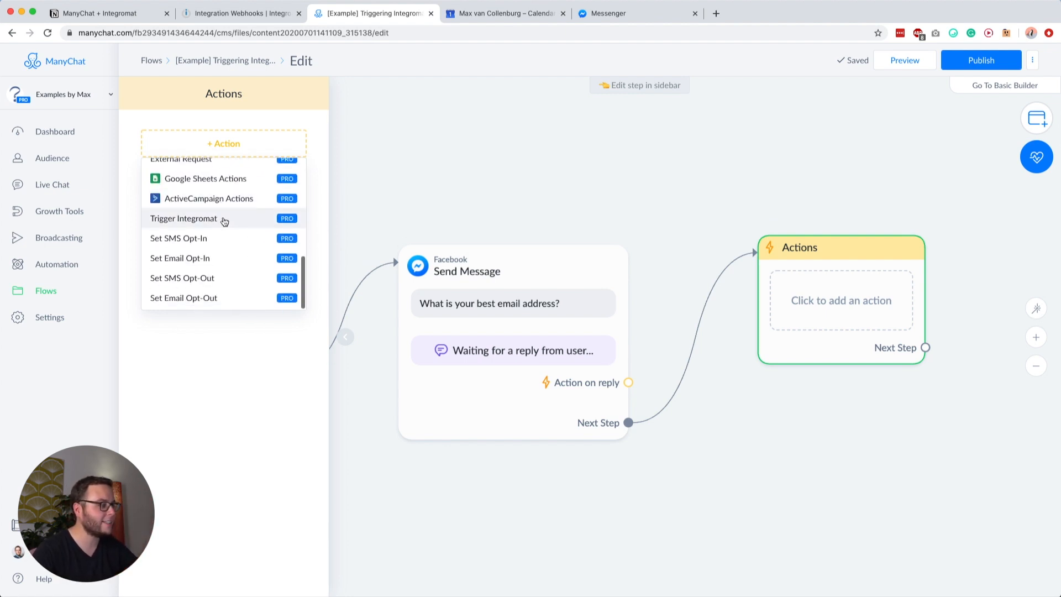
pyautogui.scroll(1, 216, 227)
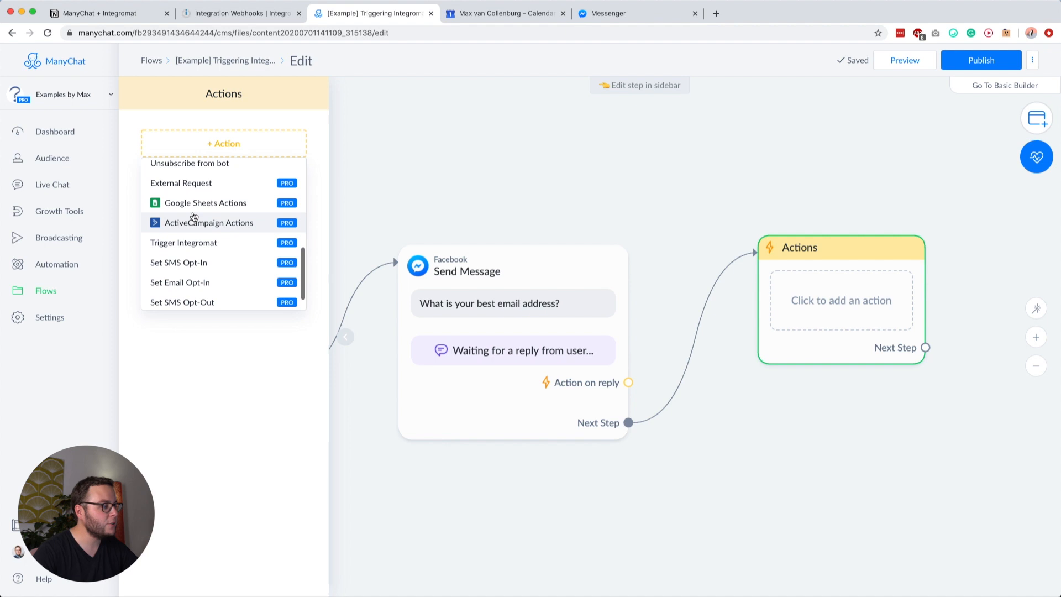
pyautogui.click(185, 246)
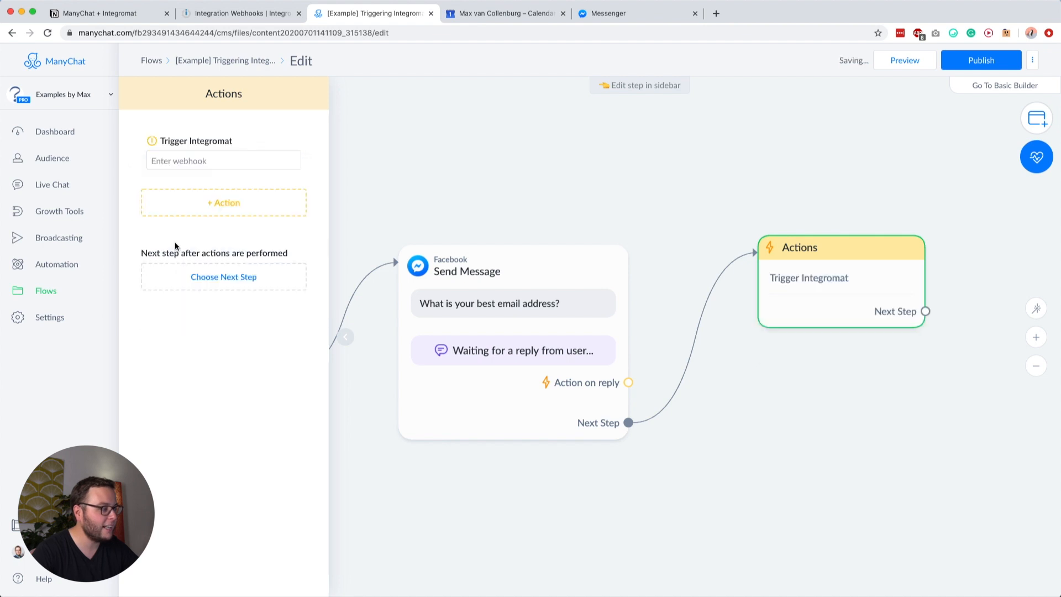
pyautogui.click(191, 161)
pyautogui.press('cmd+v')
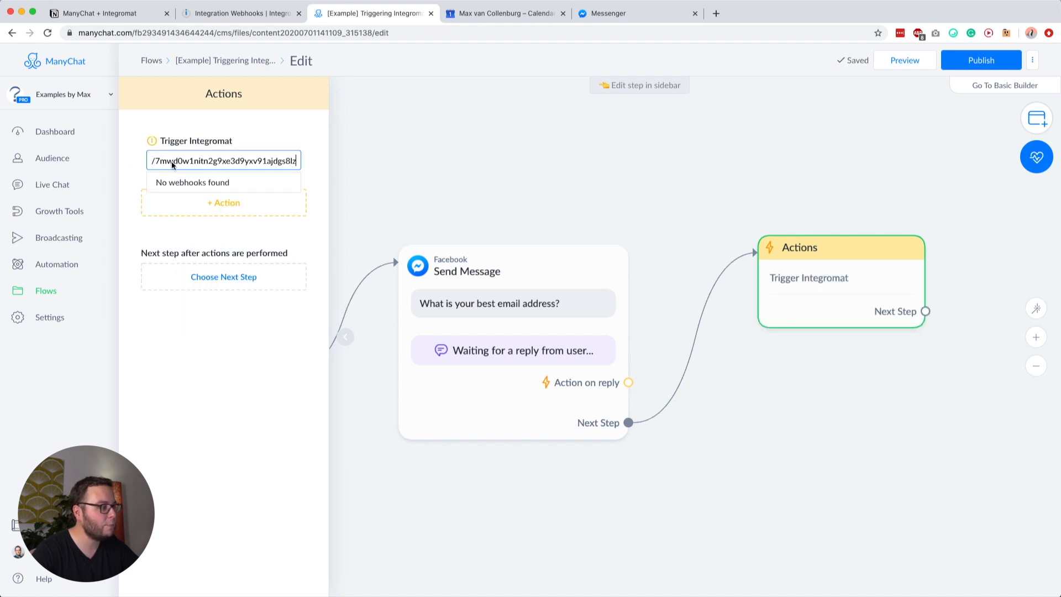
pyautogui.click(187, 120)
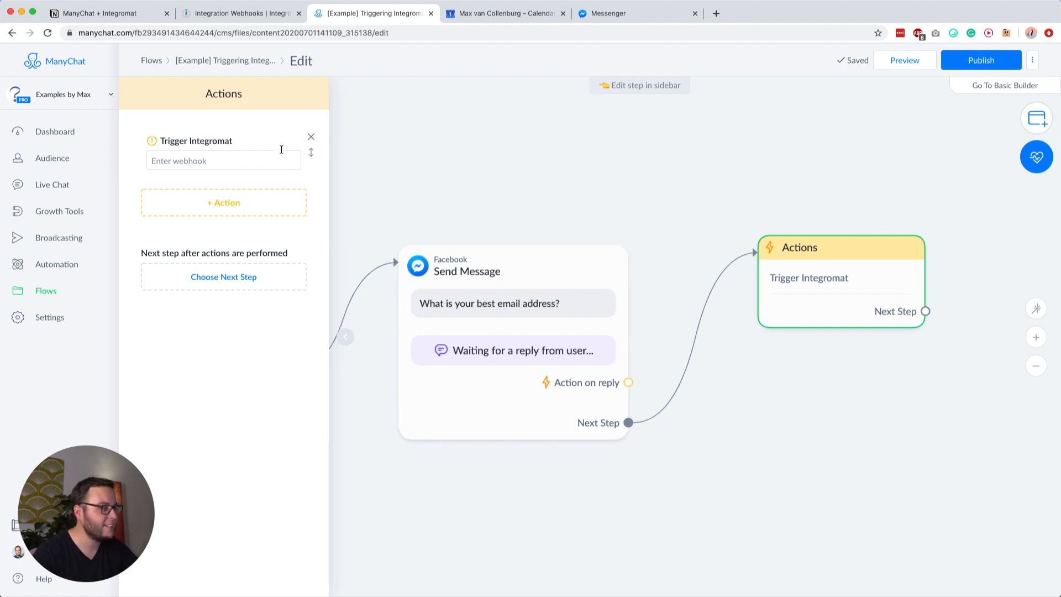
# Step: Replace Trigger Integromat with an External Request action and open its request settings
pyautogui.click(311, 138)
pyautogui.click(218, 144)
pyautogui.scroll(-5, 208, 210)
pyautogui.scroll(1, 188, 217)
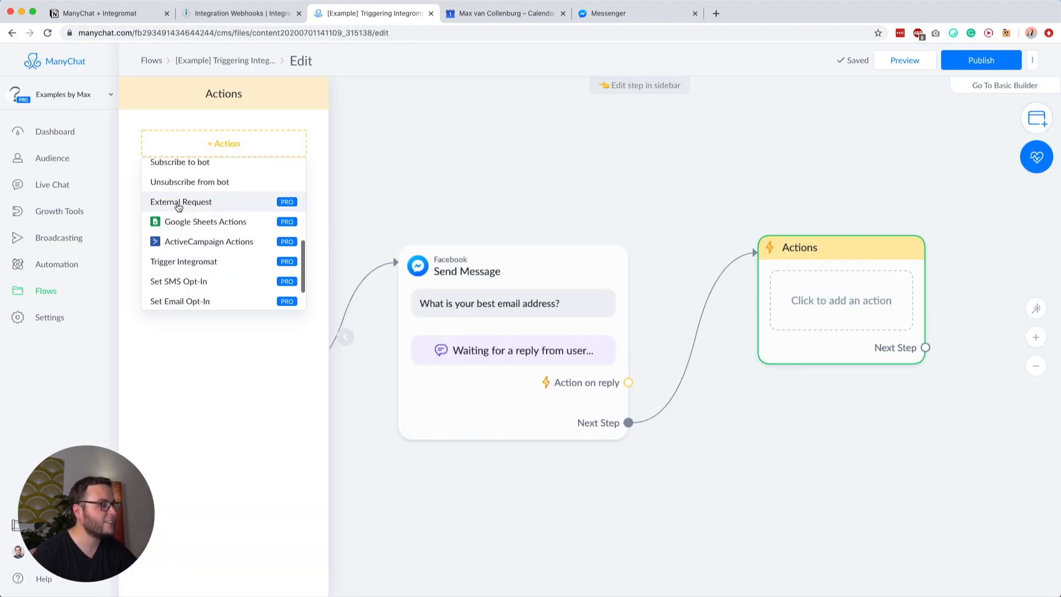
pyautogui.click(178, 202)
pyautogui.click(212, 157)
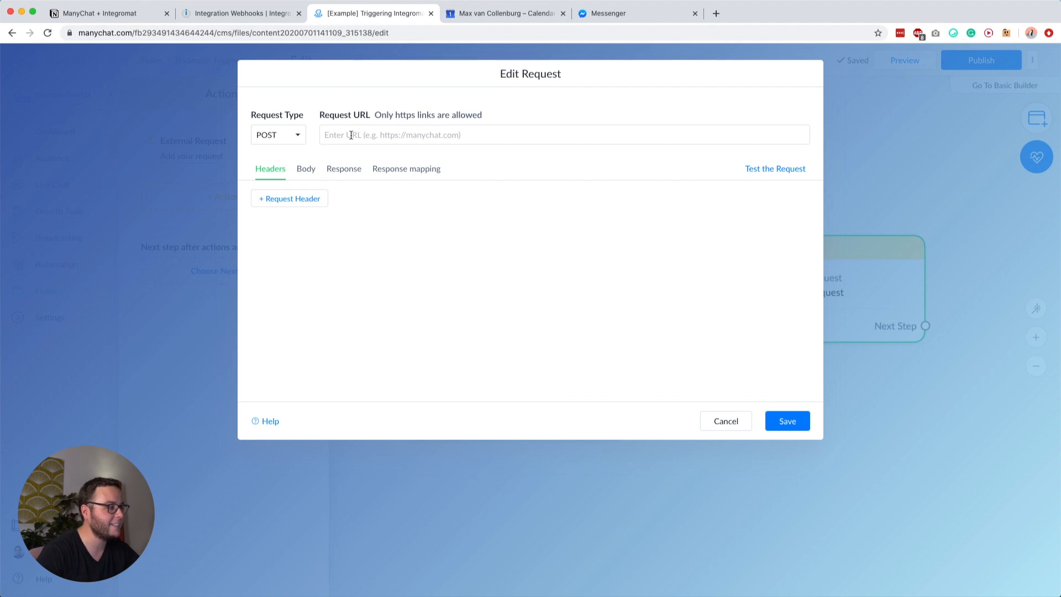
# Step: Paste the Integromat webhook address as the POST request URL
pyautogui.click(351, 134)
pyautogui.tripleClick(329, 132)
pyautogui.moveTo(334, 114); pyautogui.dragTo(356, 116)
pyautogui.click(357, 116)
pyautogui.click(393, 138)
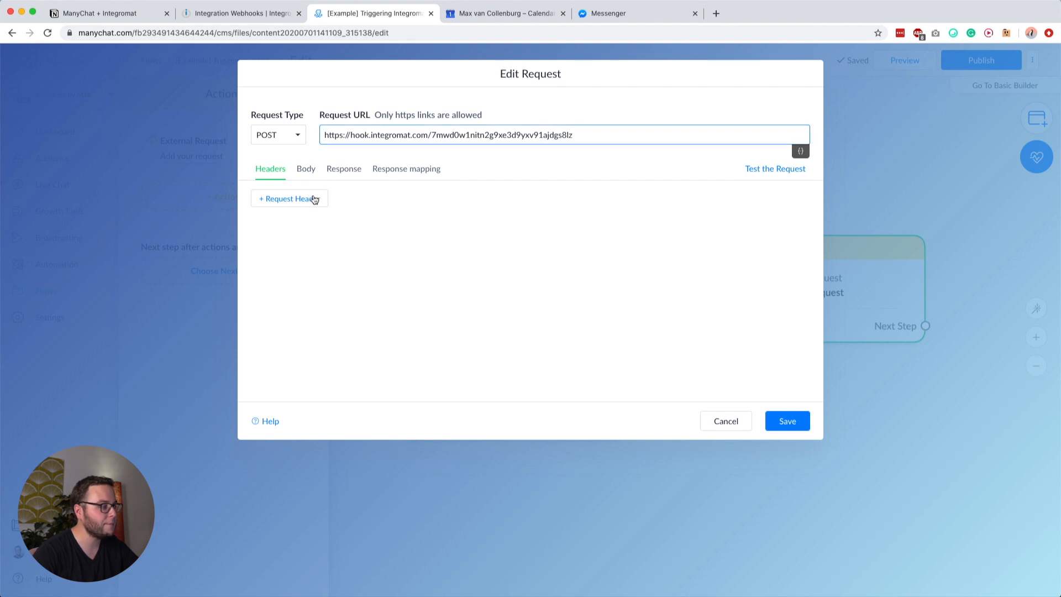
pyautogui.click(289, 235)
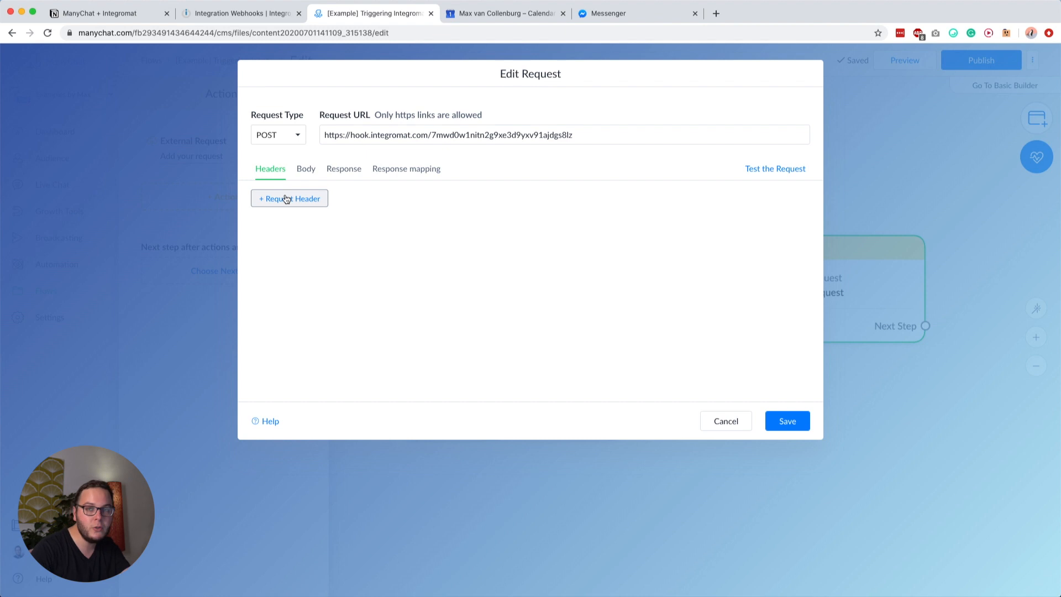
# Step: Review the Body, Response and Response mapping tabs, ending back on Body
pyautogui.click(308, 169)
pyautogui.click(316, 214)
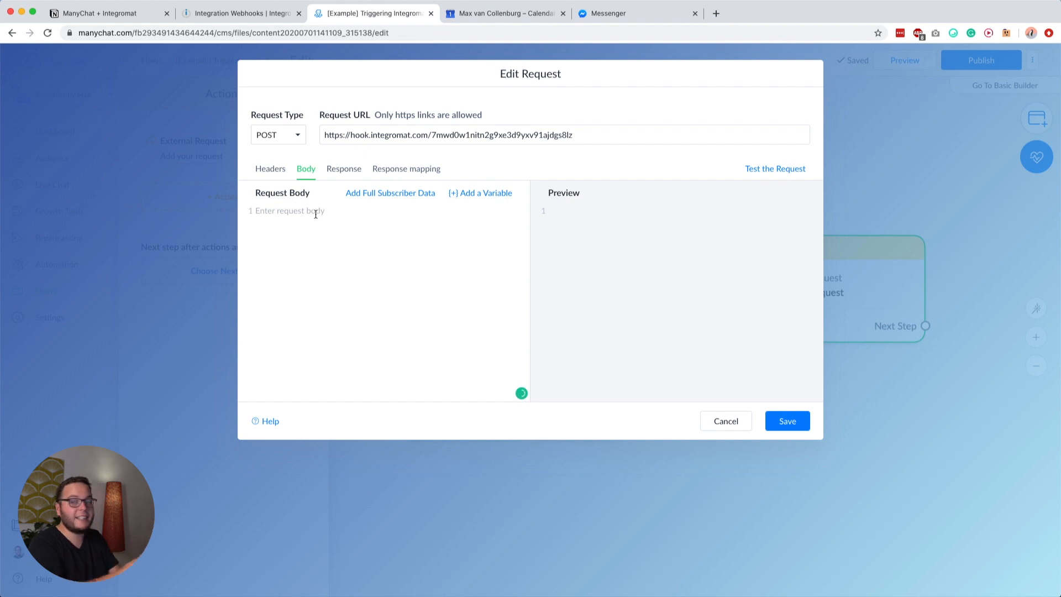
pyautogui.click(342, 171)
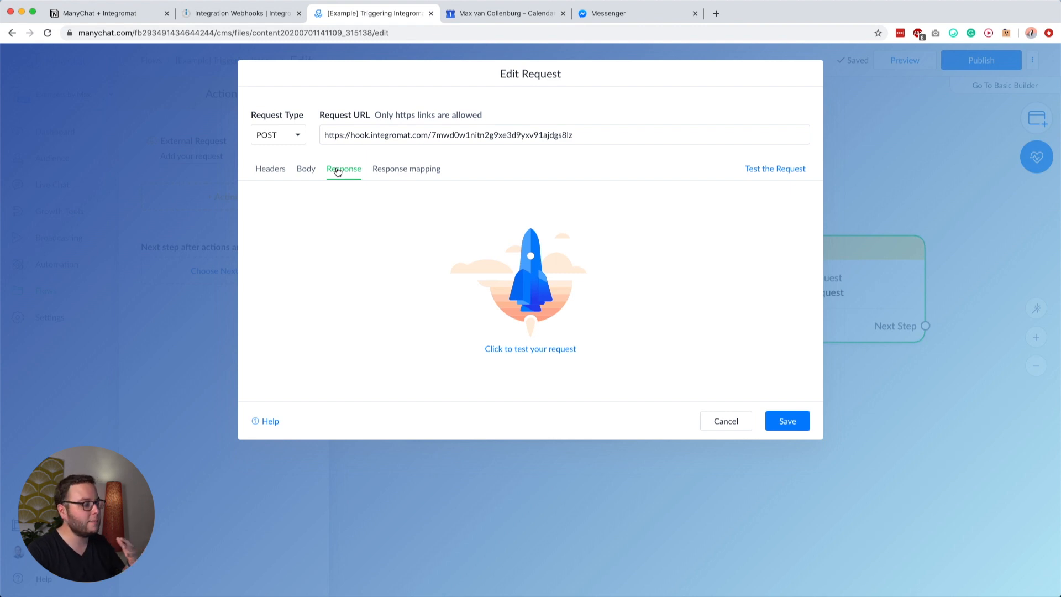
pyautogui.click(393, 173)
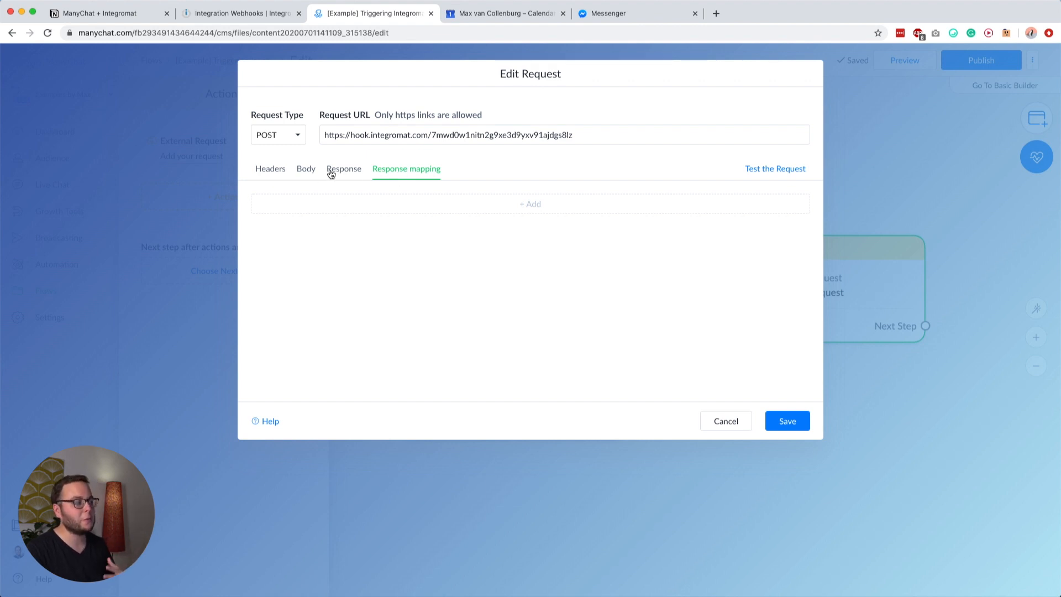
pyautogui.click(308, 172)
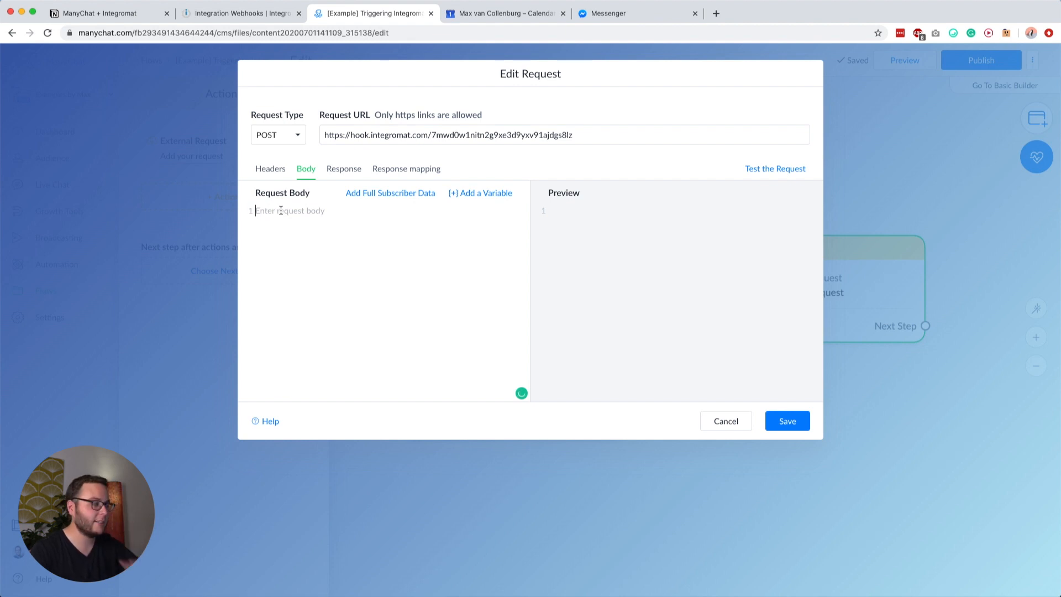
# Step: Insert the Full Subscriber Data variable into the body, then delete it
pyautogui.click(360, 194)
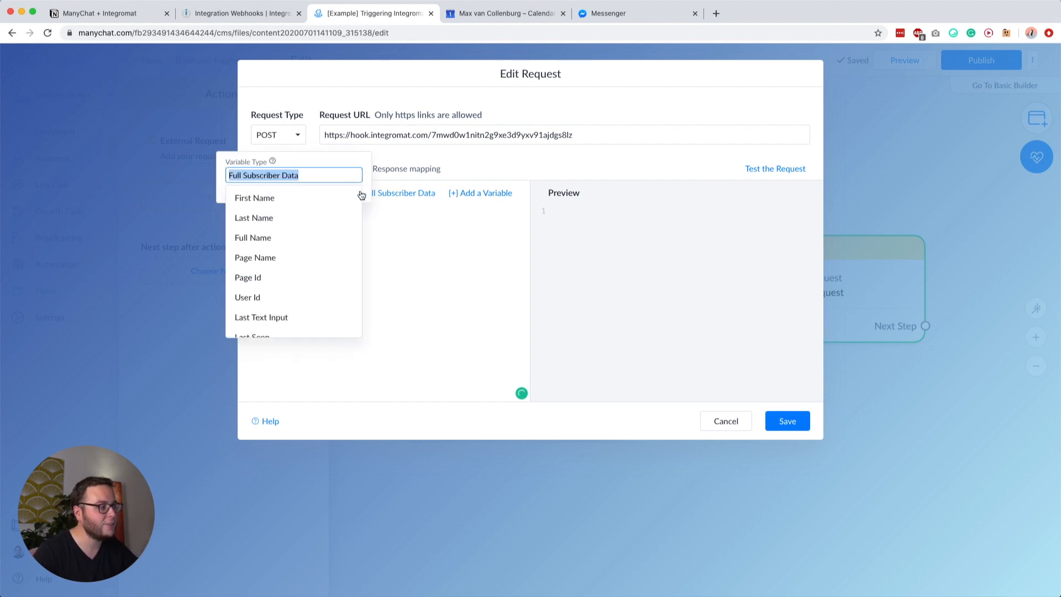
pyautogui.click(344, 170)
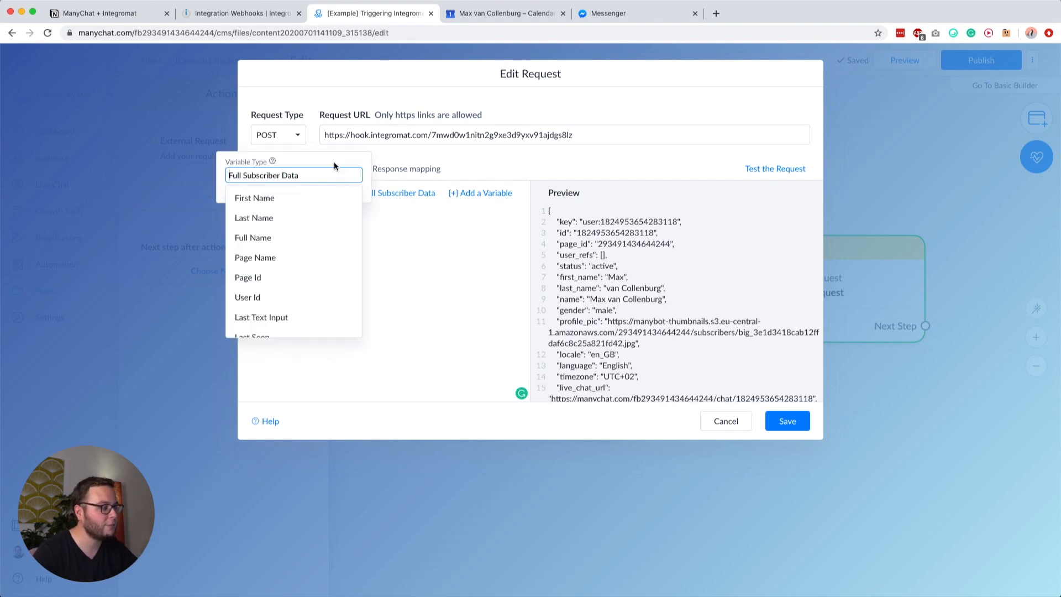
pyautogui.click(449, 224)
pyautogui.scroll(-15, 607, 233)
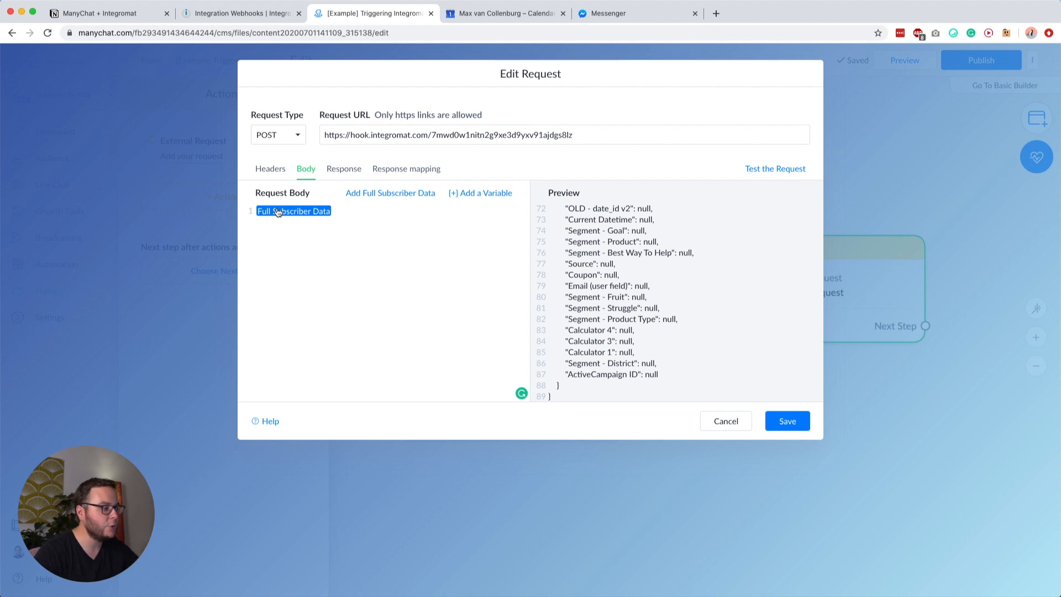
pyautogui.press('BackSpace')
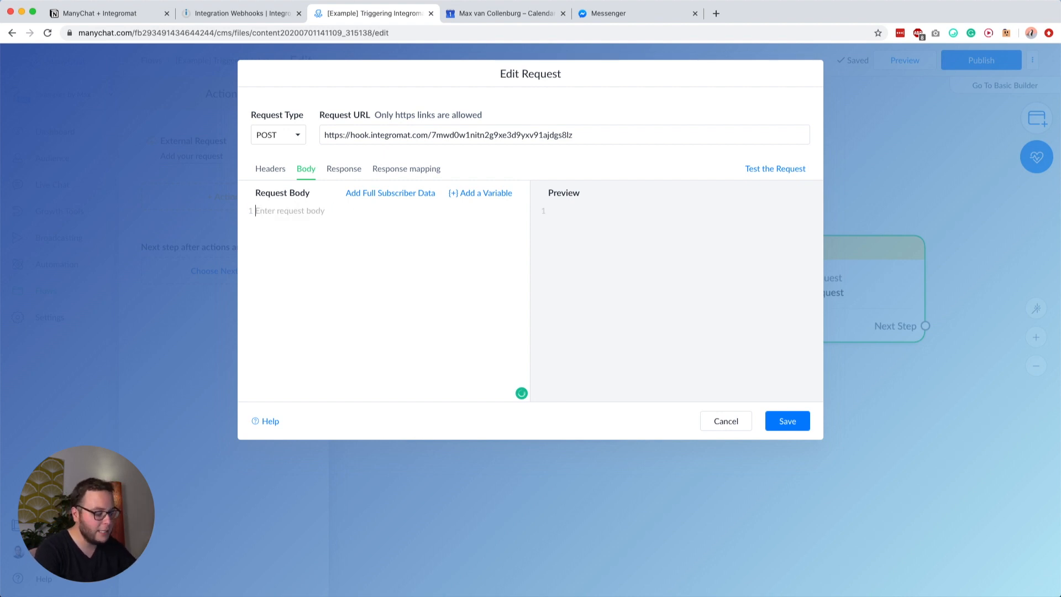
# Step: Type a JSON "first_name" key mapped to the First Name variable and begin a "last_name" key
pyautogui.write('{ ')
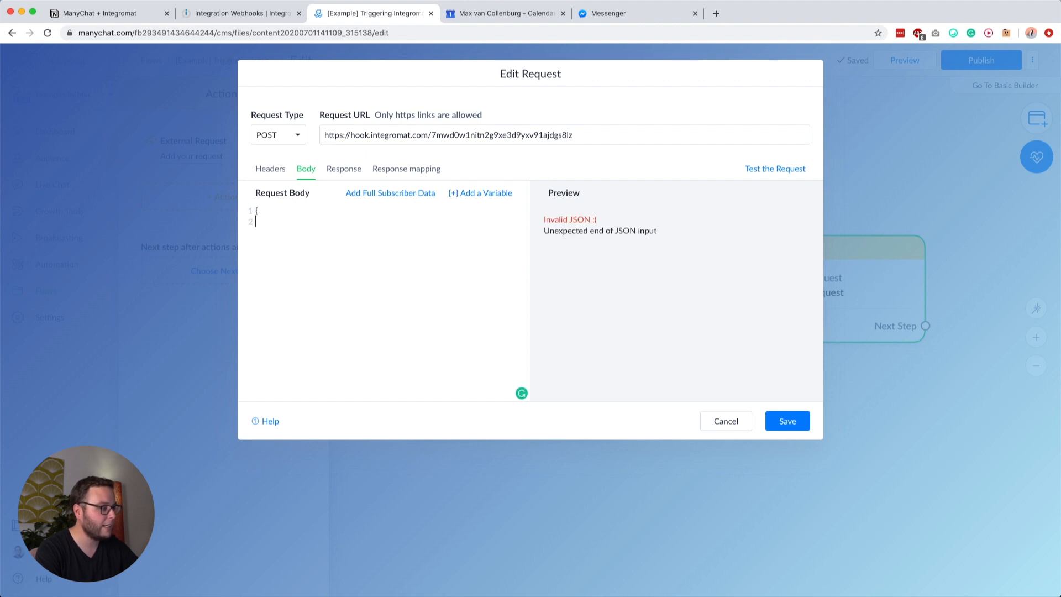
pyautogui.write('"first_name":')
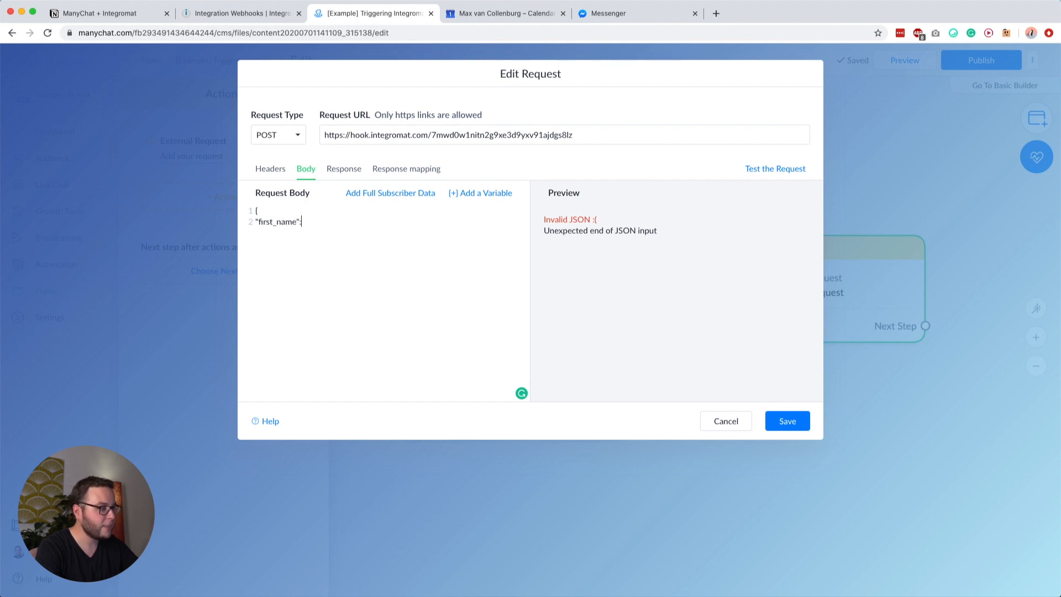
pyautogui.write('"')
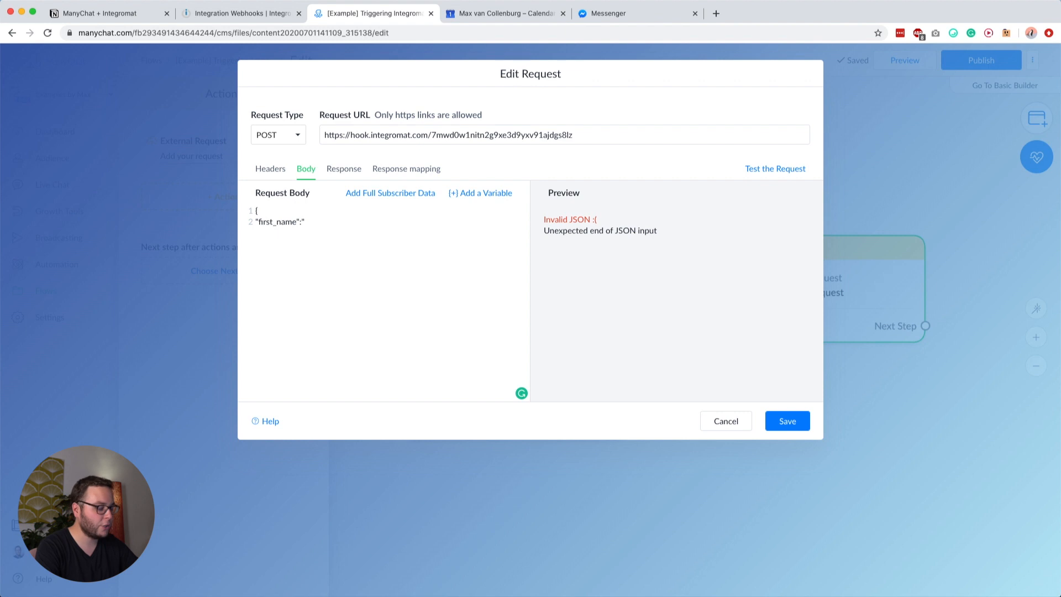
pyautogui.click(488, 195)
pyautogui.click(540, 167)
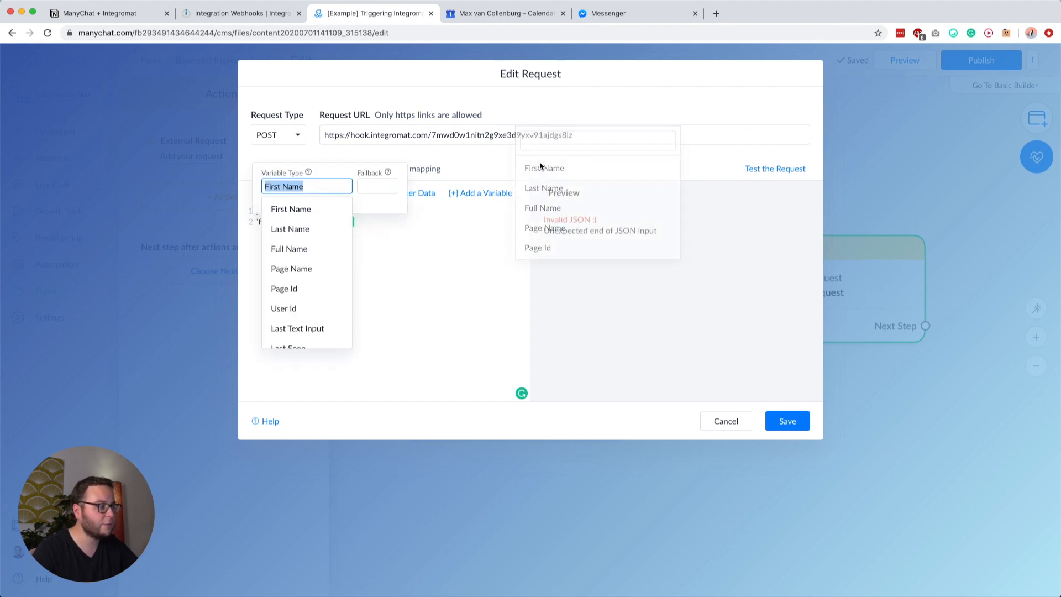
pyautogui.click(288, 210)
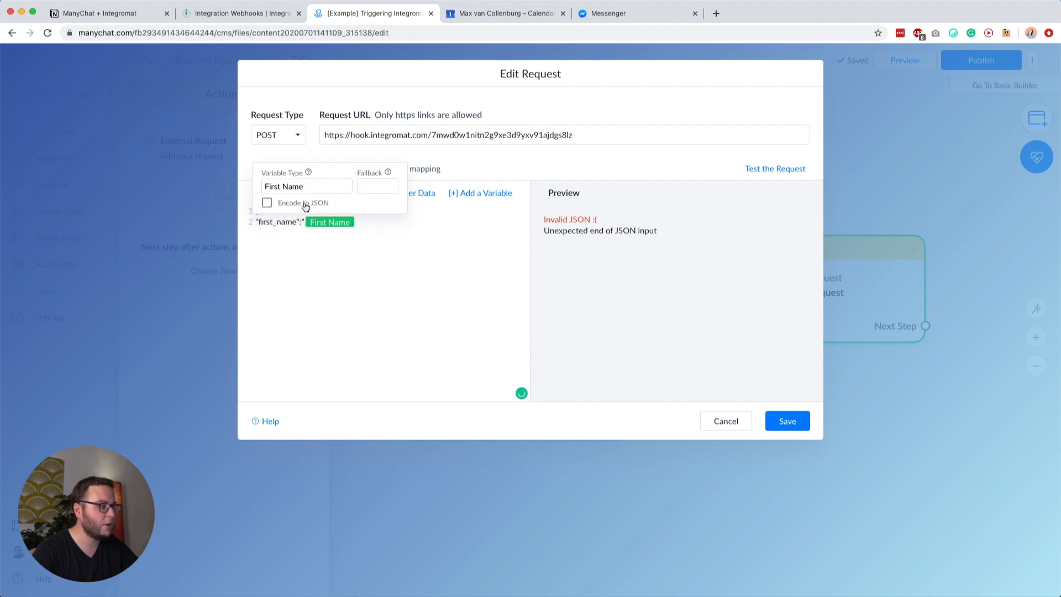
pyautogui.click(383, 238)
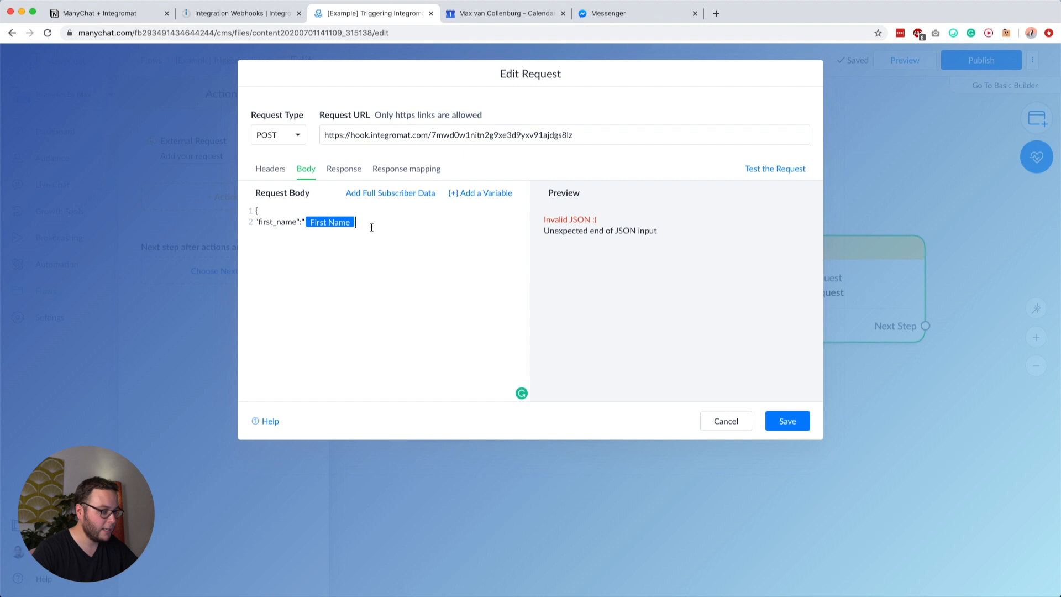
pyautogui.write('"')
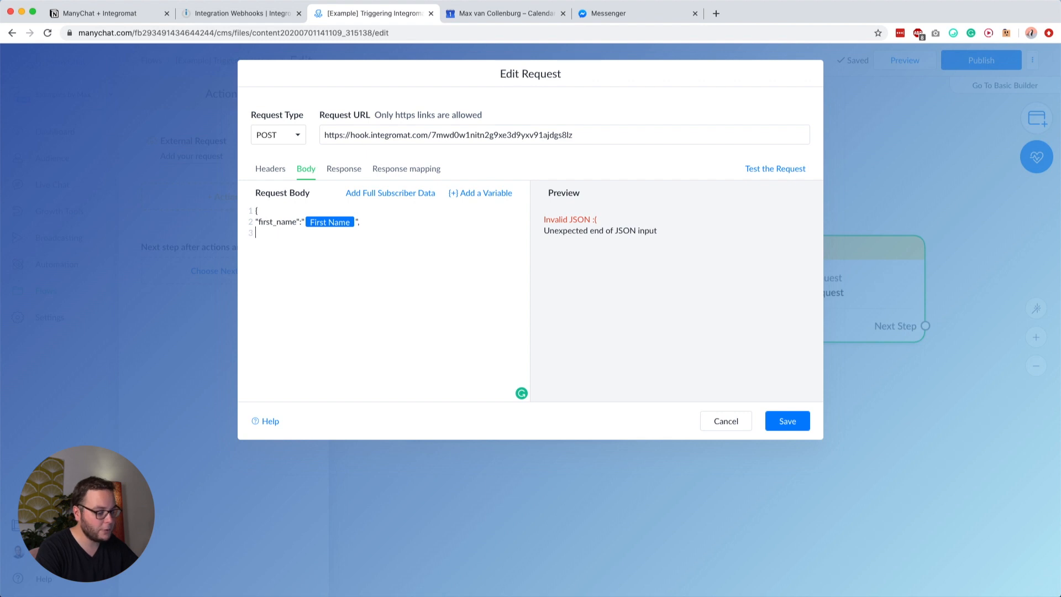
pyautogui.write(', "last_name')
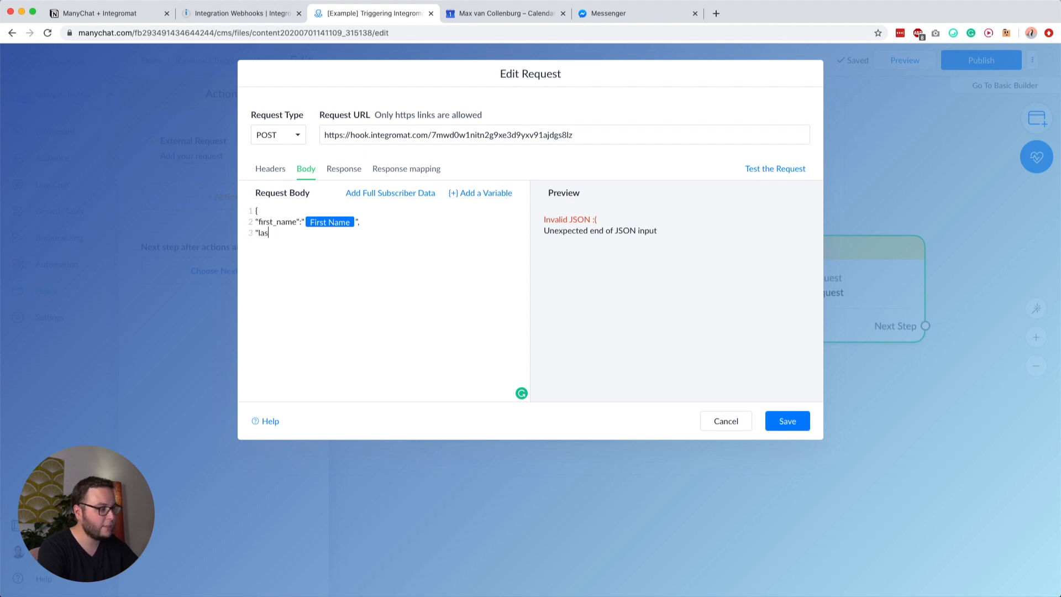
pyautogui.write('":"')
# Step: Insert the Last Name subscriber variable as the last_name value
pyautogui.click(486, 193)
pyautogui.click(542, 187)
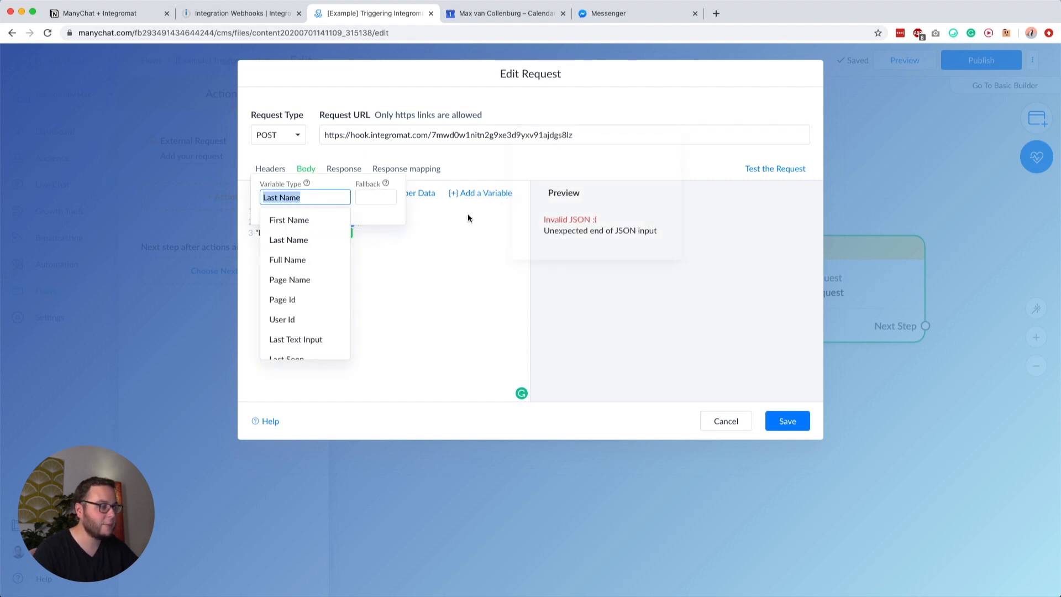
pyautogui.click(377, 219)
pyautogui.click(363, 238)
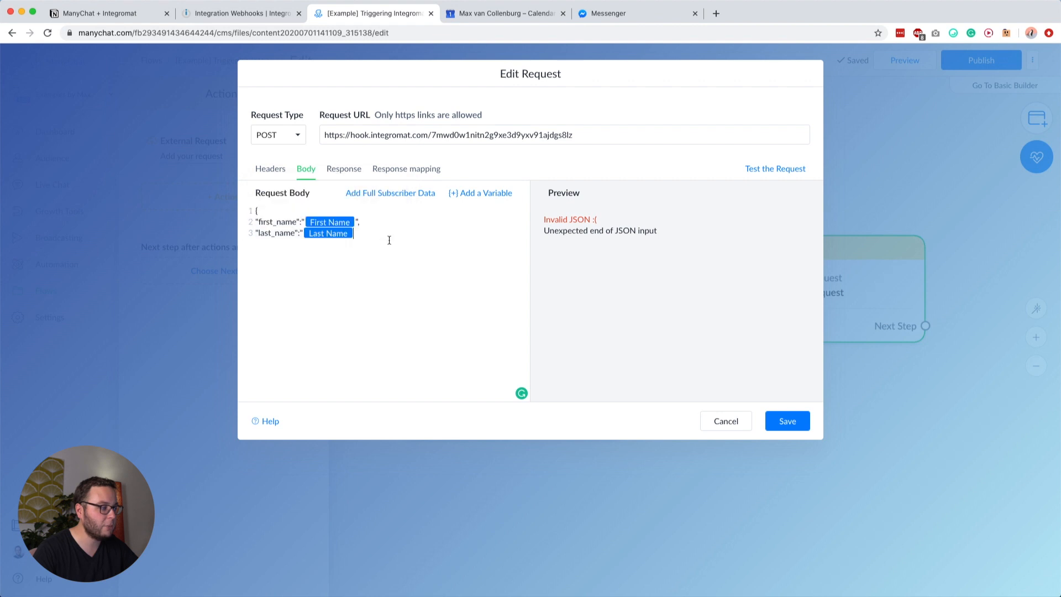
# Step: Add an email key mapped to the Email variable and close the object with a closing brace
pyautogui.write('"')
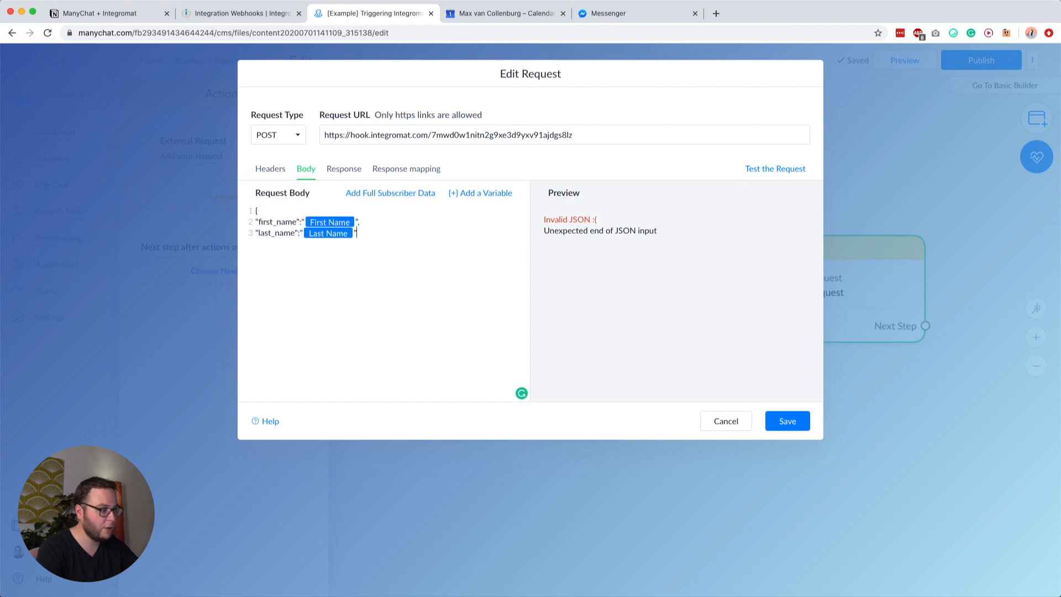
pyautogui.write('e')
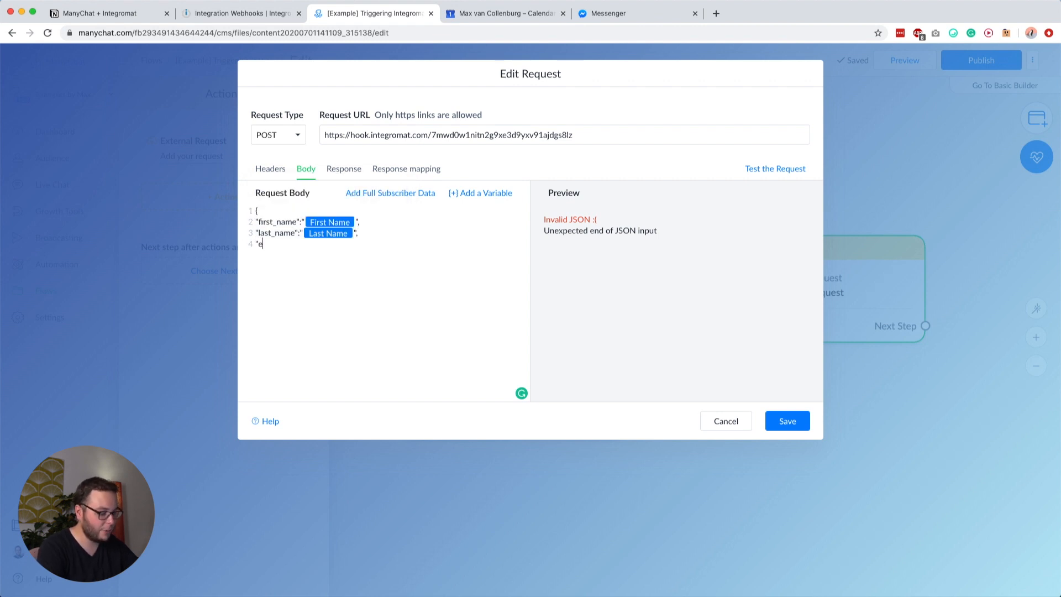
pyautogui.write('mail":"')
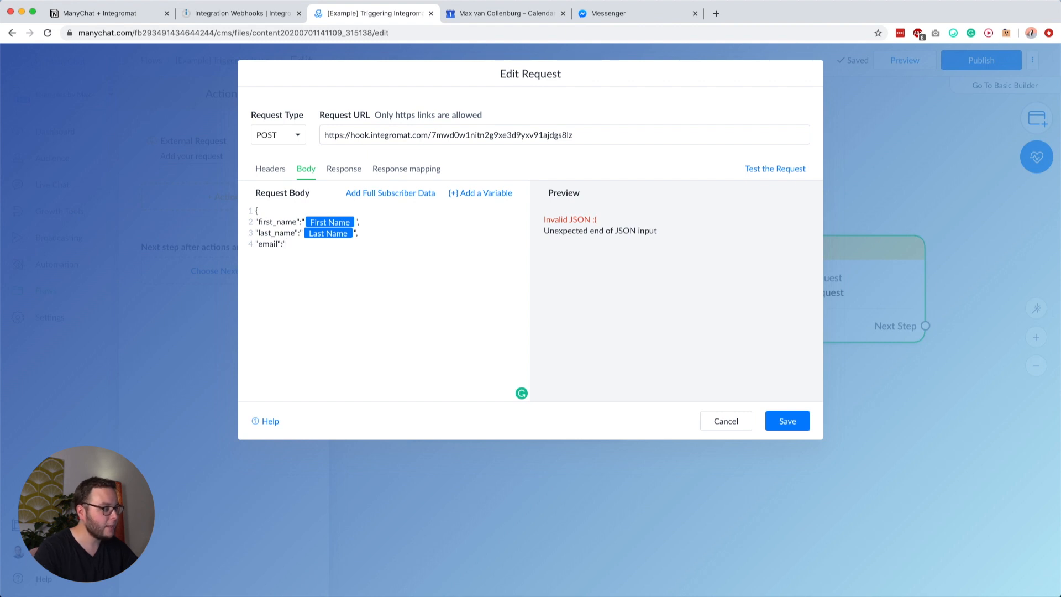
pyautogui.click(487, 193)
pyautogui.click(542, 142)
pyautogui.write('email')
pyautogui.click(542, 190)
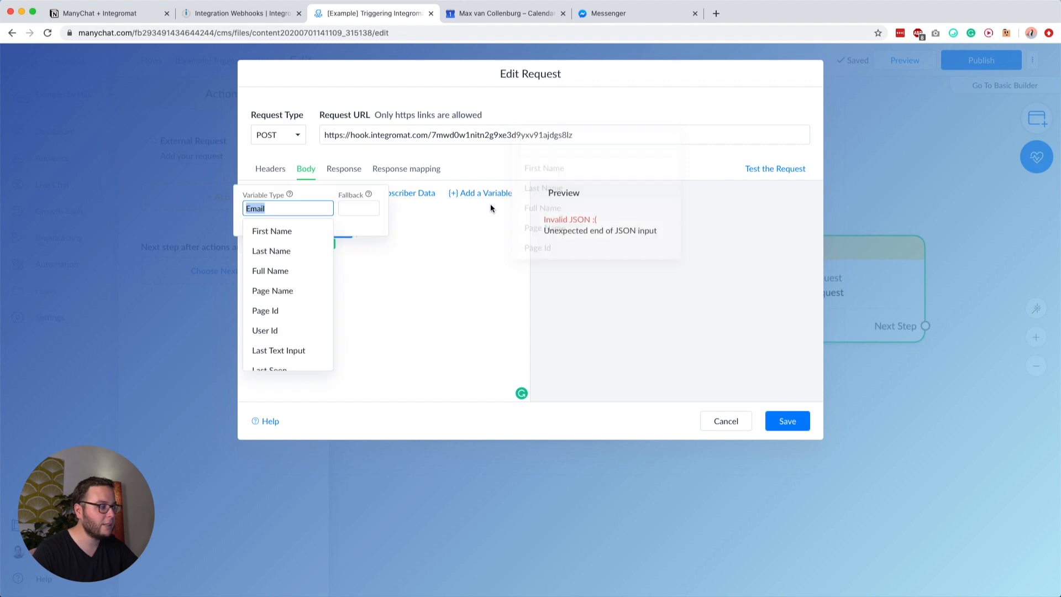
pyautogui.click(365, 230)
pyautogui.click(391, 256)
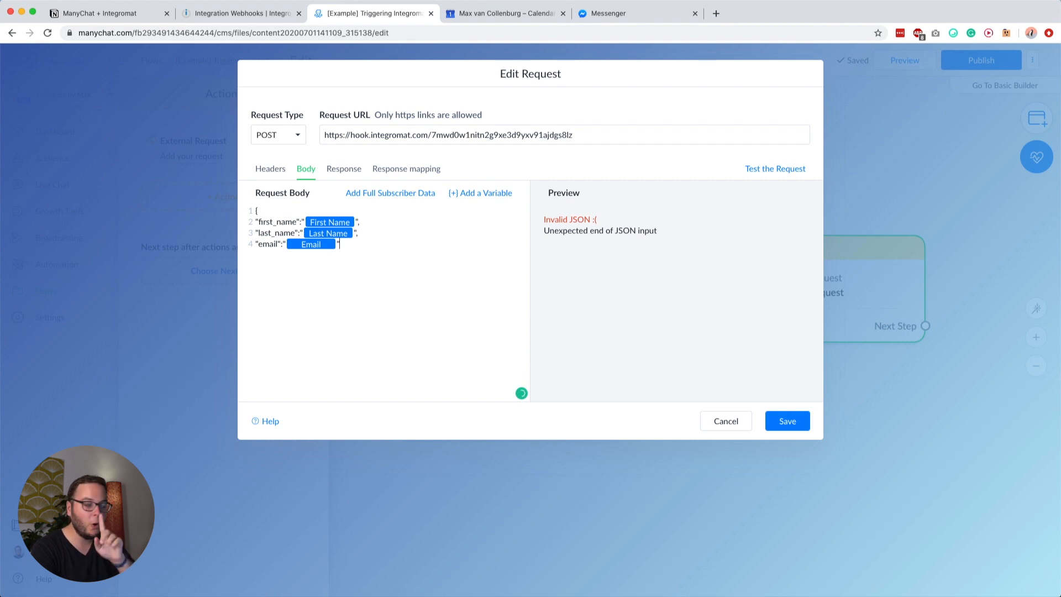
pyautogui.write('}')
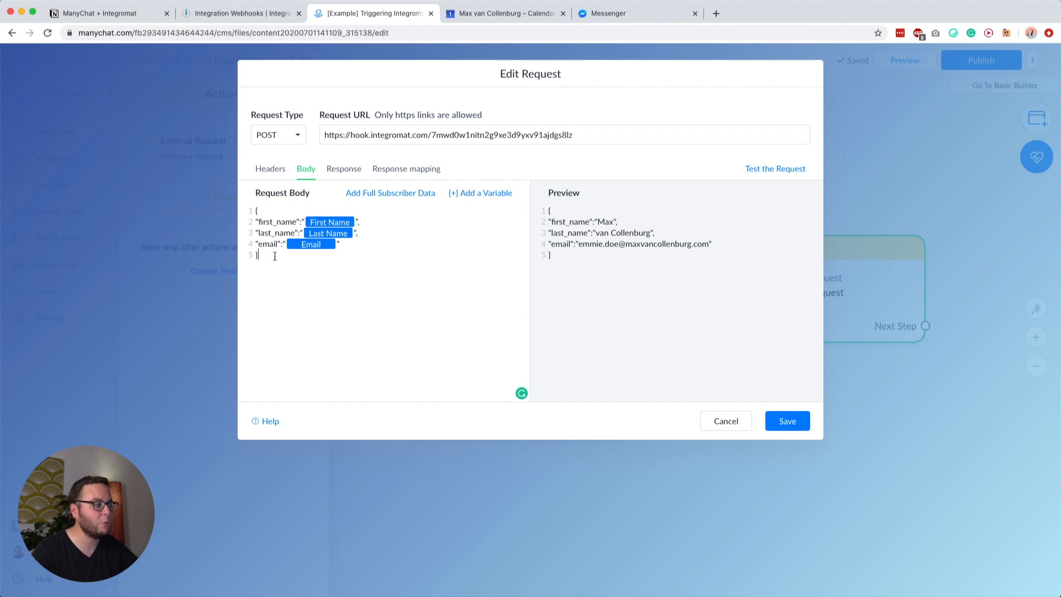
# Step: Review the request body's field lines, checking the first_name key and its punctuation
pyautogui.moveTo(269, 255); pyautogui.dragTo(243, 199)
pyautogui.click(260, 222)
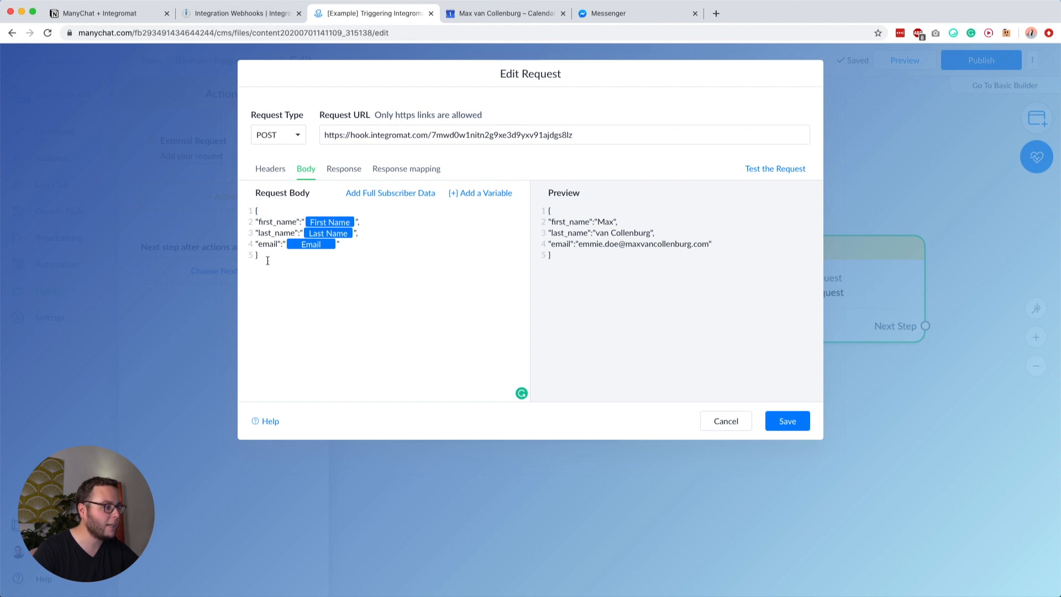
pyautogui.doubleClick(263, 221)
pyautogui.click(277, 221)
pyautogui.doubleClick(269, 222)
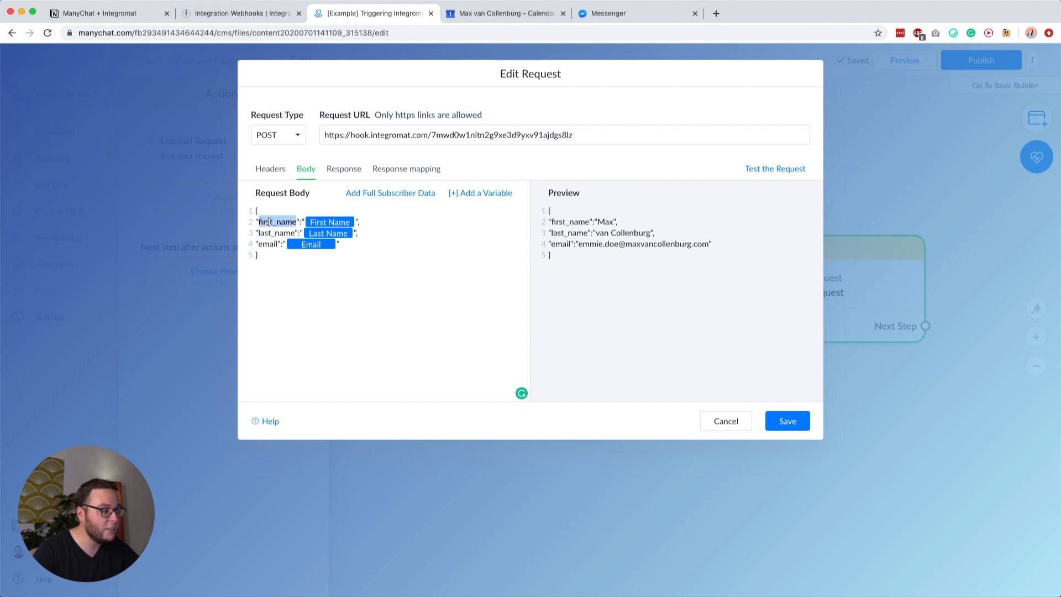
pyautogui.click(274, 224)
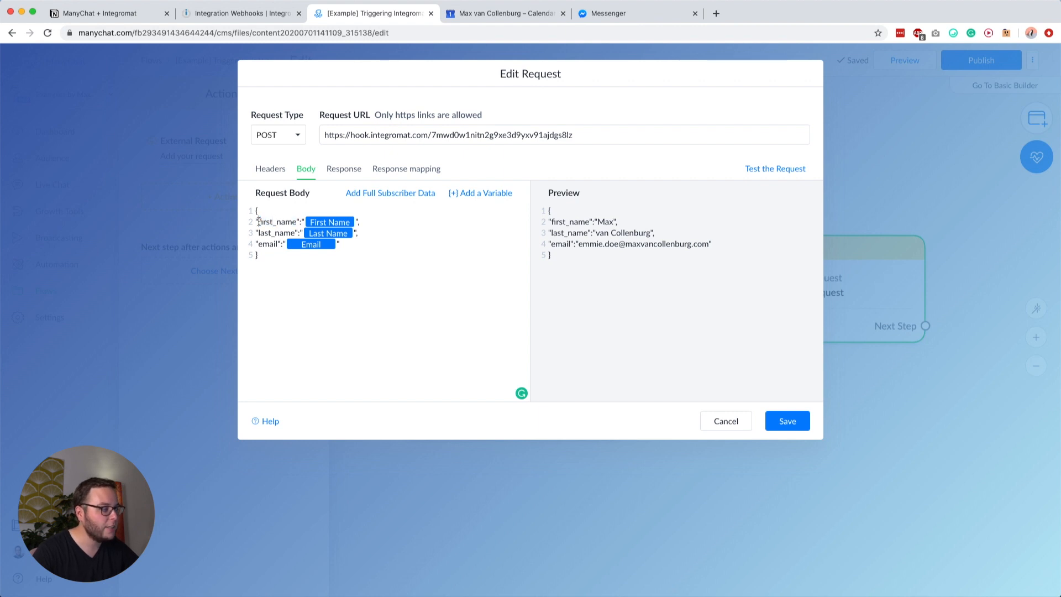
pyautogui.doubleClick(268, 222)
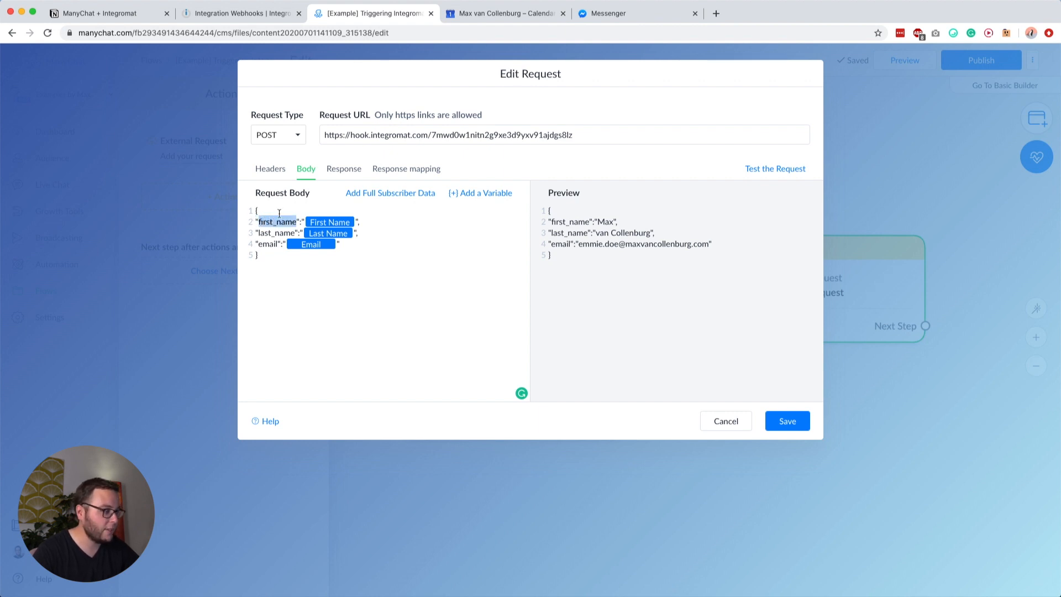
pyautogui.click(276, 222)
pyautogui.moveTo(296, 222); pyautogui.dragTo(302, 222)
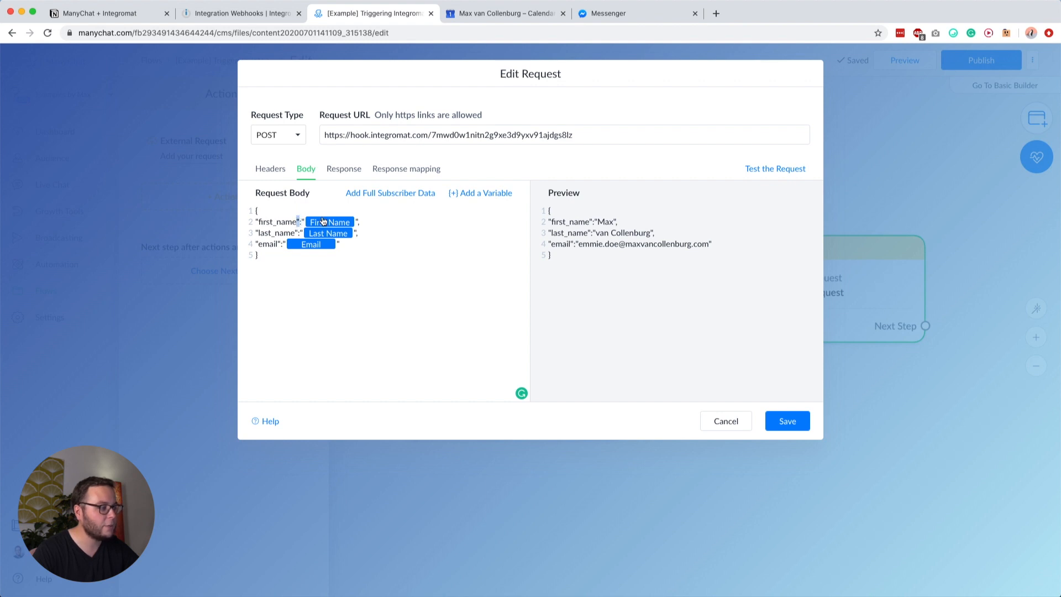
pyautogui.click(365, 221)
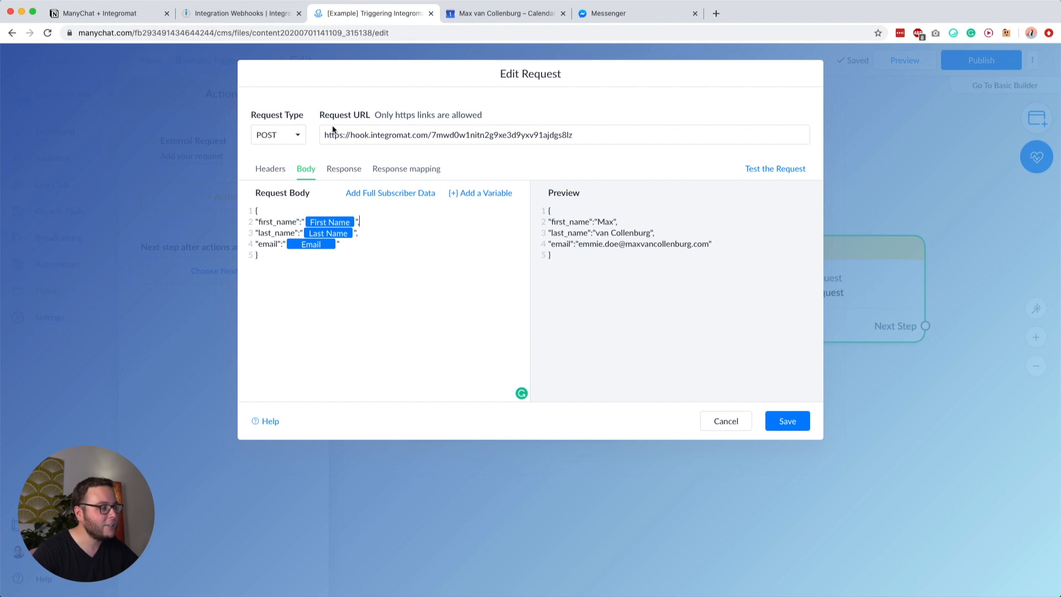
# Step: Confirm the webhook is listening, then send a test request and get 200 OK Accepted
pyautogui.click(266, 18)
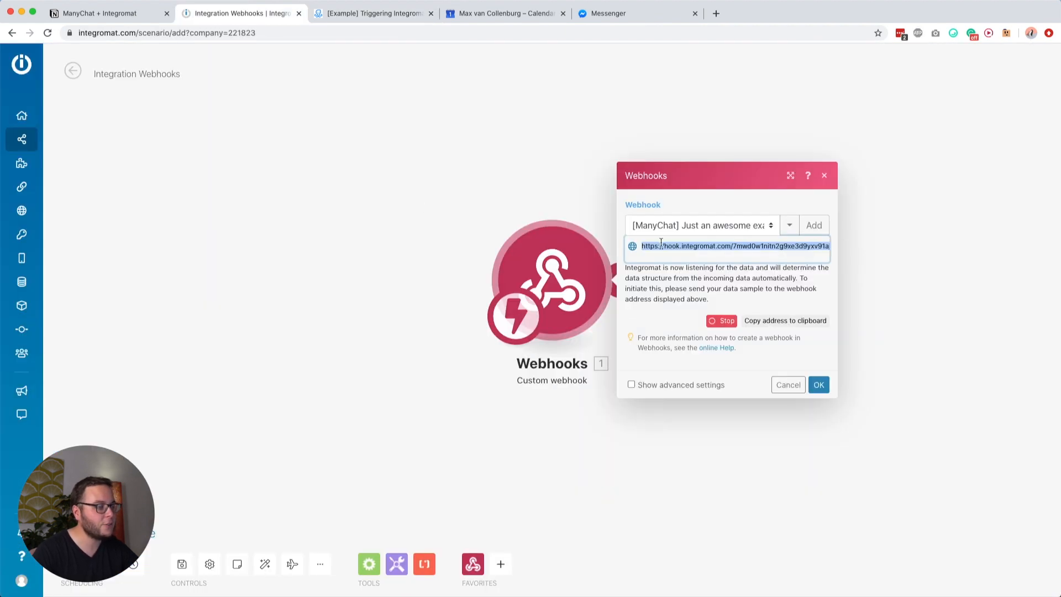
pyautogui.click(369, 8)
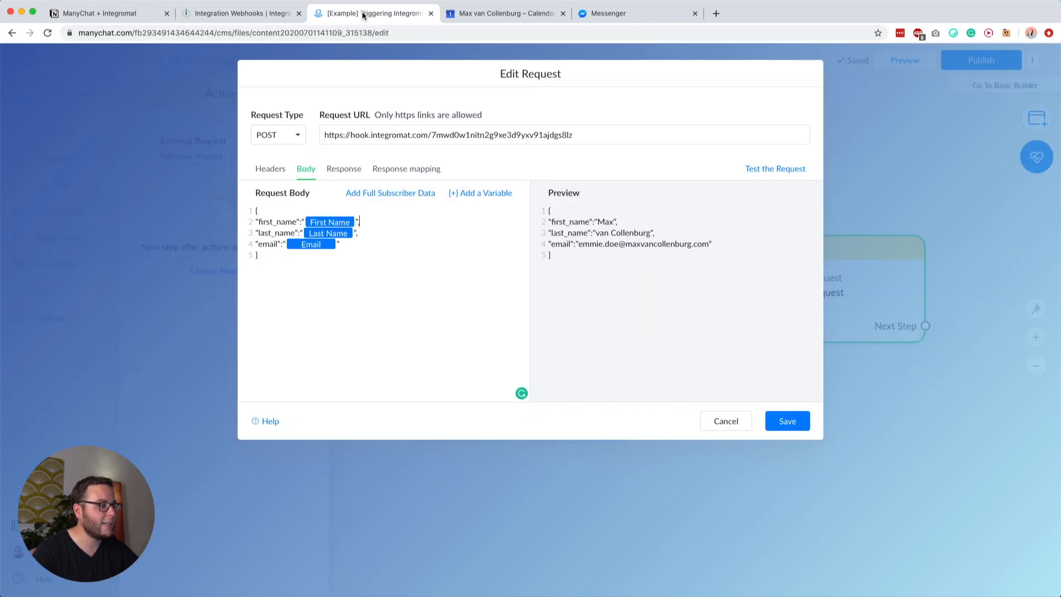
pyautogui.click(759, 171)
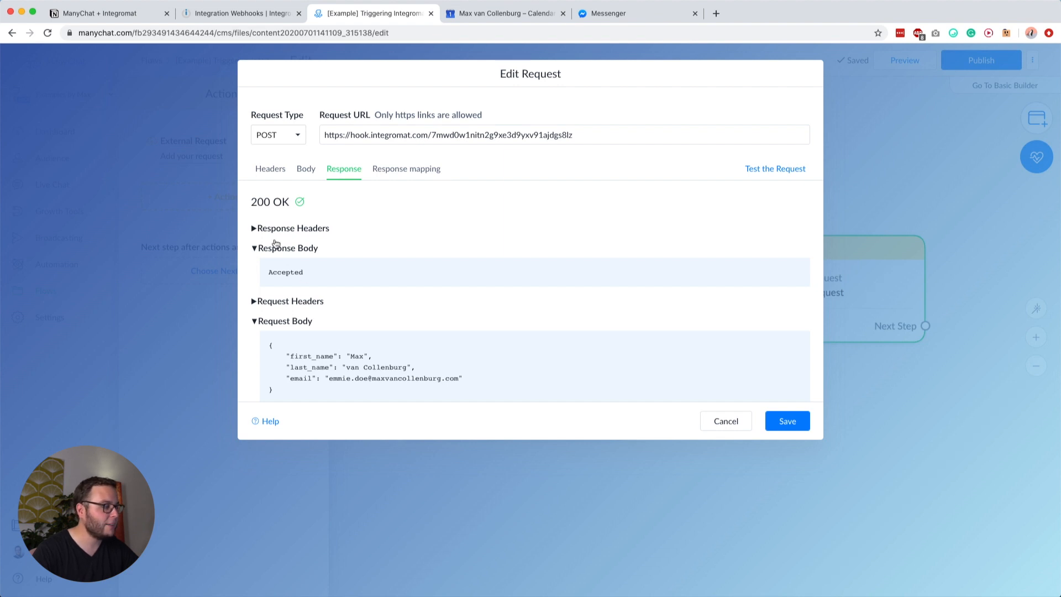
pyautogui.doubleClick(276, 272)
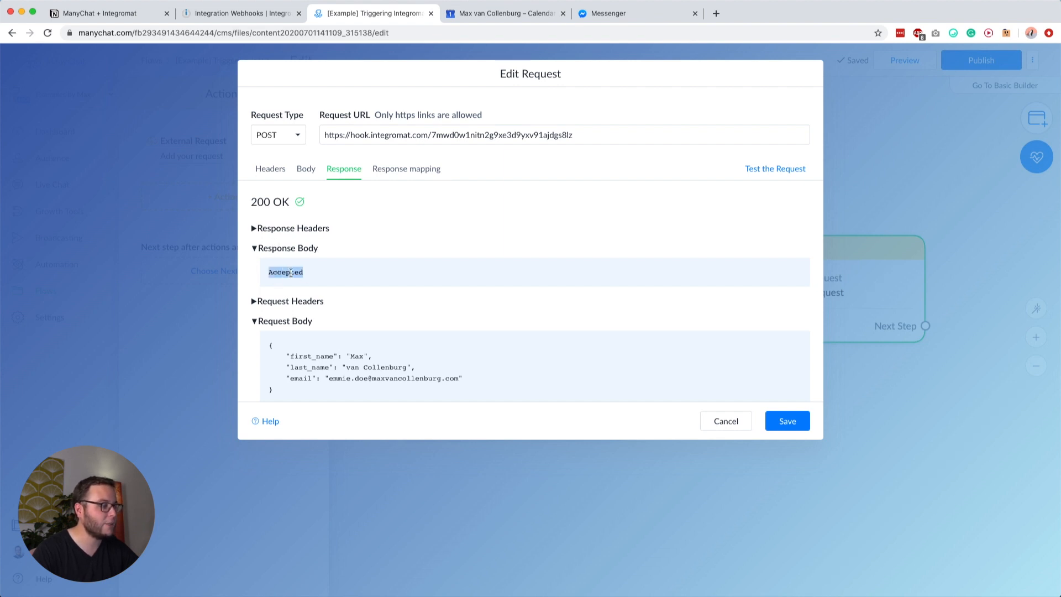
pyautogui.click(244, 14)
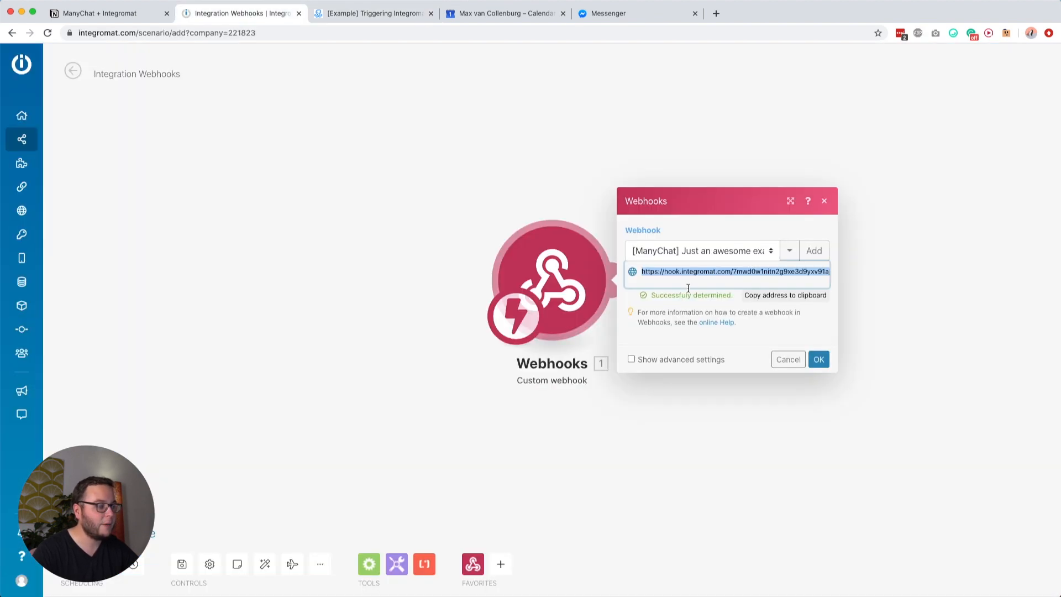
# Step: Close the webhook settings and add a second module, browsing ActiveCampaign, Mailchimp and ConvertKit apps
pyautogui.click(672, 312)
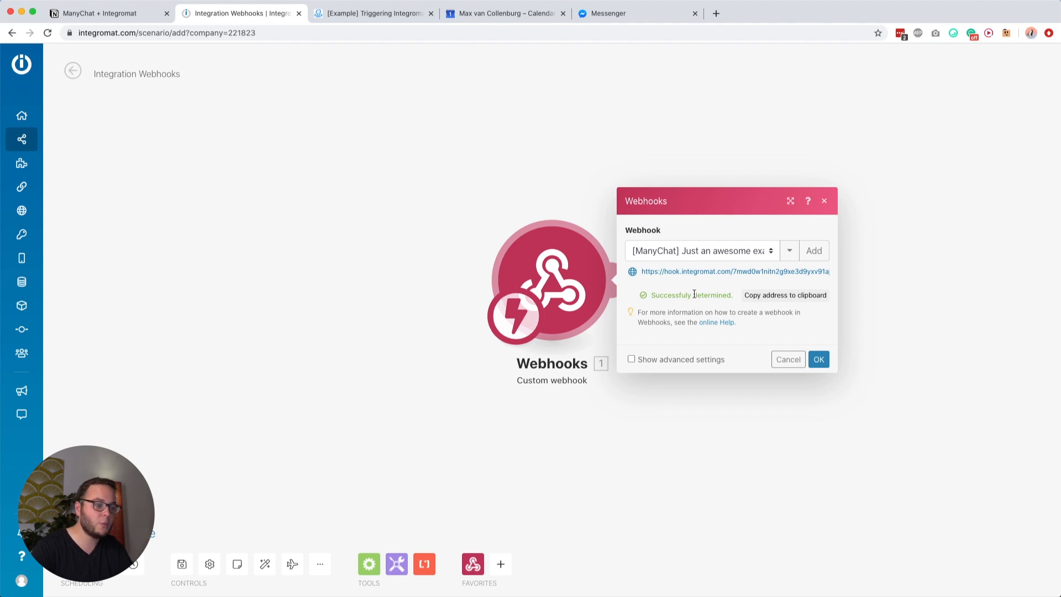
pyautogui.click(818, 360)
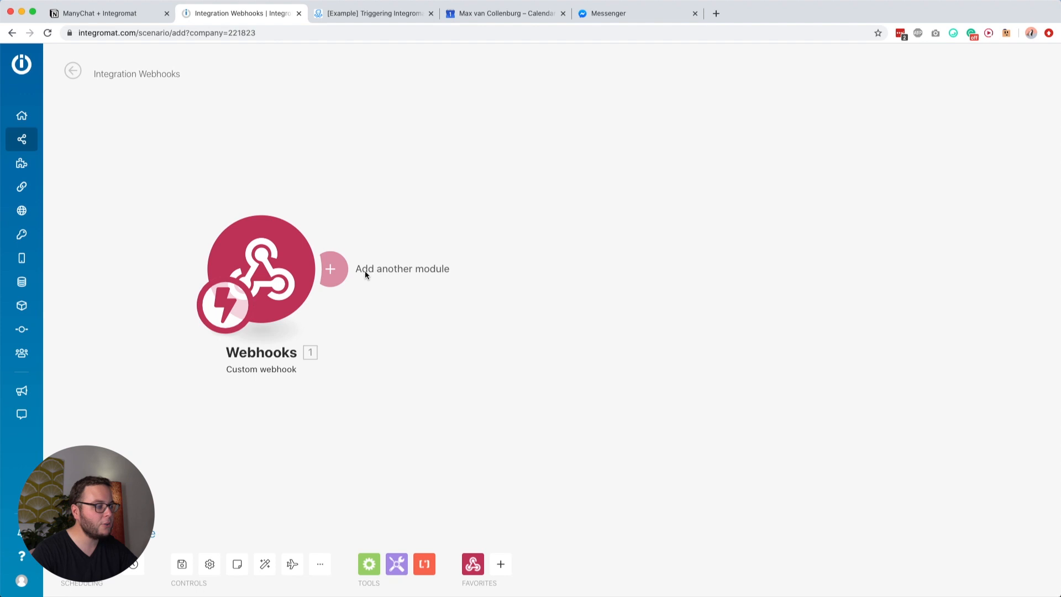
pyautogui.click(333, 267)
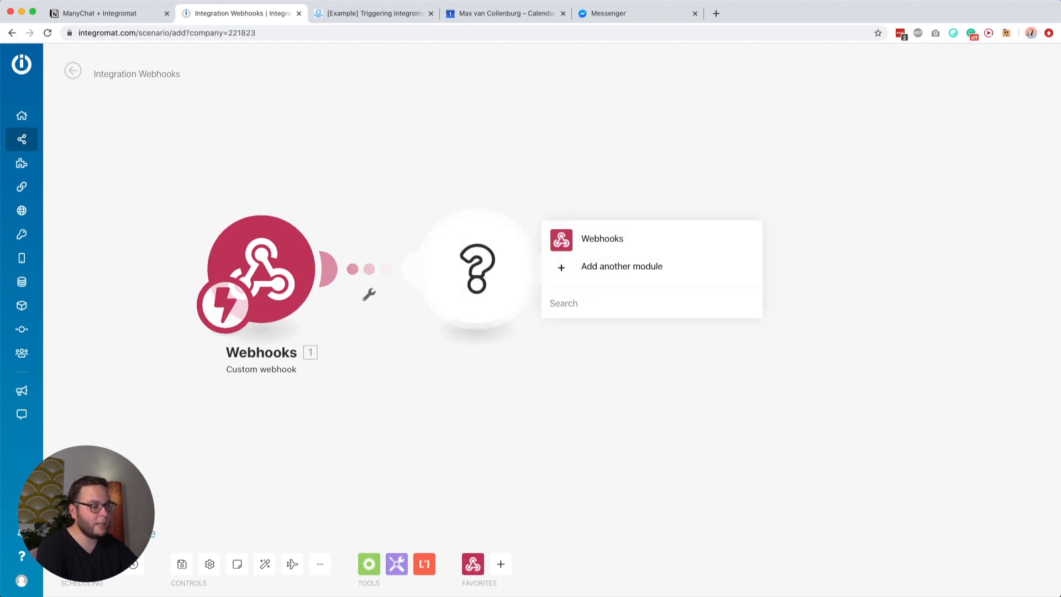
pyautogui.write('active')
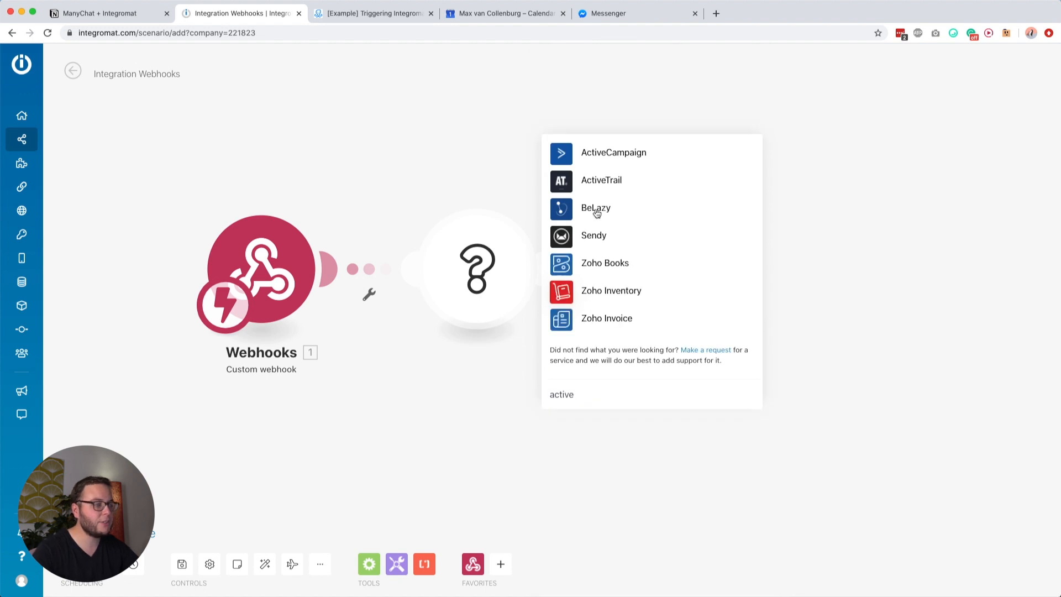
pyautogui.press('super+a')
pyautogui.write('mailchi')
pyautogui.press('super+a')
pyautogui.write('convertkit')
pyautogui.press('super+a')
pyautogui.press('BackSpace')
pyautogui.scroll(-15, 664, 187)
pyautogui.scroll(-20, 664, 186)
pyautogui.scroll(-3, 664, 186)
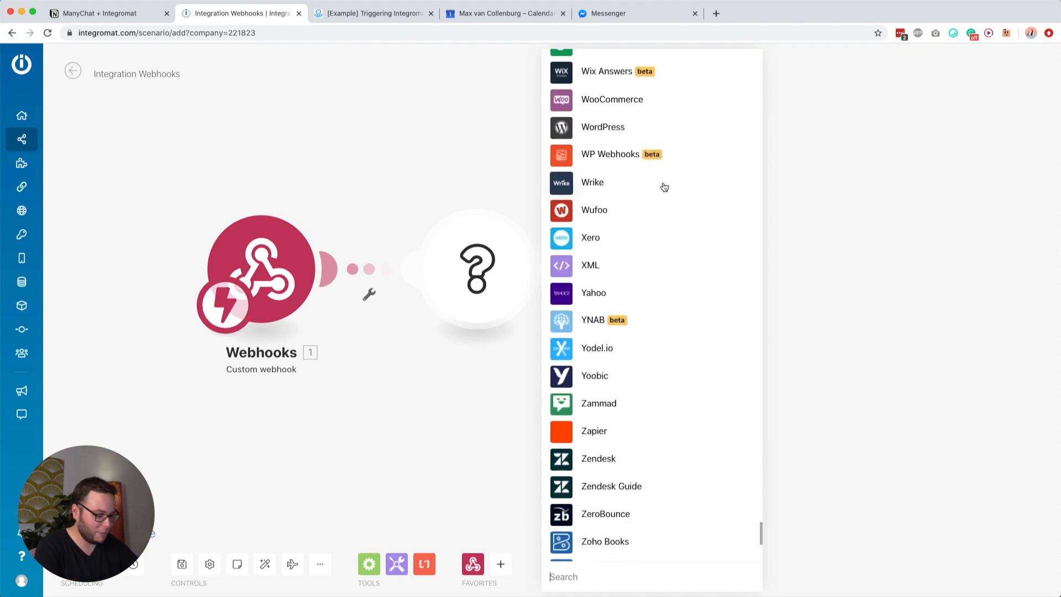
pyautogui.write('active')
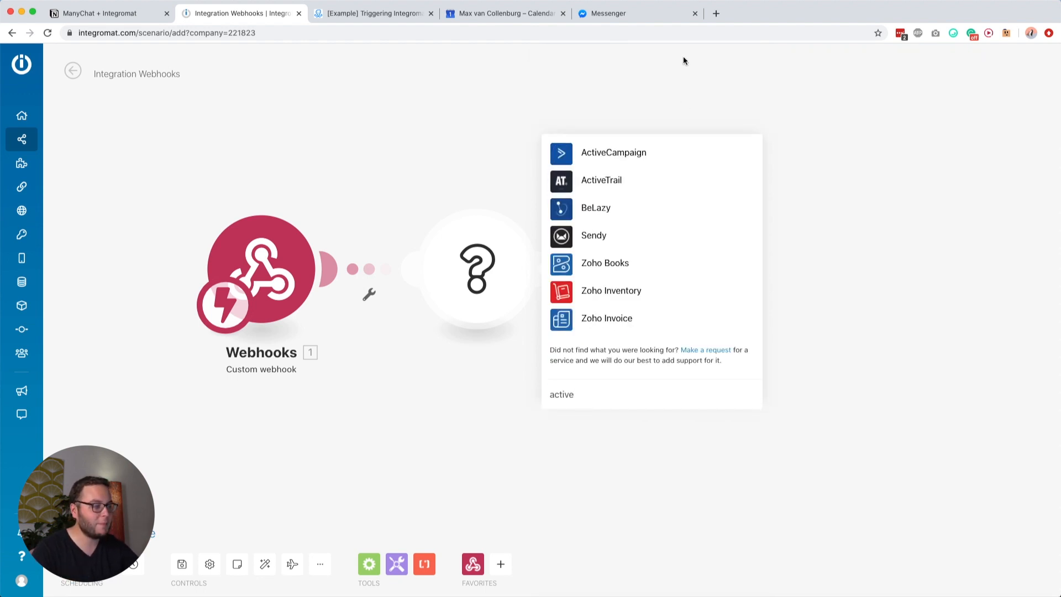
# Step: Choose ActiveCampaign's Create/Update a Contact action and check the ManyChat request body fields
pyautogui.click(626, 151)
pyautogui.click(598, 114)
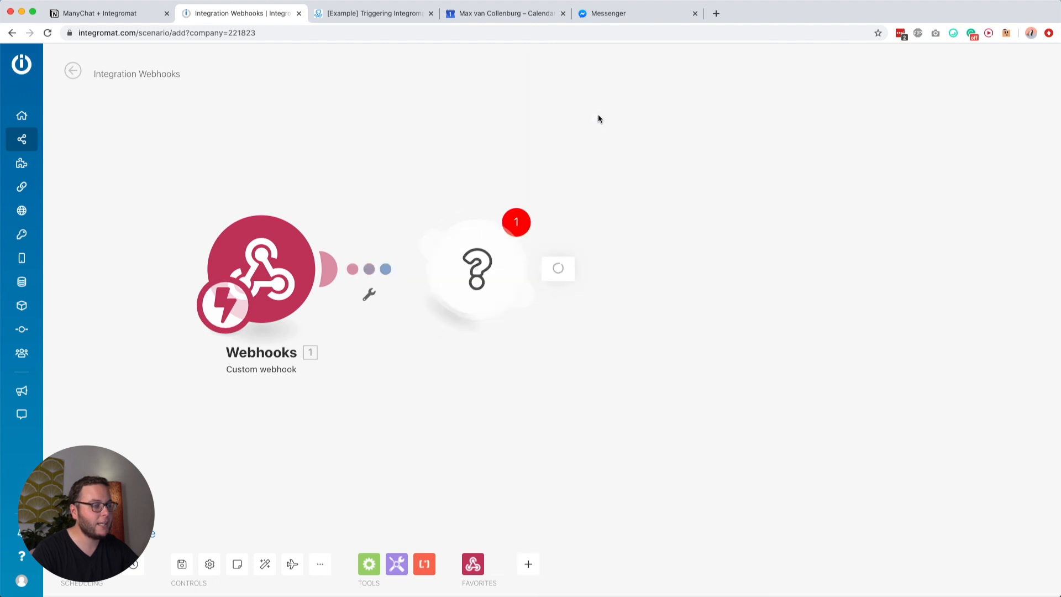
pyautogui.click(589, 204)
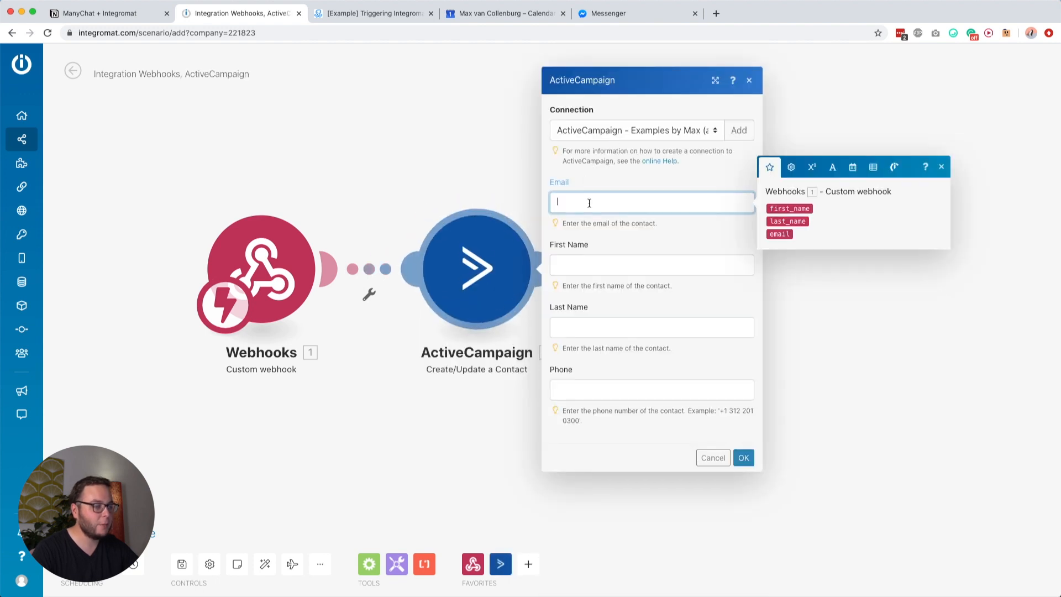
pyautogui.click(604, 183)
pyautogui.click(591, 203)
pyautogui.click(582, 266)
pyautogui.click(594, 206)
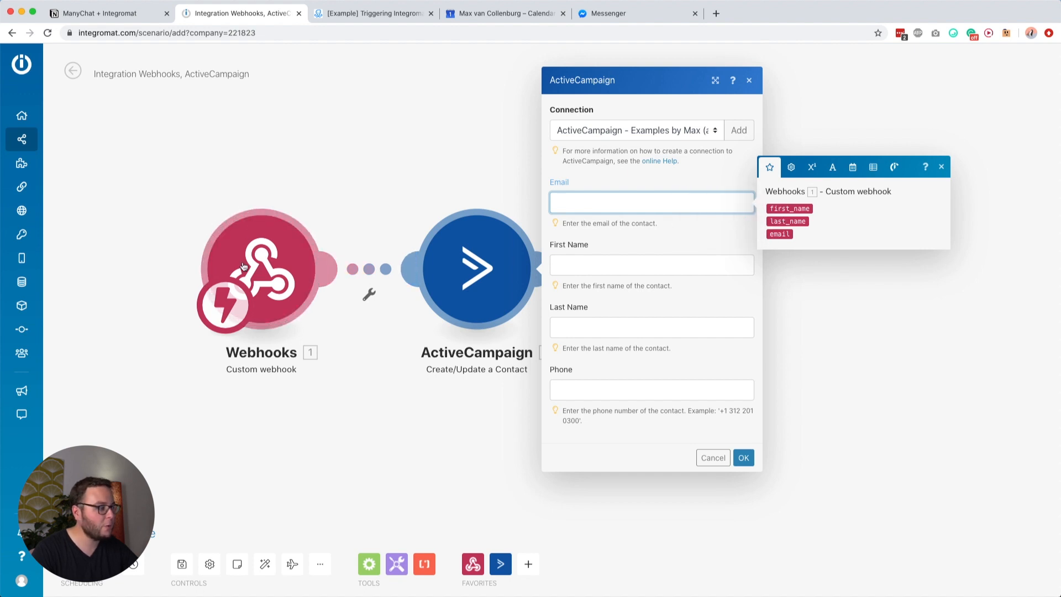
pyautogui.click(375, 13)
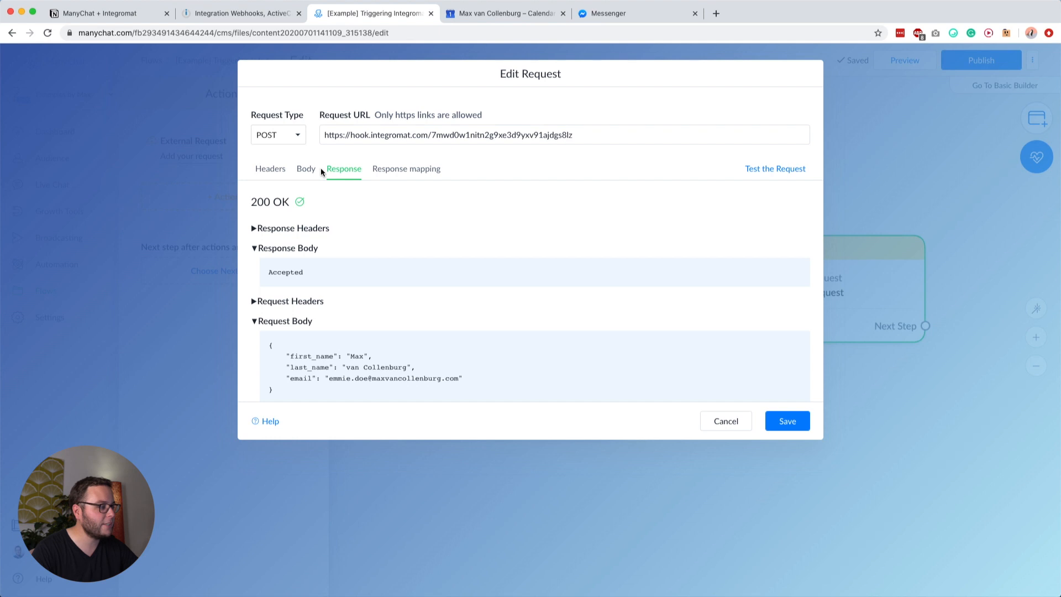
pyautogui.click(308, 169)
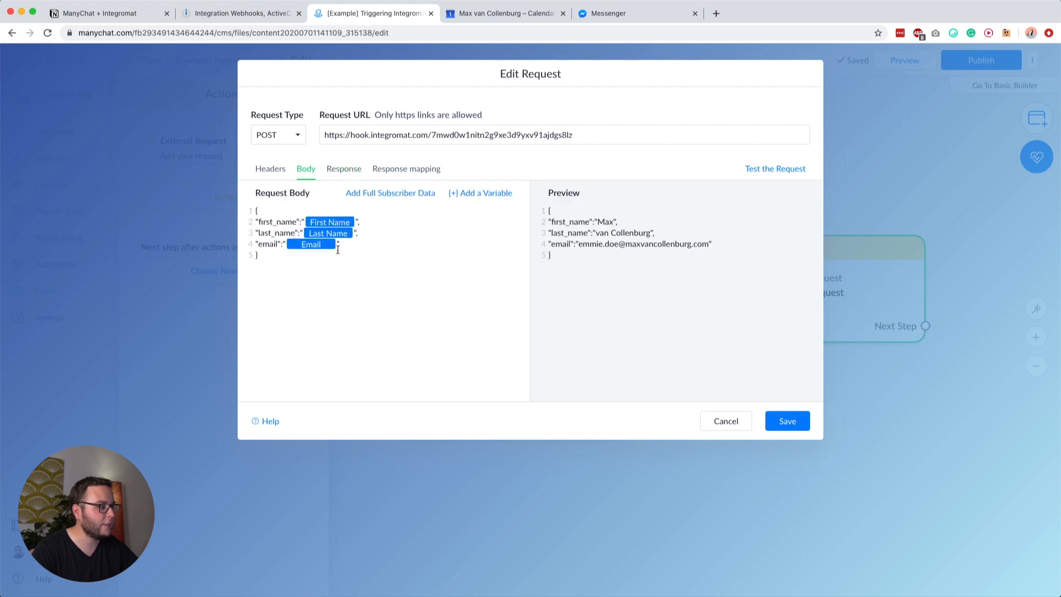
pyautogui.click(257, 13)
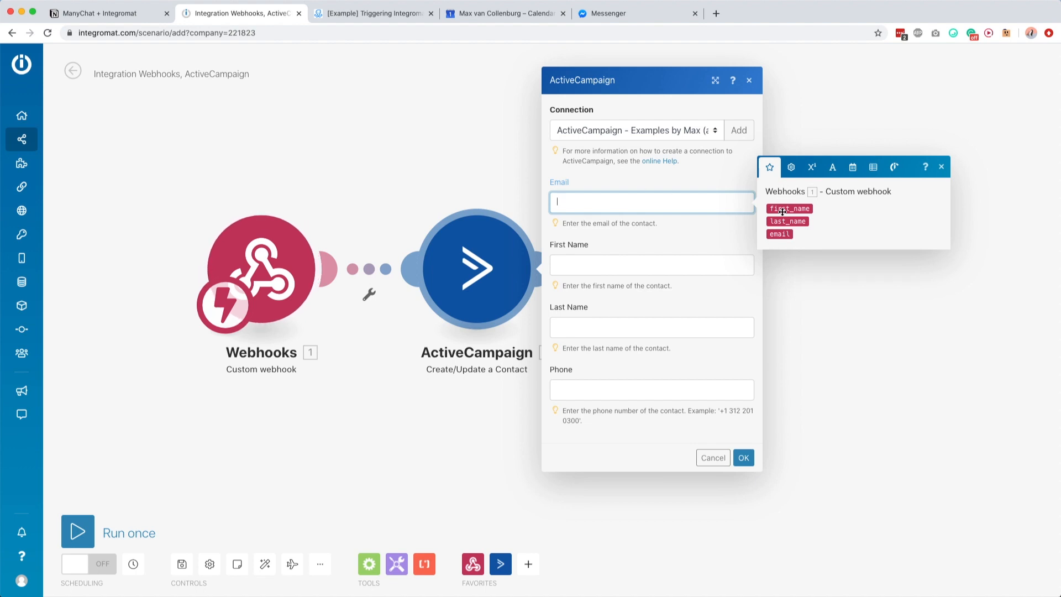
# Step: Map the webhook's email, first_name and last_name into the contact fields, leaving Phone empty
pyautogui.click(780, 234)
pyautogui.click(648, 261)
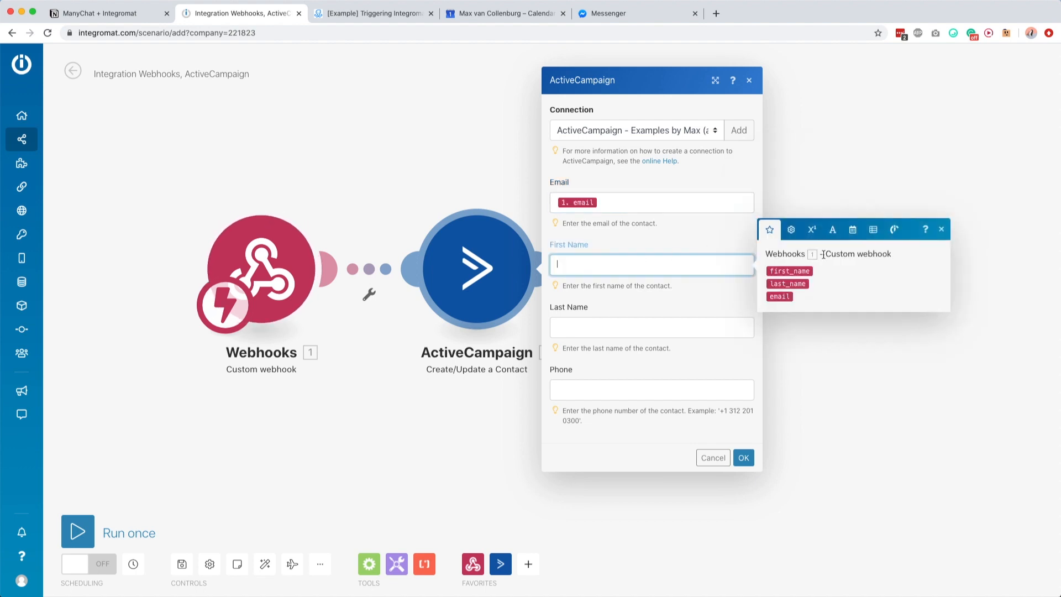
pyautogui.click(789, 271)
pyautogui.click(669, 326)
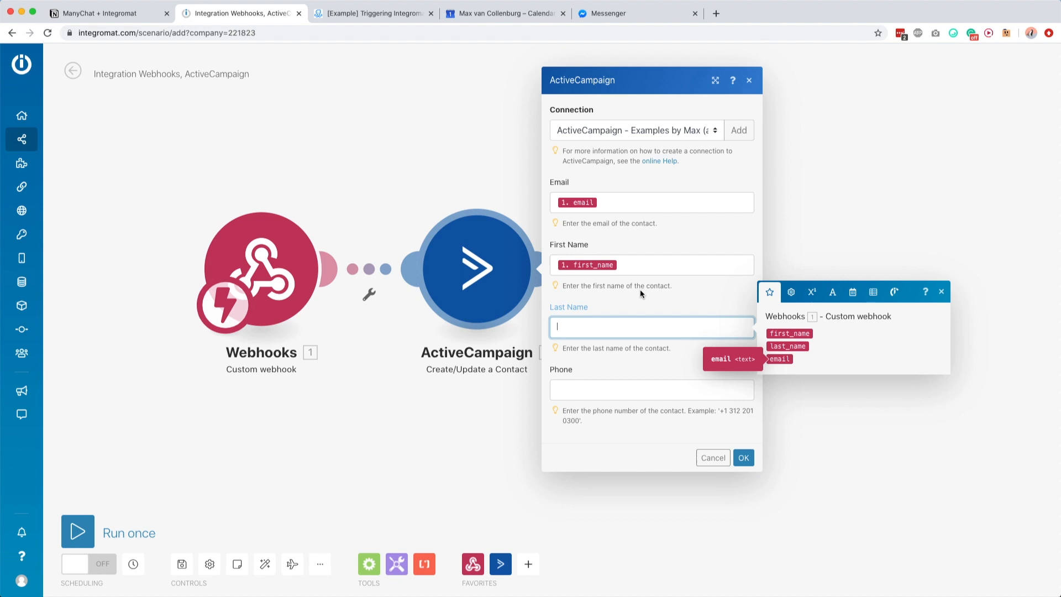
pyautogui.click(780, 345)
pyautogui.click(613, 389)
pyautogui.click(640, 368)
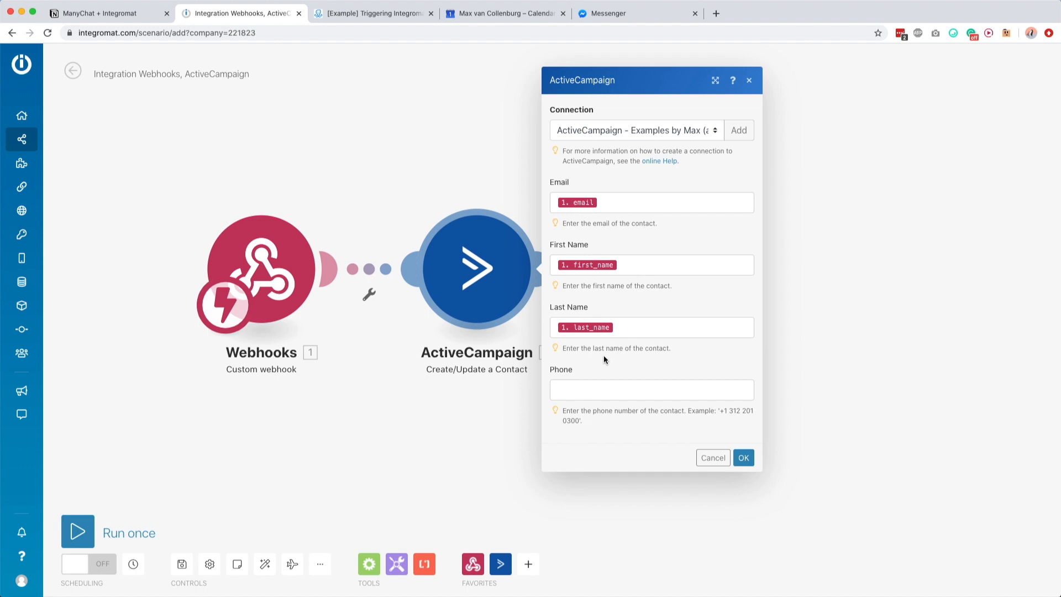
pyautogui.click(744, 458)
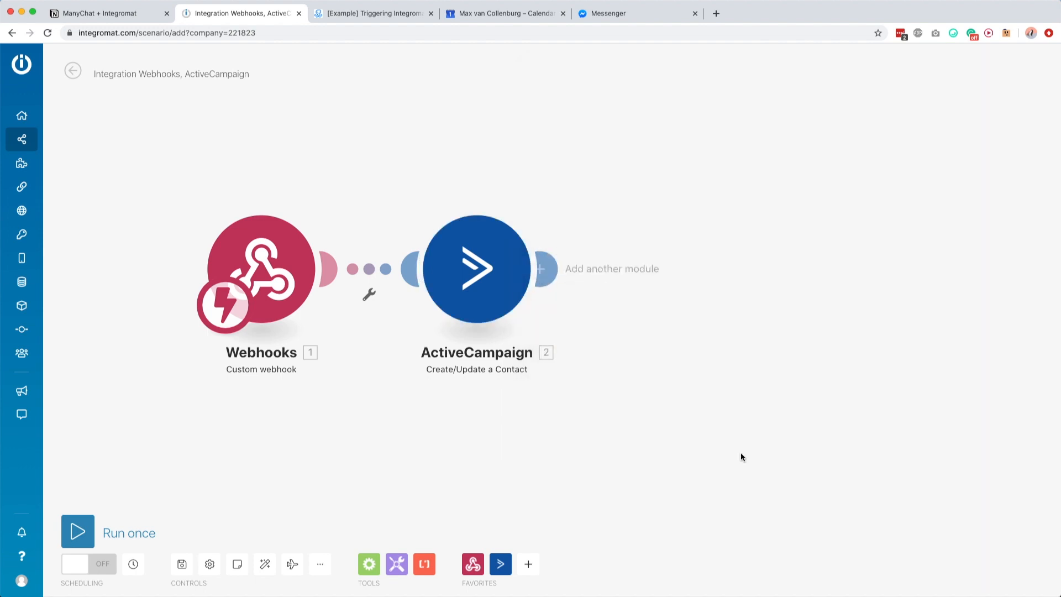
# Step: Save the Integromat scenario and run it once to wait for data
pyautogui.click(182, 563)
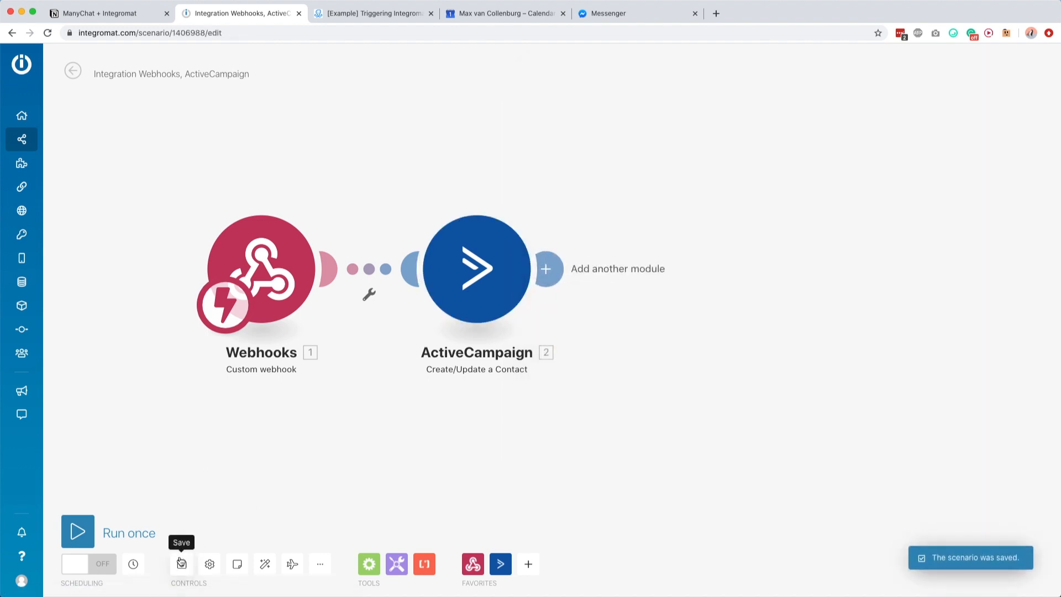
pyautogui.click(182, 564)
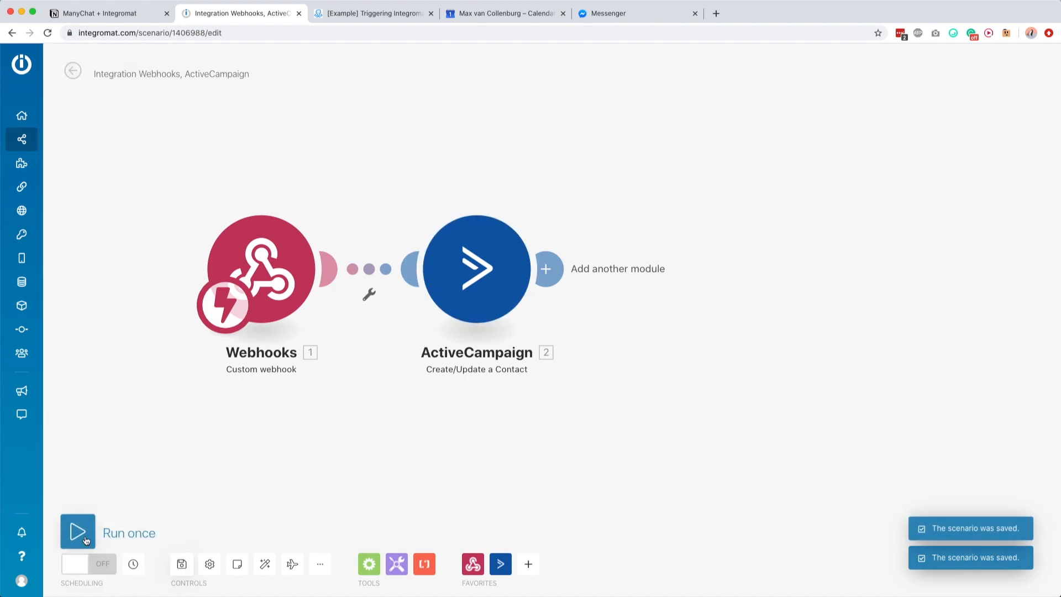
pyautogui.click(78, 531)
# Step: Save the ManyChat external request, publish the flow and preview it in Messenger
pyautogui.click(354, 13)
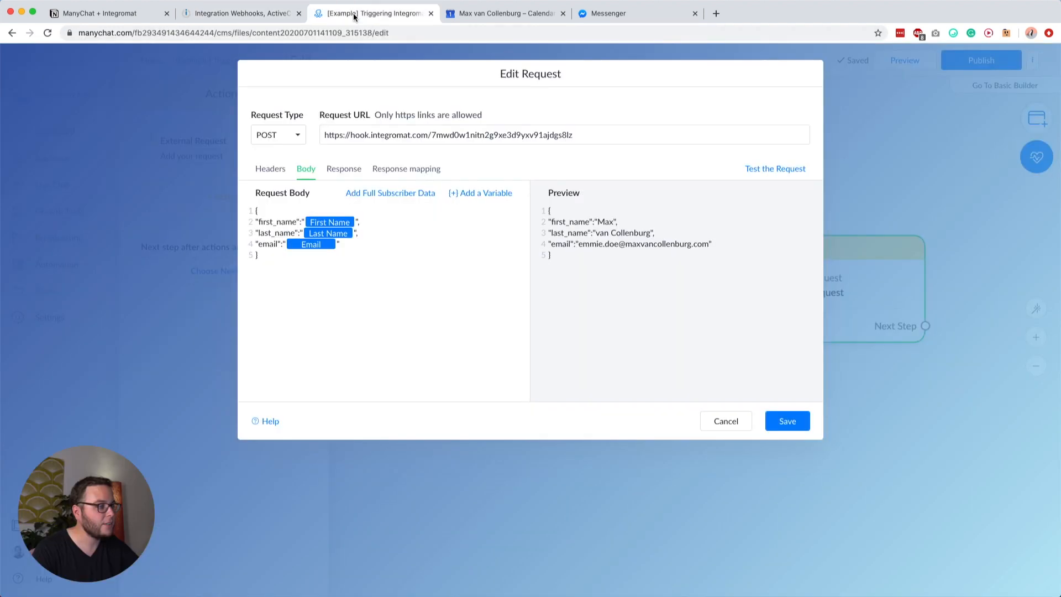
pyautogui.click(793, 420)
pyautogui.click(992, 62)
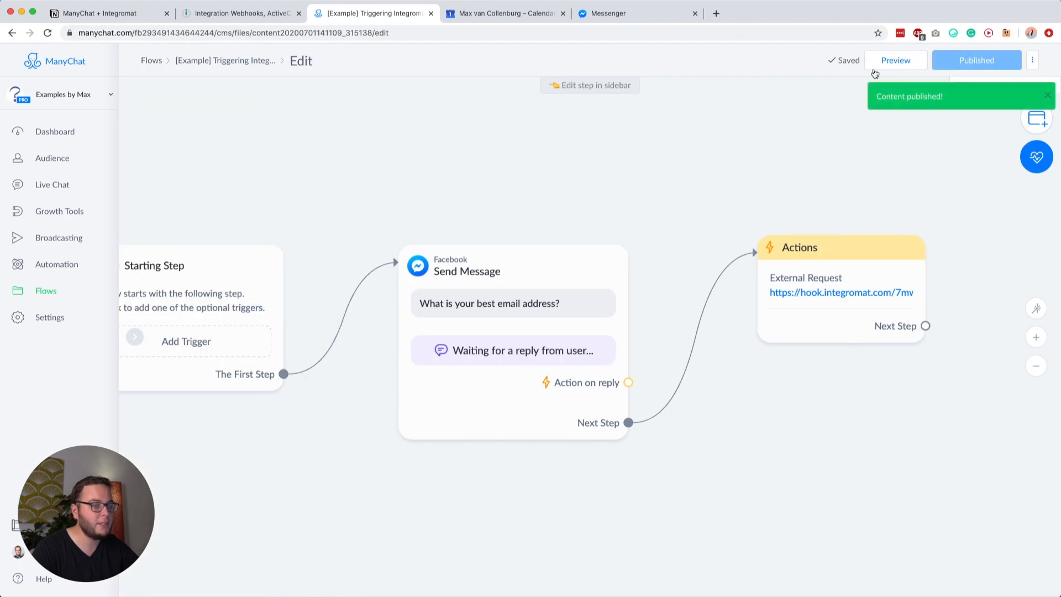
pyautogui.click(895, 61)
pyautogui.click(640, 16)
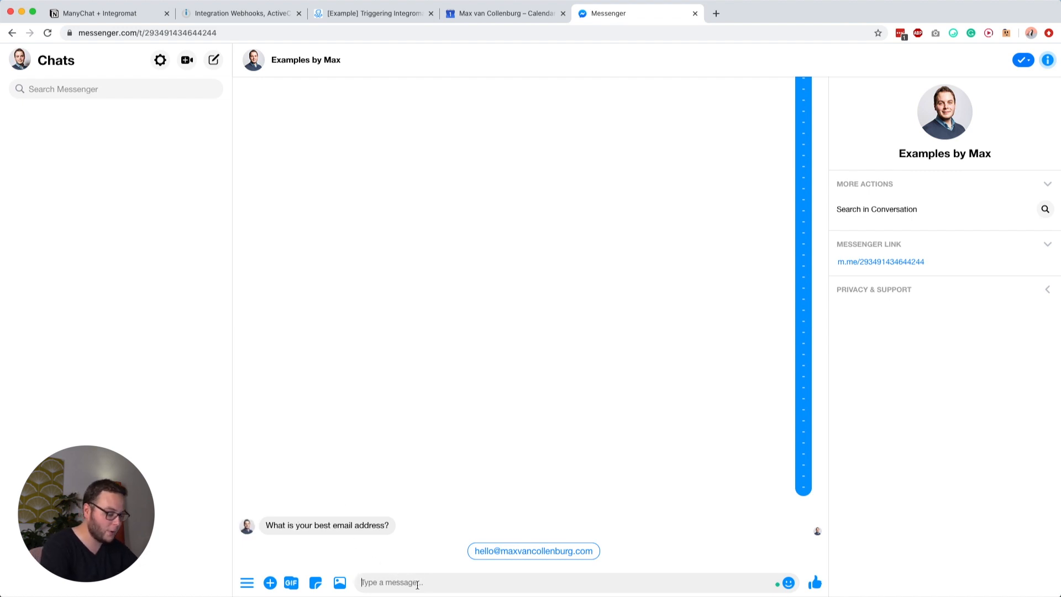
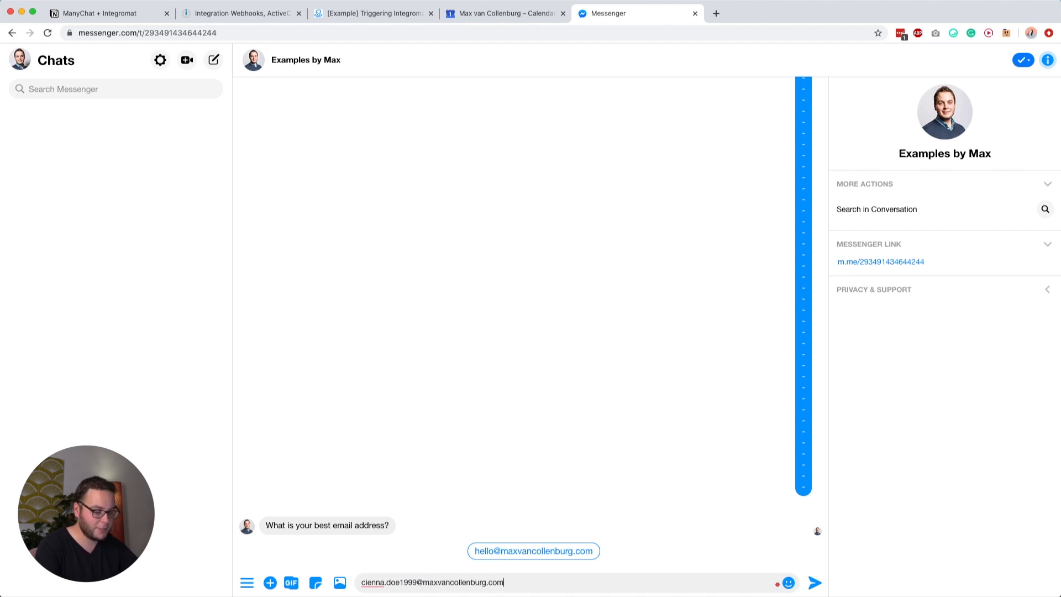
# Step: Reply to the bot's email question with a test email address
pyautogui.press('Return')
pyautogui.click(255, 14)
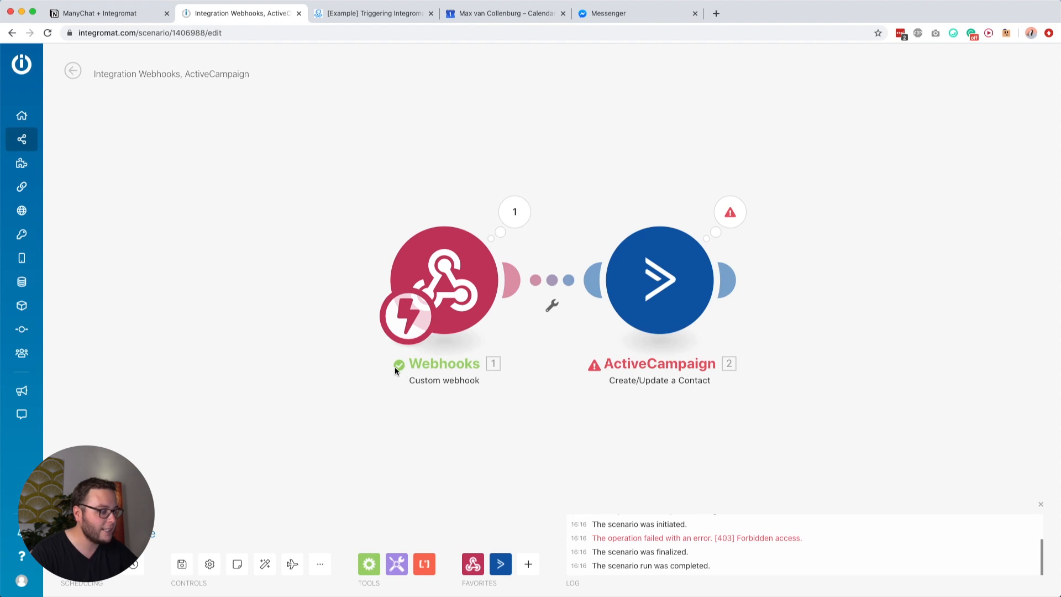
# Step: Inspect the webhook data, then switch the ActiveCampaign module to a different connection
pyautogui.click(515, 211)
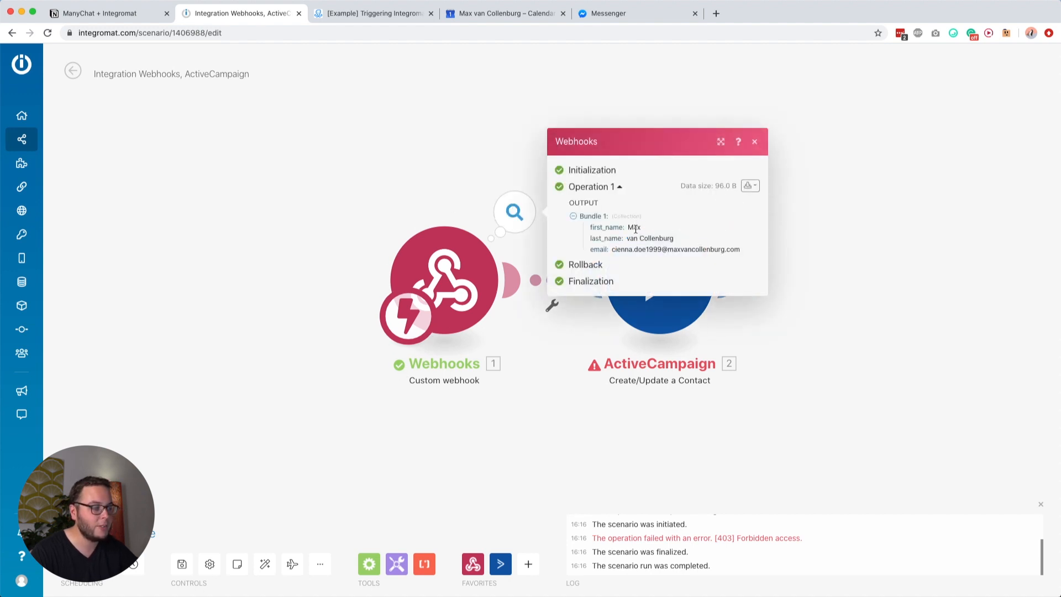
pyautogui.click(853, 322)
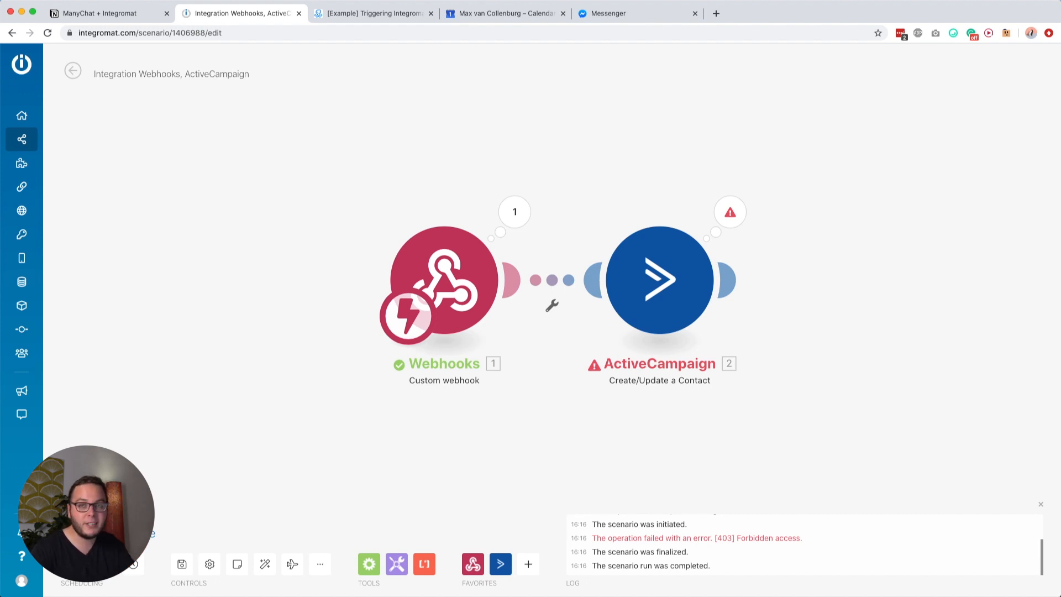
pyautogui.click(637, 328)
pyautogui.click(775, 142)
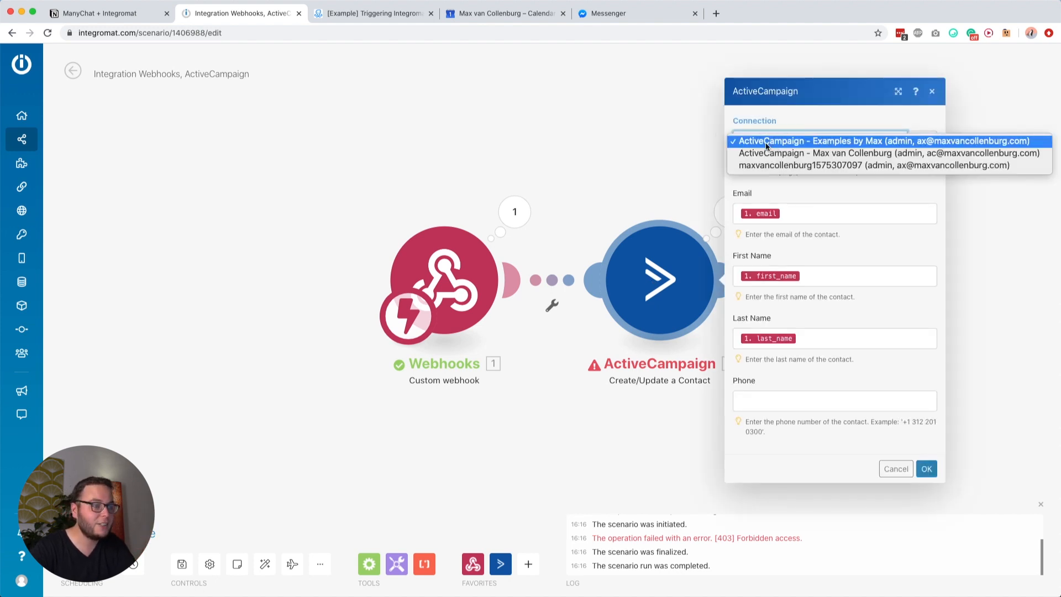
pyautogui.click(765, 166)
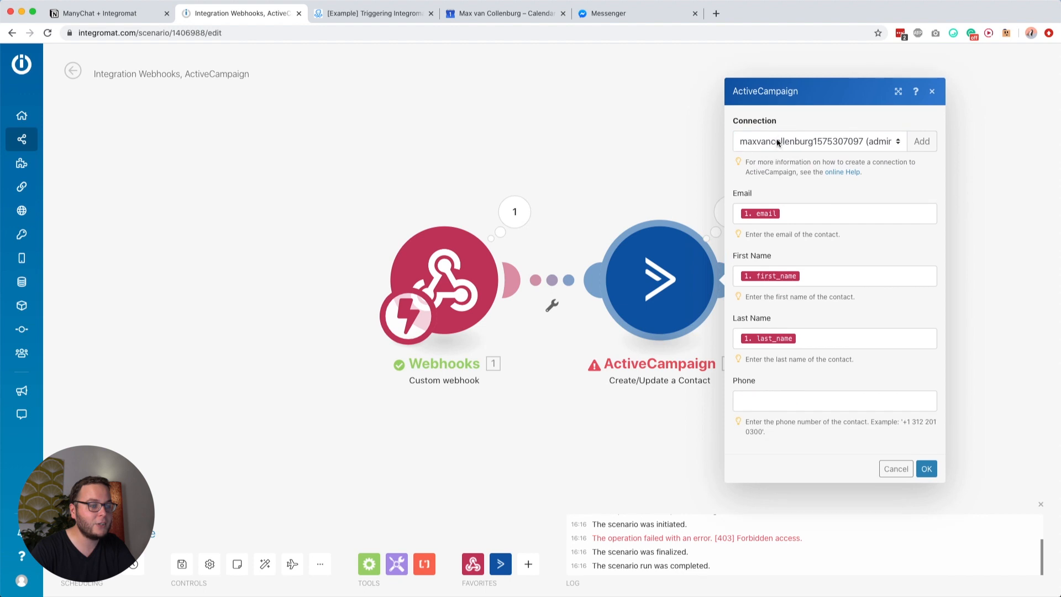
pyautogui.click(927, 469)
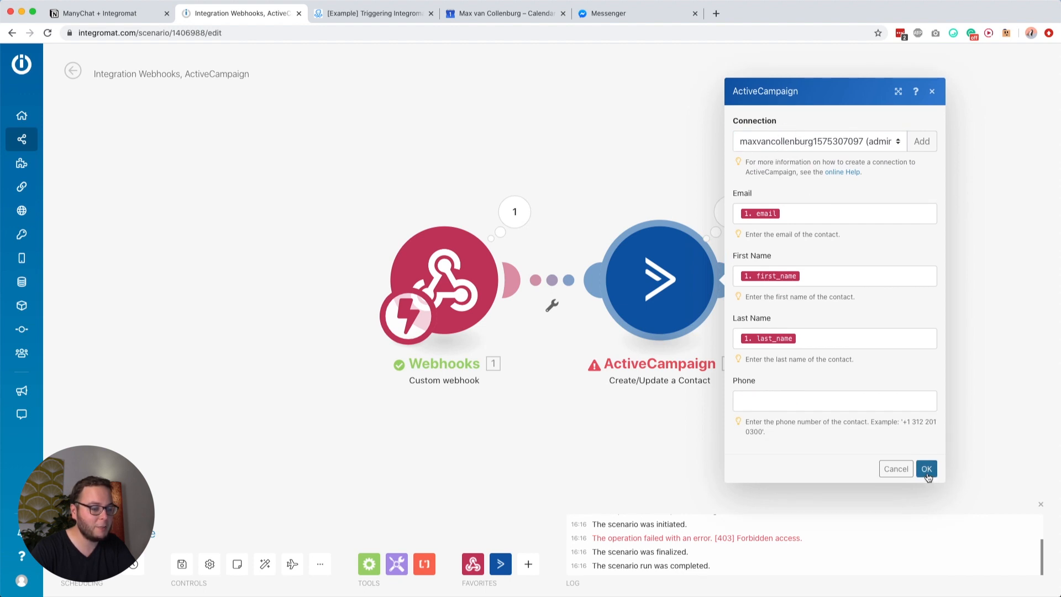
# Step: Save the scenario and run it once again
pyautogui.click(181, 565)
pyautogui.click(77, 531)
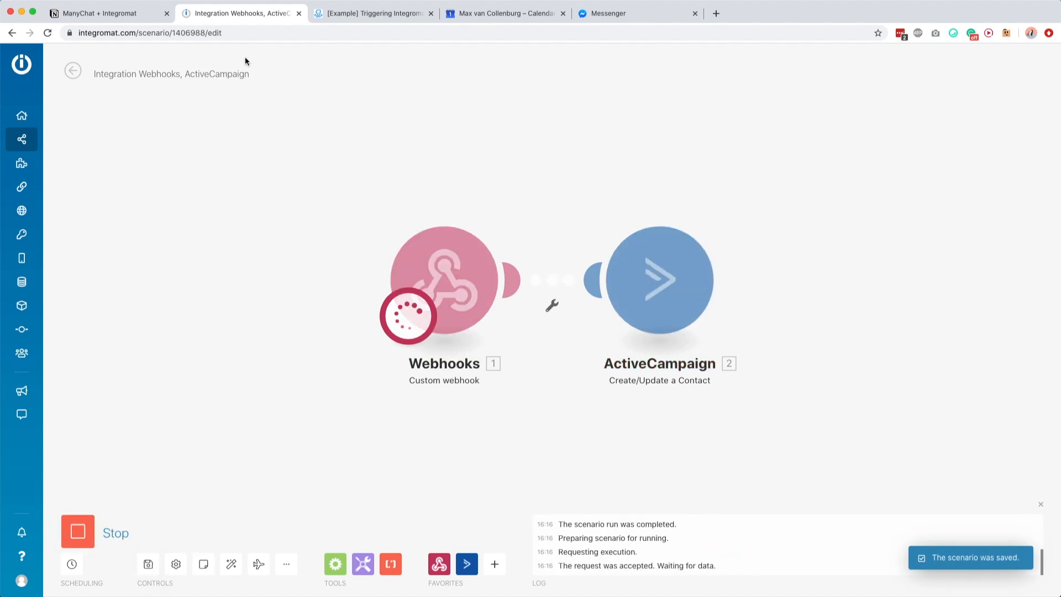
pyautogui.click(345, 13)
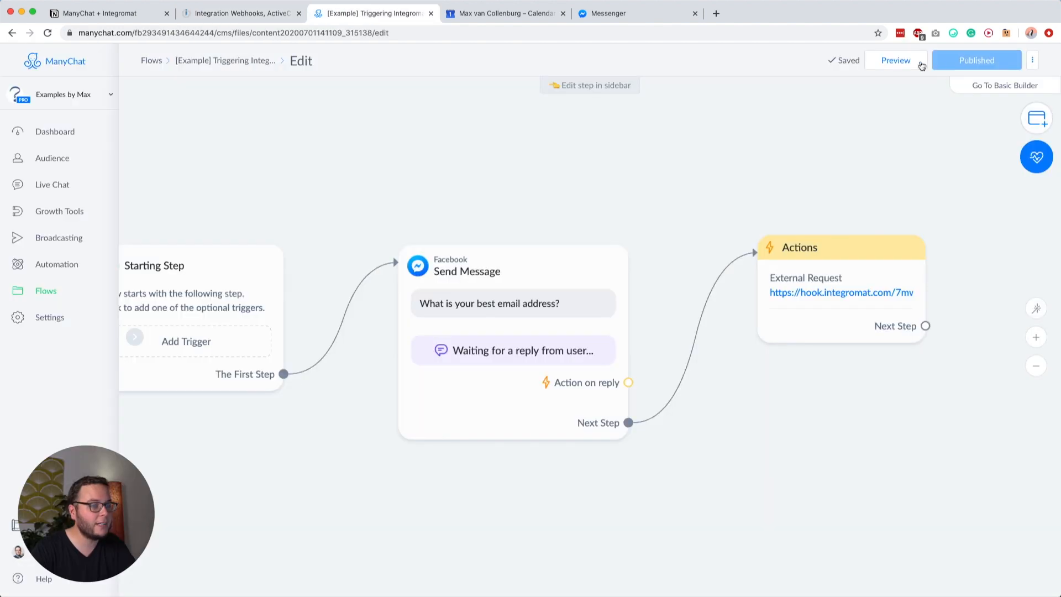
# Step: Send a new test email address as the reply in the Messenger conversation
pyautogui.click(635, 12)
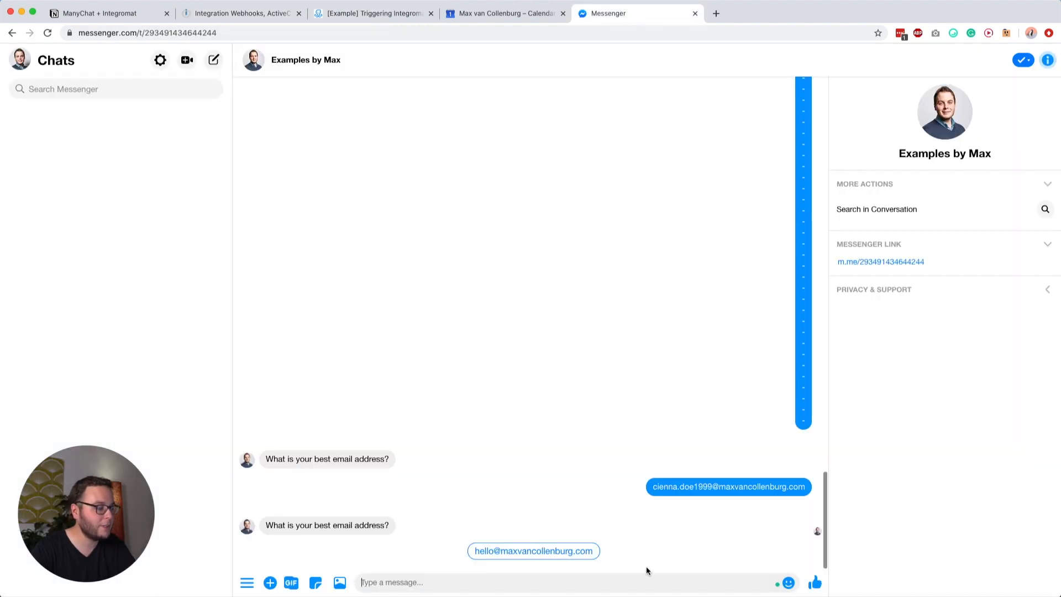
pyautogui.click(506, 584)
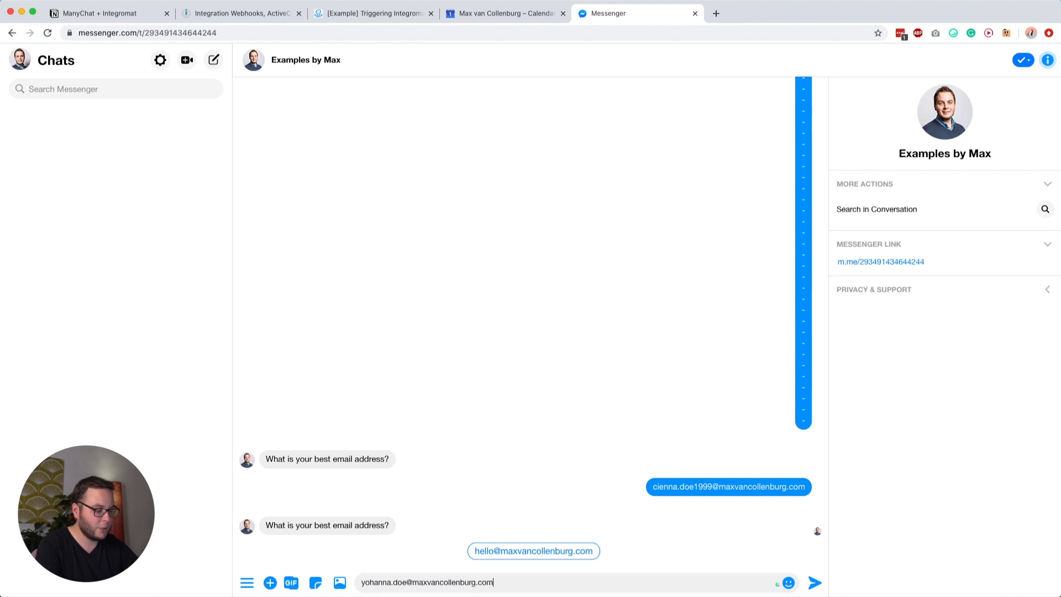
pyautogui.press('Return')
pyautogui.click(276, 13)
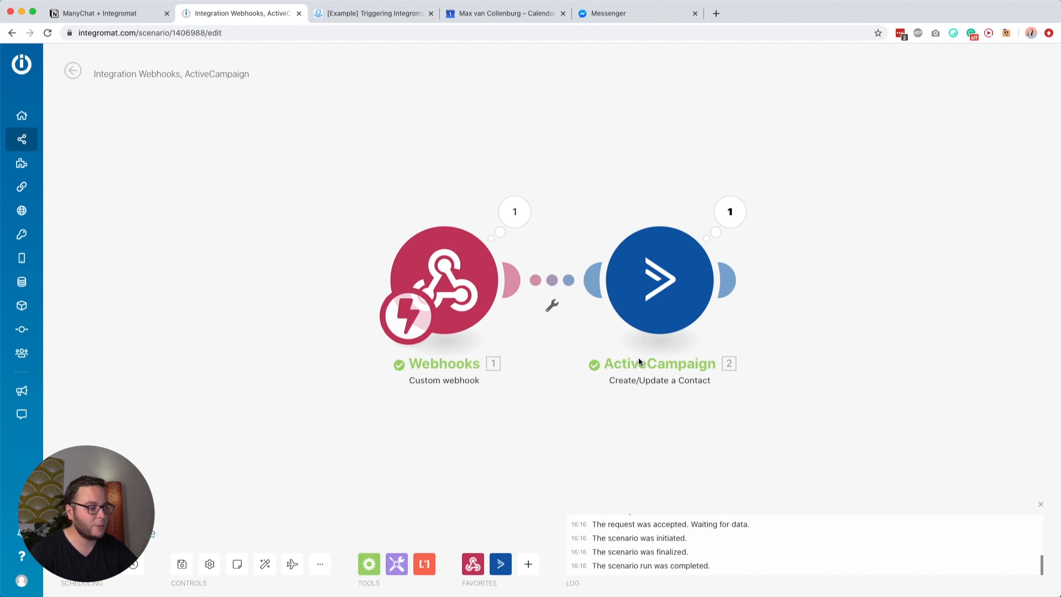
# Step: Check the Webhooks and ActiveCampaign bundles show the new contact's email, names and ID, then save
pyautogui.click(514, 212)
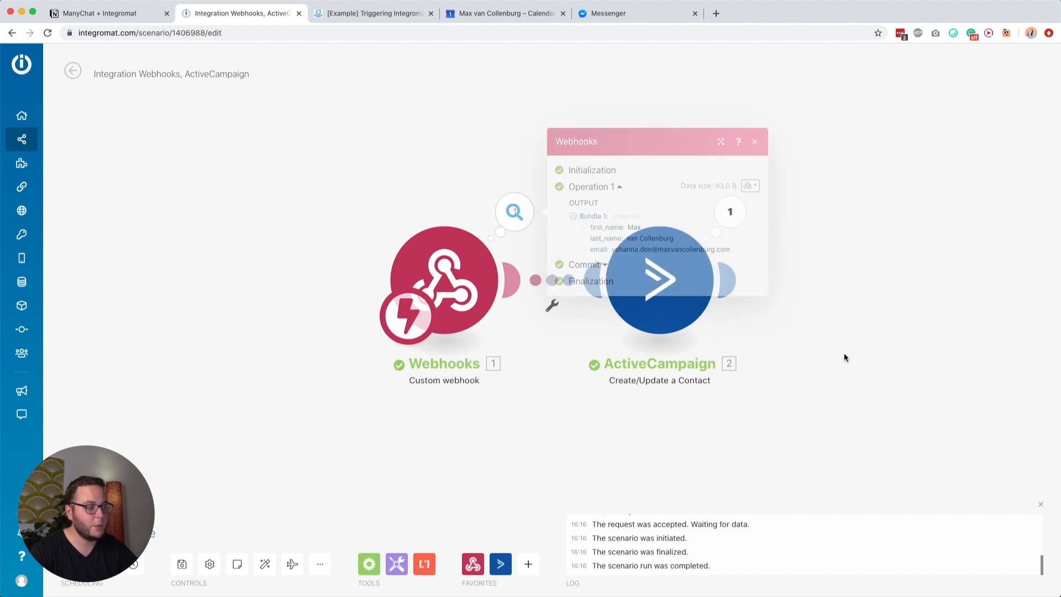
pyautogui.click(730, 212)
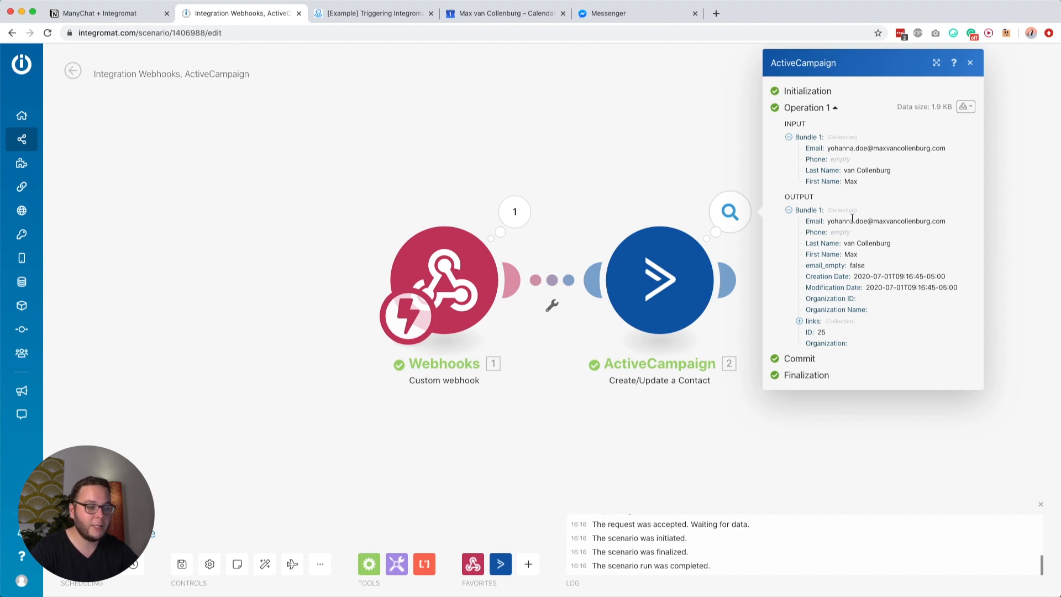
pyautogui.moveTo(828, 222); pyautogui.dragTo(930, 221)
pyautogui.moveTo(845, 244); pyautogui.dragTo(892, 246)
pyautogui.doubleClick(852, 254)
pyautogui.click(855, 261)
pyautogui.doubleClick(826, 335)
pyautogui.click(822, 332)
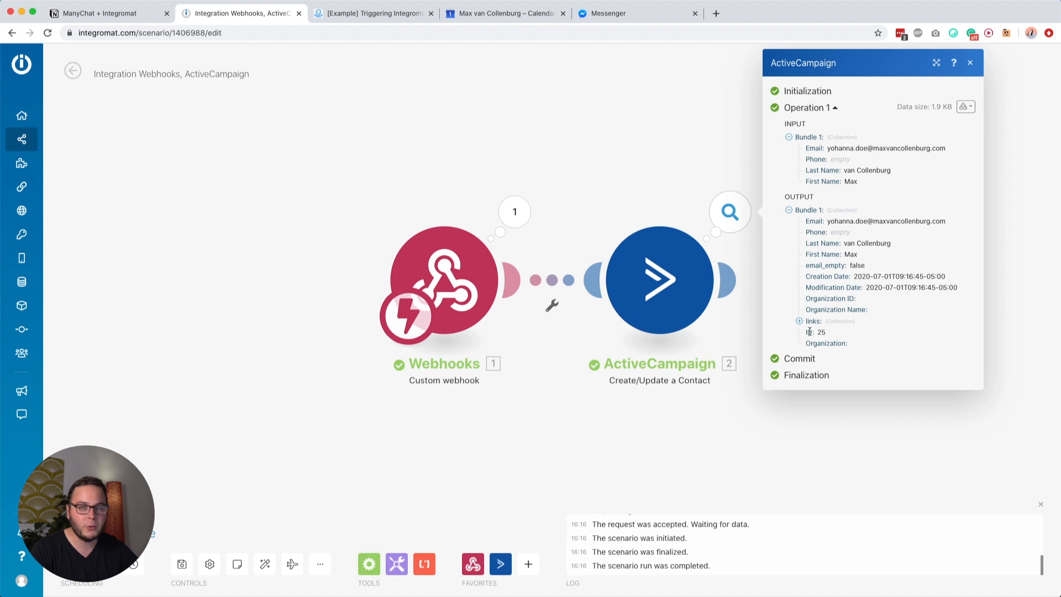
pyautogui.click(528, 400)
pyautogui.click(182, 564)
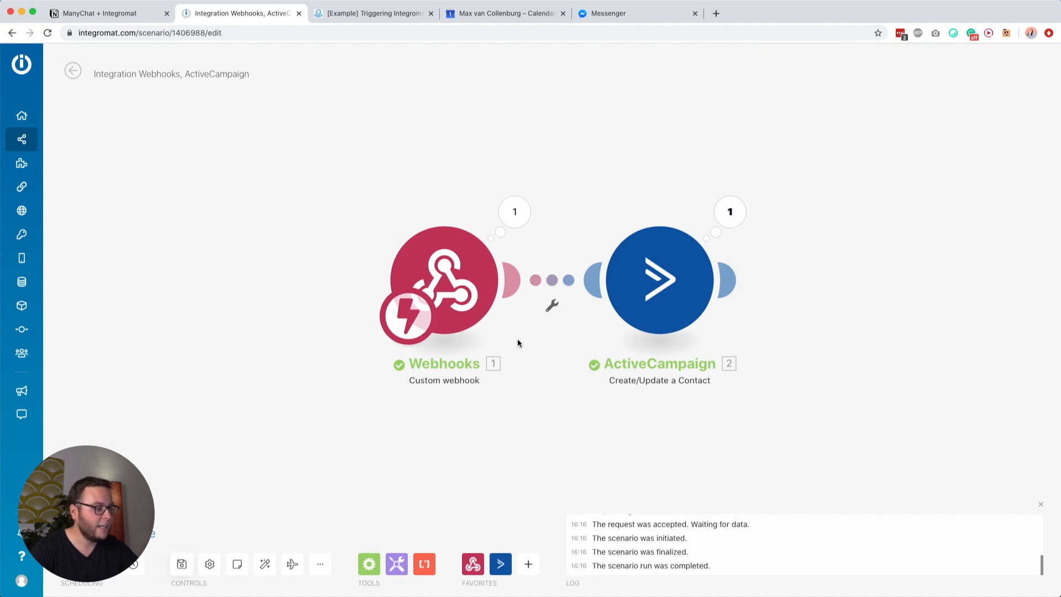
# Step: Lengthen the link between Webhooks and ActiveCampaign and open its filter setup
pyautogui.moveTo(481, 273); pyautogui.dragTo(391, 273)
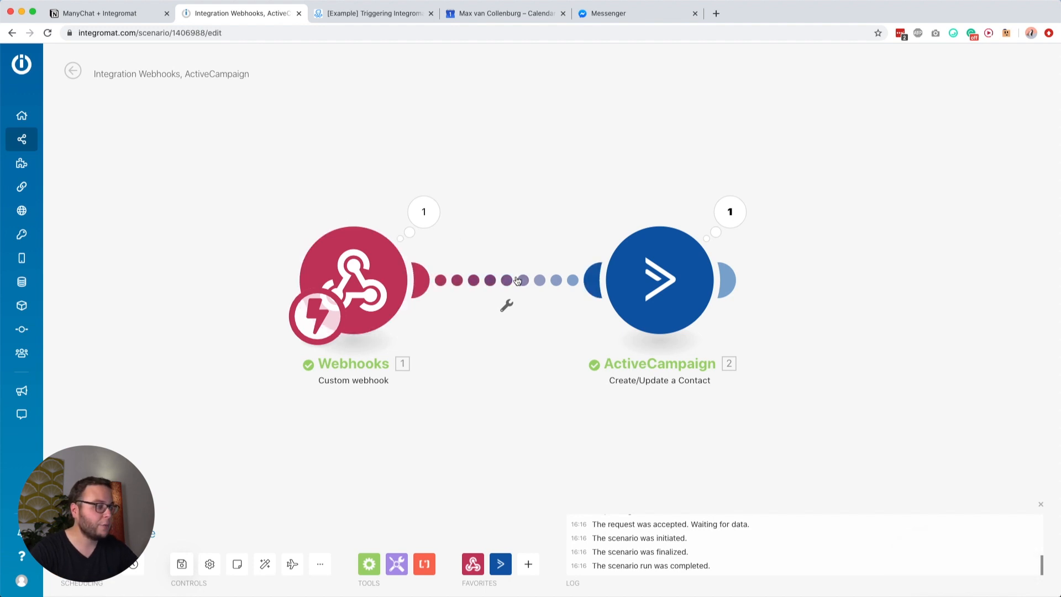
pyautogui.click(506, 304)
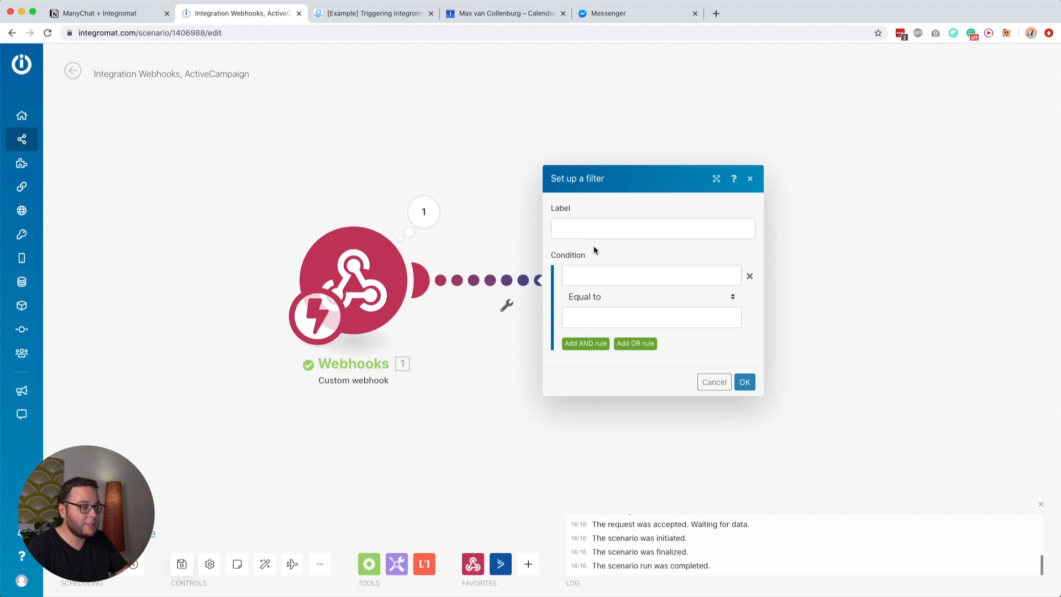
pyautogui.click(461, 215)
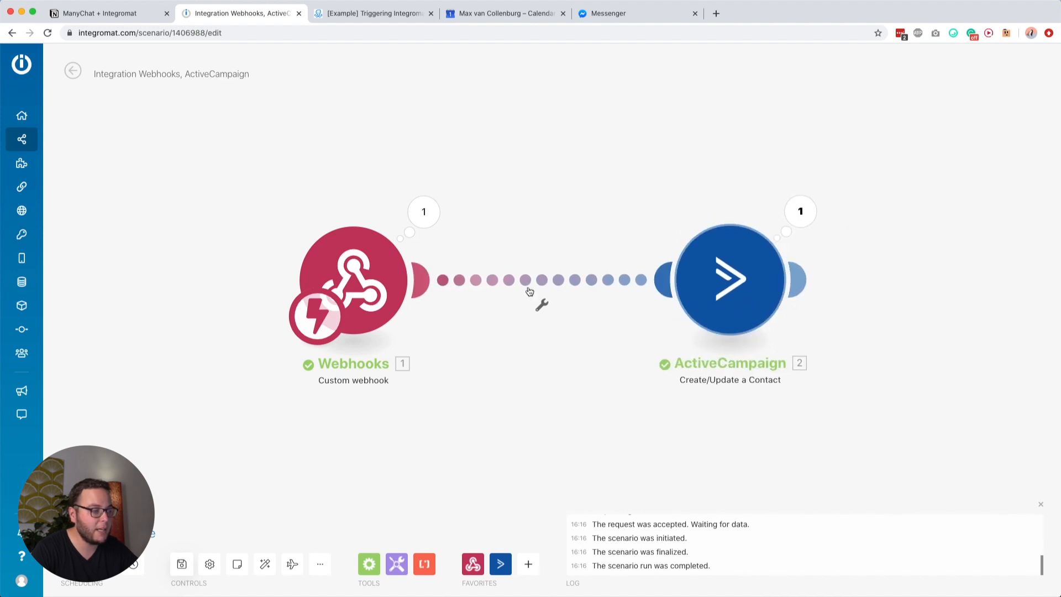
pyautogui.click(530, 279)
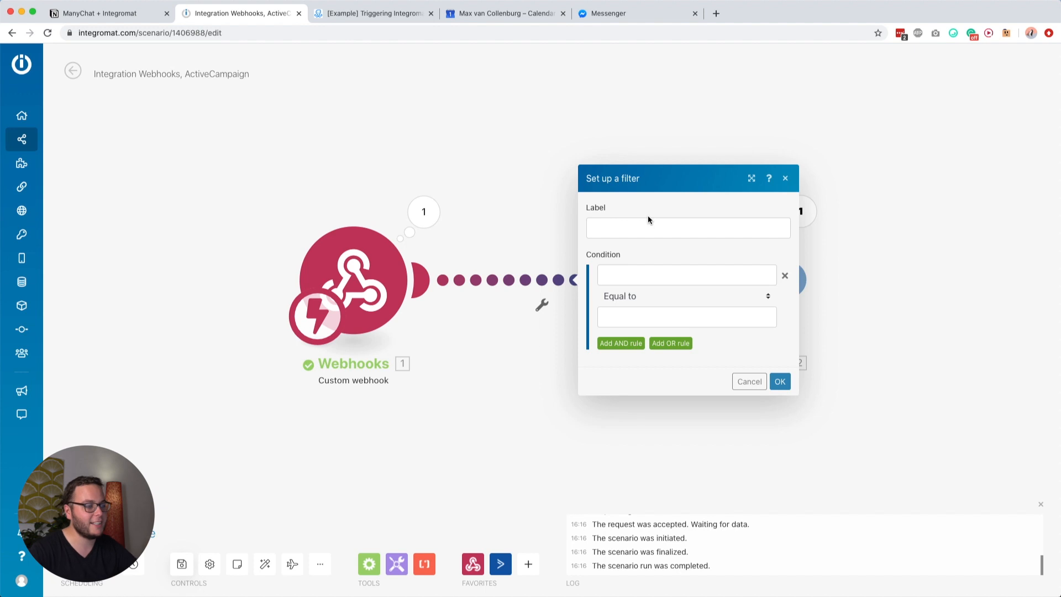
pyautogui.click(467, 159)
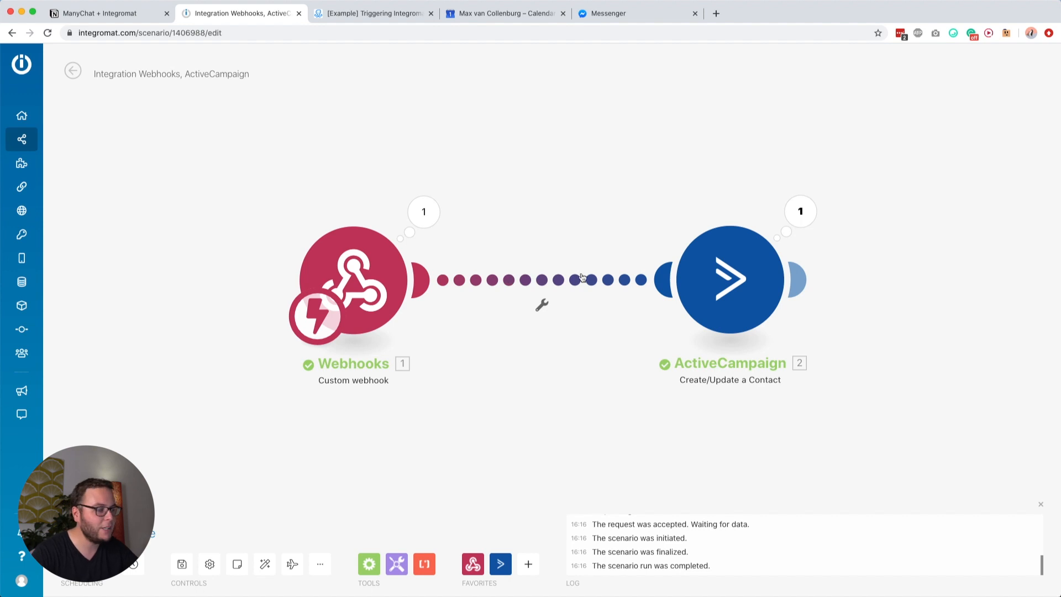
pyautogui.click(535, 278)
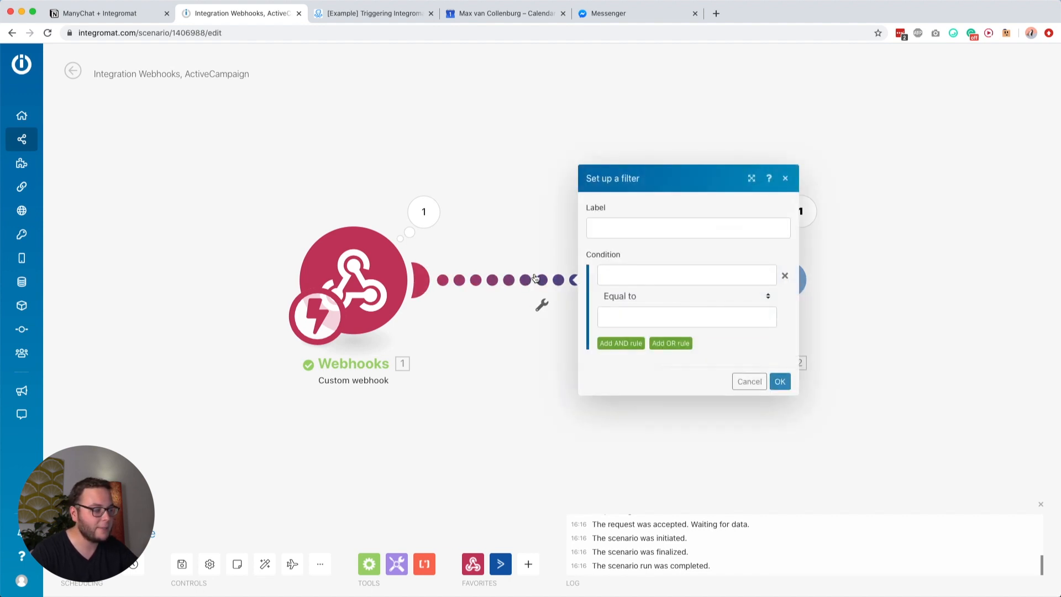
# Step: Add a Not Max filter passing emails not containing the creator's domain (case insensitive), then save
pyautogui.click(609, 222)
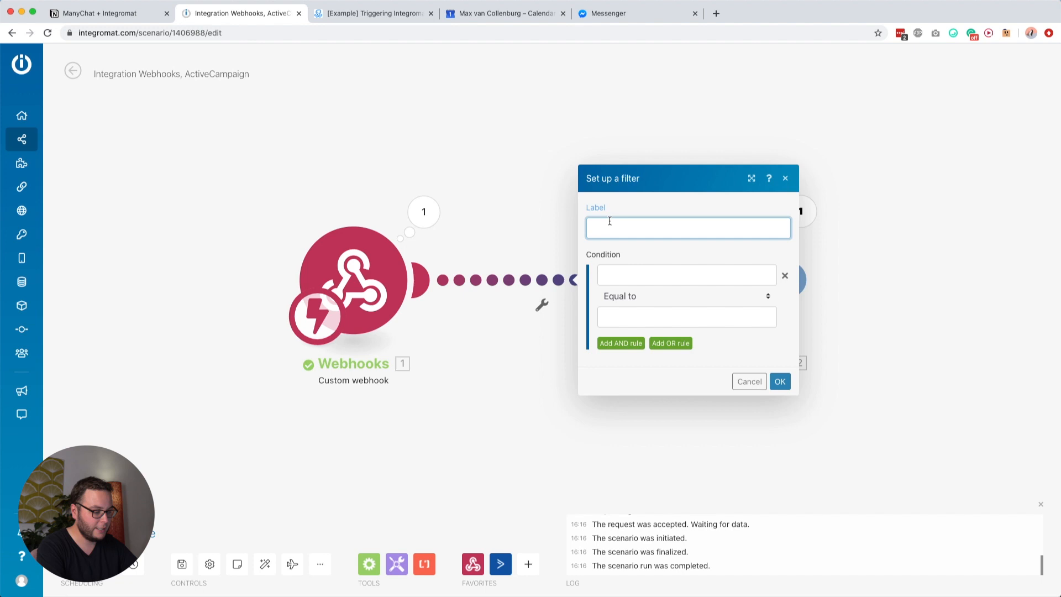
pyautogui.write('Not Max')
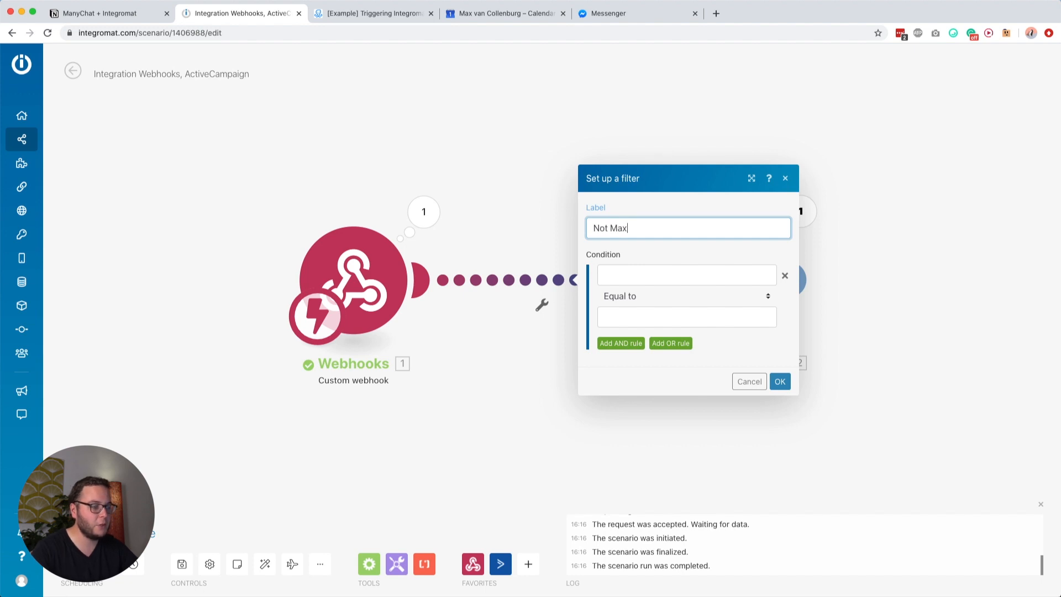
pyautogui.click(623, 275)
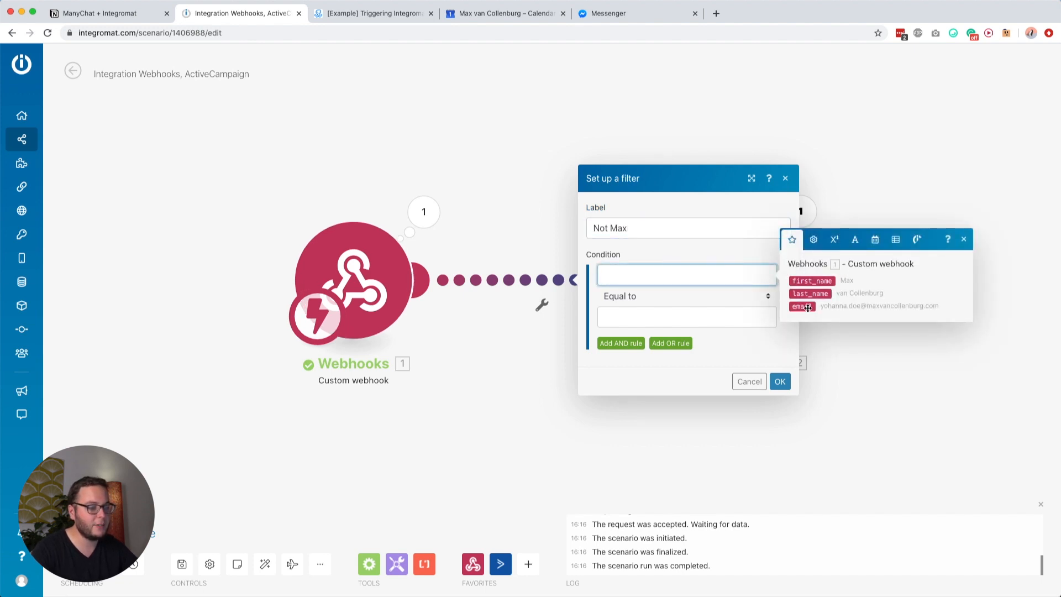
pyautogui.click(811, 281)
pyautogui.click(658, 297)
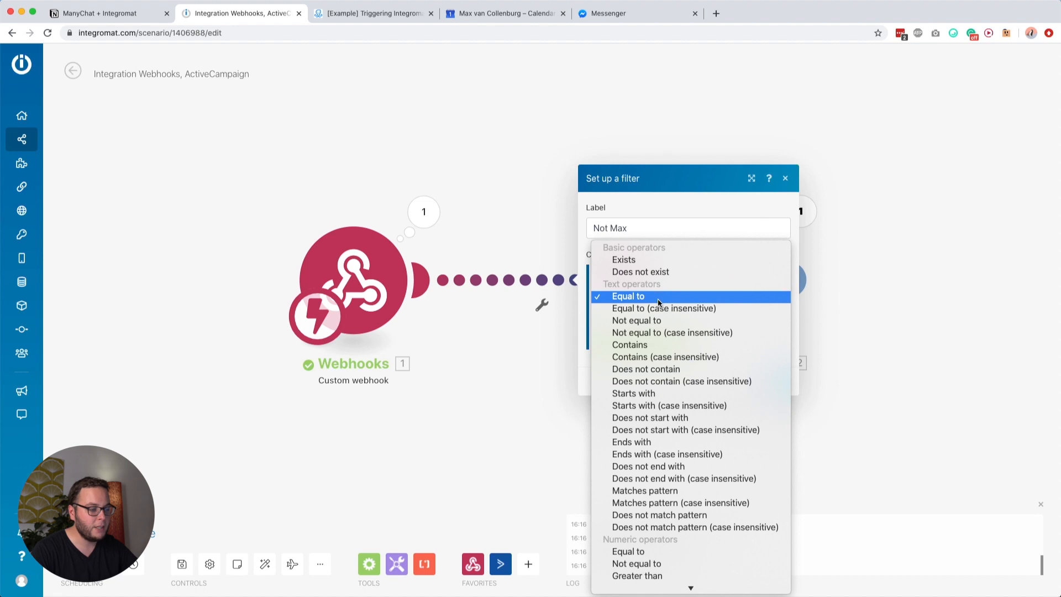
pyautogui.click(698, 382)
pyautogui.click(613, 317)
pyautogui.write('@maxvancollenburg.com')
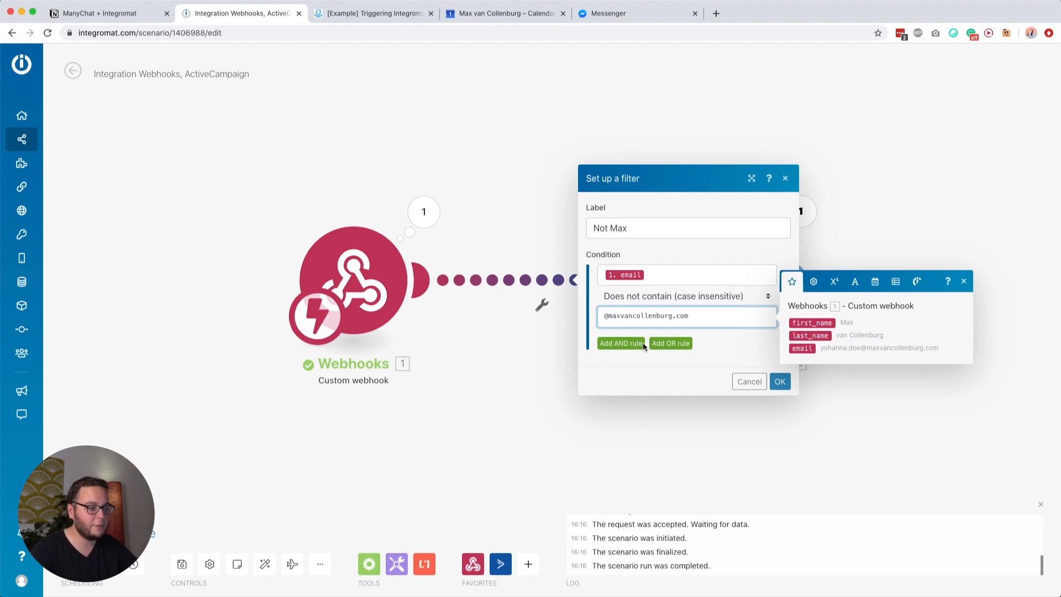
pyautogui.click(780, 381)
pyautogui.click(181, 564)
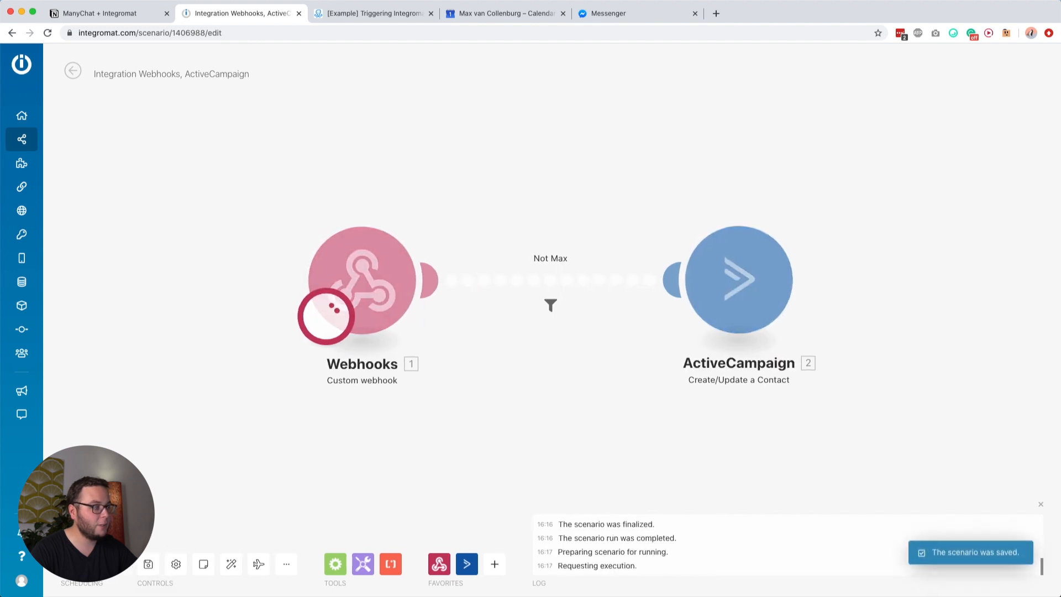
# Step: Send the bot a creator-domain test email address from Messenger
pyautogui.click(367, 14)
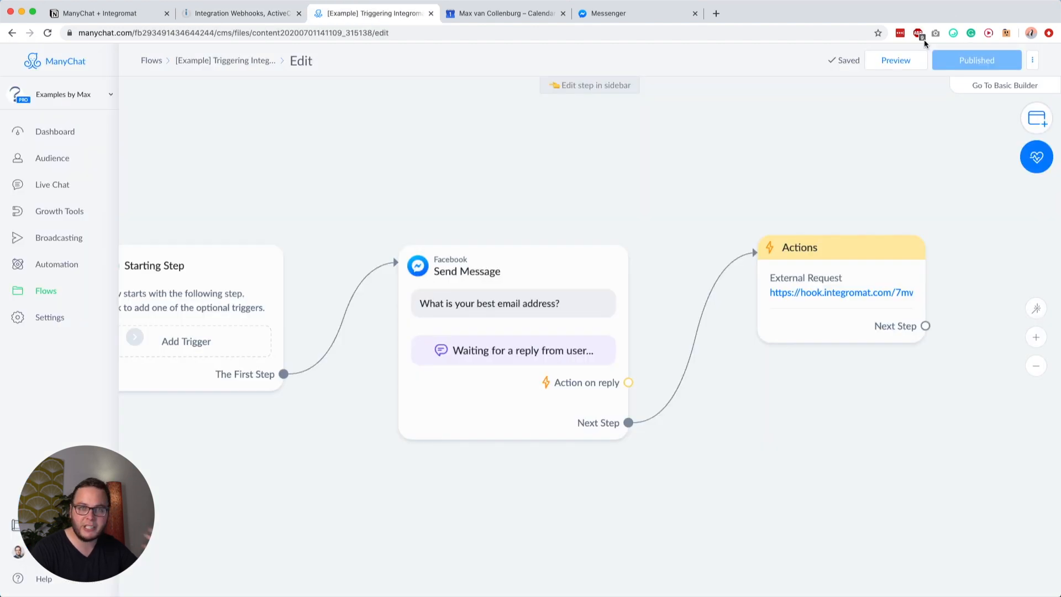
pyautogui.click(625, 14)
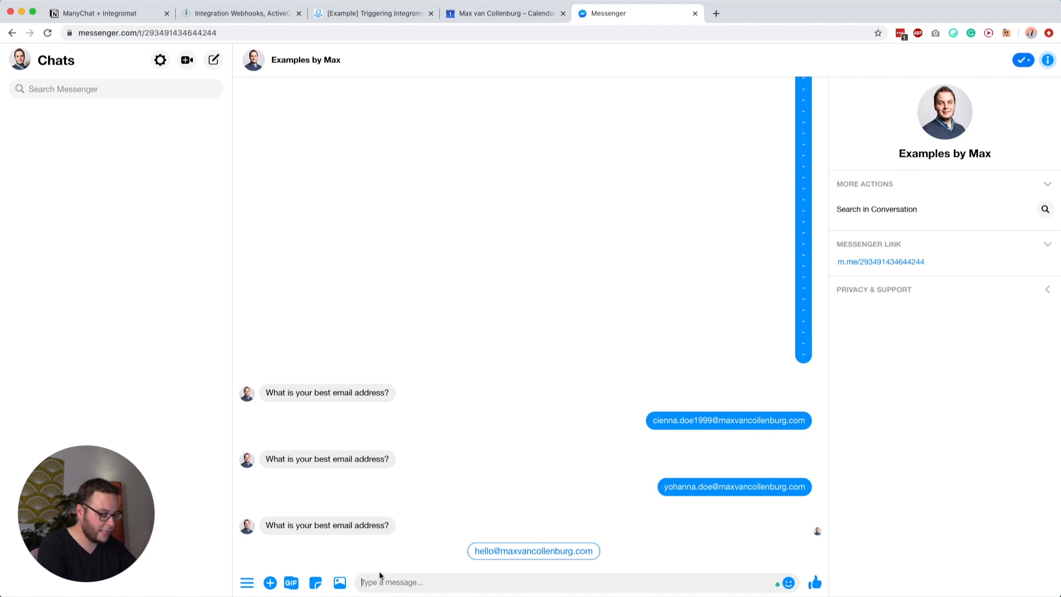
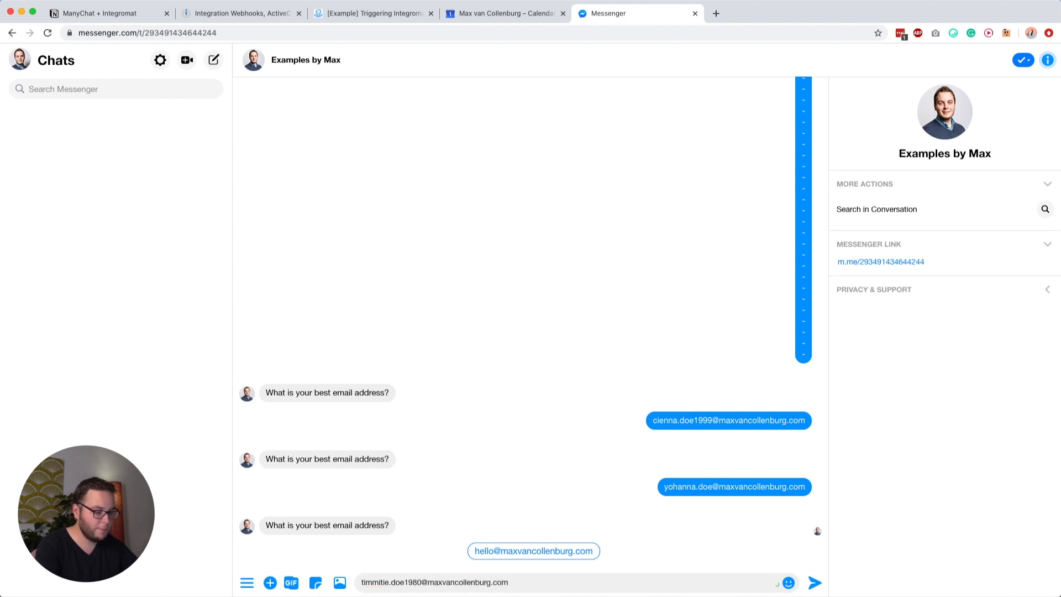
pyautogui.press('Return')
pyautogui.click(242, 10)
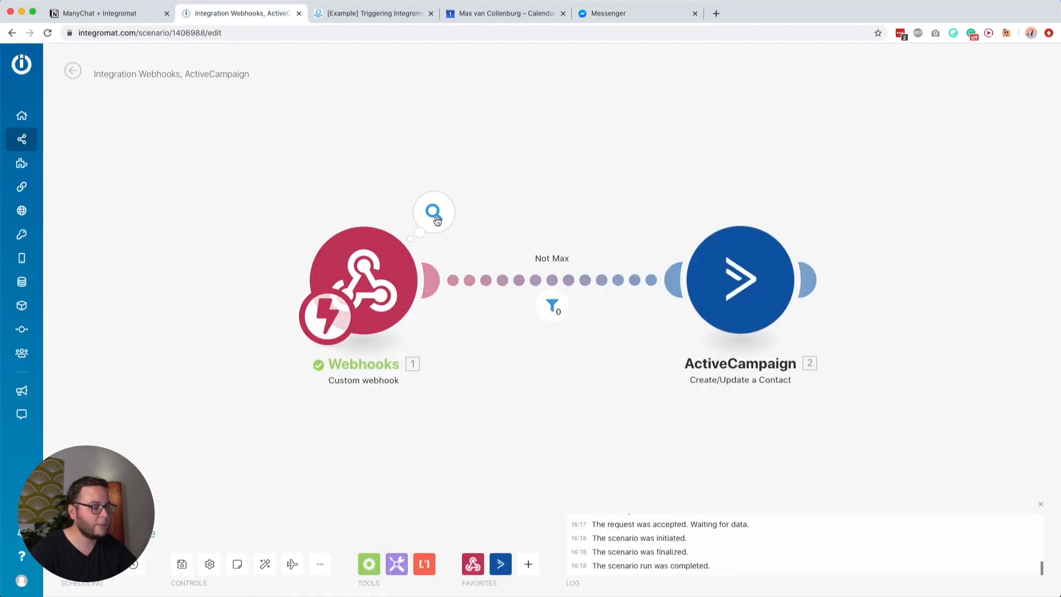
# Step: Confirm the filter's 'Not Max' condition blocked the creator-domain email, then save the scenario
pyautogui.click(434, 211)
pyautogui.click(578, 332)
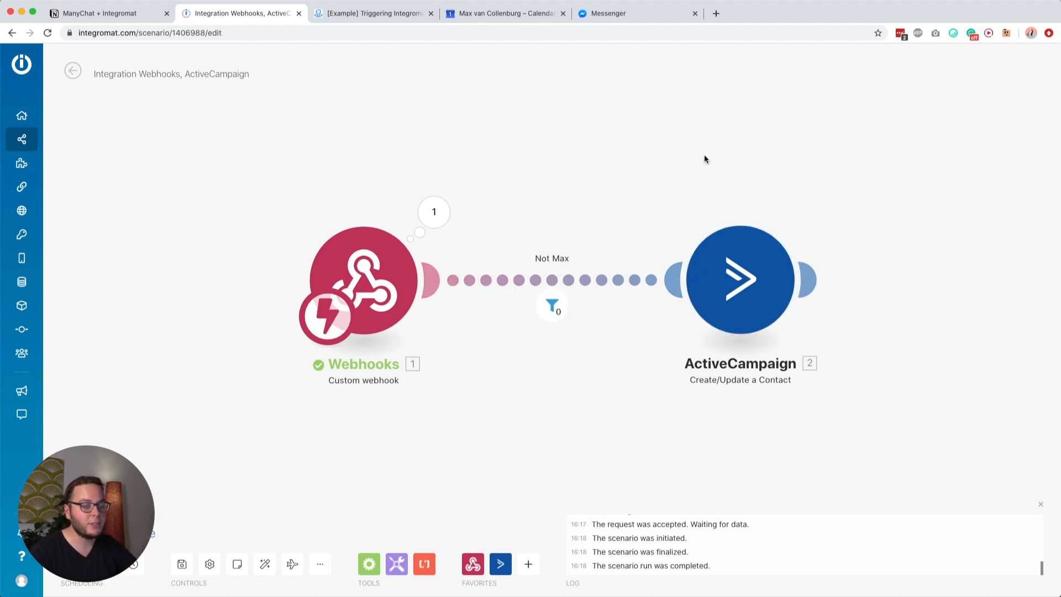
pyautogui.click(553, 305)
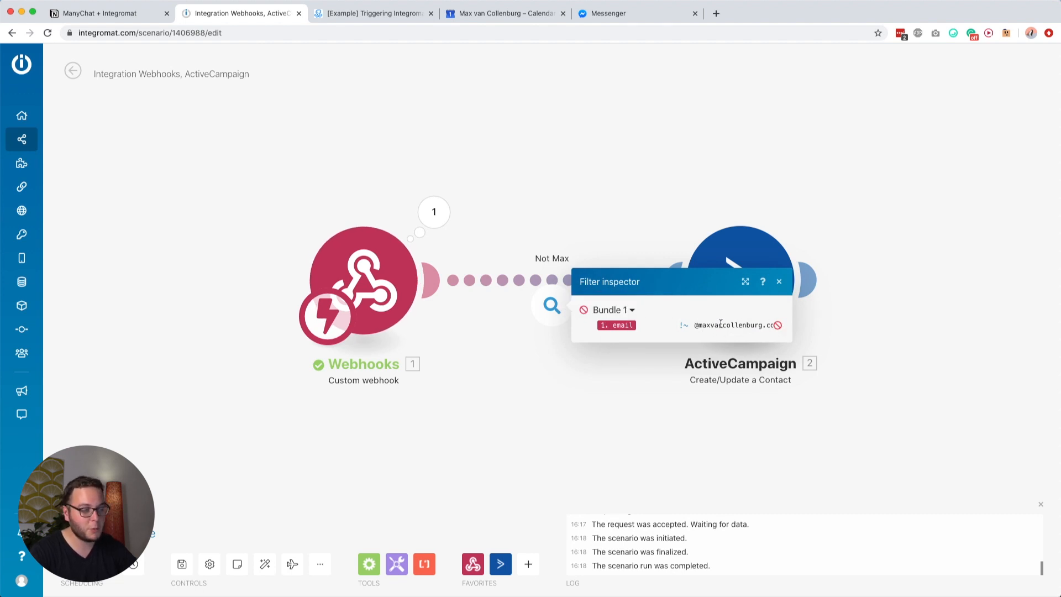
pyautogui.click(584, 404)
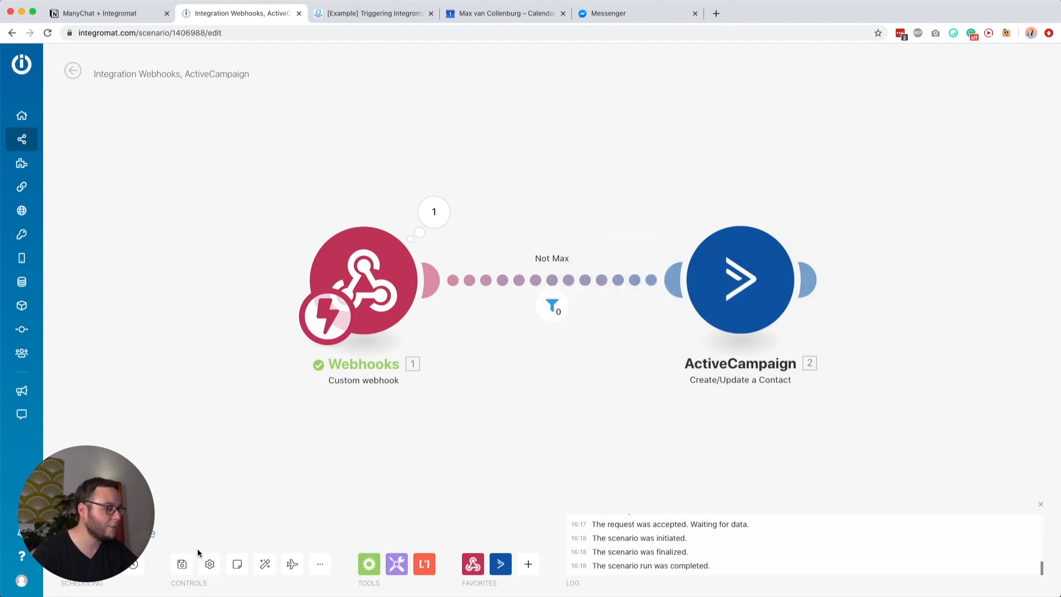
pyautogui.click(182, 564)
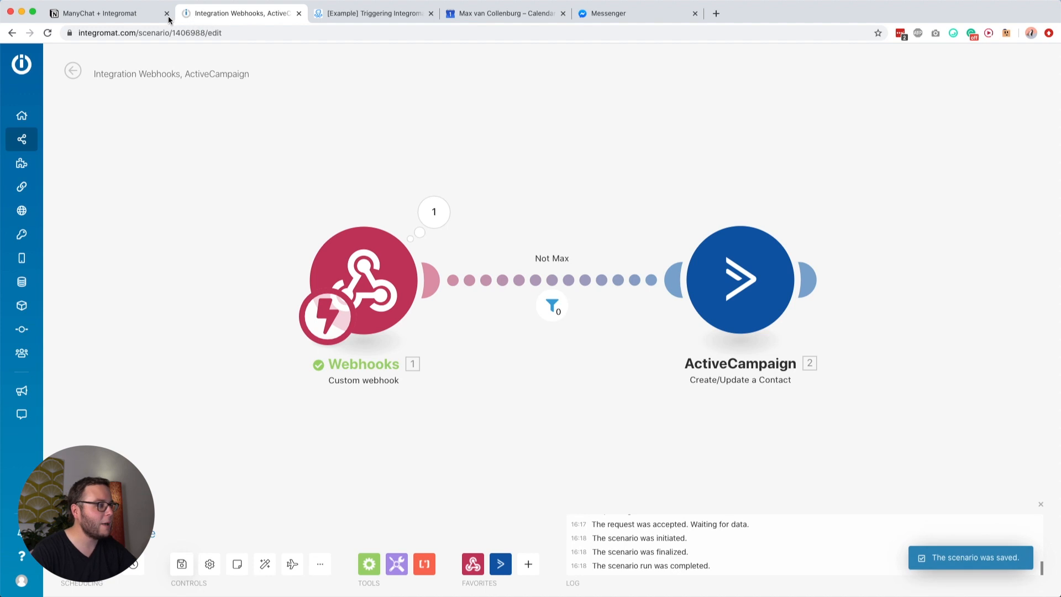
pyautogui.click(138, 17)
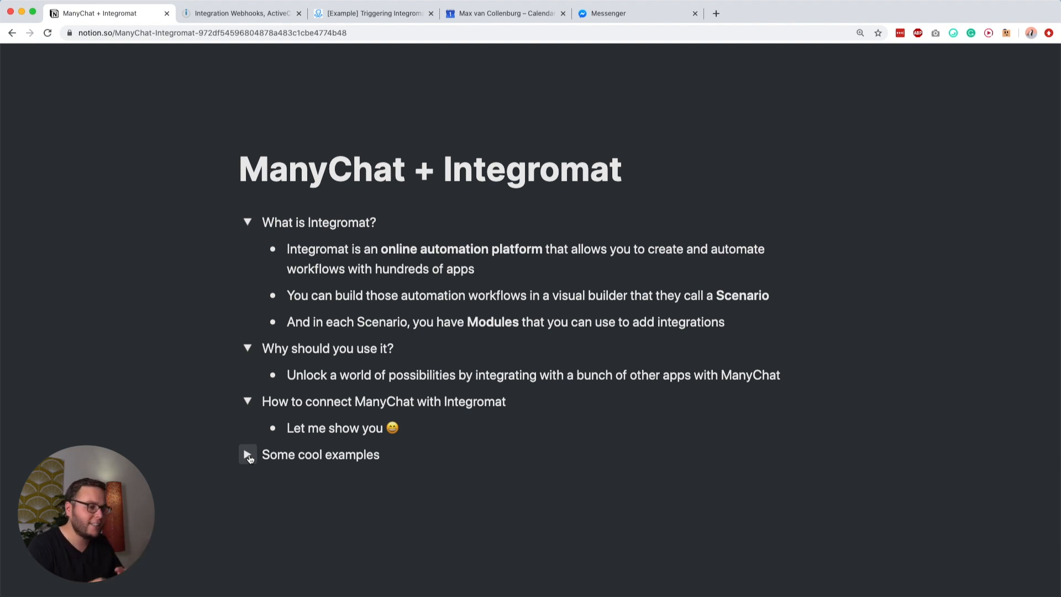
# Step: Expand 'Some cool examples' and Slack notifications, open its Flow and Scenario, and close the old tabs
pyautogui.click(248, 456)
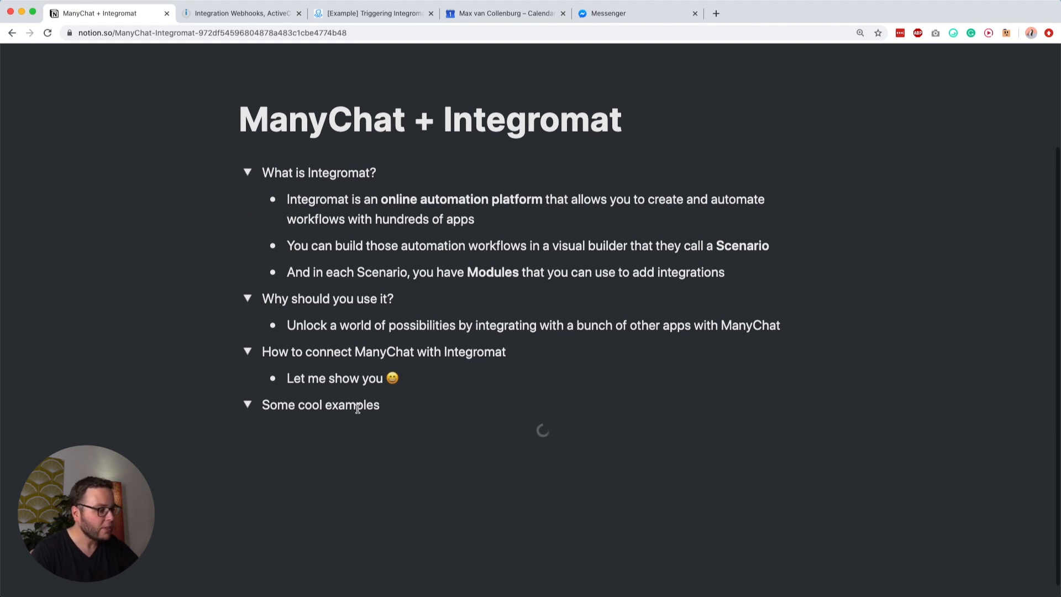
pyautogui.scroll(-3, 356, 406)
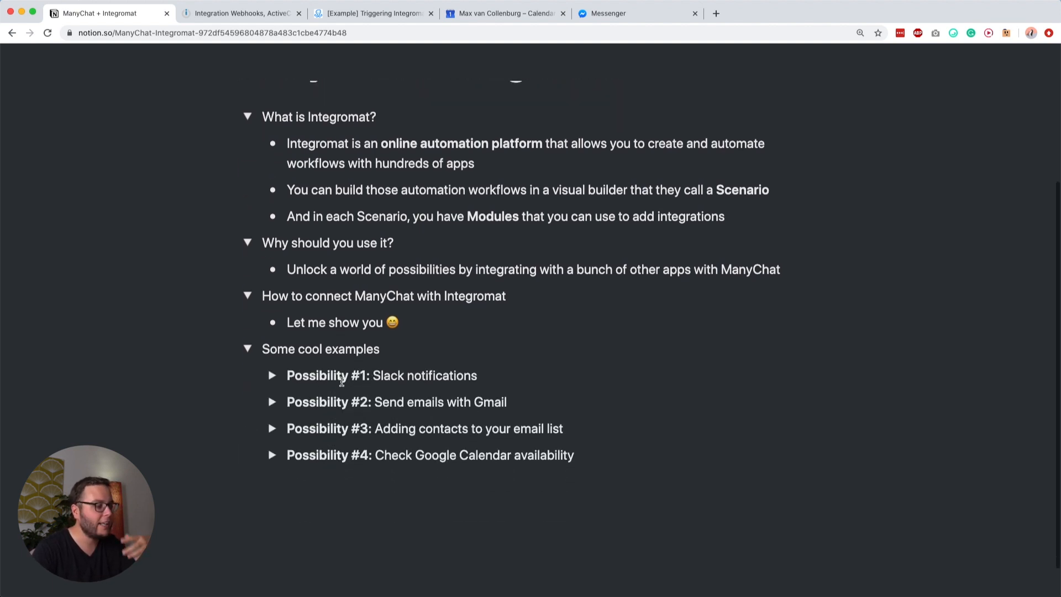
pyautogui.click(272, 376)
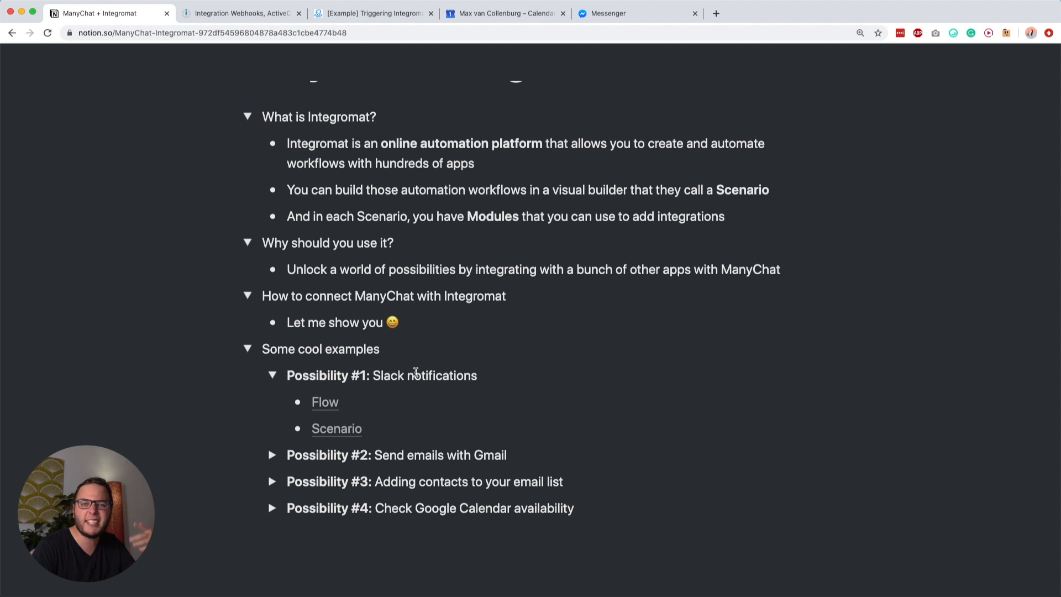
pyautogui.keyDown('super'); pyautogui.click(325, 402); pyautogui.keyUp('super')
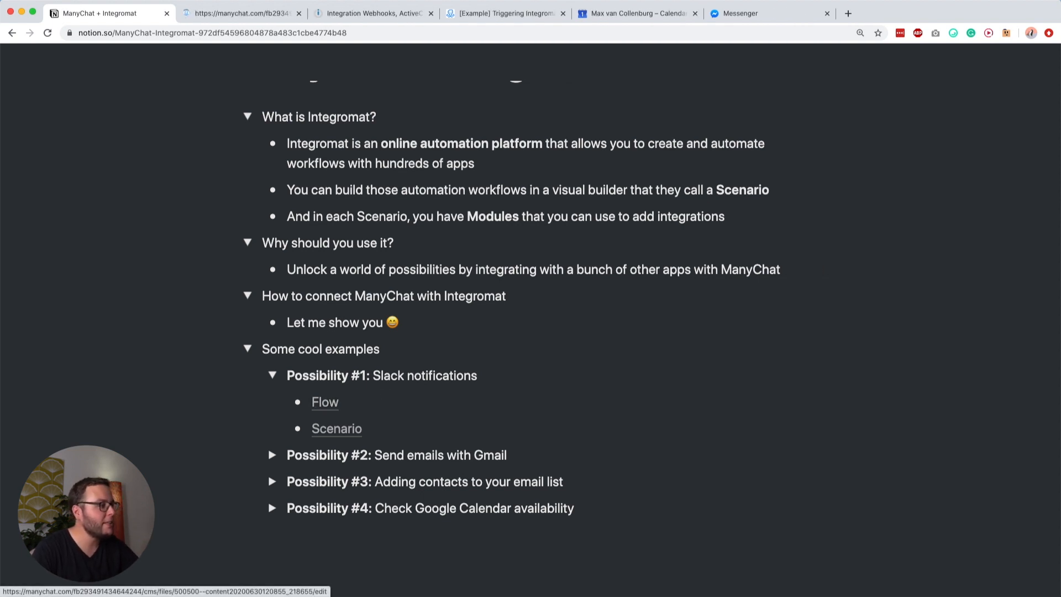
pyautogui.click(430, 13)
pyautogui.click(431, 13)
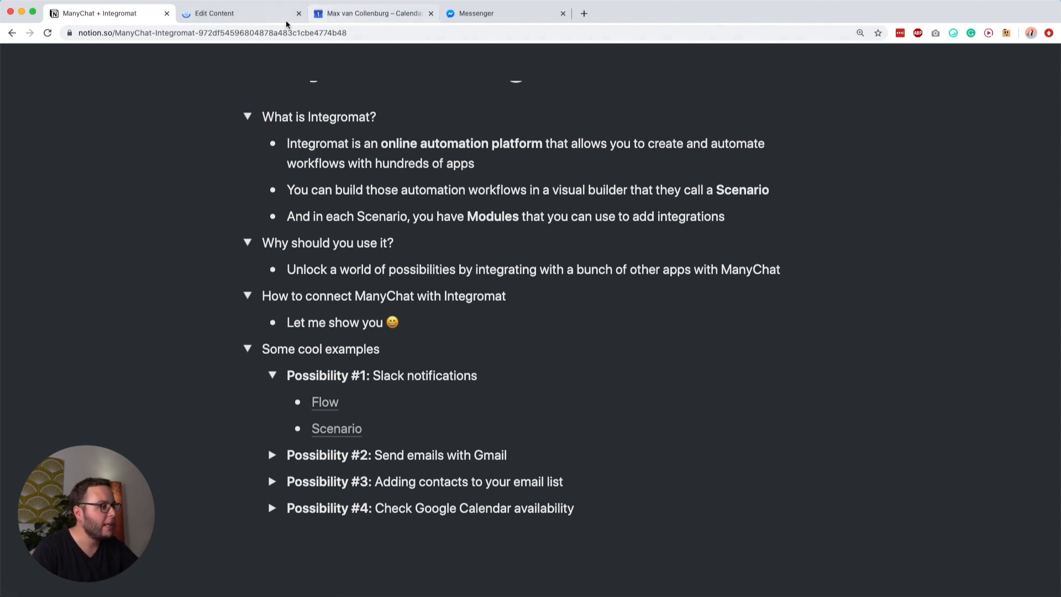
pyautogui.keyDown('super'); pyautogui.click(337, 429); pyautogui.keyUp('super')
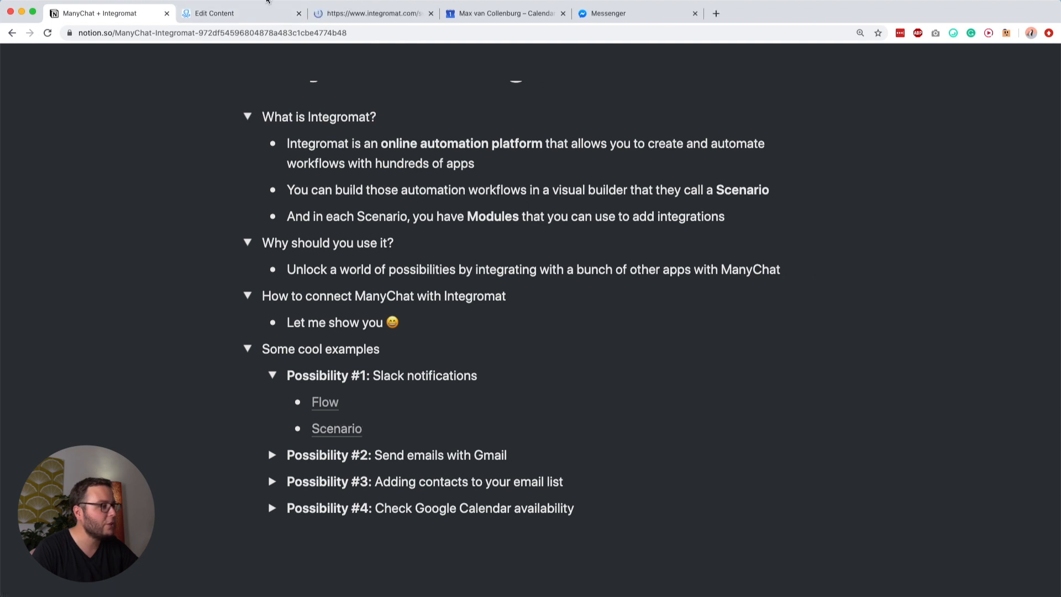
pyautogui.click(260, 13)
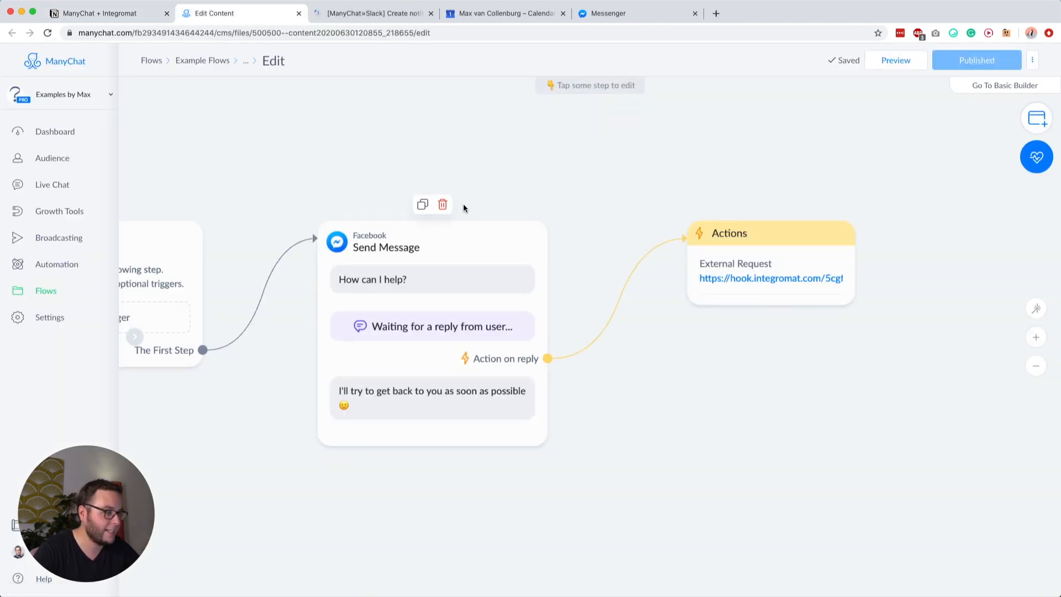
# Step: Review the Send Message step's waiting-for-a-reply text and follow-up reply message
pyautogui.moveTo(477, 269)
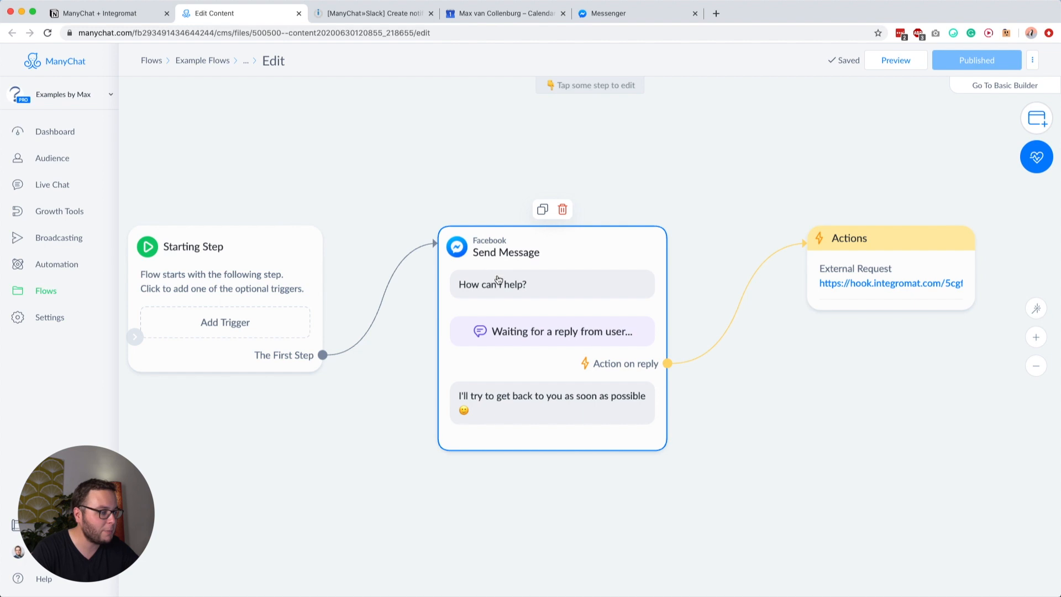
pyautogui.moveTo(831, 413); pyautogui.dragTo(796, 374)
pyautogui.click(476, 284)
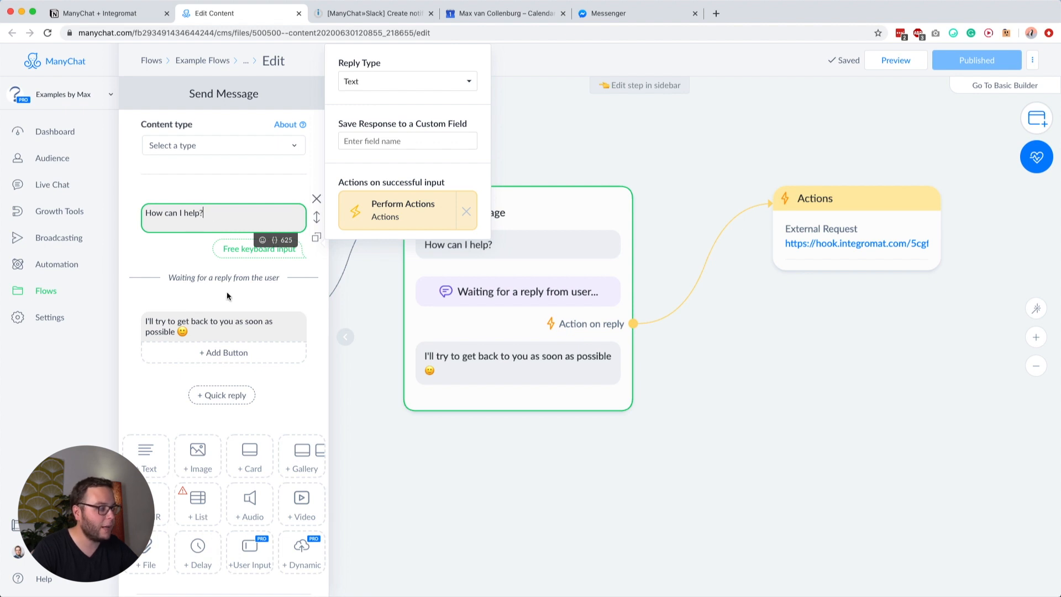
pyautogui.moveTo(186, 276); pyautogui.dragTo(257, 276)
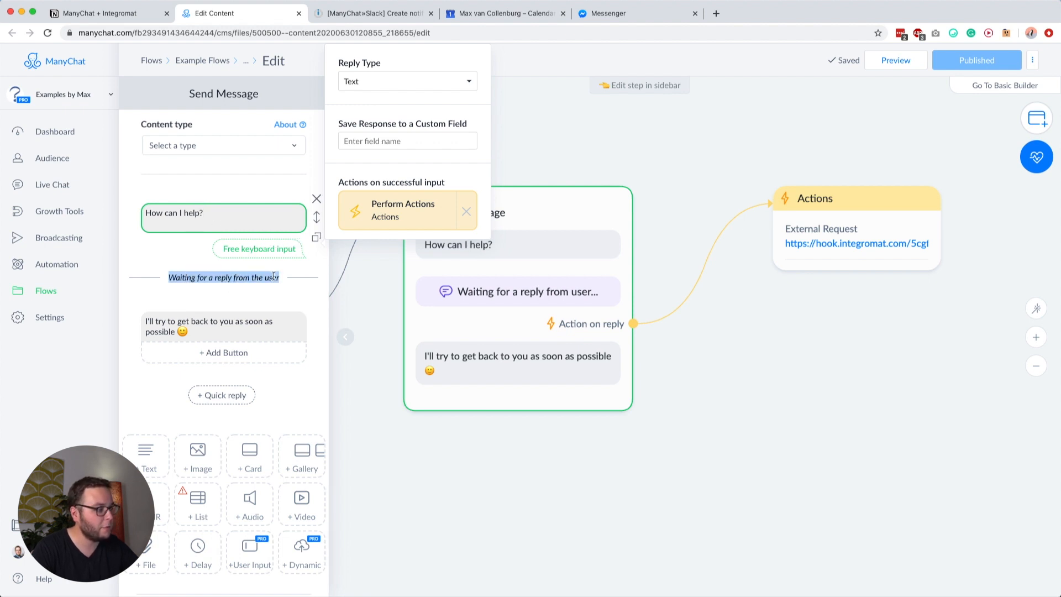
pyautogui.click(258, 278)
pyautogui.click(156, 323)
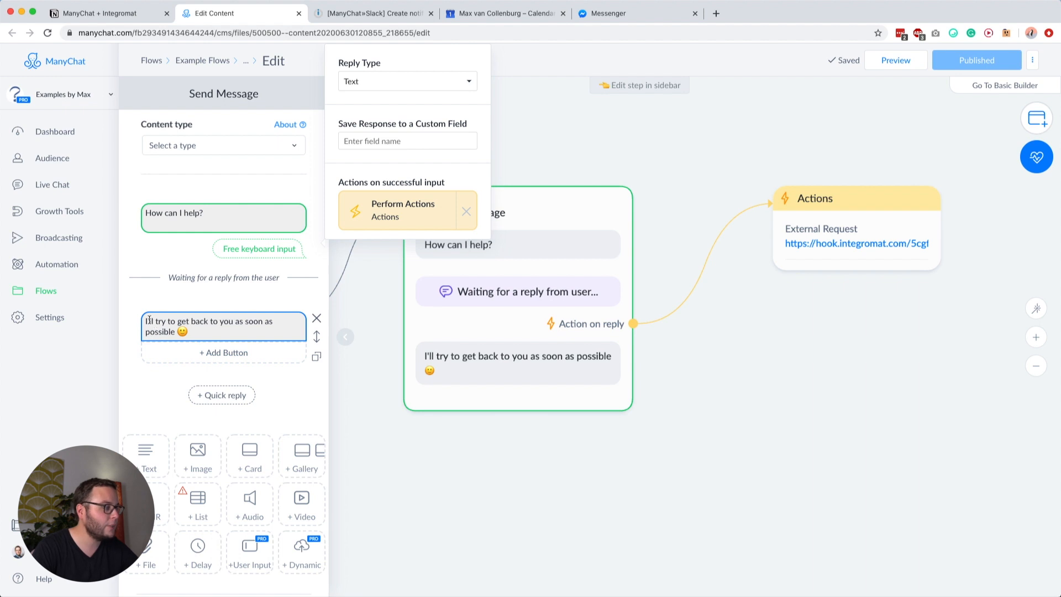
pyautogui.click(212, 320)
pyautogui.click(489, 413)
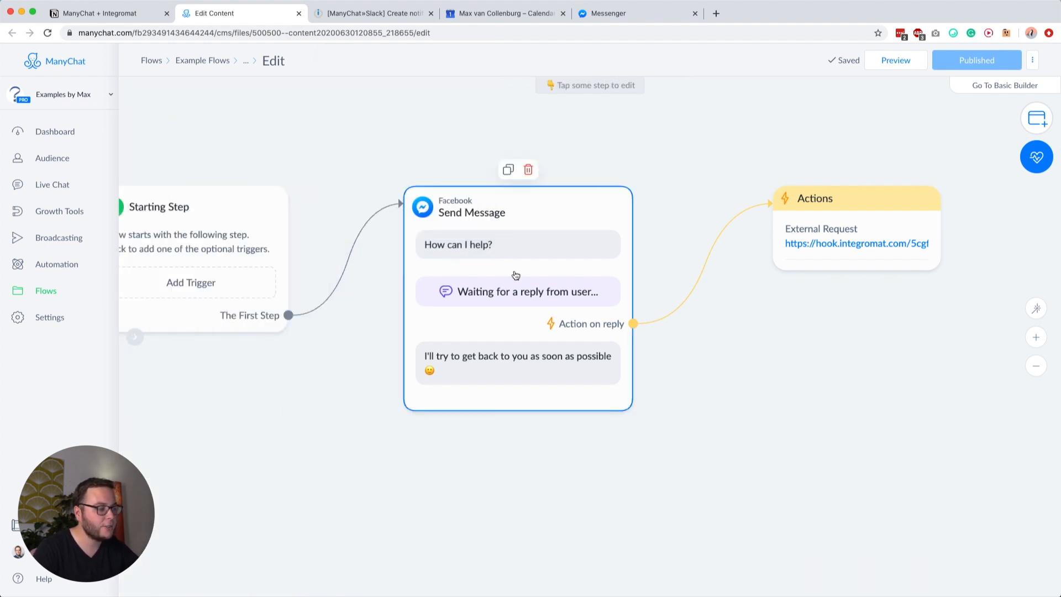
# Step: Open the reply action's External Request settings and bring up the ManyChat»Slack scenario
pyautogui.click(515, 275)
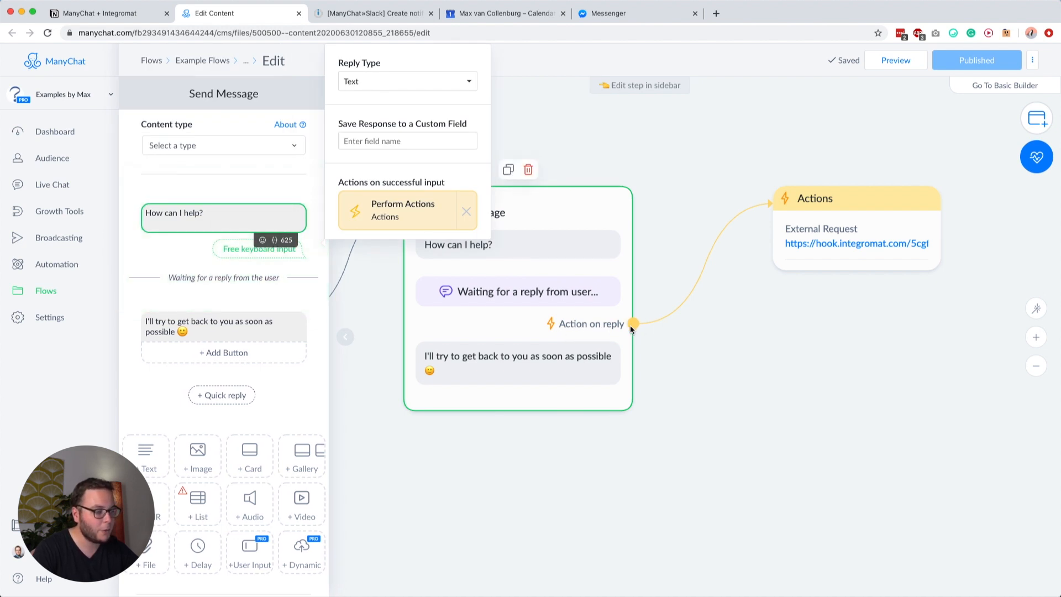
pyautogui.click(850, 261)
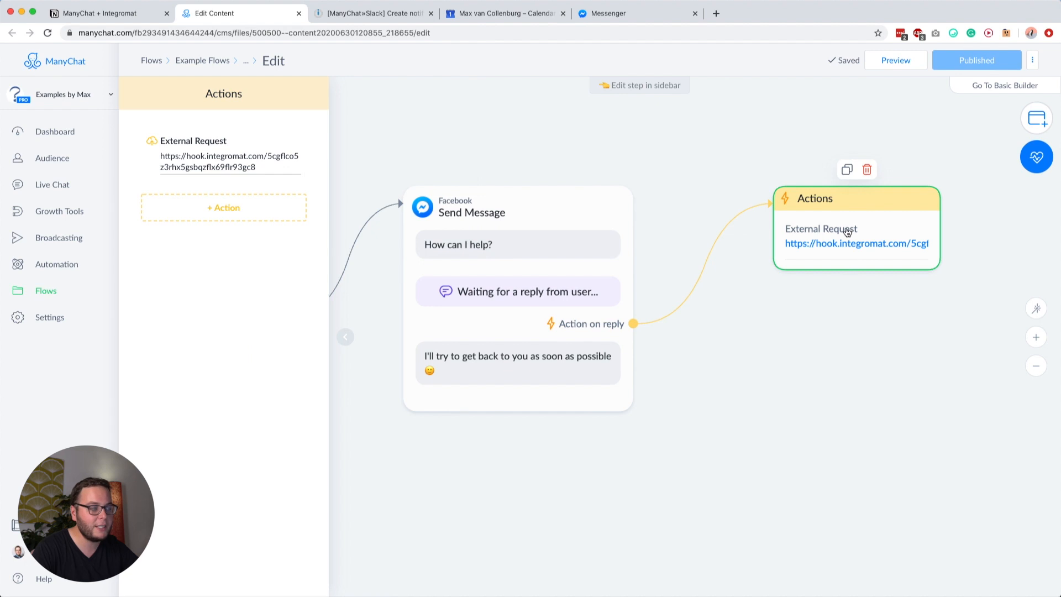
pyautogui.click(387, 13)
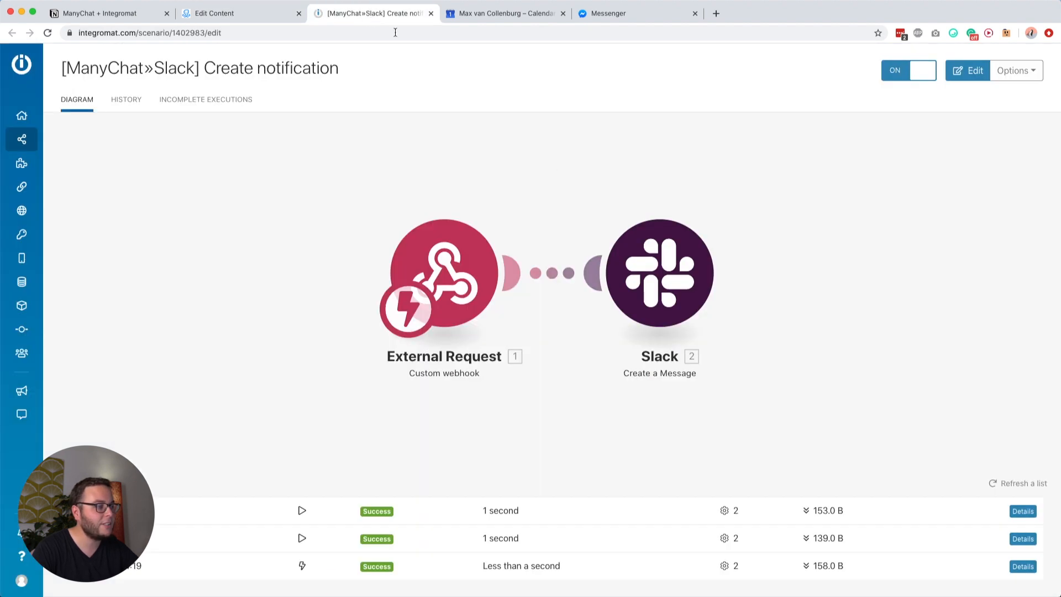
# Step: Save the Slack scenario and copy its External Request webhook address
pyautogui.click(517, 228)
pyautogui.click(182, 564)
pyautogui.click(447, 280)
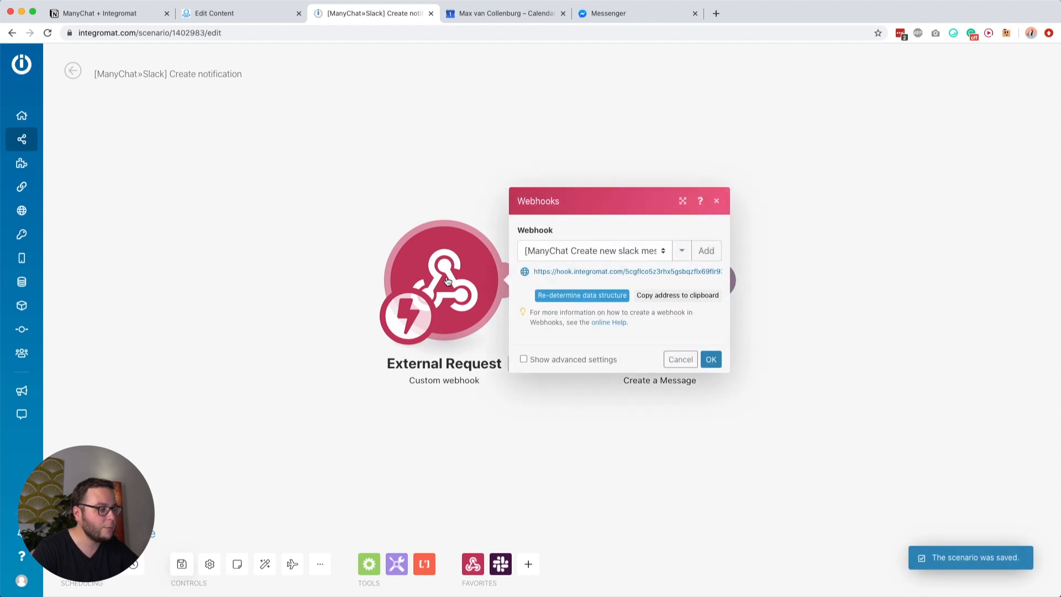
pyautogui.click(576, 270)
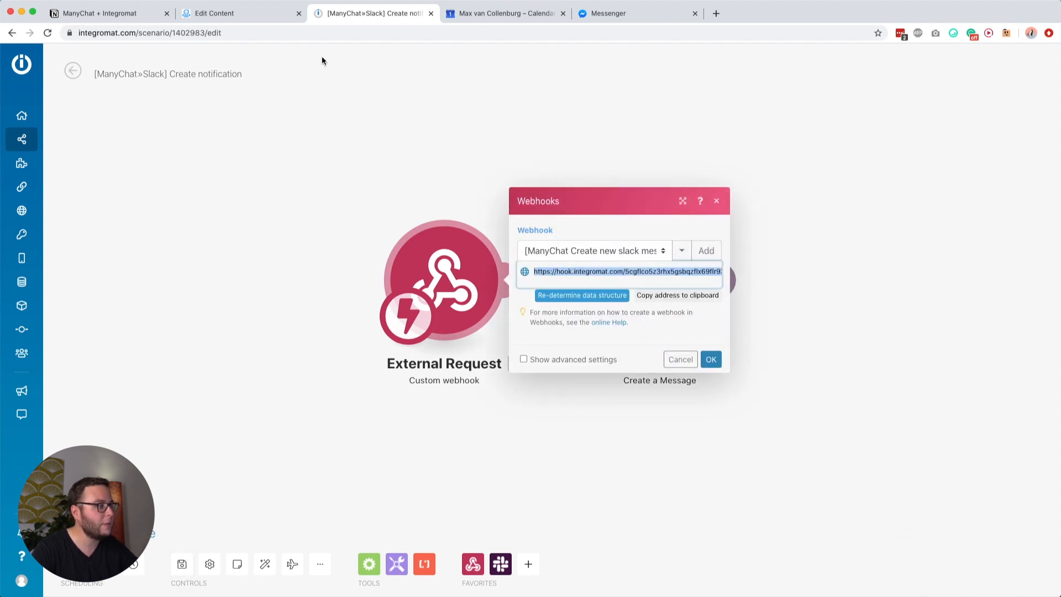
# Step: In ManyChat, open the External Request settings and select the existing Request URL
pyautogui.click(235, 13)
pyautogui.click(251, 157)
pyautogui.click(458, 134)
pyautogui.press('super+a')
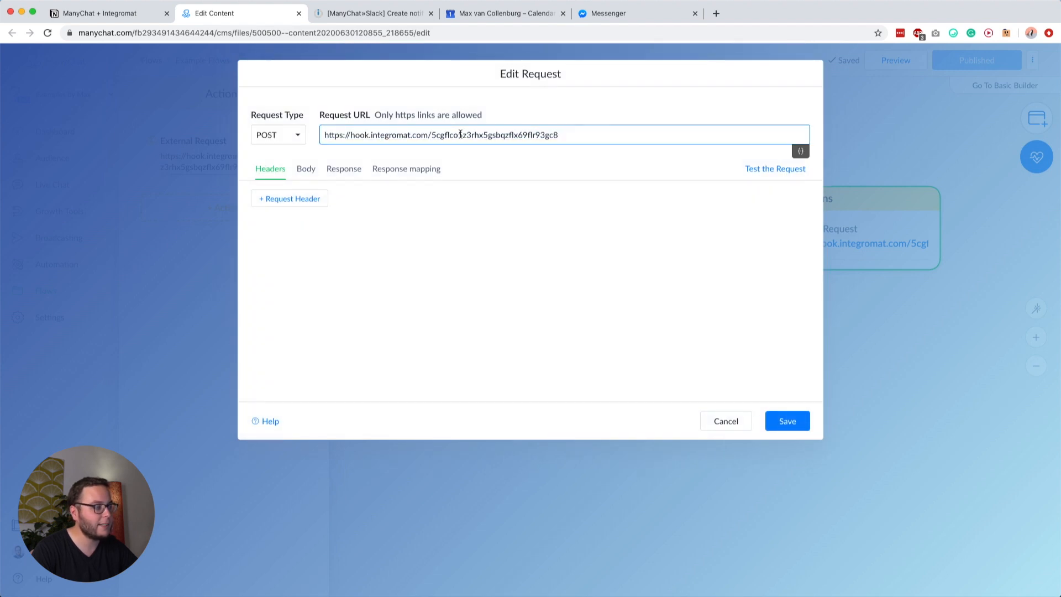
# Step: Replace the Request URL with the Integromat webhook and review the body's Full Name and Last Text Input
pyautogui.tripleClick(460, 134)
pyautogui.click(395, 137)
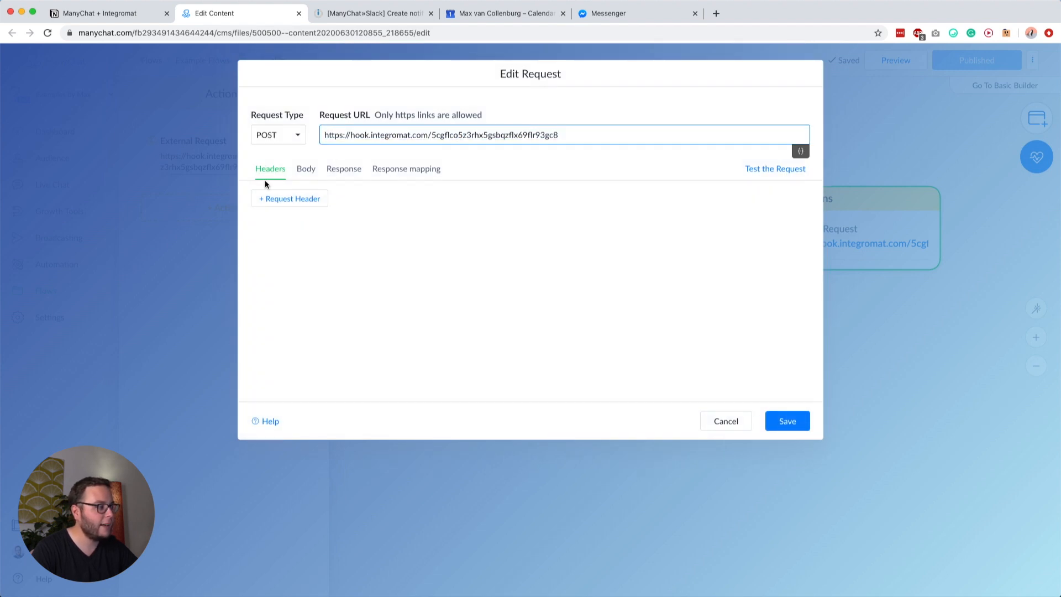
pyautogui.click(305, 168)
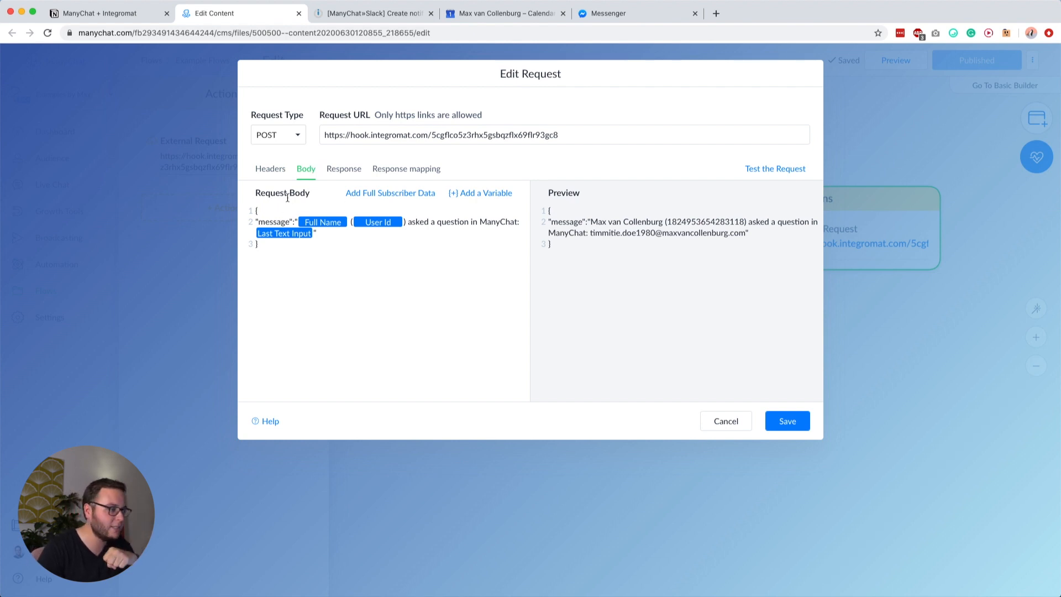
pyautogui.doubleClick(578, 221)
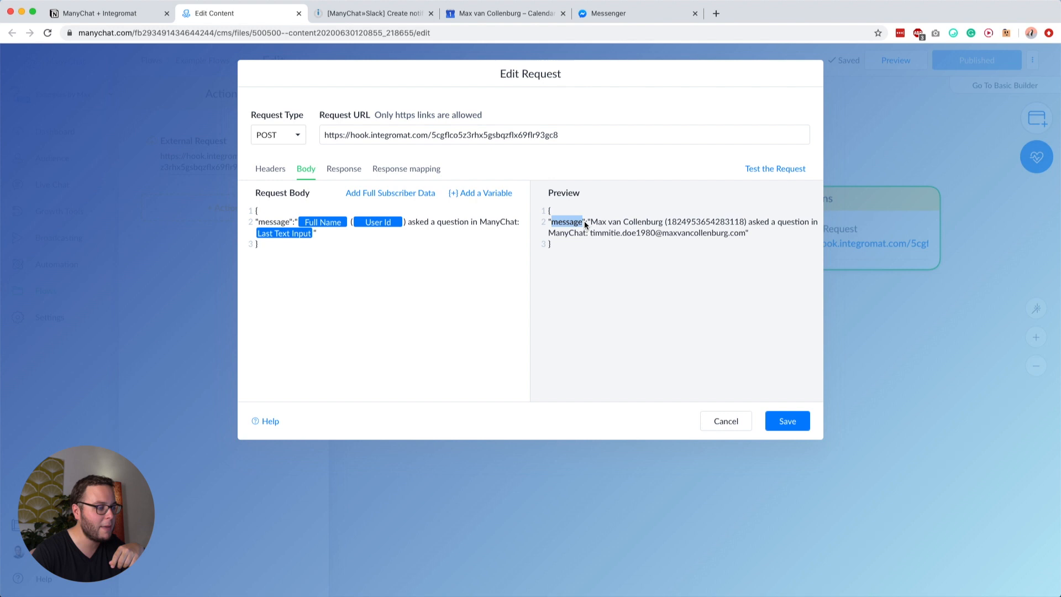
pyautogui.moveTo(591, 222); pyautogui.dragTo(663, 223)
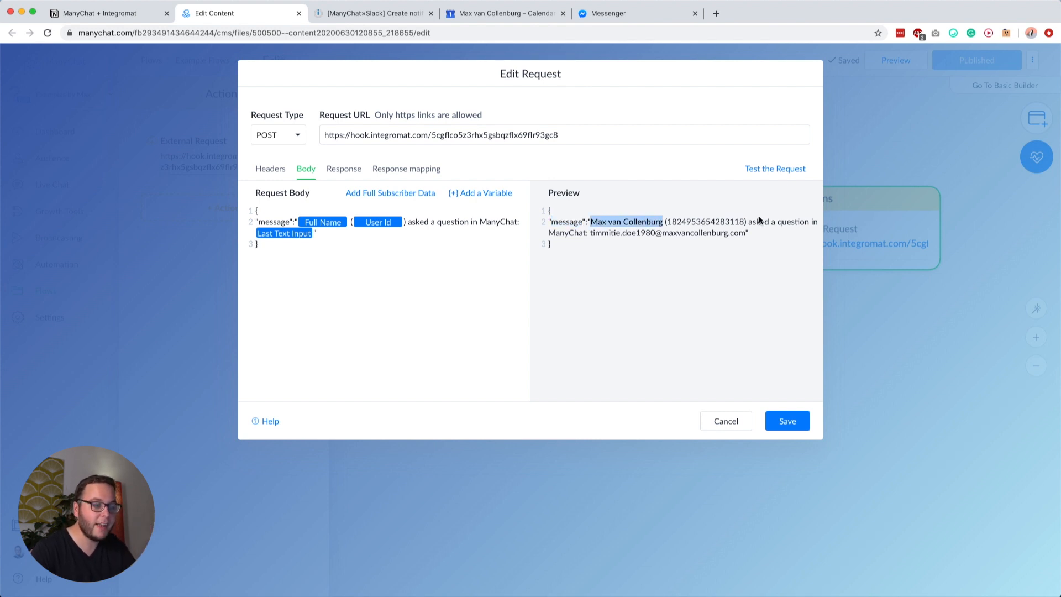
pyautogui.moveTo(589, 233); pyautogui.dragTo(746, 232)
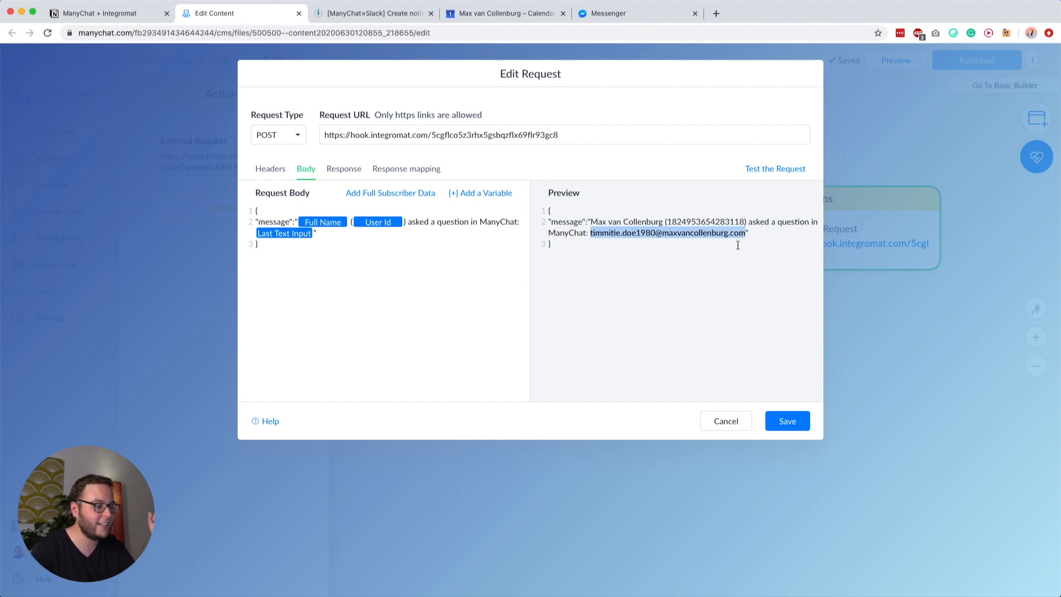
# Step: Save the external request settings and publish the flow
pyautogui.click(788, 421)
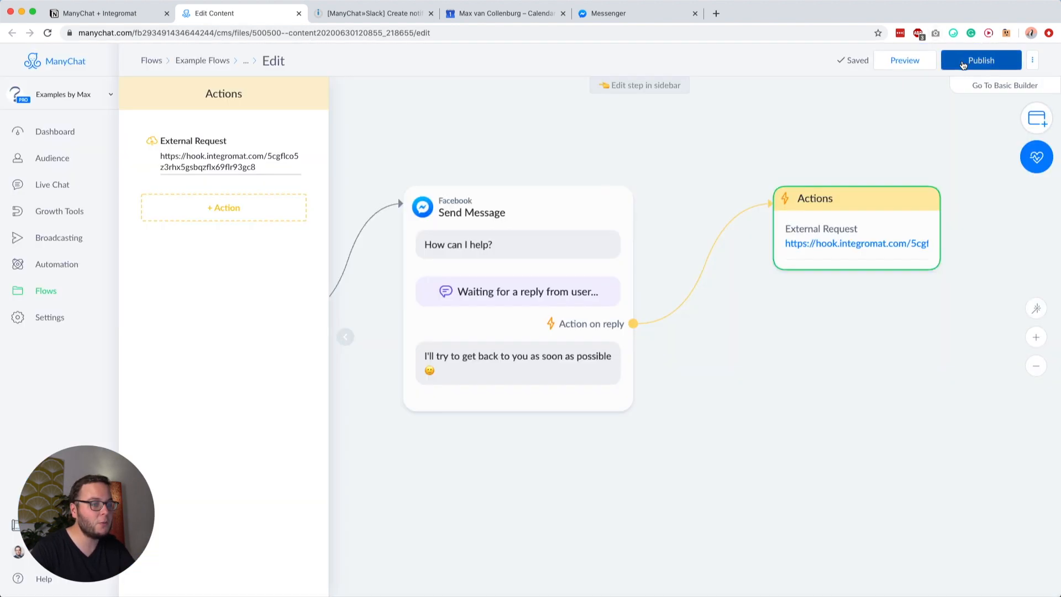
pyautogui.click(738, 134)
pyautogui.click(886, 64)
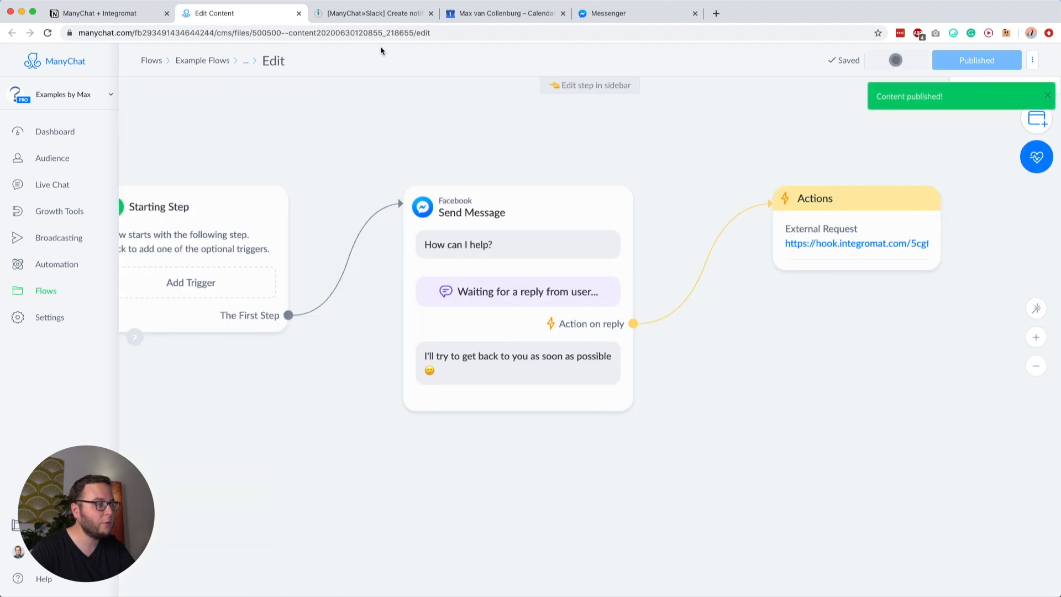
pyautogui.click(370, 14)
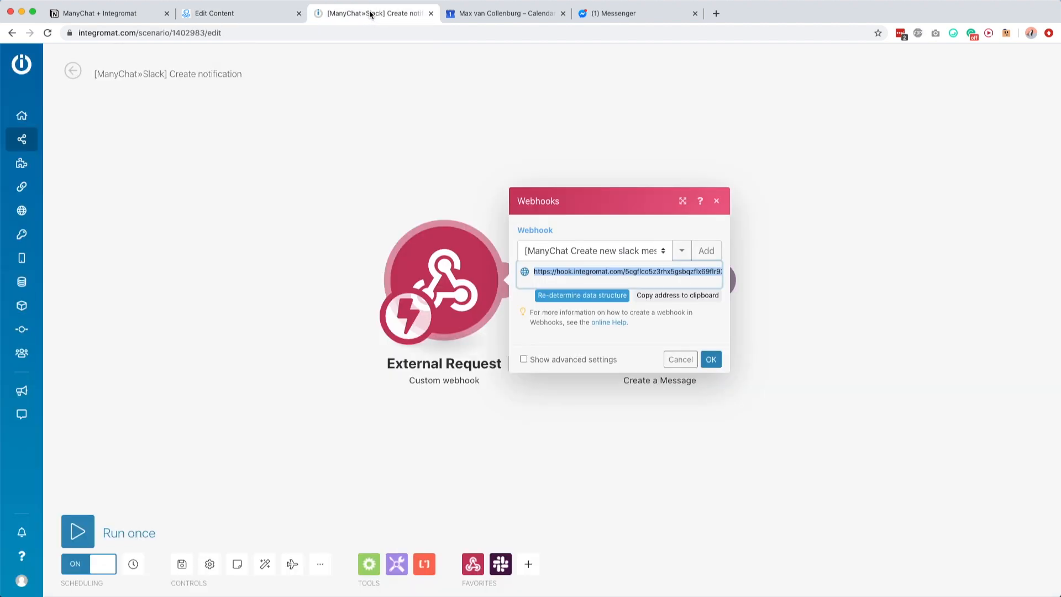
# Step: Run the scenario once and send 'How can I grow tomatoes?' to the bot in Messenger
pyautogui.click(182, 563)
pyautogui.click(80, 530)
pyautogui.click(619, 13)
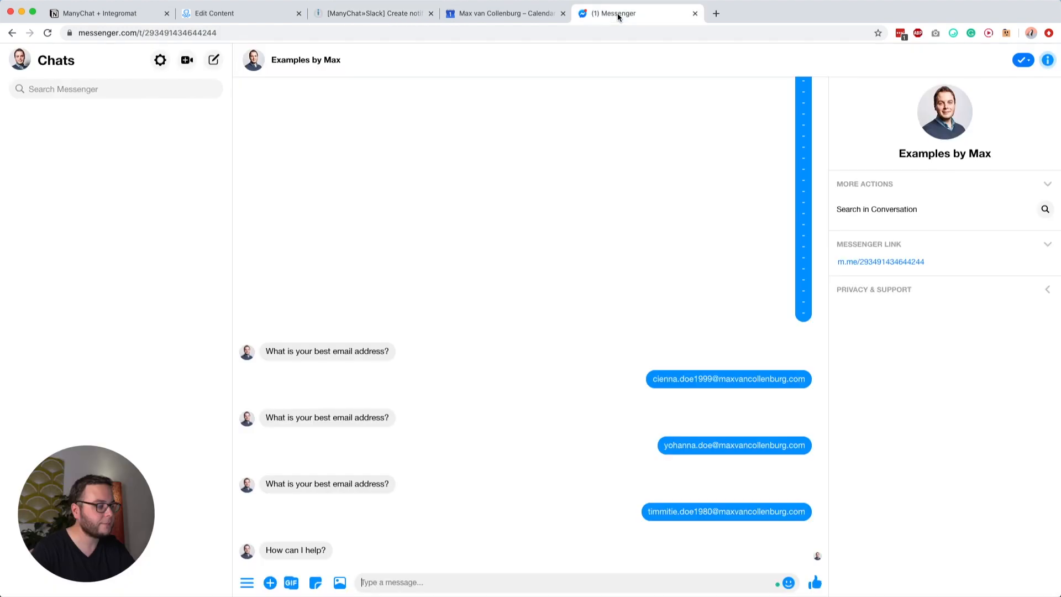
pyautogui.write('How can I grow')
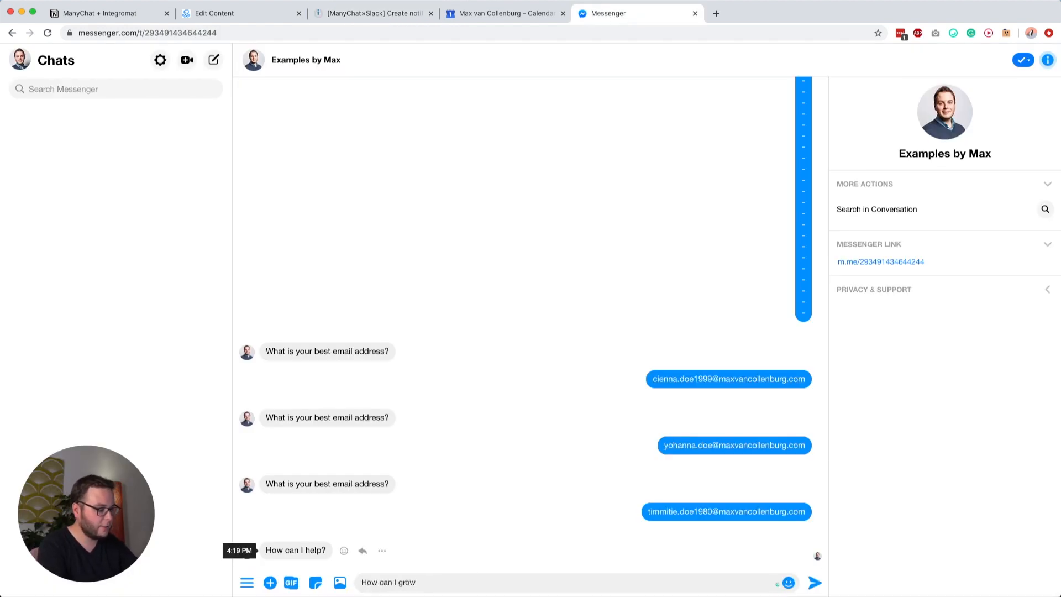
pyautogui.write(' tomatoes?')
pyautogui.press('Return')
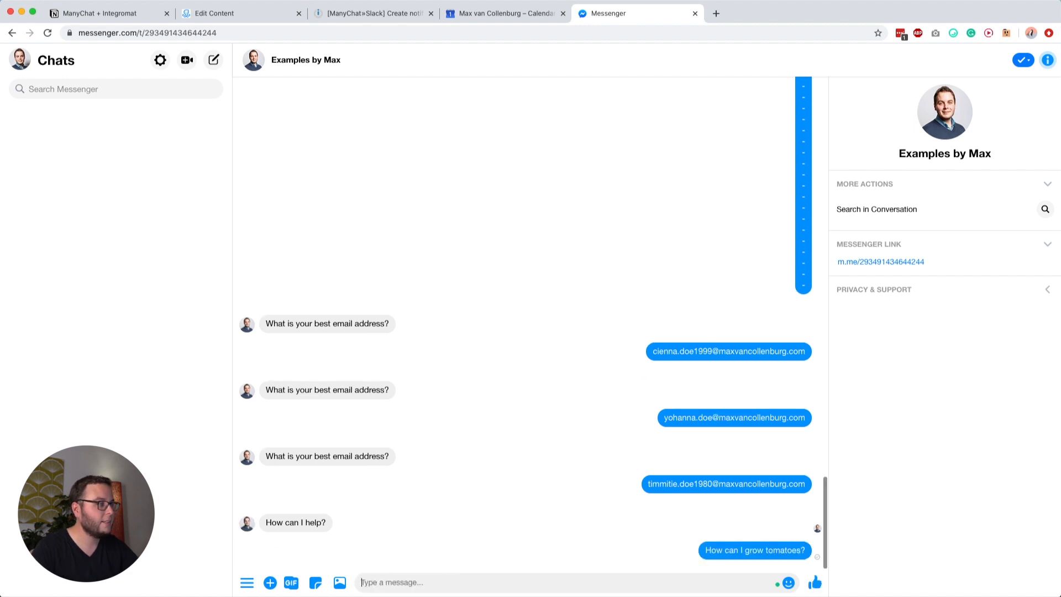
pyautogui.click(331, 13)
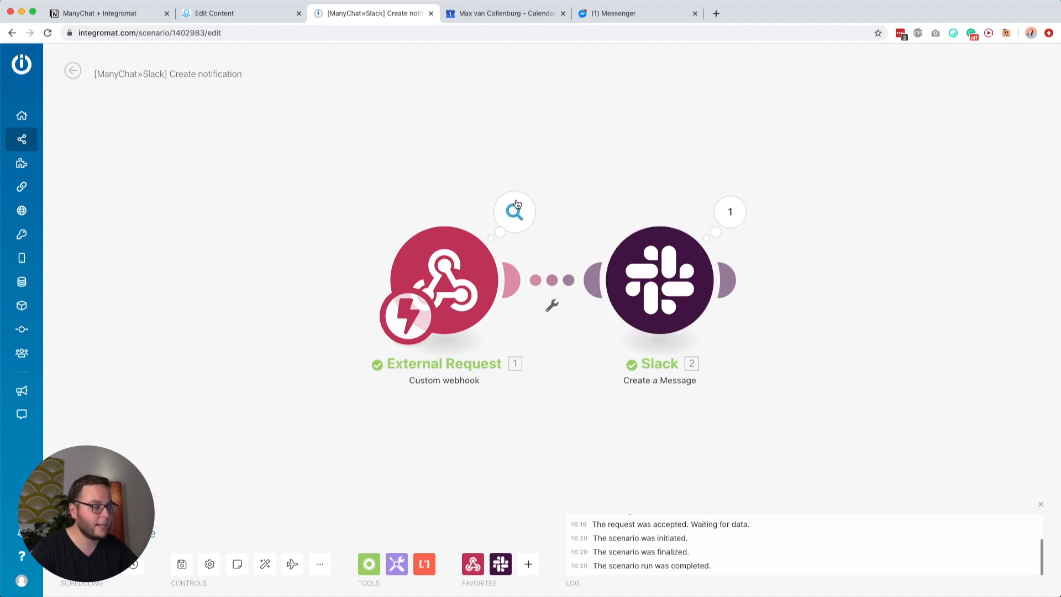
pyautogui.click(514, 212)
pyautogui.moveTo(628, 226); pyautogui.dragTo(671, 229)
pyautogui.doubleClick(715, 229)
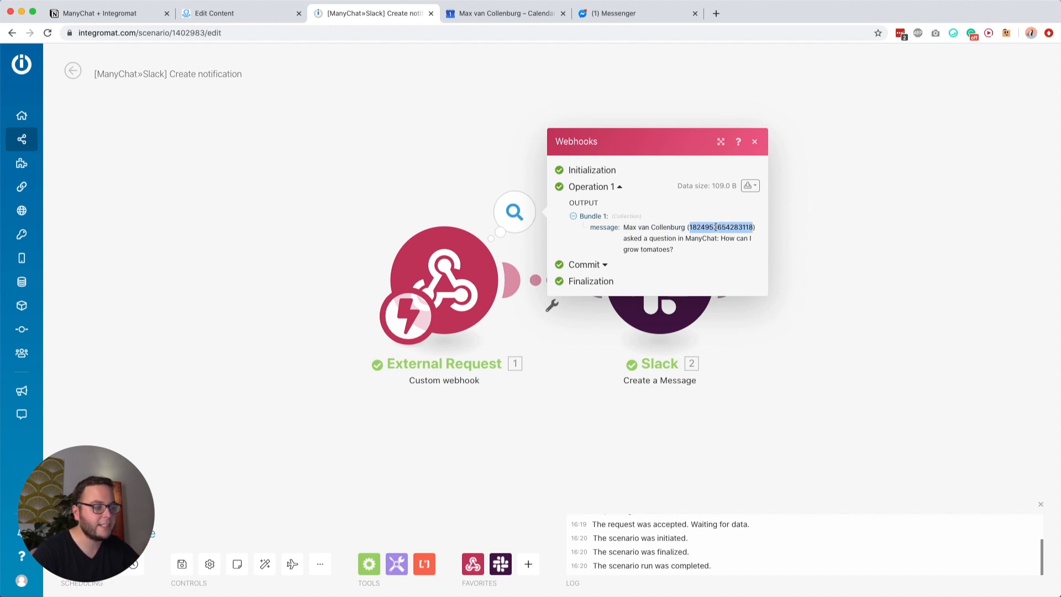
pyautogui.click(644, 225)
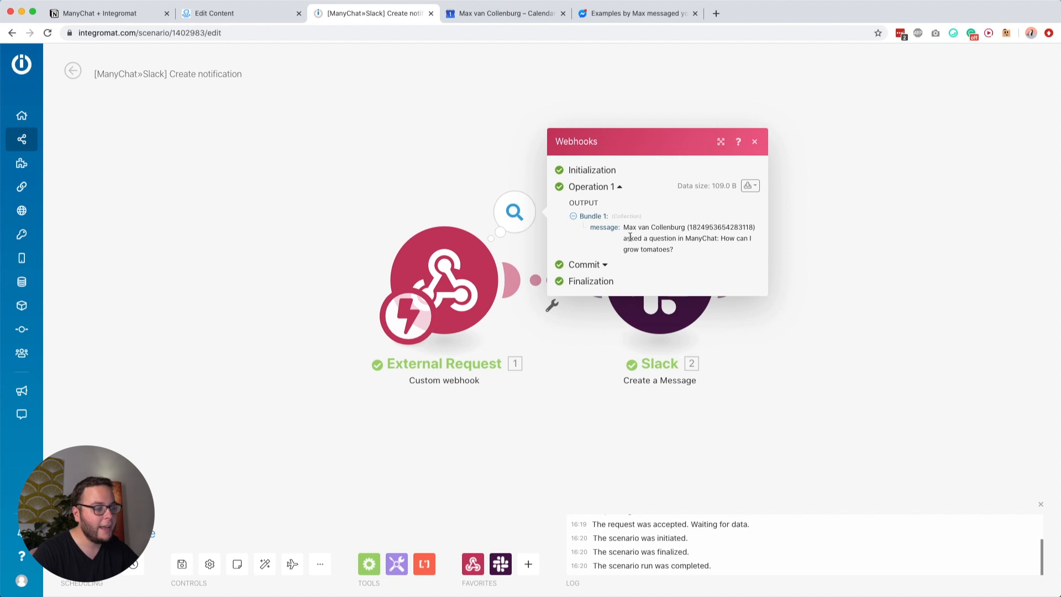
pyautogui.click(786, 339)
pyautogui.click(729, 208)
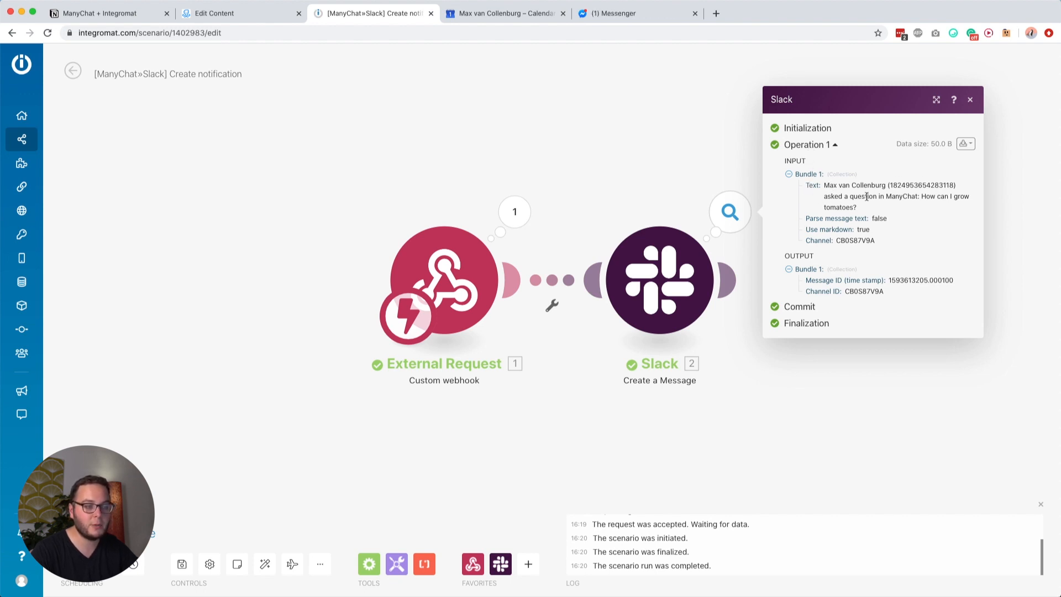
pyautogui.click(651, 192)
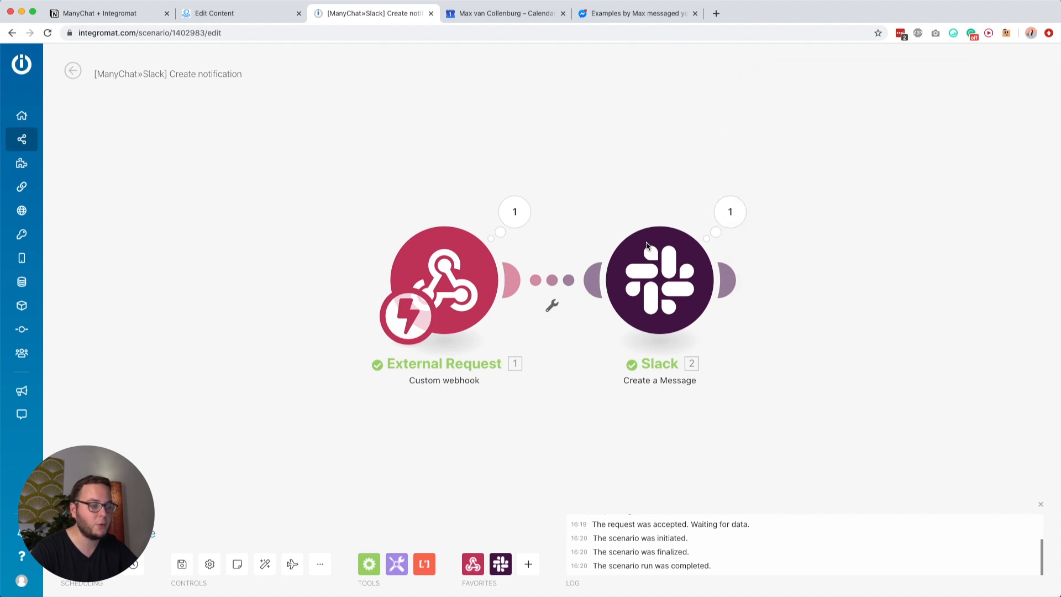
# Step: Keep the Slack module's connection and support channel unchanged, and save the scenario
pyautogui.click(686, 254)
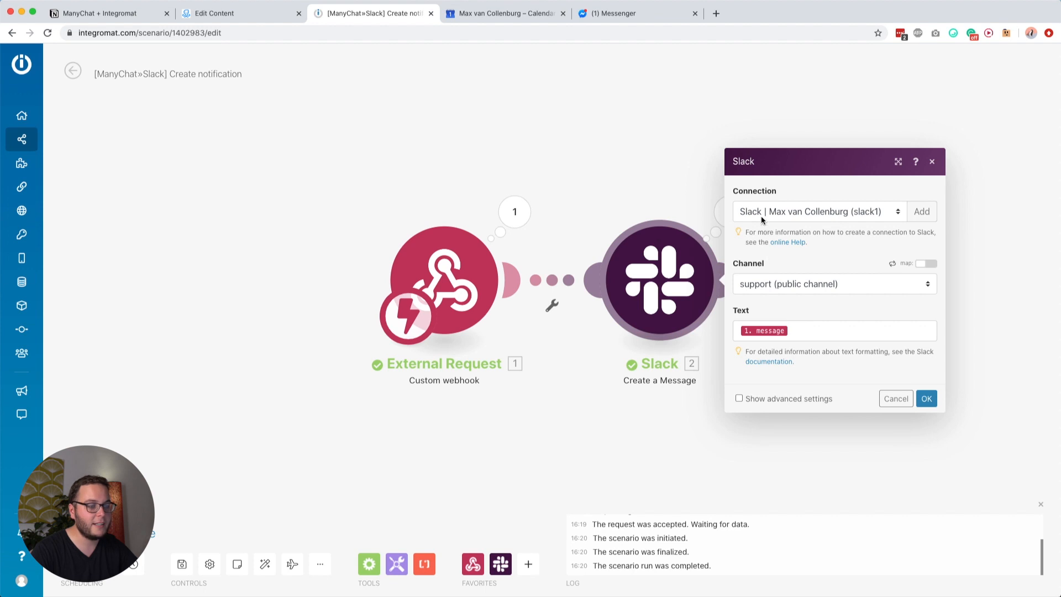
pyautogui.click(762, 213)
pyautogui.click(753, 212)
pyautogui.click(777, 282)
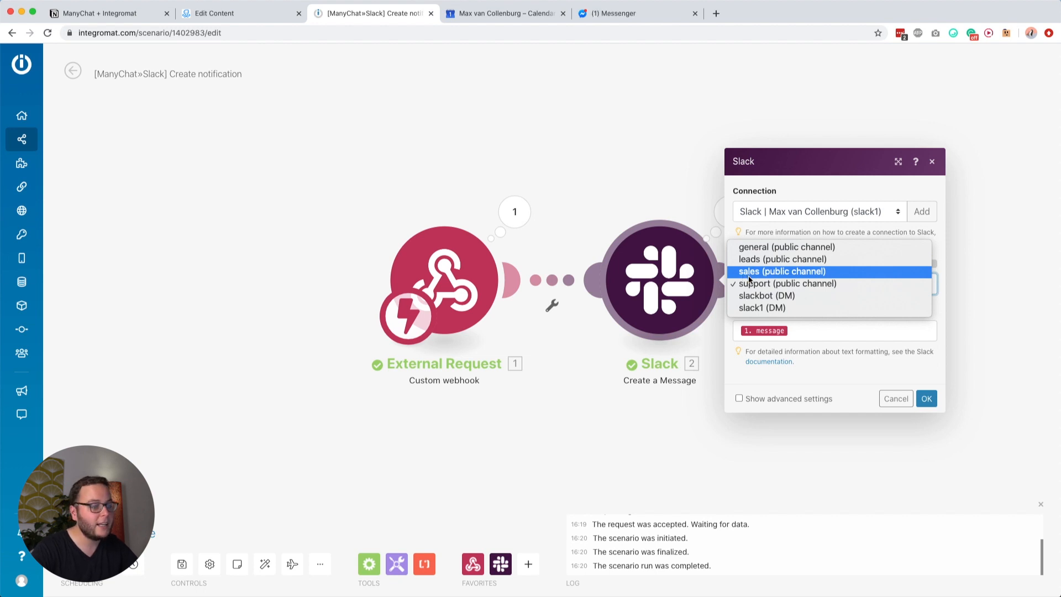
pyautogui.click(755, 284)
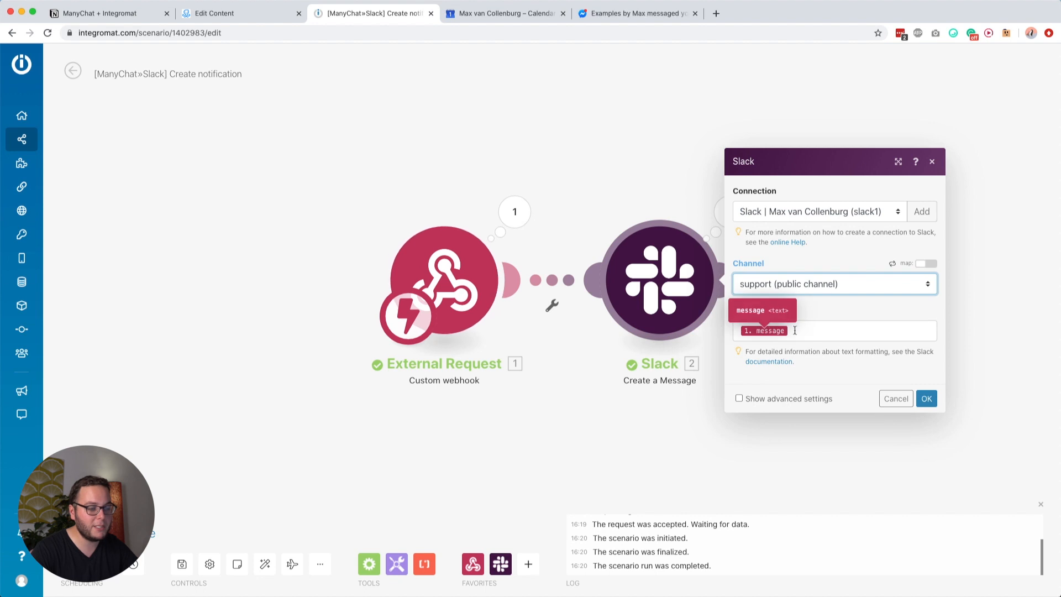
pyautogui.click(926, 399)
pyautogui.click(185, 570)
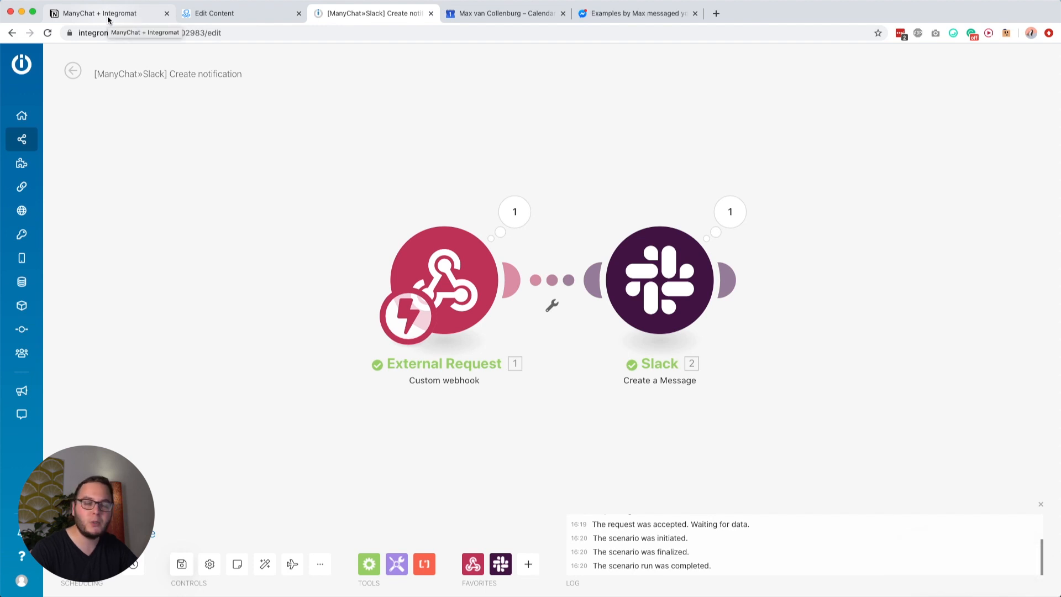
pyautogui.click(199, 14)
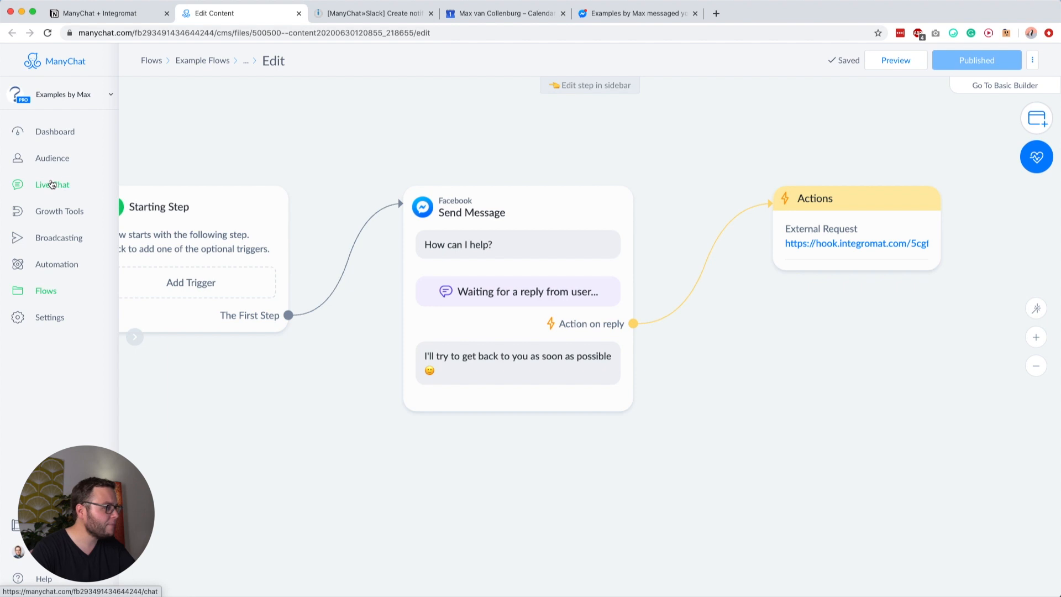
pyautogui.click(119, 17)
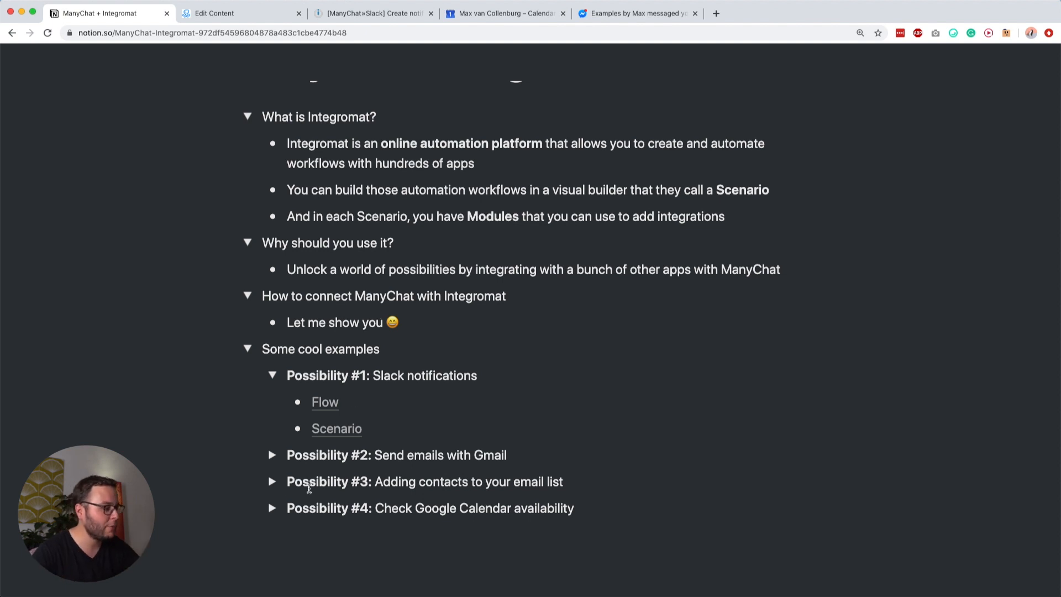
# Step: Expand Possibility #2 'Send emails with Gmail', open its Flow and Scenario, and close old tabs
pyautogui.click(272, 455)
pyautogui.tripleClick(332, 455)
pyautogui.click(409, 457)
pyautogui.scroll(-1, 409, 457)
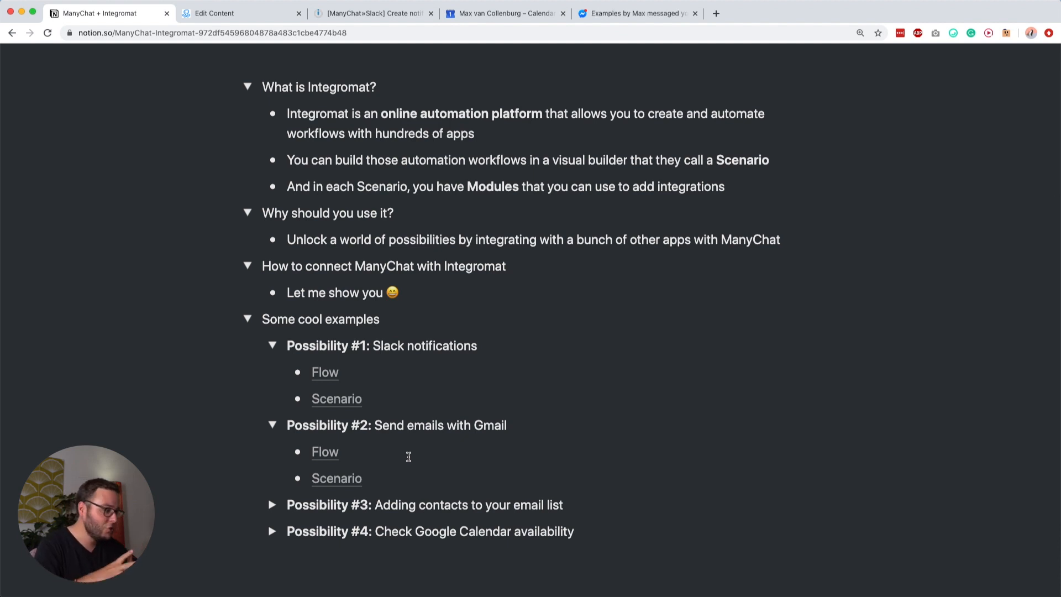
pyautogui.keyDown('super'); pyautogui.click(335, 452); pyautogui.keyUp('super')
pyautogui.keyDown('super'); pyautogui.click(328, 477); pyautogui.keyUp('super')
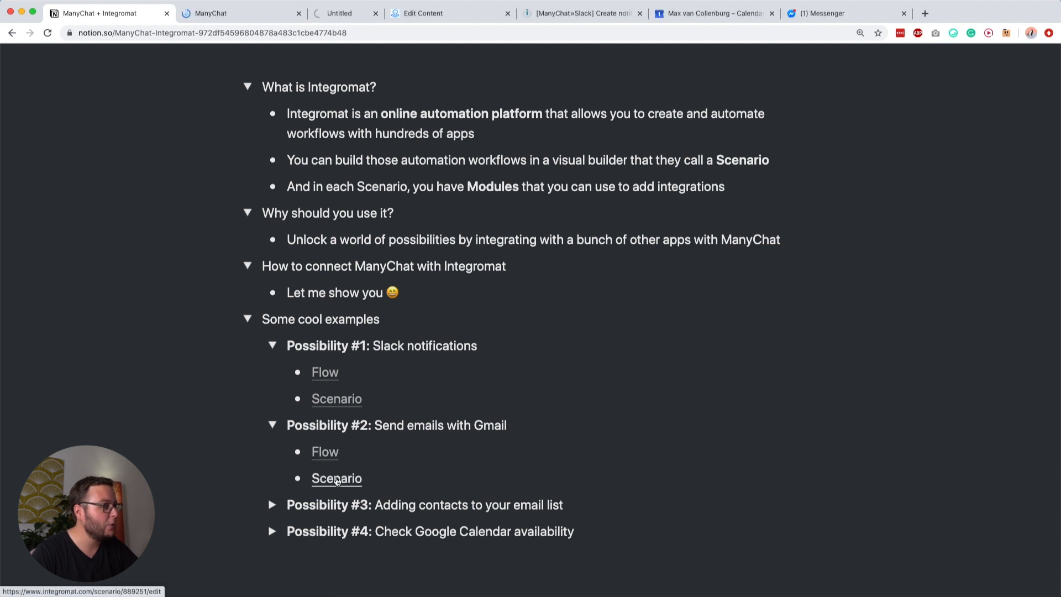
pyautogui.click(563, 13)
pyautogui.click(564, 13)
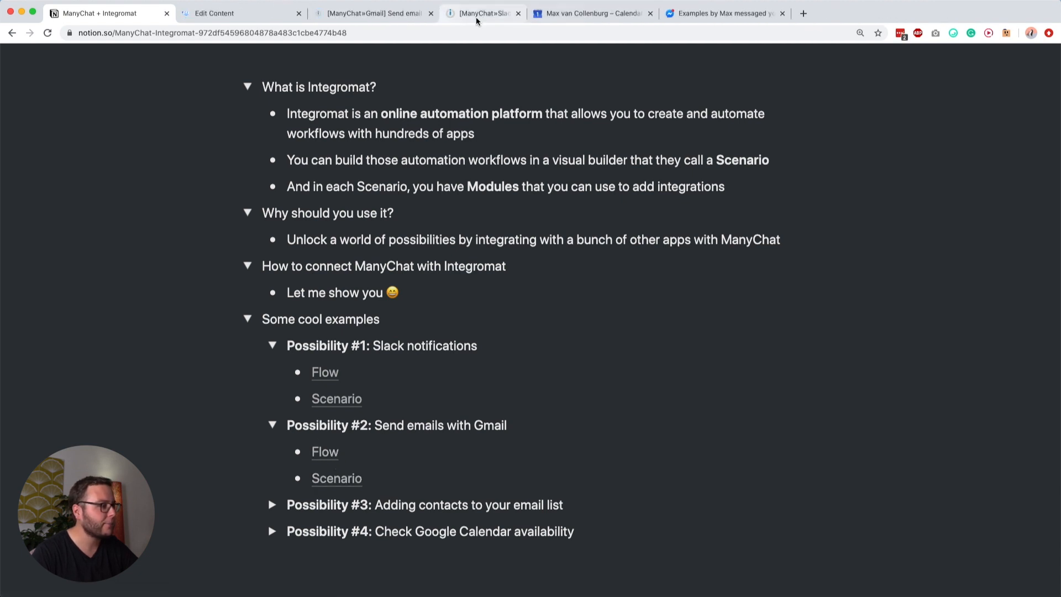
pyautogui.click(260, 13)
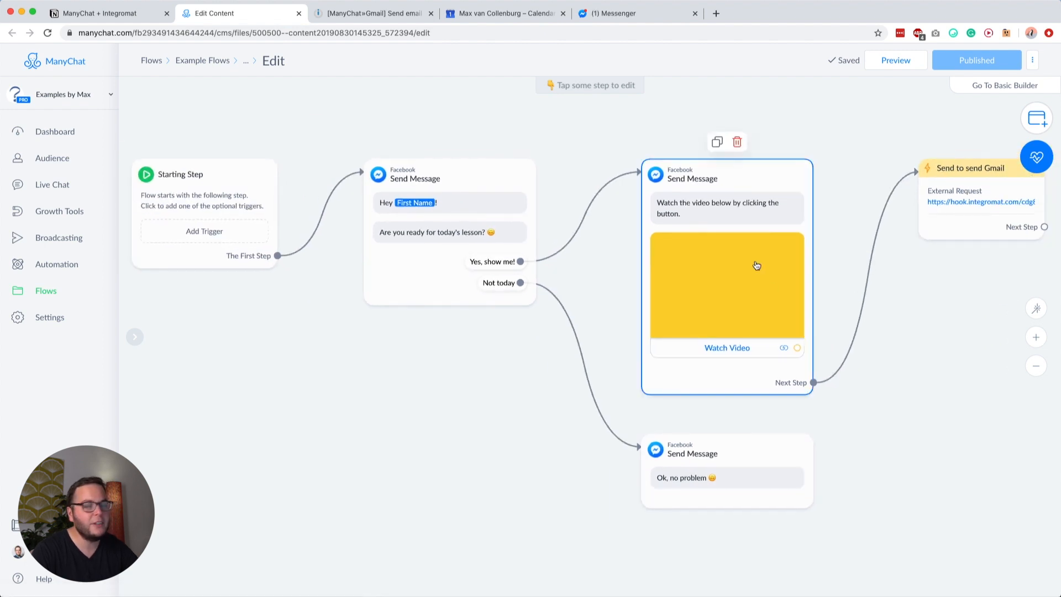
# Step: Check the Watch Video button, then reconnect the video message's Next Step to 'Send to send Gmail'
pyautogui.moveTo(524, 407); pyautogui.dragTo(435, 403)
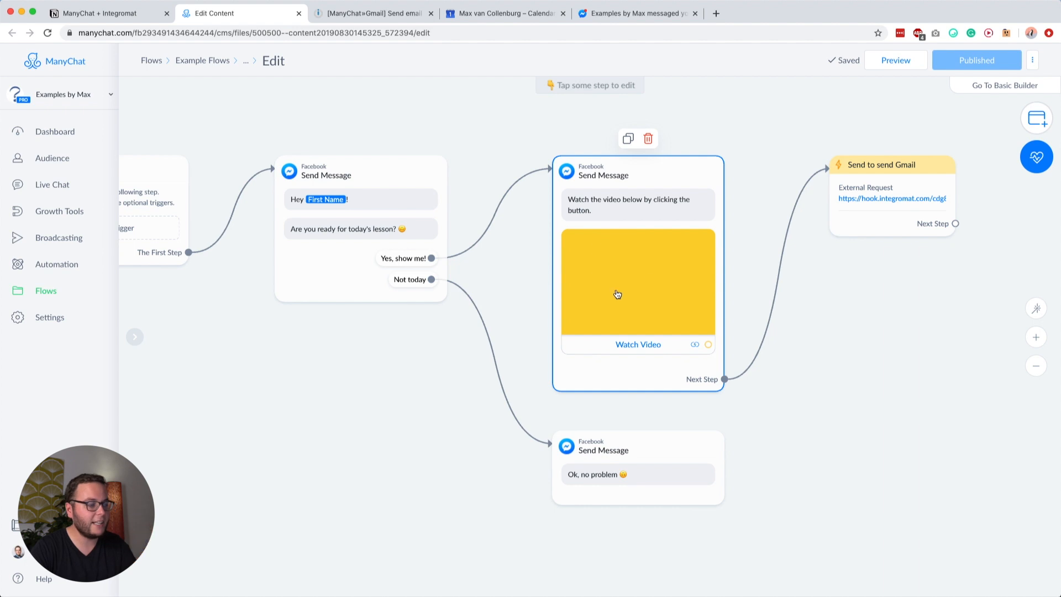
pyautogui.click(631, 340)
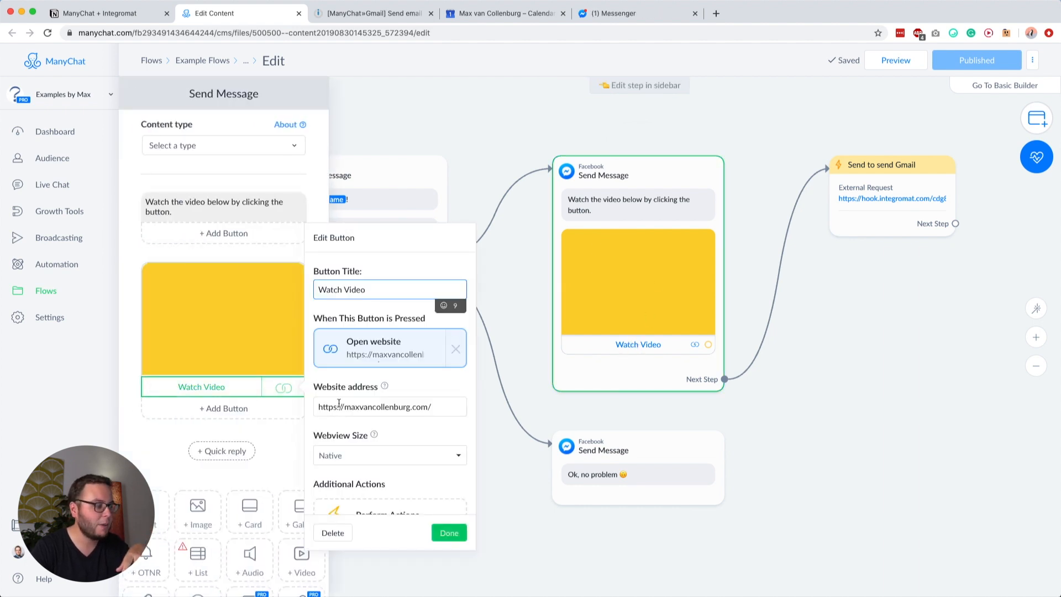
pyautogui.click(449, 533)
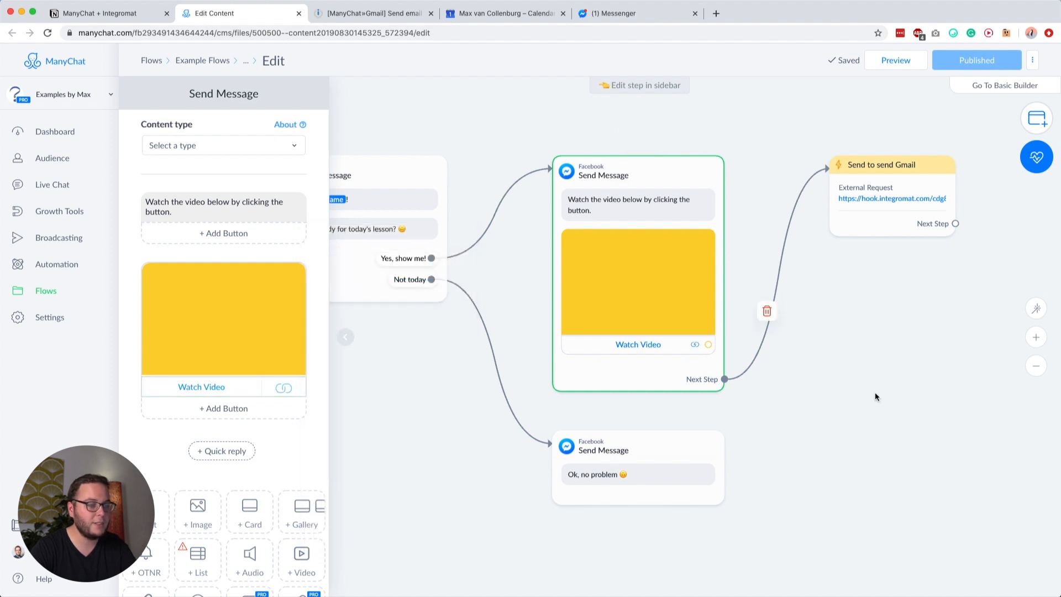
pyautogui.click(875, 394)
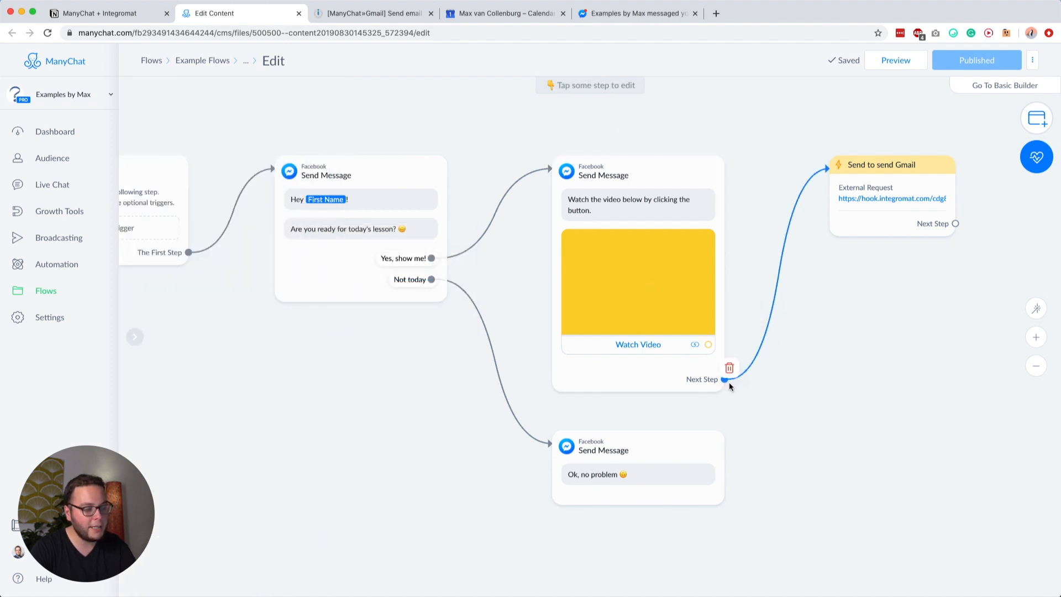
pyautogui.click(724, 380)
pyautogui.click(915, 200)
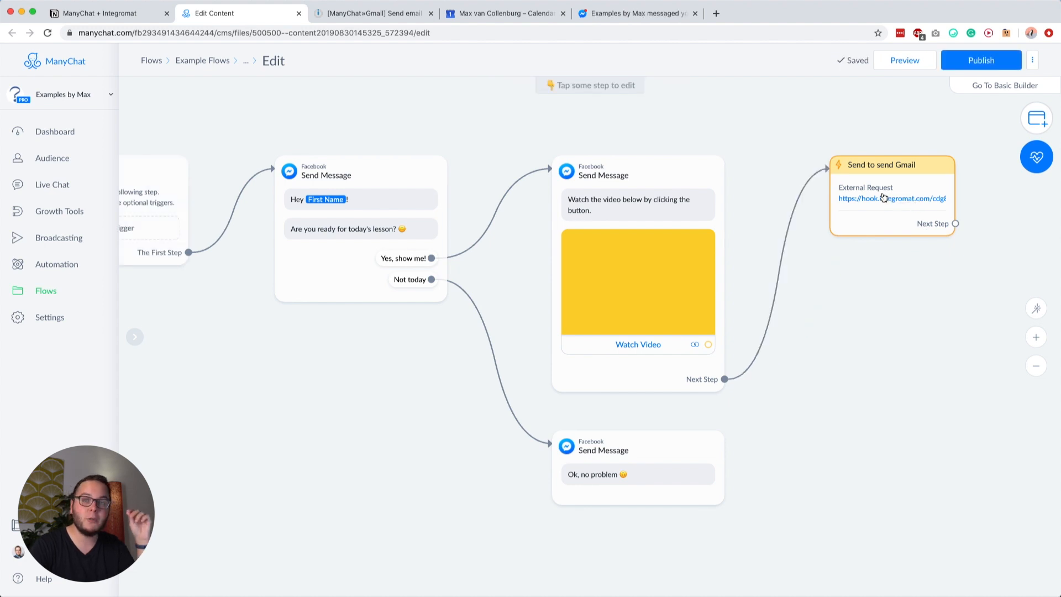
# Step: Cancel an unfinished Watch Video button link and open the Send to send Gmail request settings
pyautogui.click(694, 386)
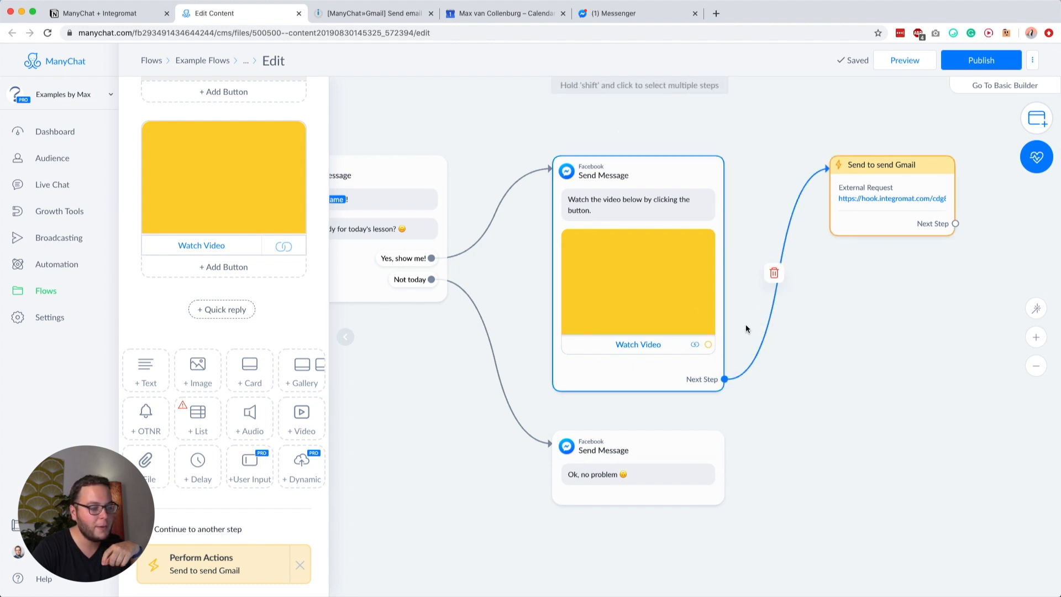
pyautogui.click(708, 345)
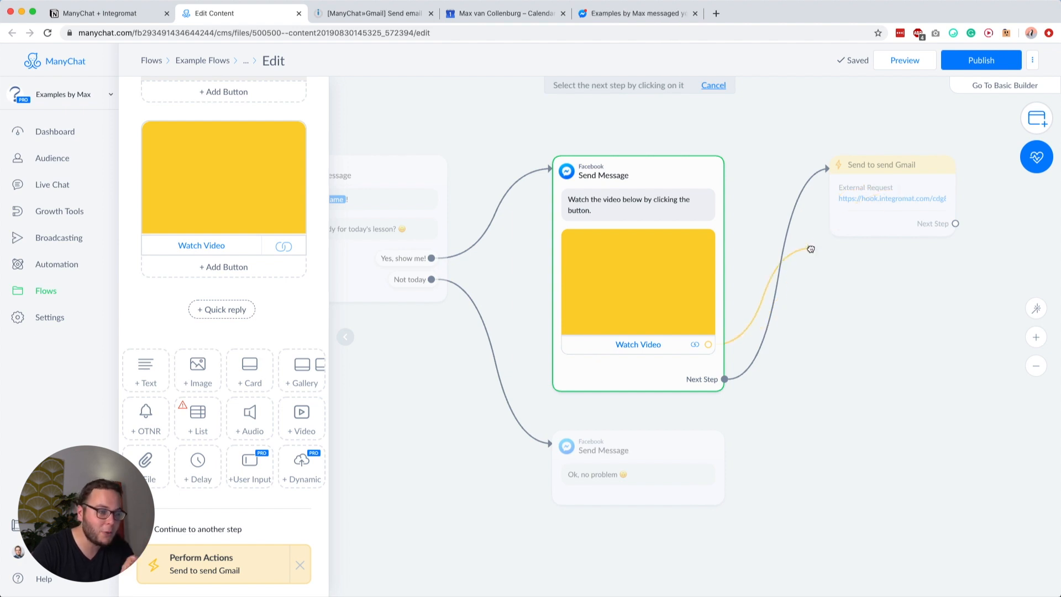
pyautogui.moveTo(810, 247); pyautogui.dragTo(810, 244)
pyautogui.click(877, 327)
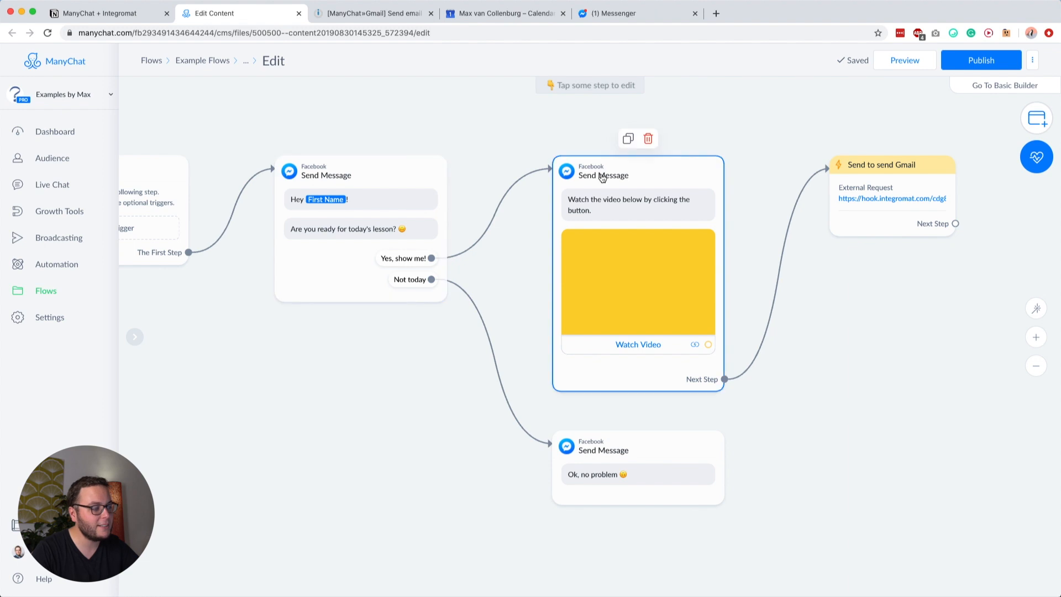
pyautogui.click(876, 198)
pyautogui.click(373, 21)
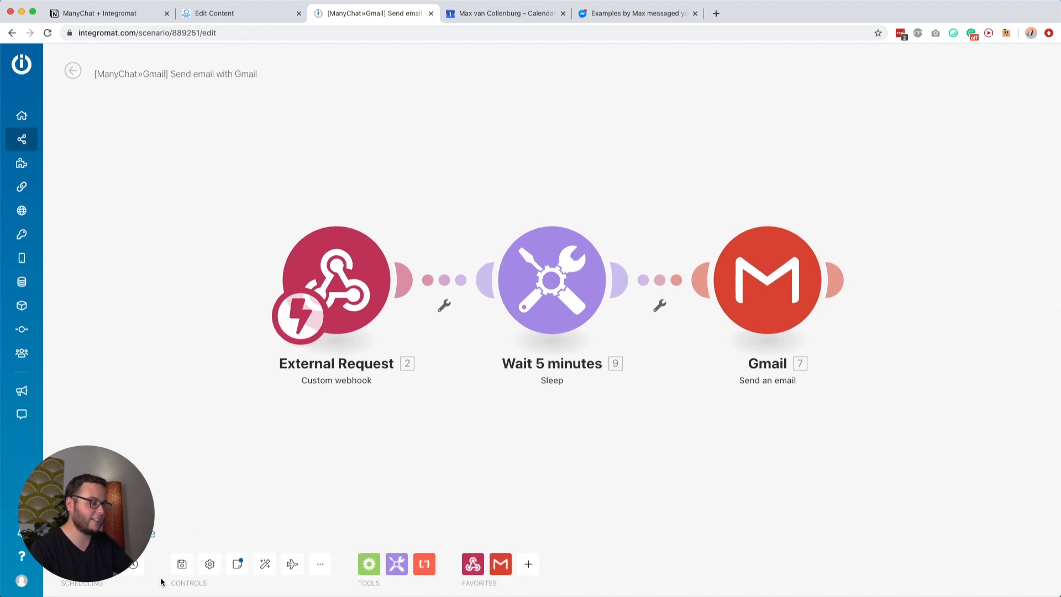
# Step: Save the ManyChat»Gmail scenario, check its webhook address, and show the Tools modules
pyautogui.click(182, 564)
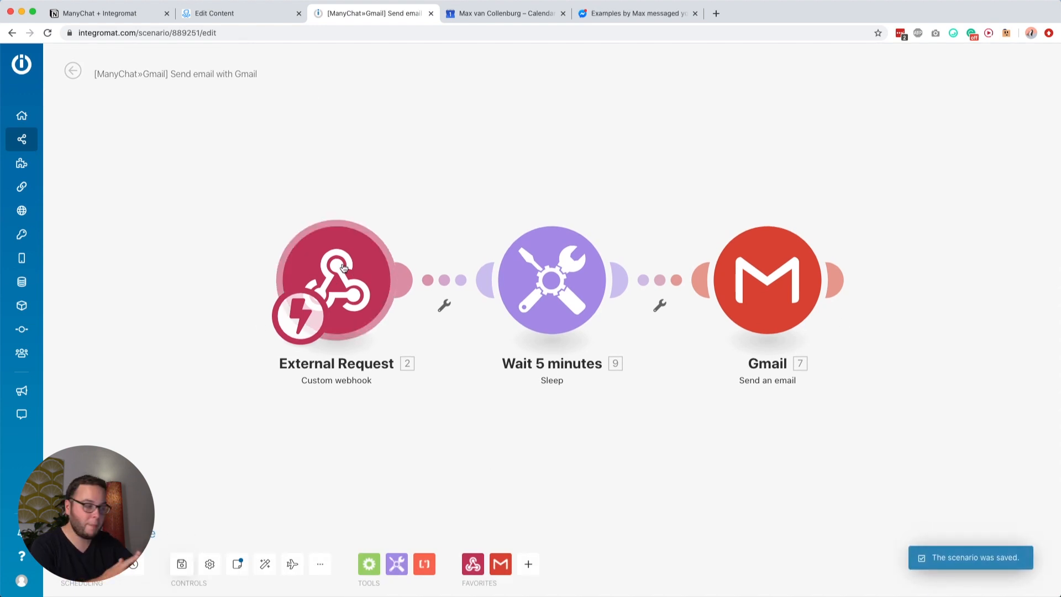
pyautogui.click(342, 268)
pyautogui.click(466, 267)
pyautogui.click(603, 359)
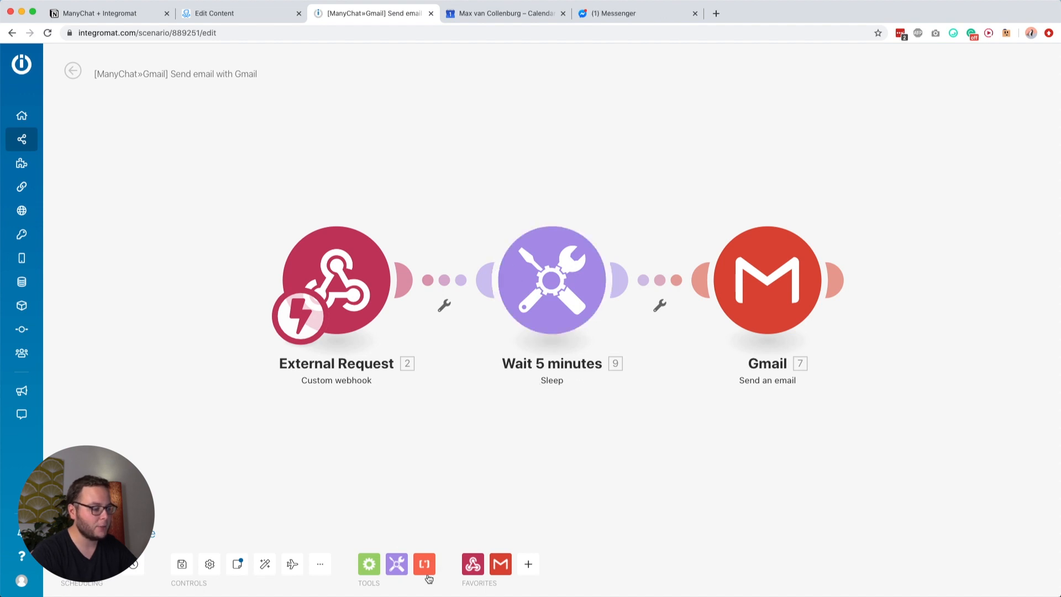
pyautogui.click(398, 563)
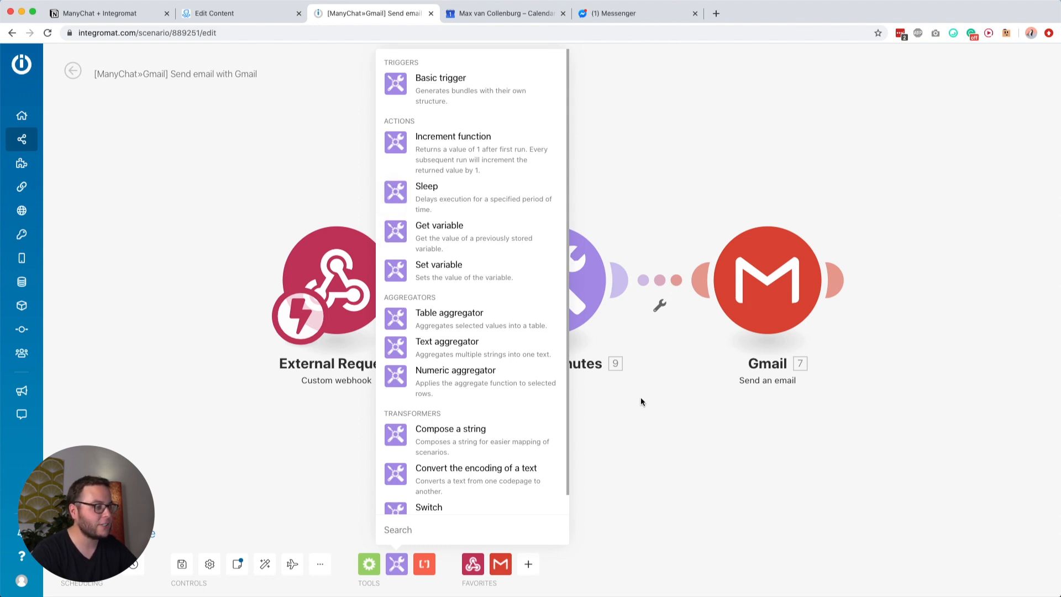
# Step: Change the Wait module's delay from 300 seconds to 5 seconds and confirm it
pyautogui.click(657, 421)
pyautogui.click(565, 280)
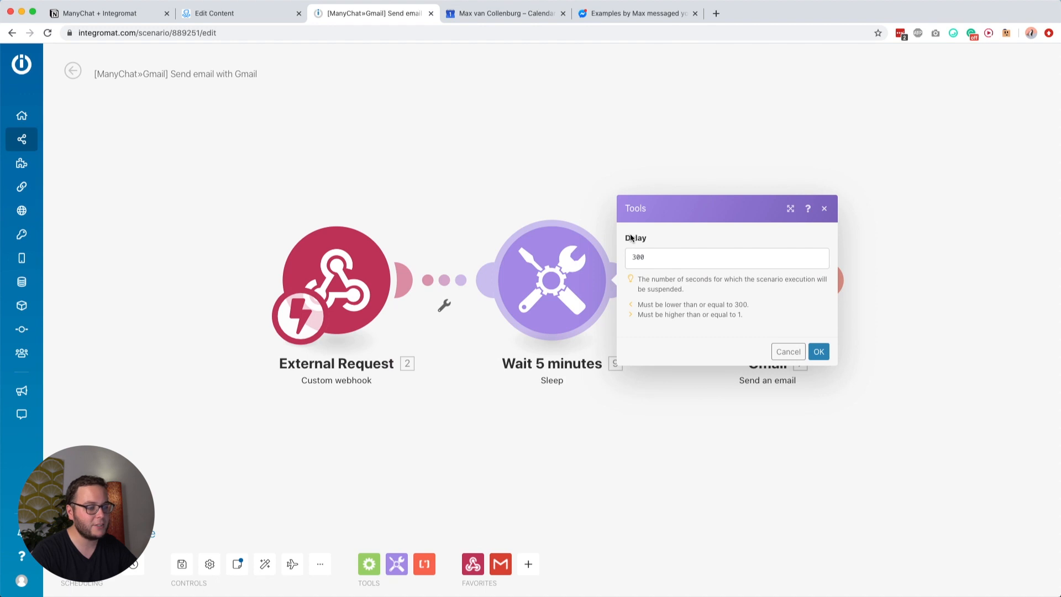
pyautogui.click(647, 258)
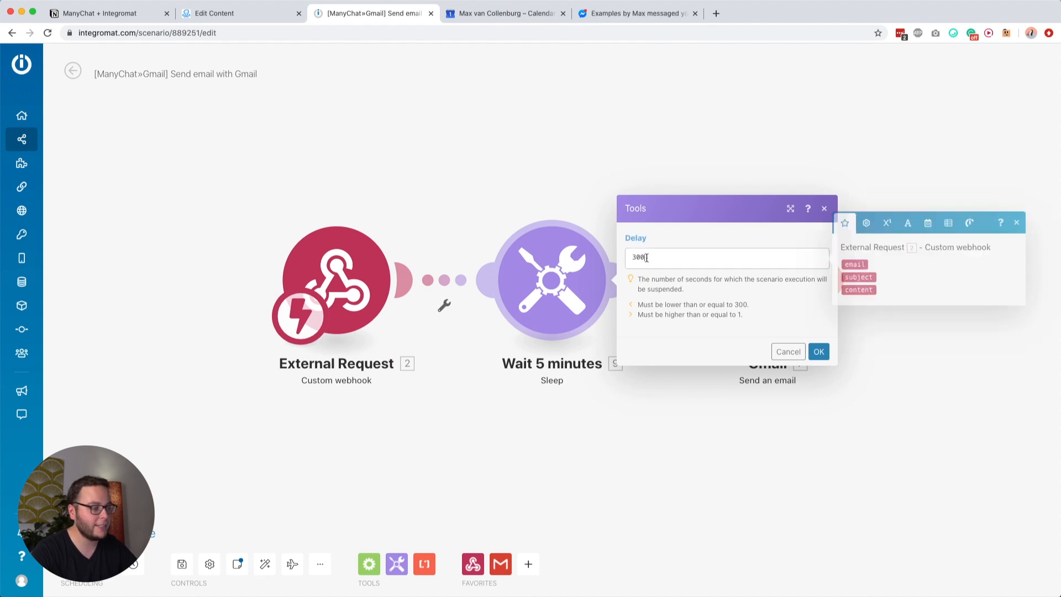
pyautogui.click(690, 301)
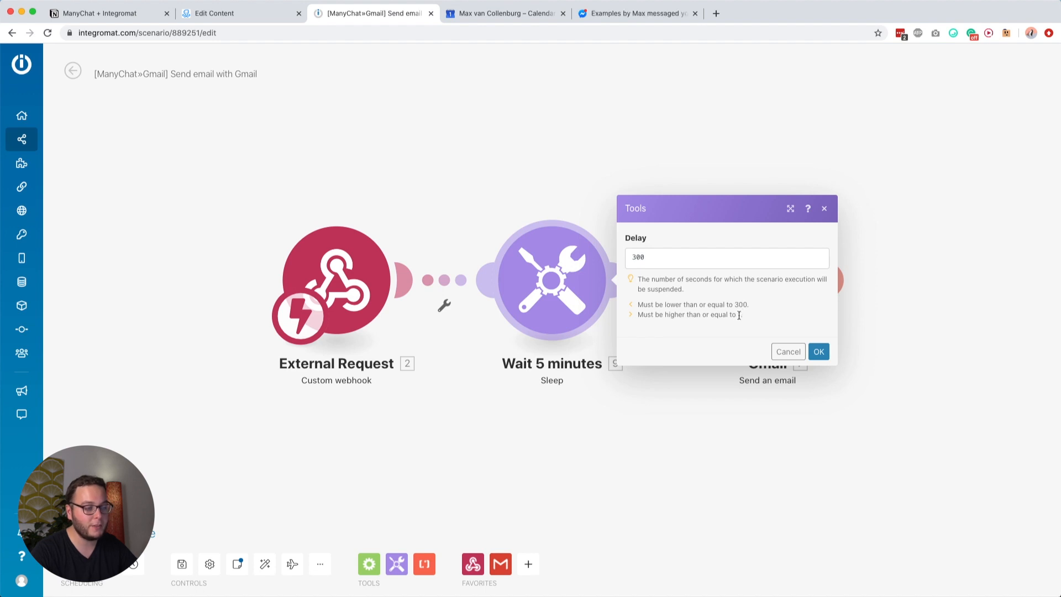
pyautogui.click(652, 256)
pyautogui.click(665, 247)
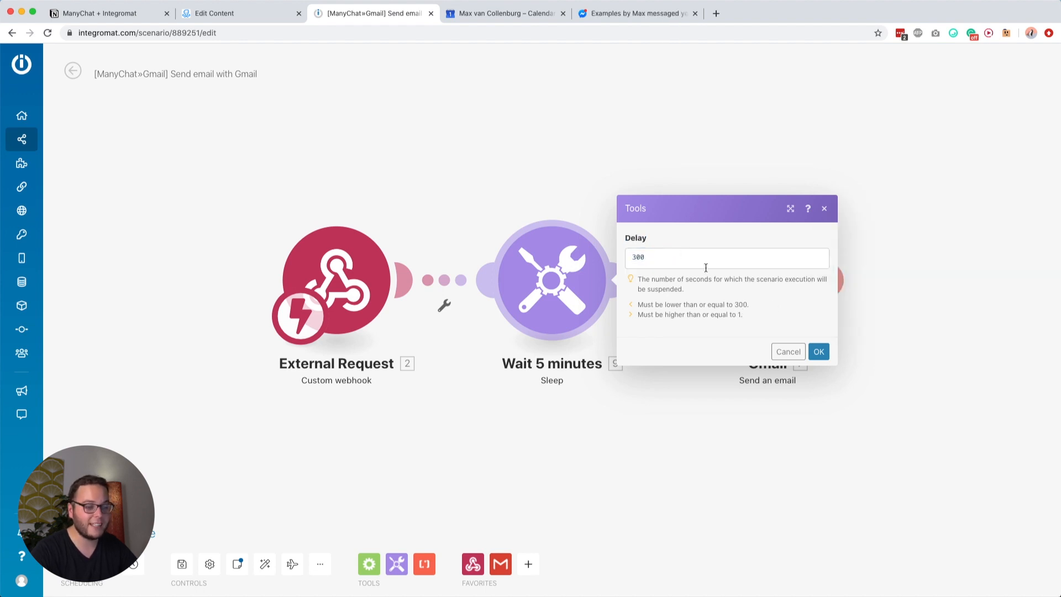
pyautogui.click(819, 351)
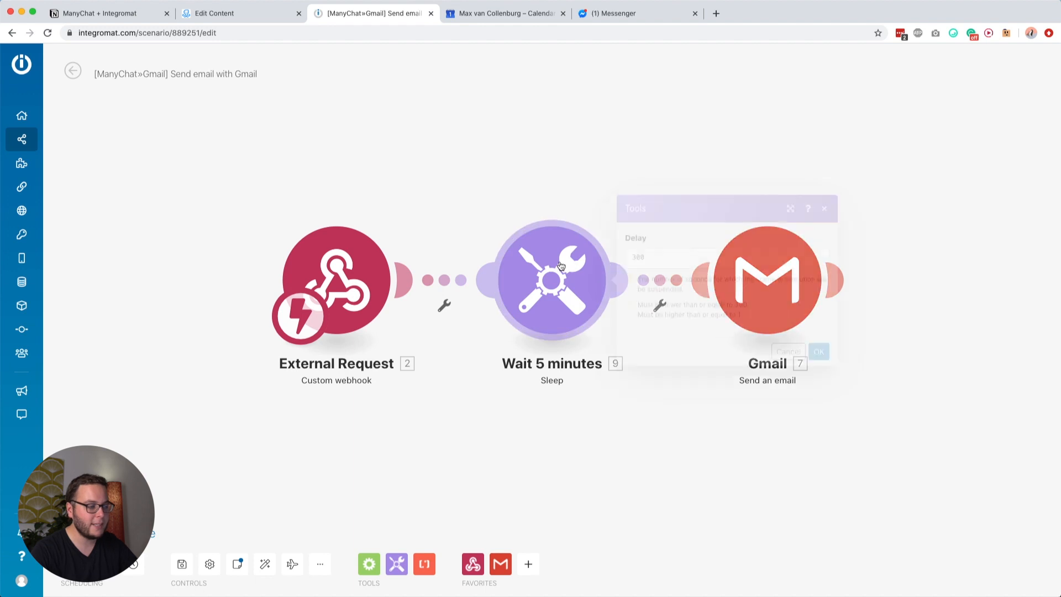
pyautogui.click(560, 265)
pyautogui.click(676, 260)
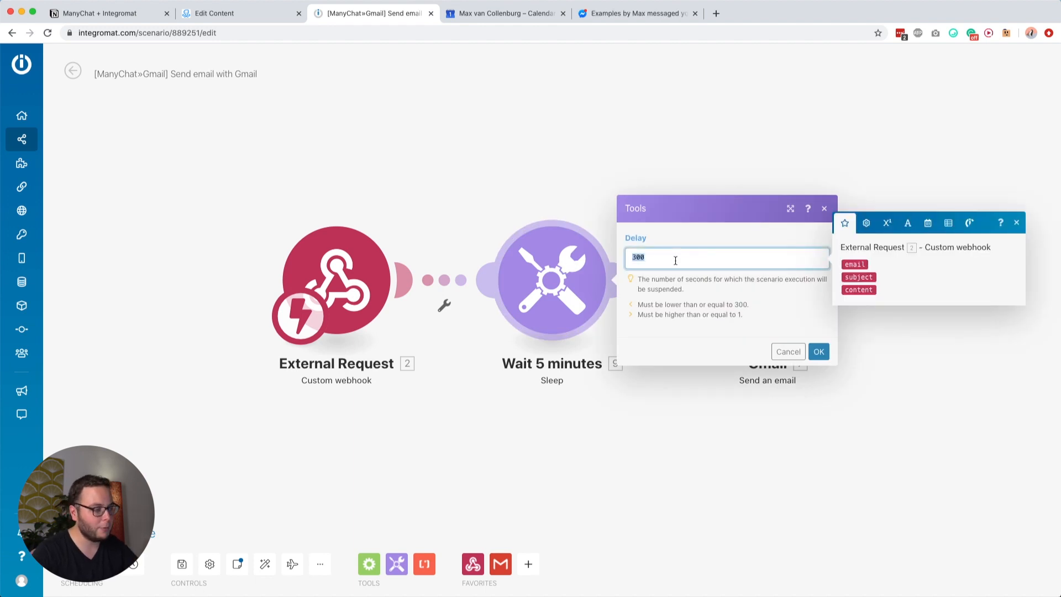
pyautogui.write('5')
pyautogui.click(695, 290)
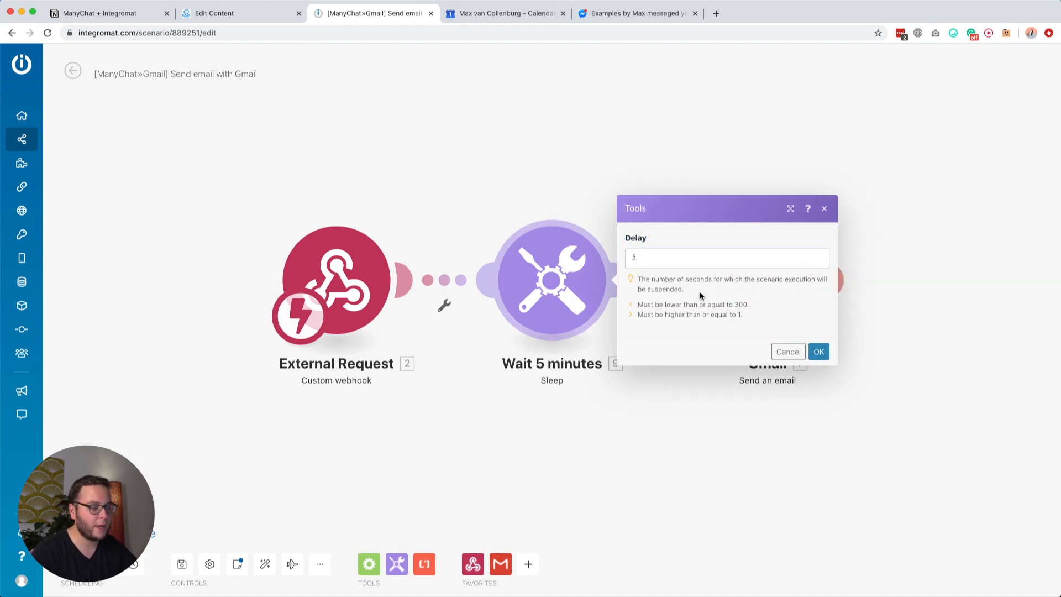
pyautogui.click(818, 352)
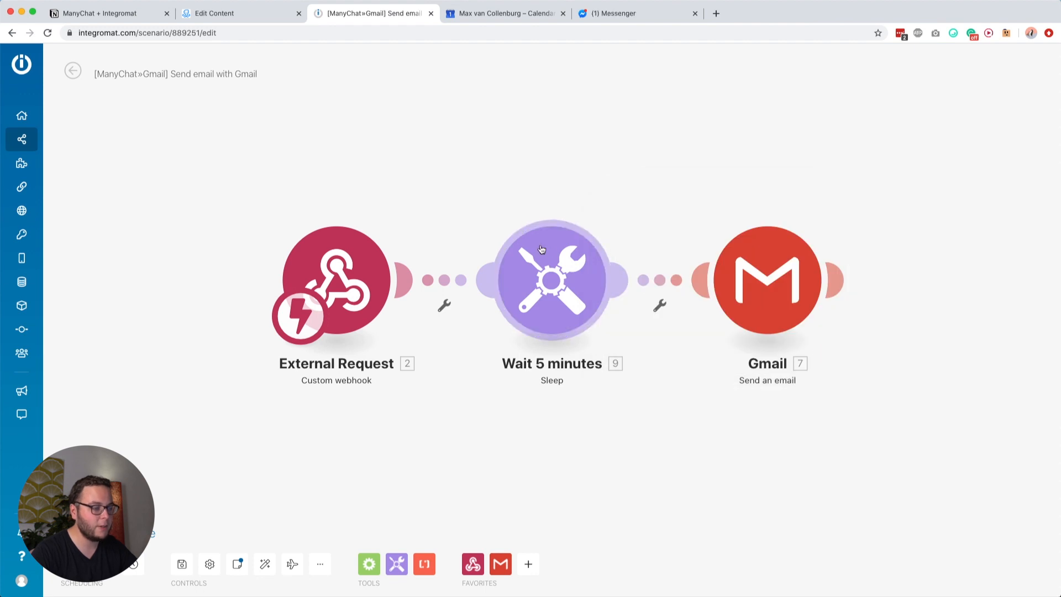
# Step: Open the Gmail send module and check its connection list, leaving the connection unchanged
pyautogui.click(772, 281)
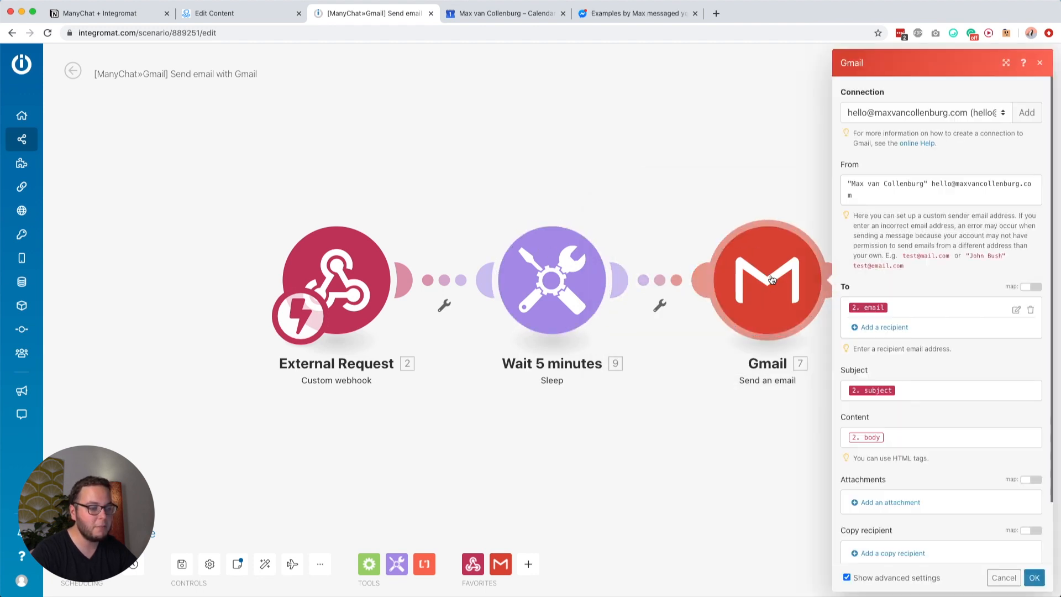
pyautogui.click(709, 116)
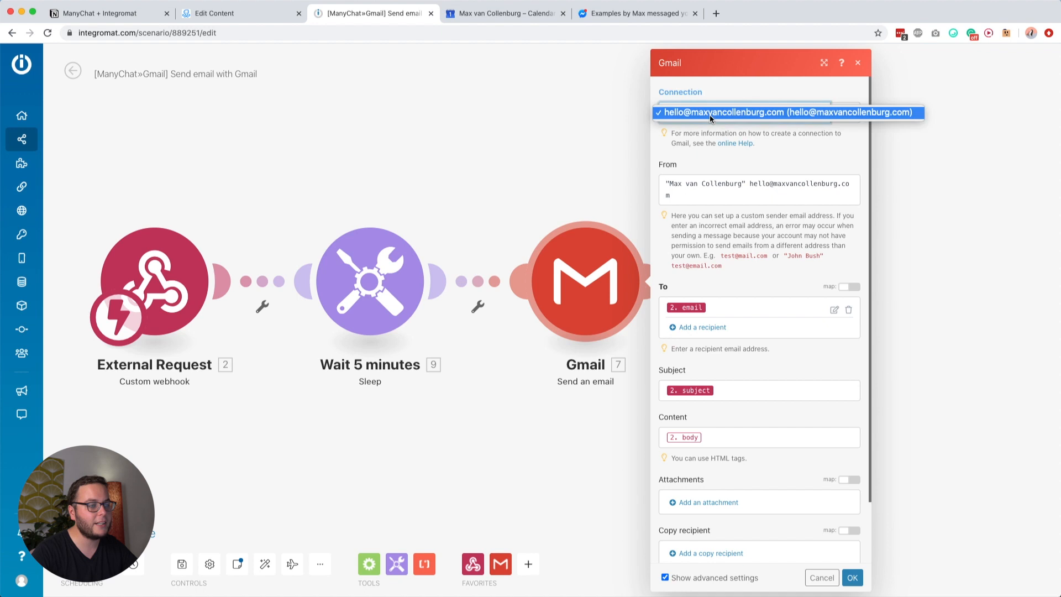
pyautogui.click(681, 84)
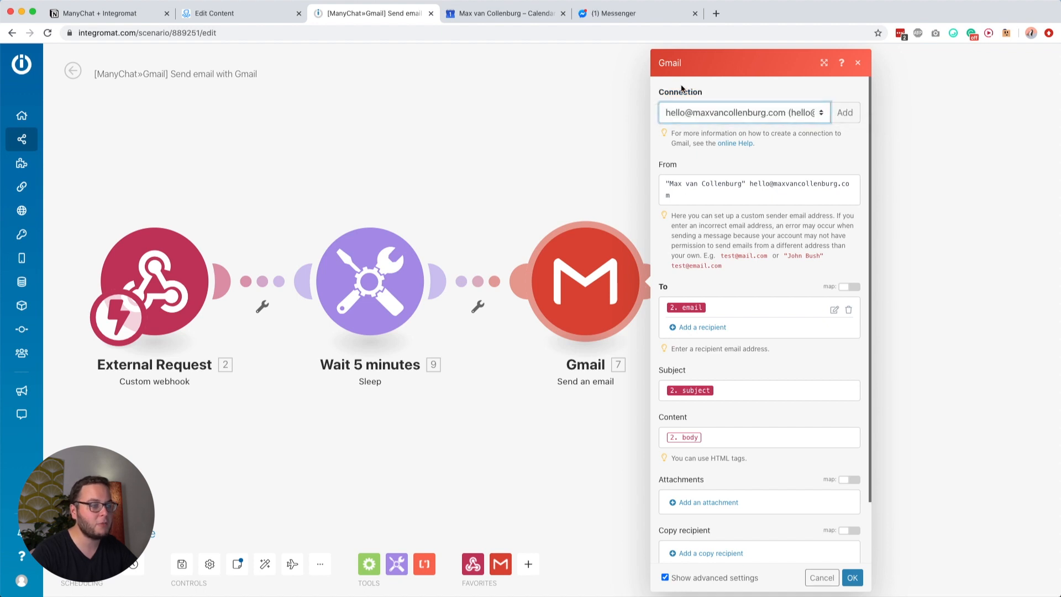
pyautogui.click(683, 113)
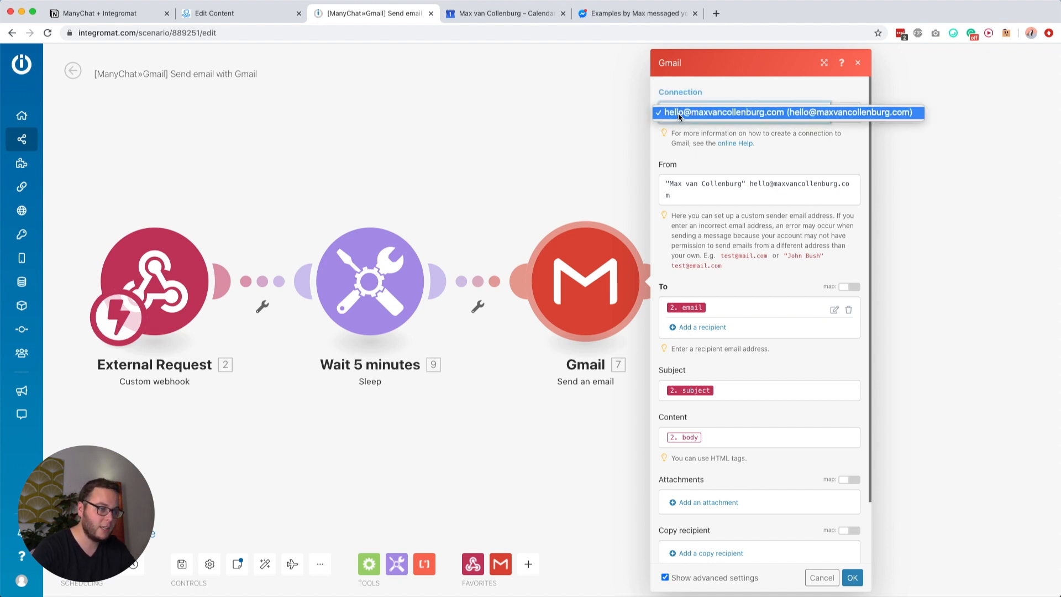
pyautogui.click(680, 139)
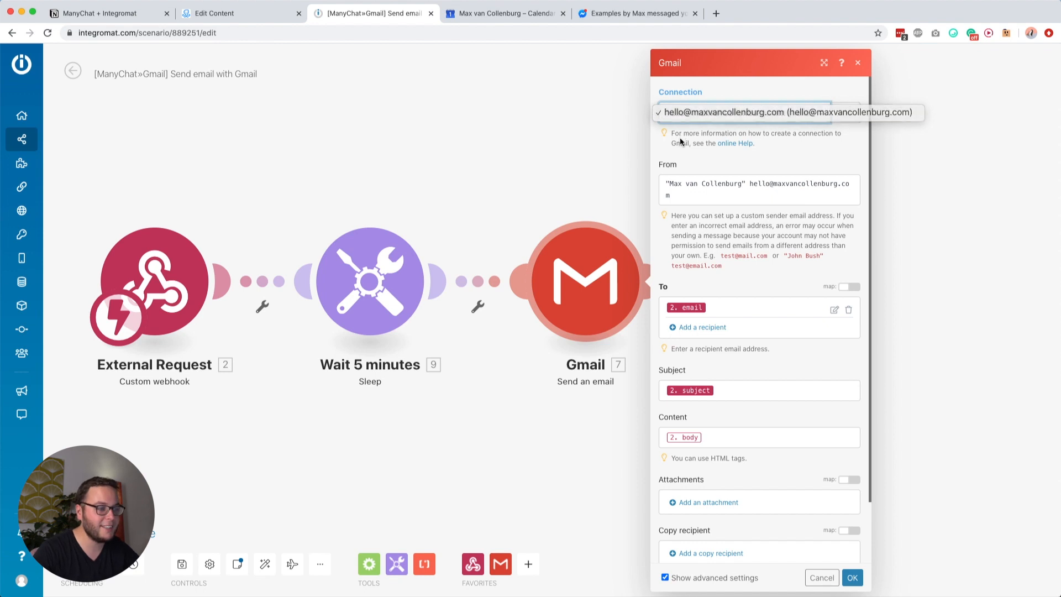
# Step: Review the From sender name and address, then scroll through the email's remaining fields
pyautogui.moveTo(748, 181); pyautogui.dragTo(669, 181)
pyautogui.click(670, 185)
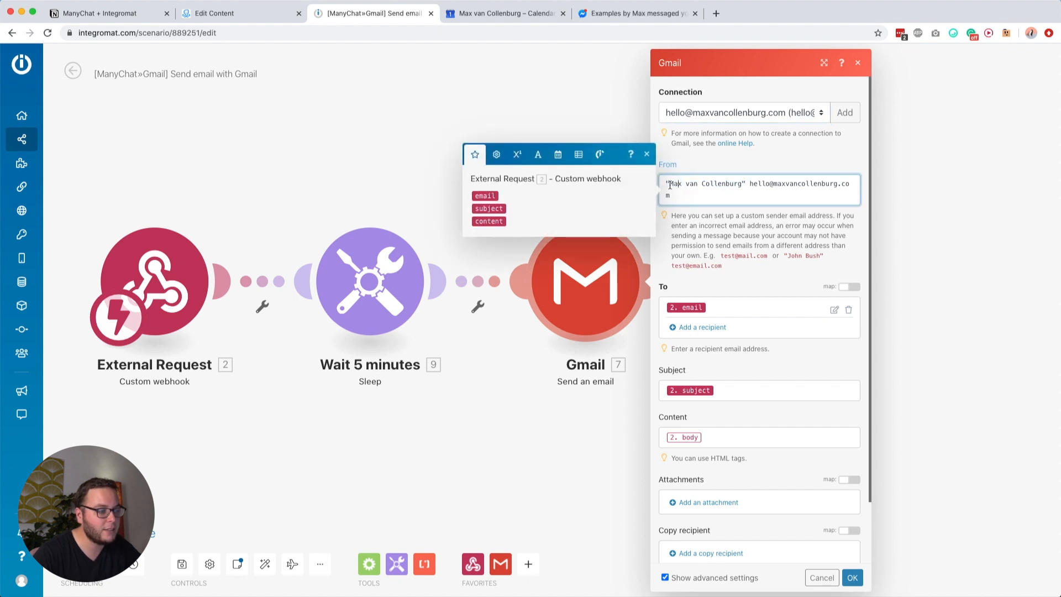
pyautogui.moveTo(750, 184); pyautogui.dragTo(763, 195)
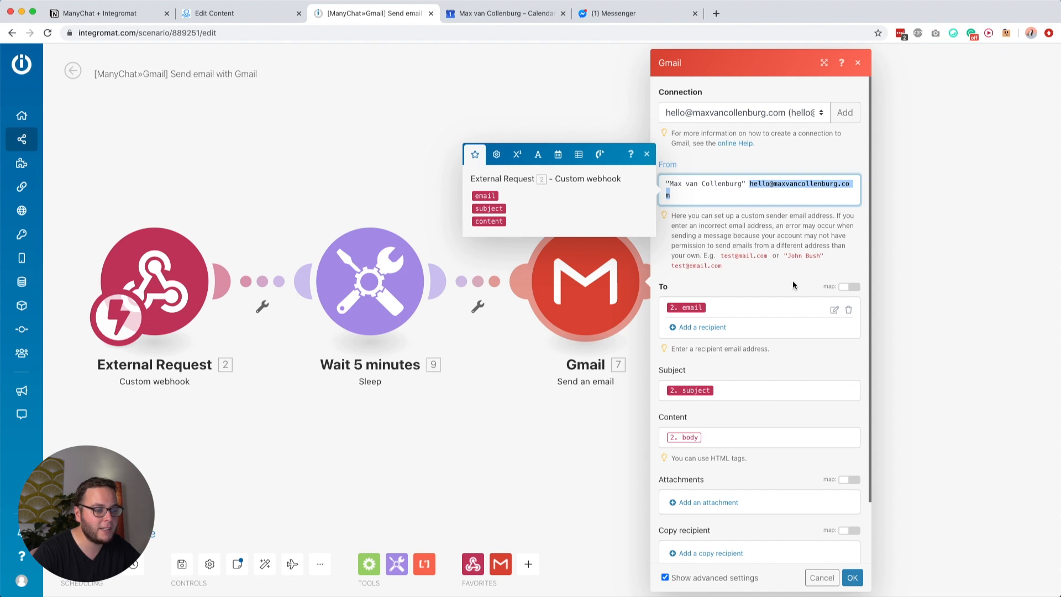
pyautogui.click(770, 243)
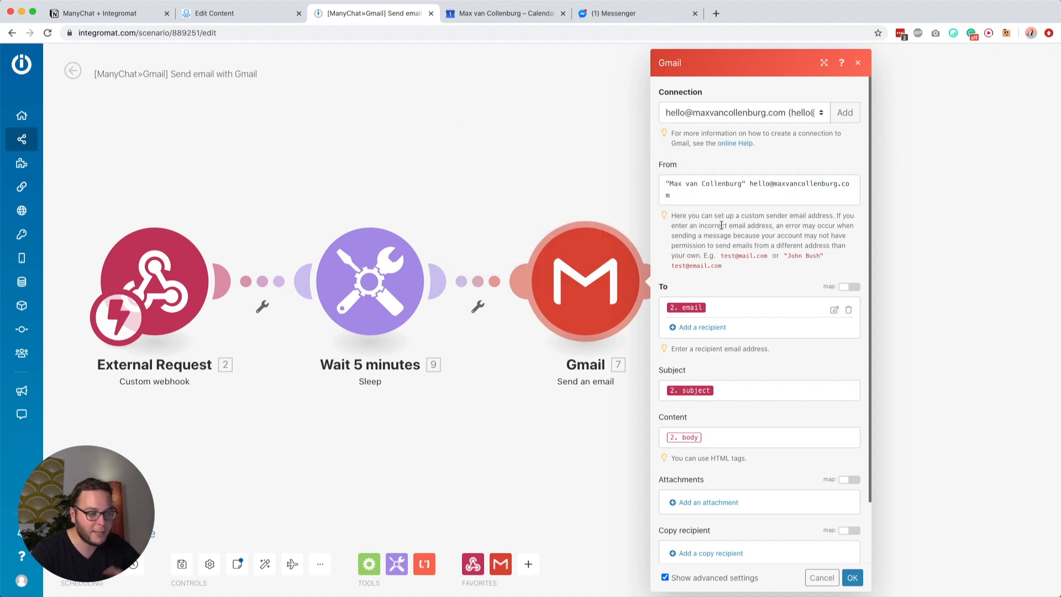
pyautogui.scroll(-2, 722, 226)
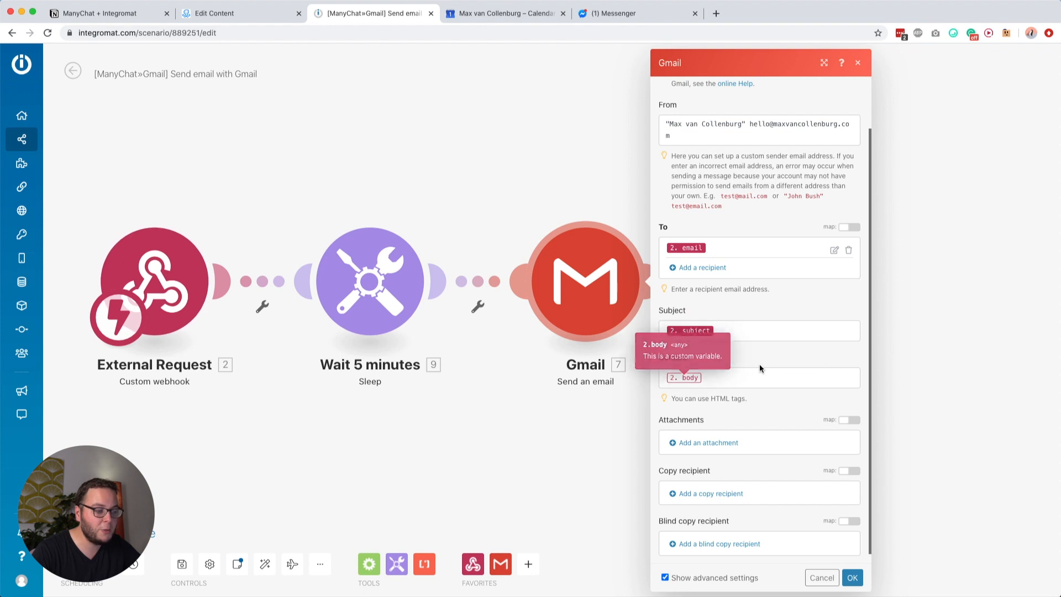
pyautogui.scroll(-1, 761, 361)
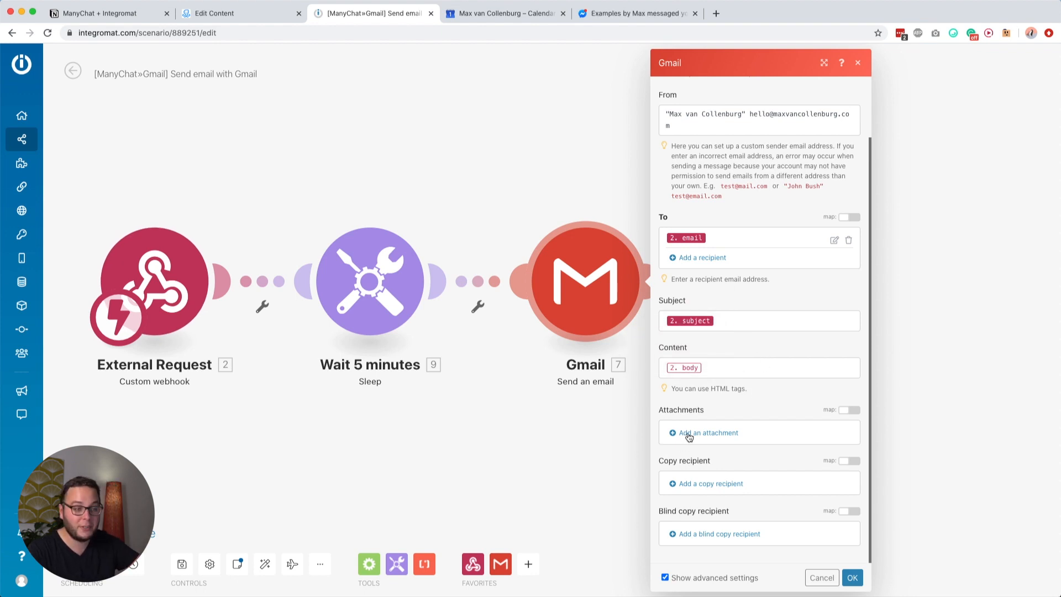
pyautogui.scroll(1, 724, 236)
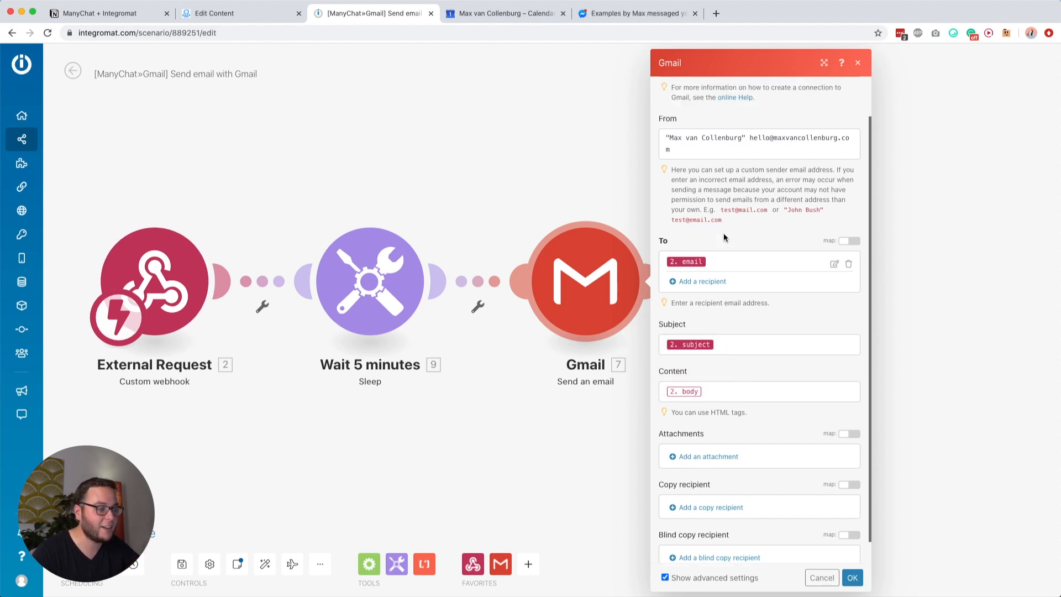
pyautogui.scroll(2, 724, 237)
pyautogui.click(253, 5)
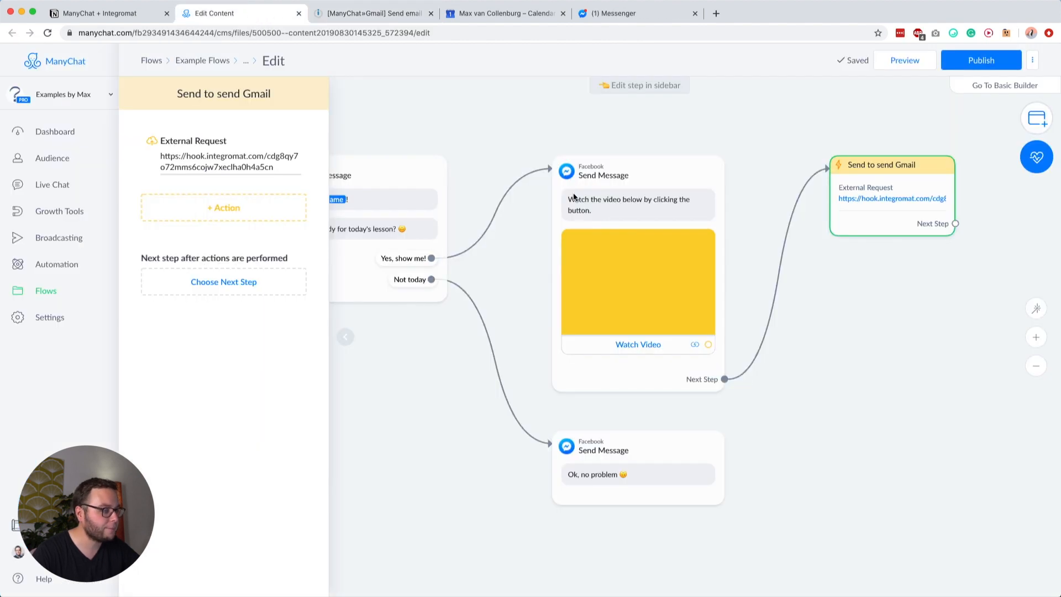
# Step: Set the Send to send Gmail request URL to the copied Integromat webhook address
pyautogui.click(238, 141)
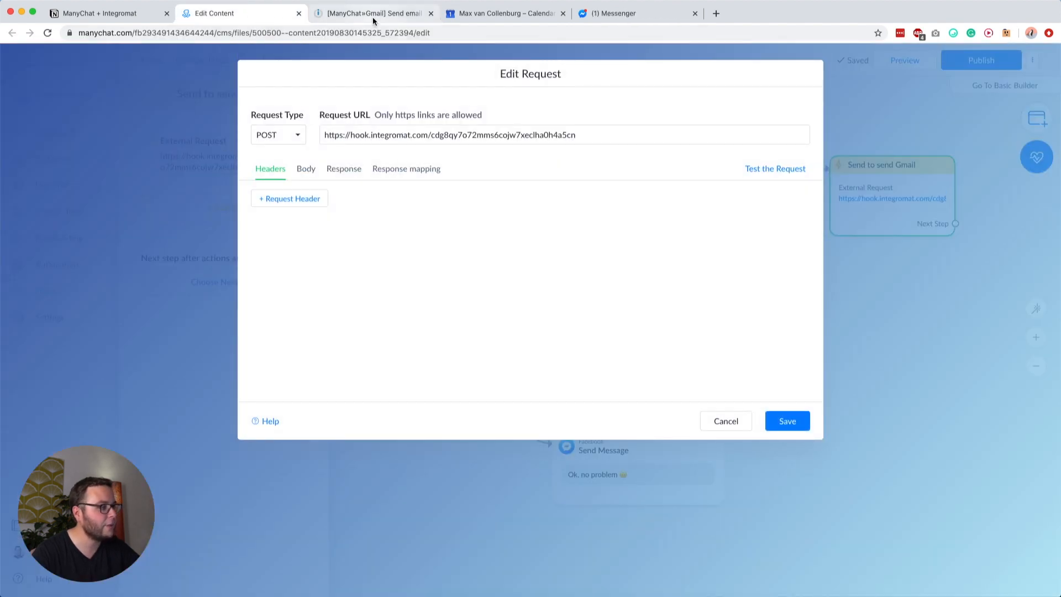
pyautogui.click(373, 13)
pyautogui.click(280, 211)
pyautogui.click(154, 282)
pyautogui.click(332, 273)
pyautogui.press('super+c')
pyautogui.click(247, 16)
pyautogui.tripleClick(360, 134)
pyautogui.press('super+v')
pyautogui.click(519, 269)
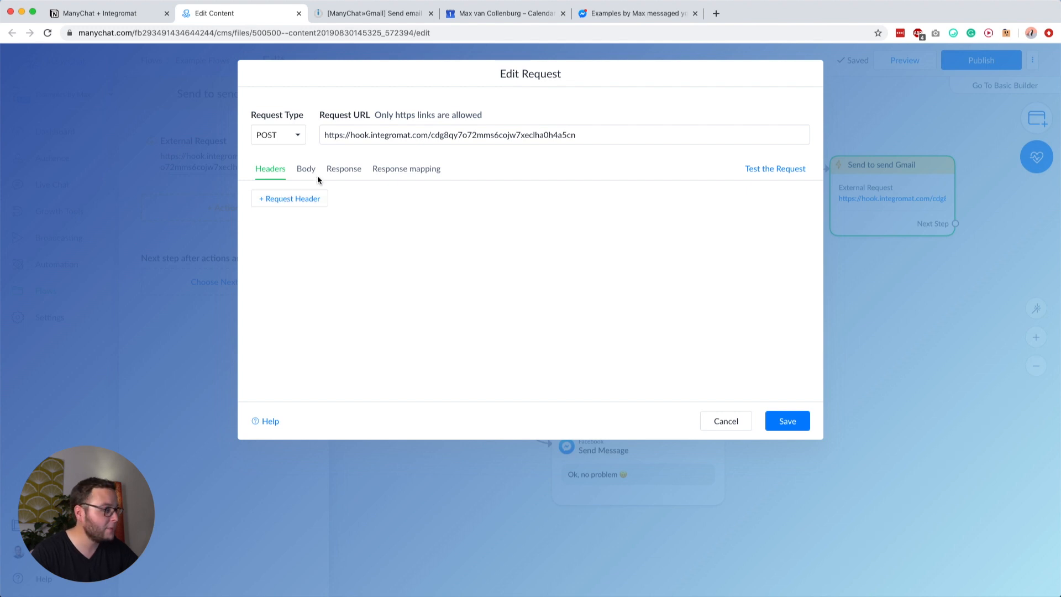
# Step: Review the request body JSON's email, subject and HTML body keys
pyautogui.click(306, 170)
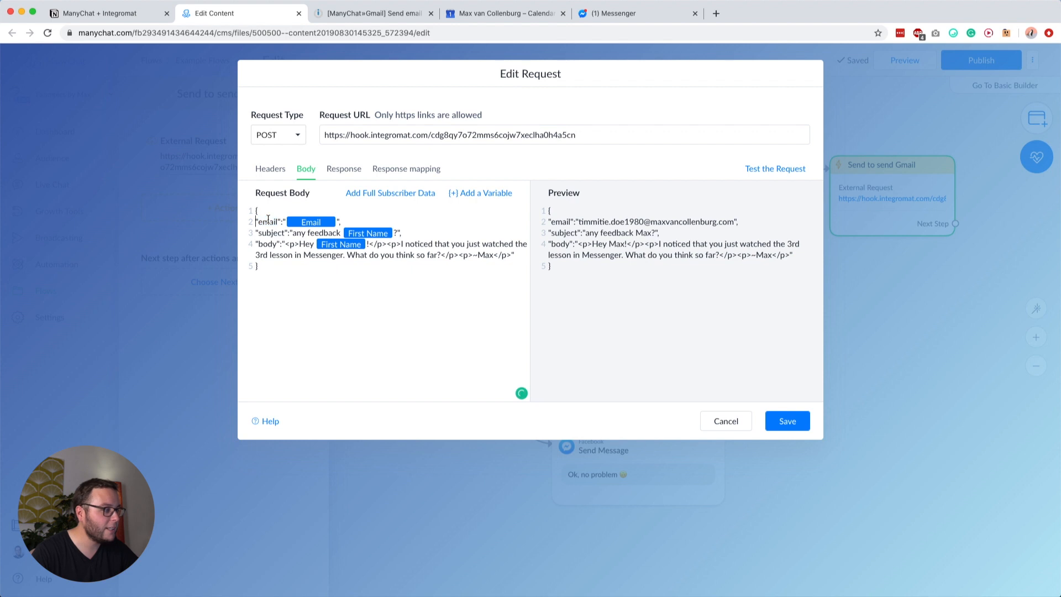
pyautogui.doubleClick(268, 221)
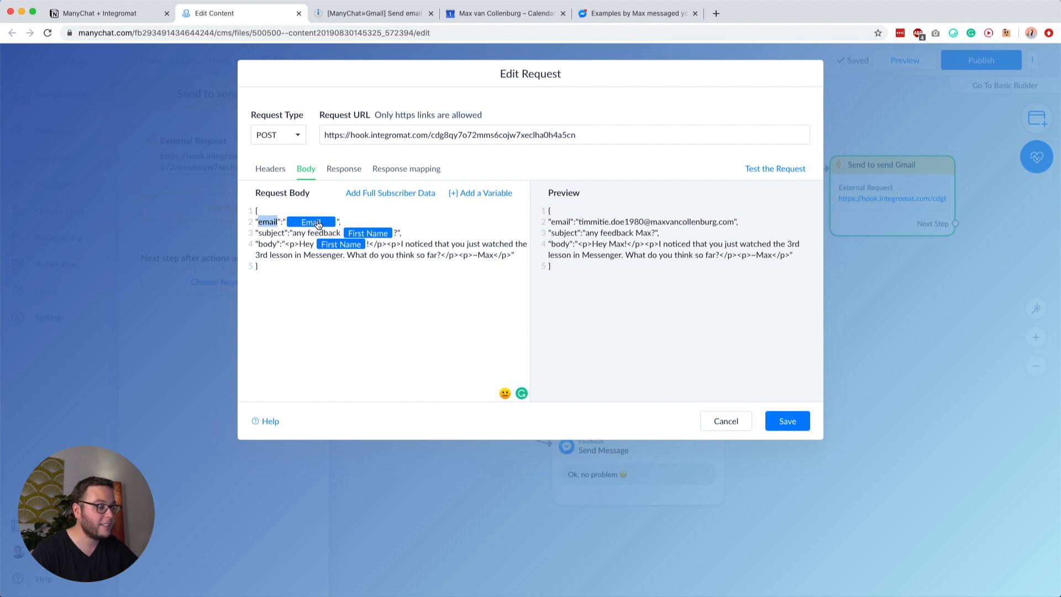
pyautogui.doubleClick(265, 233)
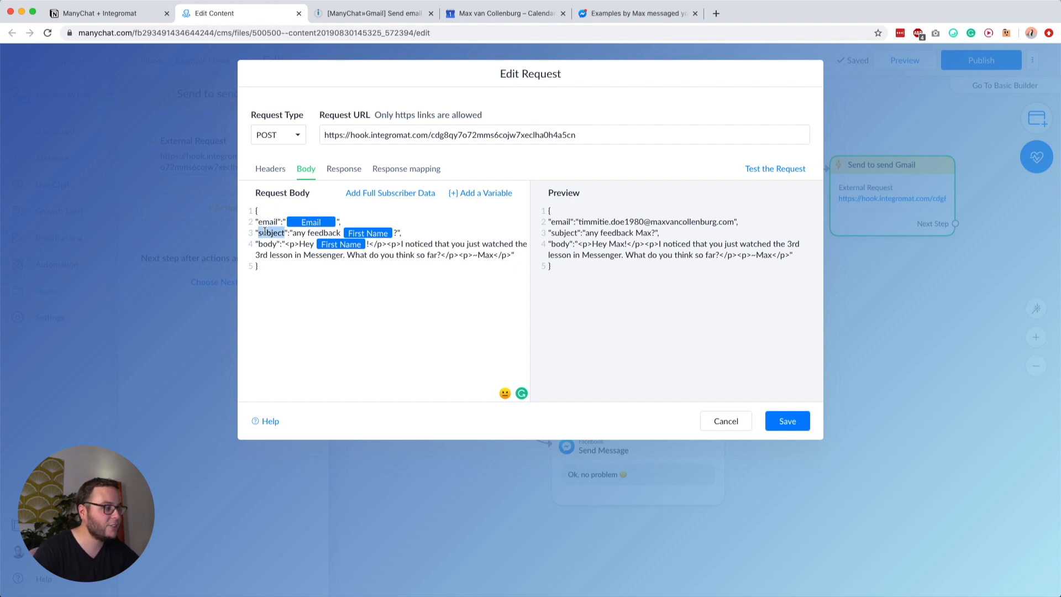
pyautogui.click(273, 233)
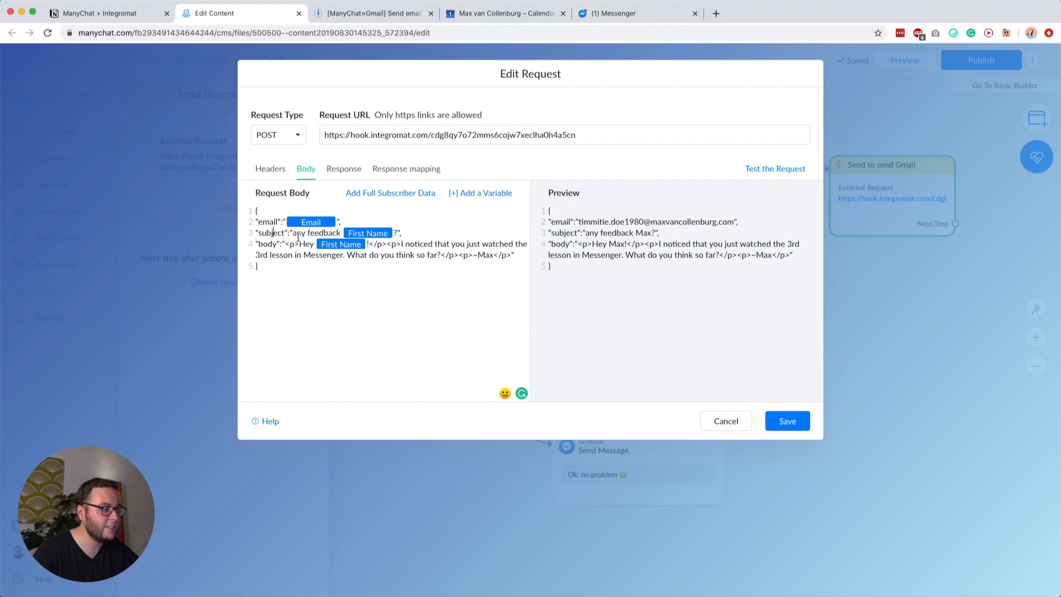
pyautogui.doubleClick(268, 243)
pyautogui.click(293, 244)
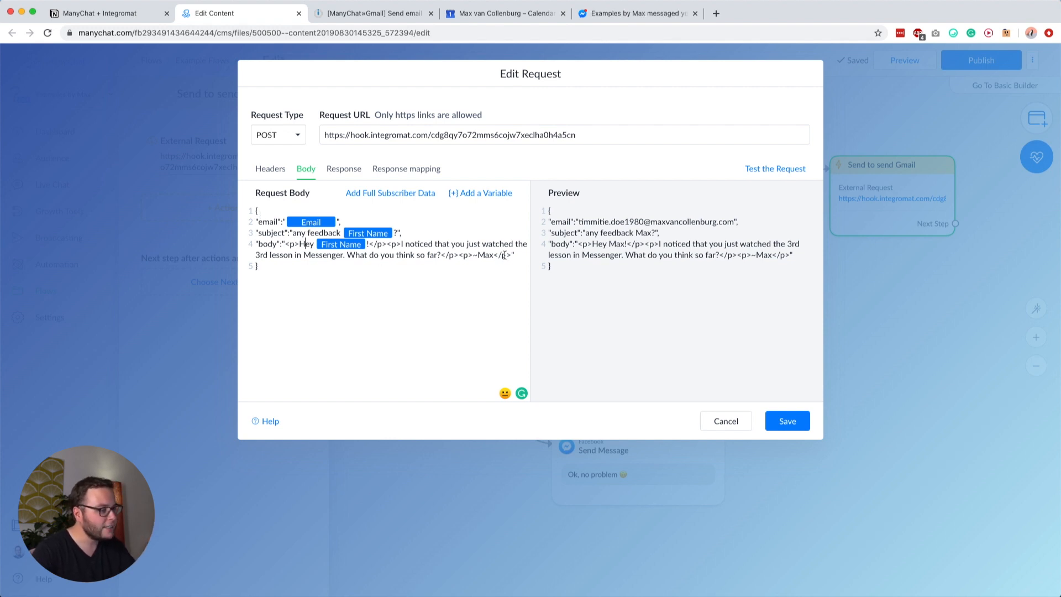
pyautogui.moveTo(513, 254); pyautogui.dragTo(285, 243)
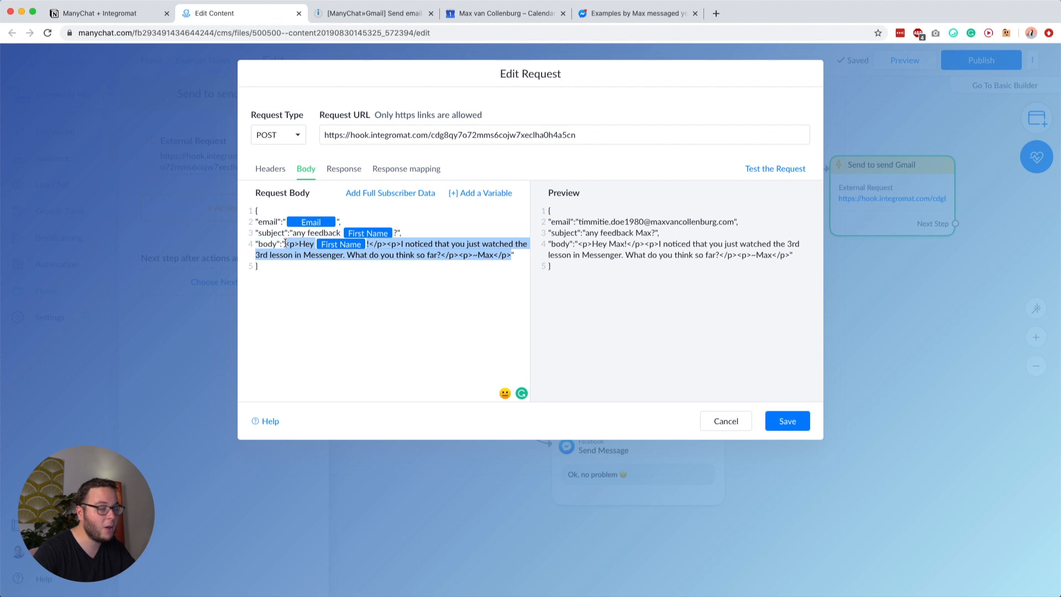
# Step: Type test paragraphs '<p>Text here' and '<p>Second row of text.</p>' below the JSON body
pyautogui.click(331, 284)
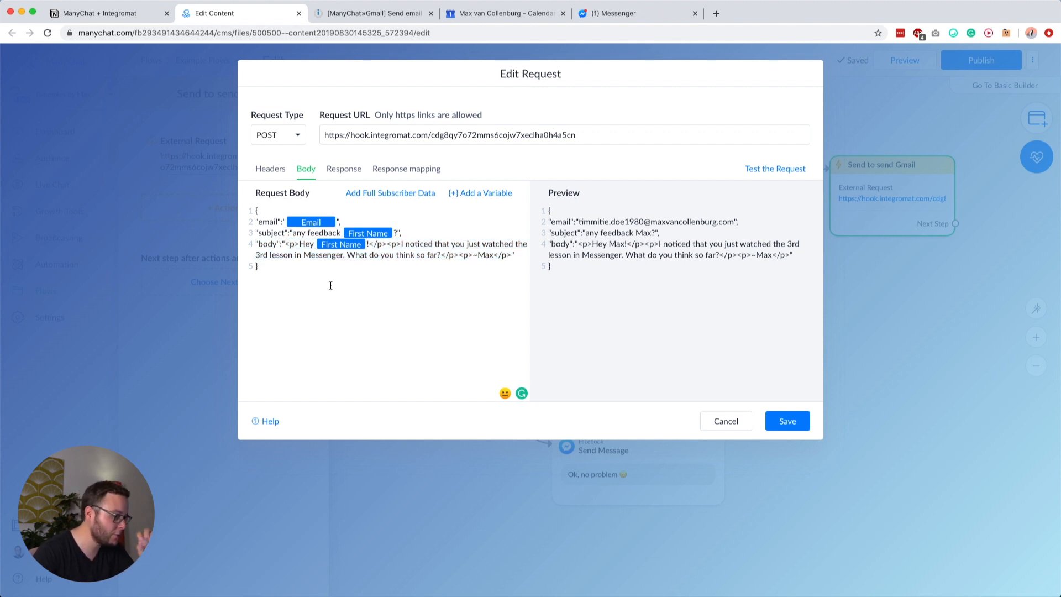
pyautogui.press('Return')
pyautogui.press('Return')
pyautogui.write('<p>')
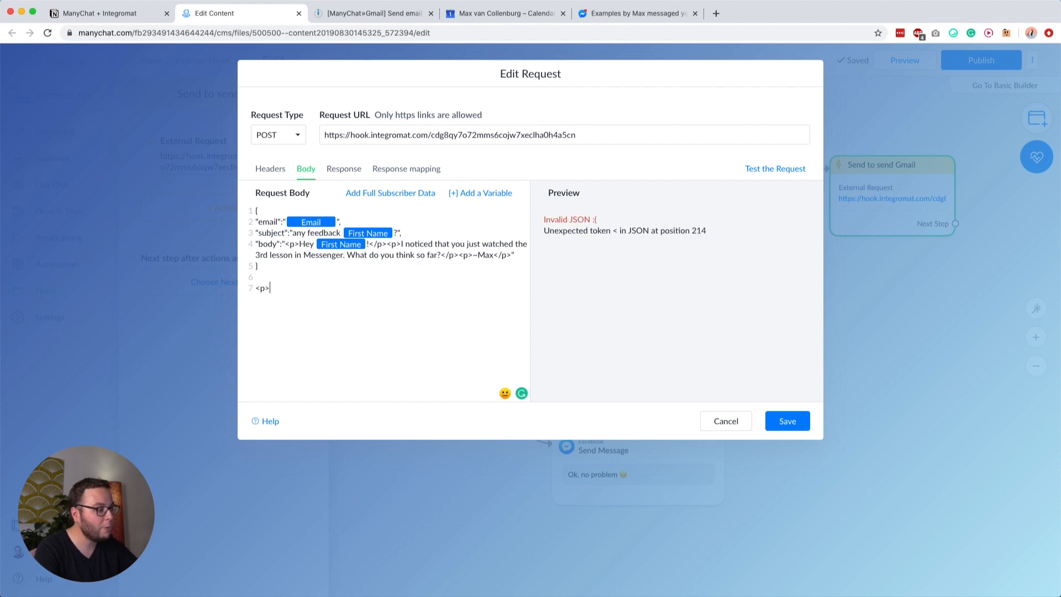
pyautogui.write('Text here')
pyautogui.hotkey('shift', 'Left')
pyautogui.hotkey('shift', 'Left')
pyautogui.press('Right')
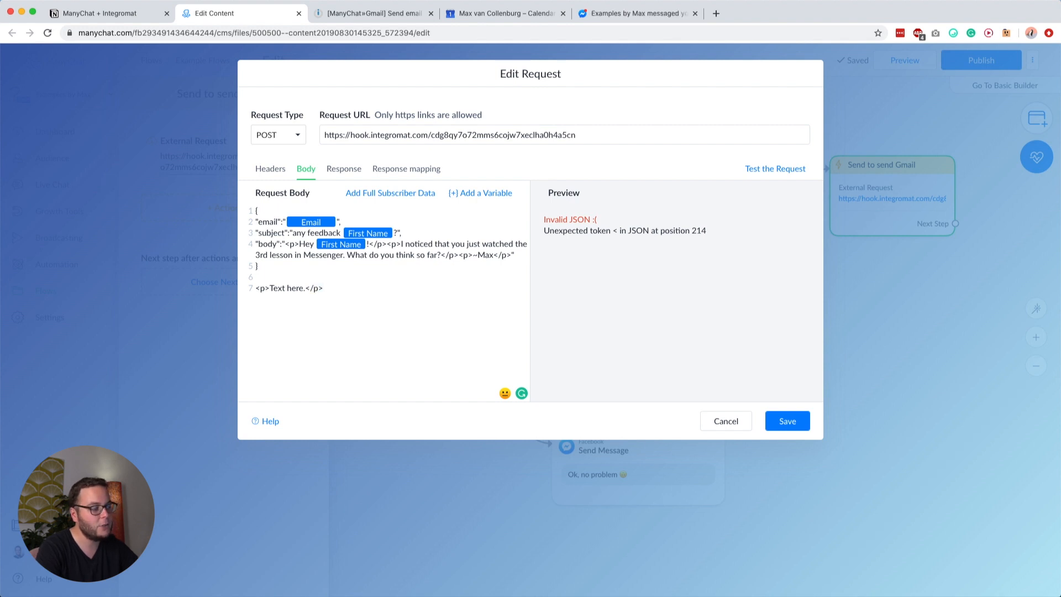
pyautogui.write('<p')
pyautogui.press('Return')
pyautogui.write('<p>Second row of text.</p>')
pyautogui.click(256, 299)
pyautogui.press('BackSpace')
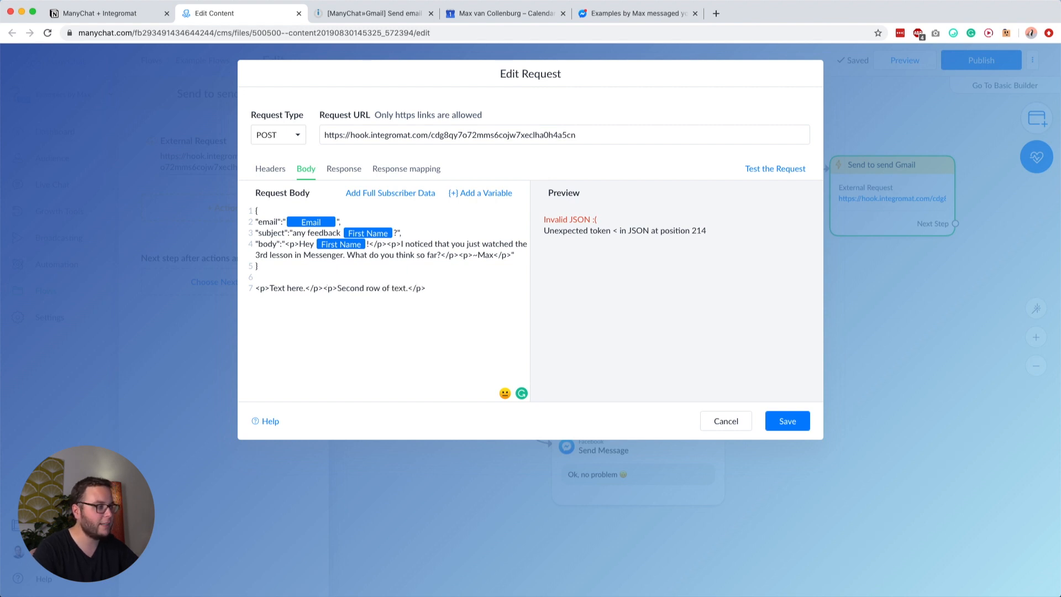
# Step: Delete the test paragraph lines to restore valid JSON, save the request and publish the flow
pyautogui.moveTo(284, 244); pyautogui.dragTo(513, 255)
pyautogui.click(513, 254)
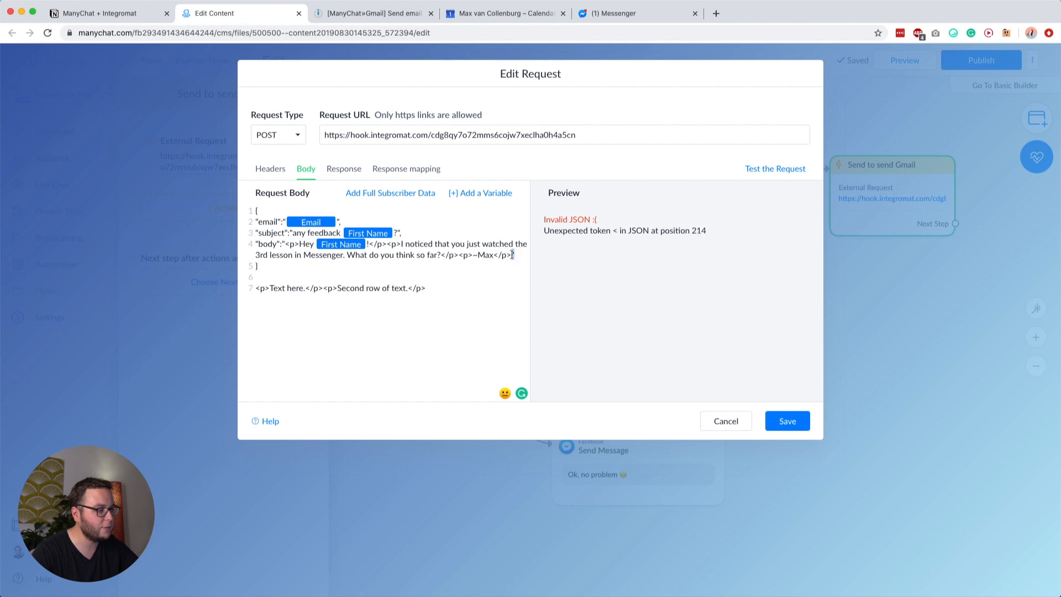
pyautogui.moveTo(426, 288); pyautogui.dragTo(256, 288)
pyautogui.press('BackSpace')
pyautogui.press('BackSpace')
pyautogui.press('BackSpace')
pyautogui.click(785, 422)
pyautogui.click(981, 61)
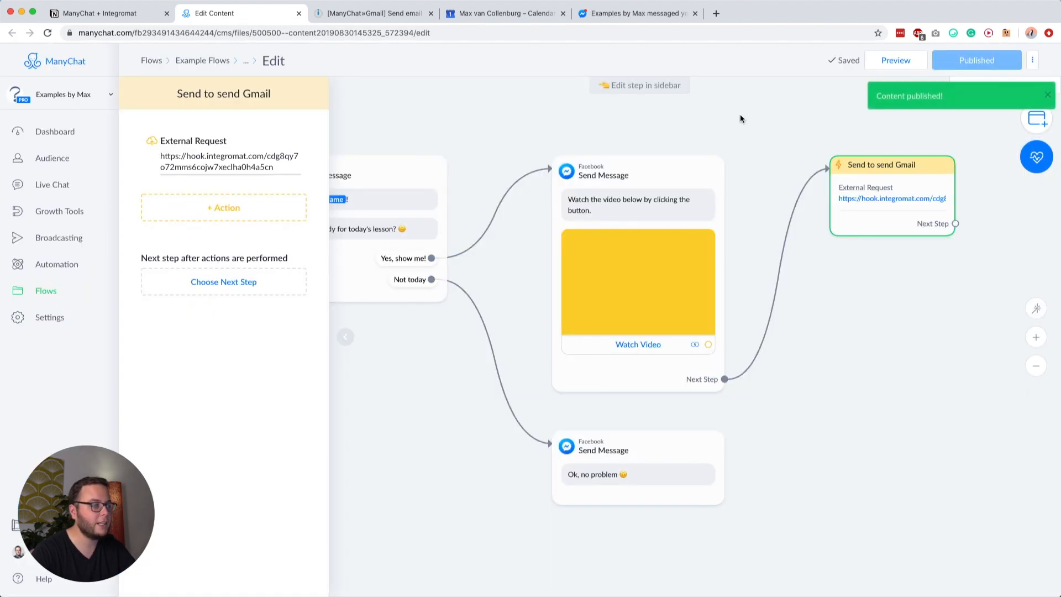
# Step: Send a flow preview to Messenger, then save the Gmail scenario and run it once
pyautogui.click(740, 119)
pyautogui.click(896, 60)
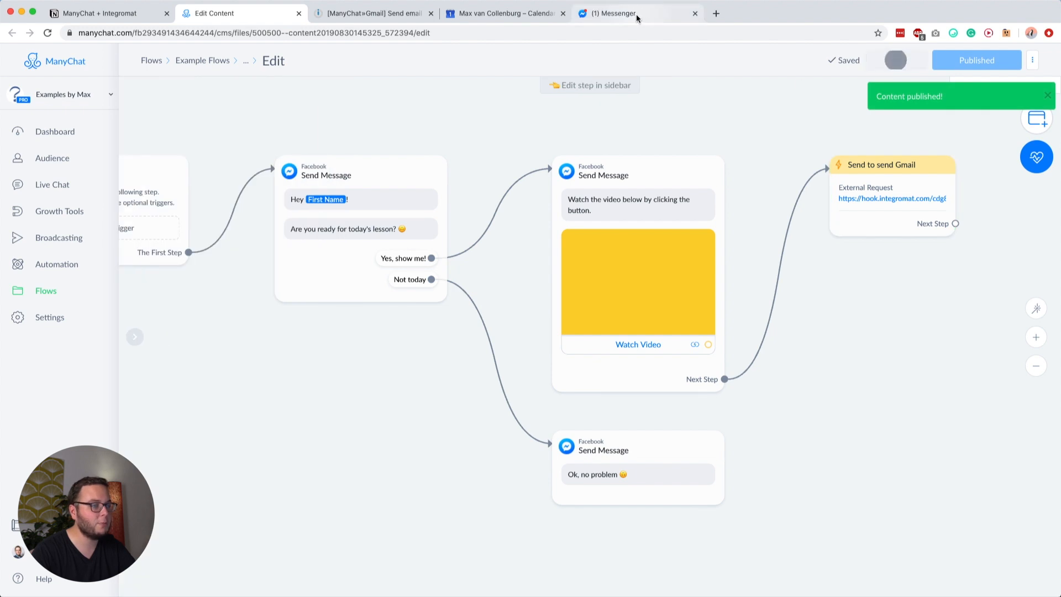
pyautogui.click(404, 15)
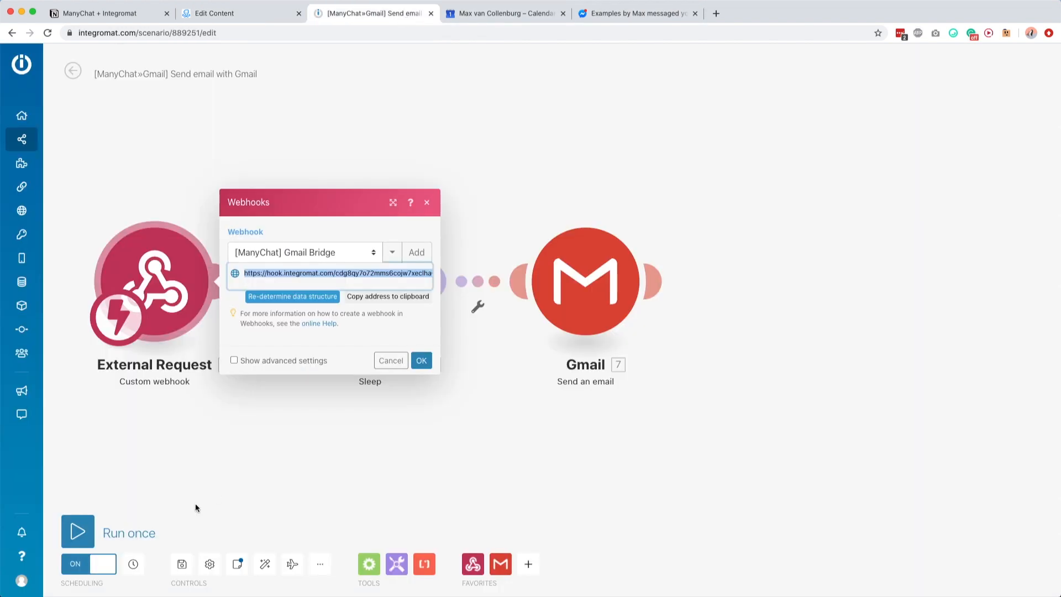
pyautogui.click(178, 562)
pyautogui.click(88, 525)
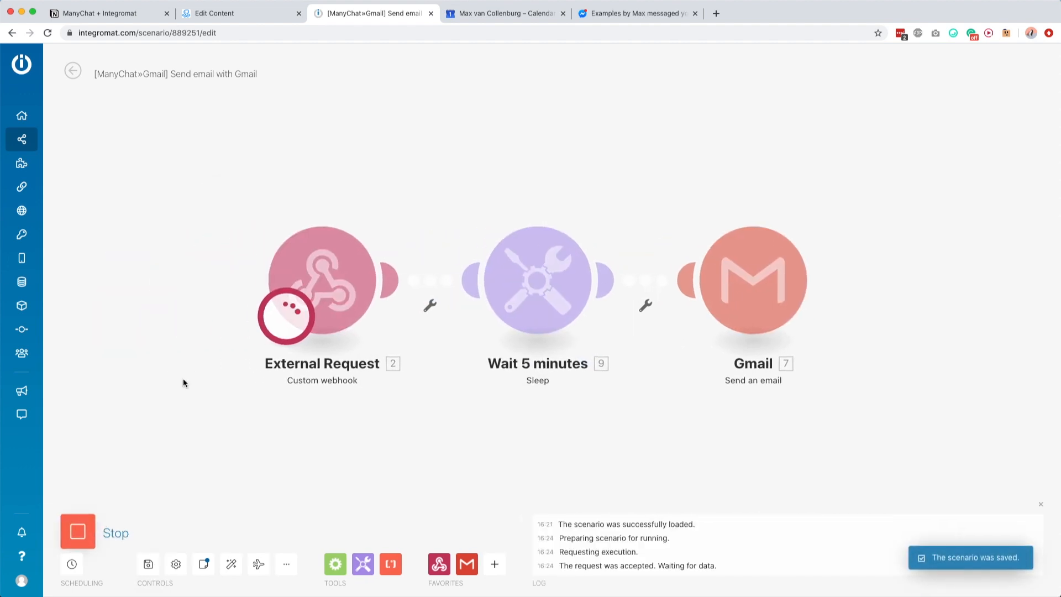
pyautogui.click(618, 11)
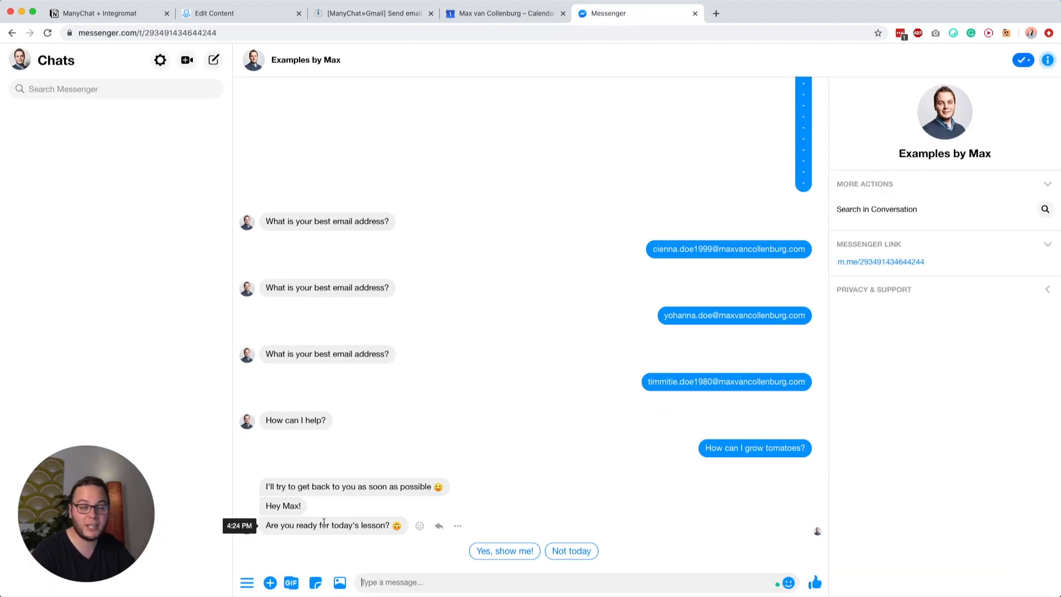
# Step: Reply 'Yes, show me!' to the Messenger lesson prompt to trigger the scenario run
pyautogui.click(497, 551)
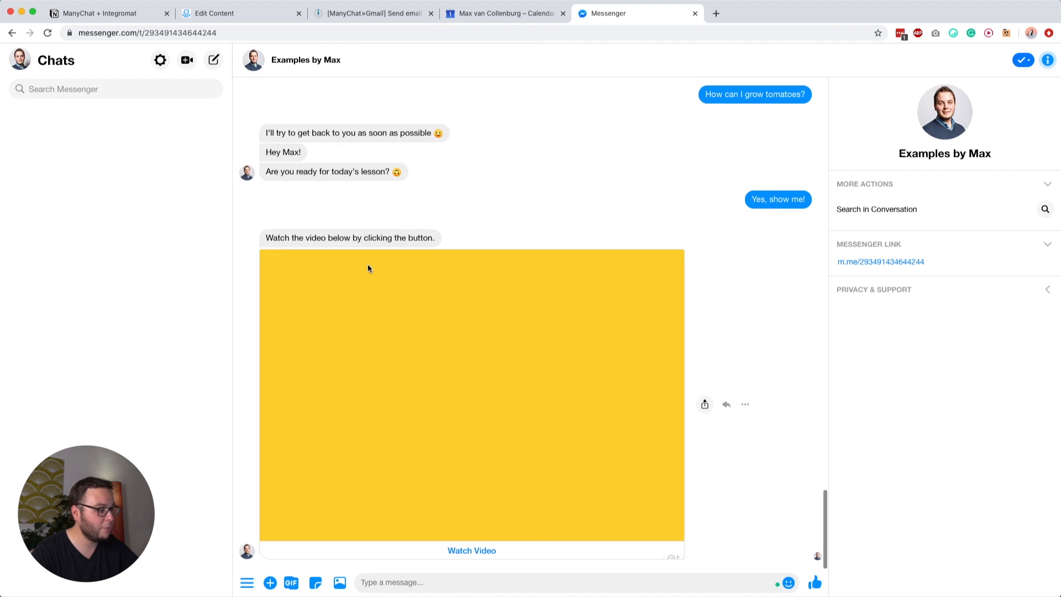
pyautogui.click(371, 13)
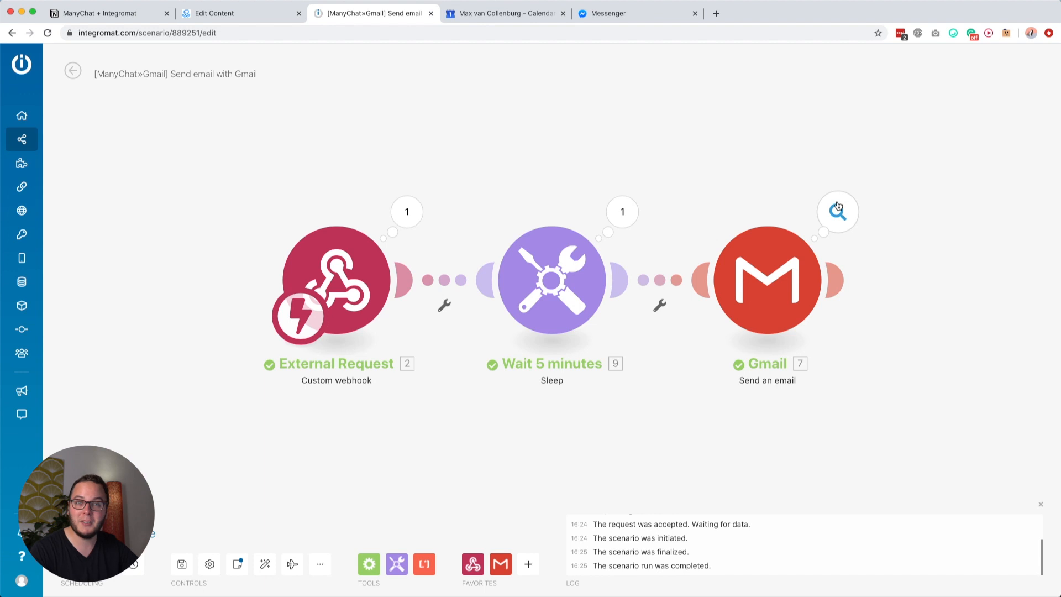
# Step: Check the webhook's received email address, subject and body in its run output
pyautogui.click(407, 212)
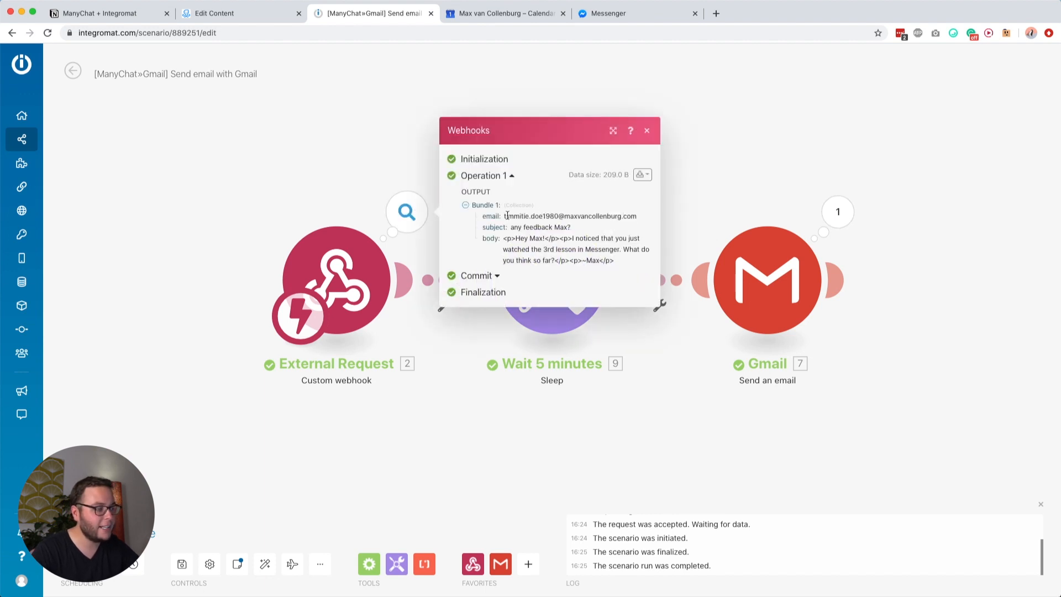
pyautogui.moveTo(504, 215); pyautogui.dragTo(631, 213)
pyautogui.moveTo(510, 227); pyautogui.dragTo(566, 227)
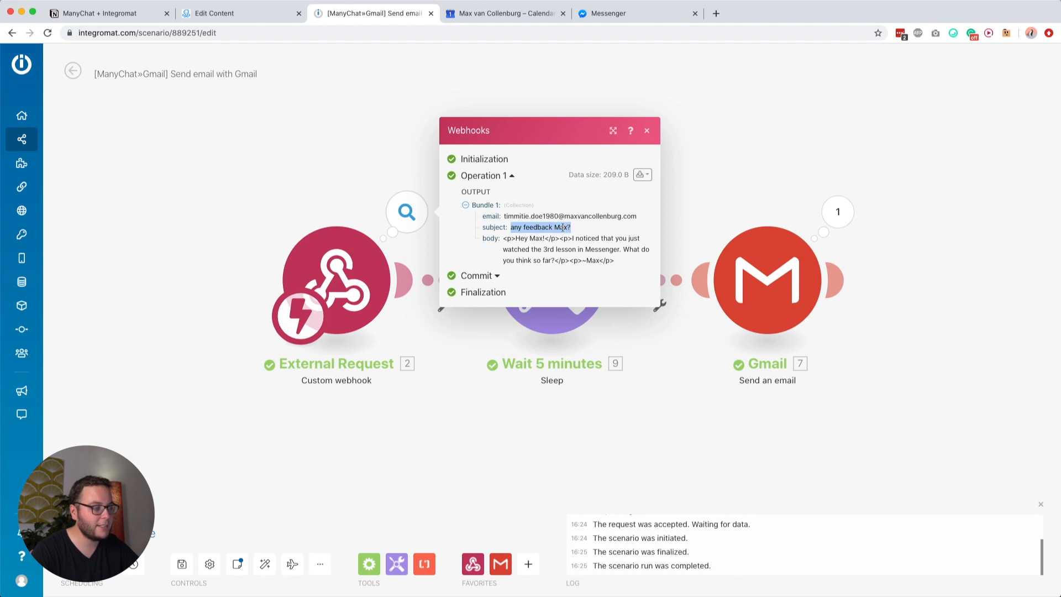
pyautogui.click(495, 230)
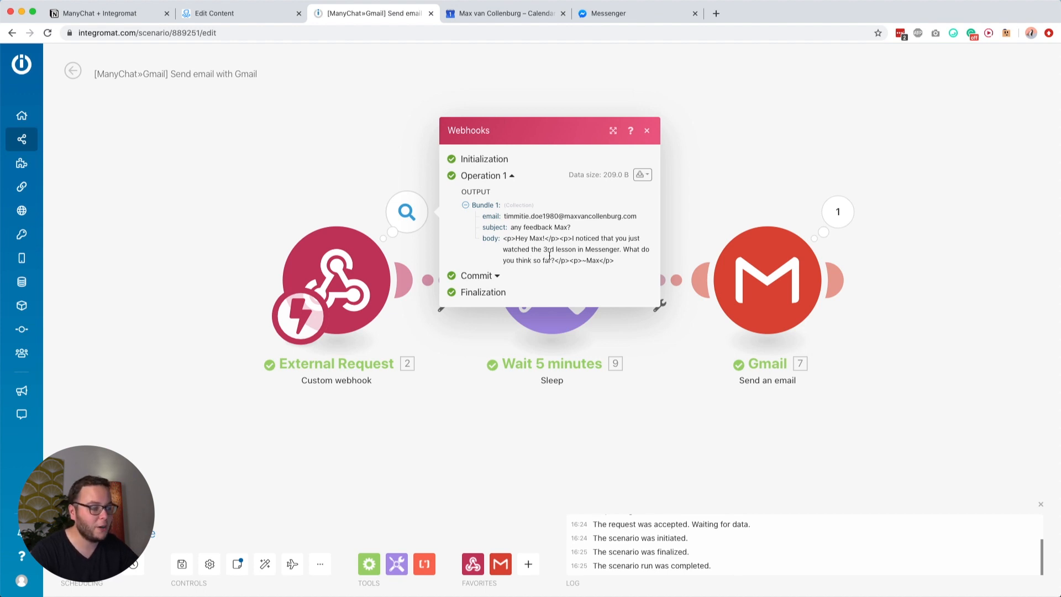
pyautogui.moveTo(585, 261); pyautogui.dragTo(600, 259)
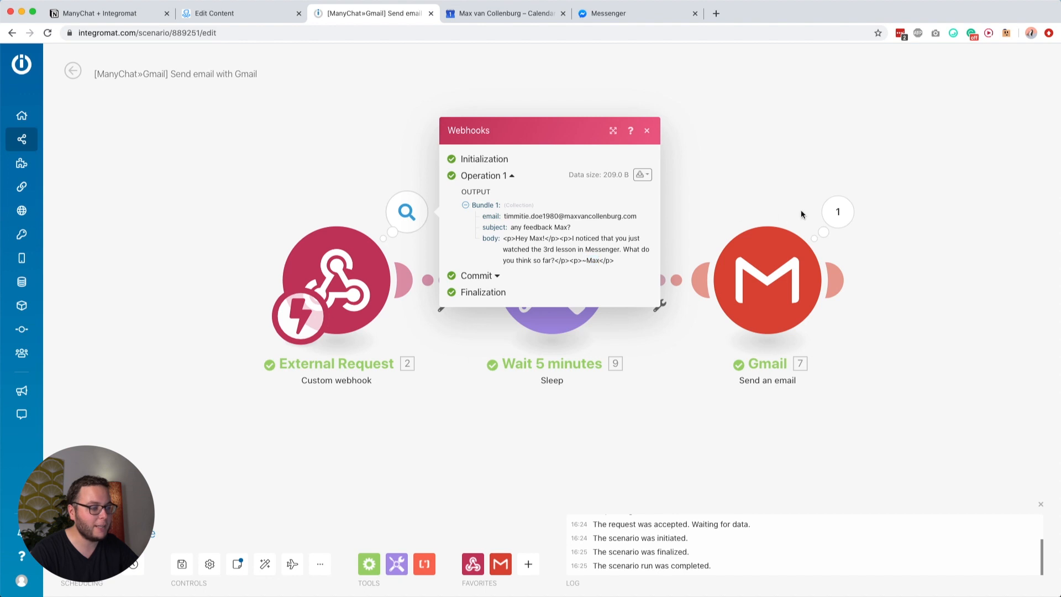
pyautogui.click(714, 168)
# Step: Check the Wait step, then the Gmail step's sent sender, content and subject
pyautogui.click(625, 199)
pyautogui.click(567, 156)
pyautogui.click(828, 202)
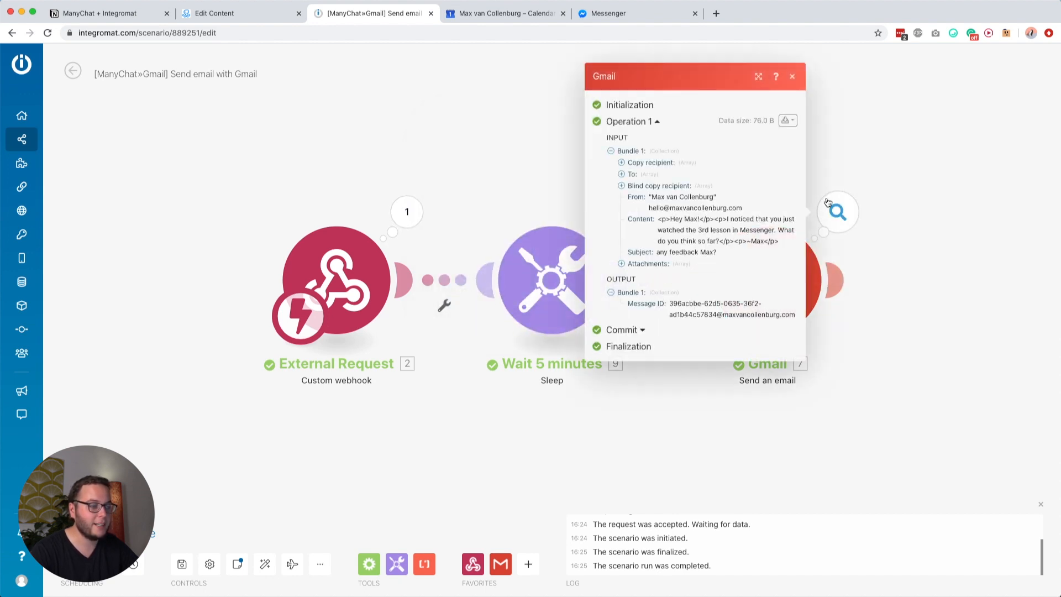
pyautogui.moveTo(649, 195); pyautogui.dragTo(745, 204)
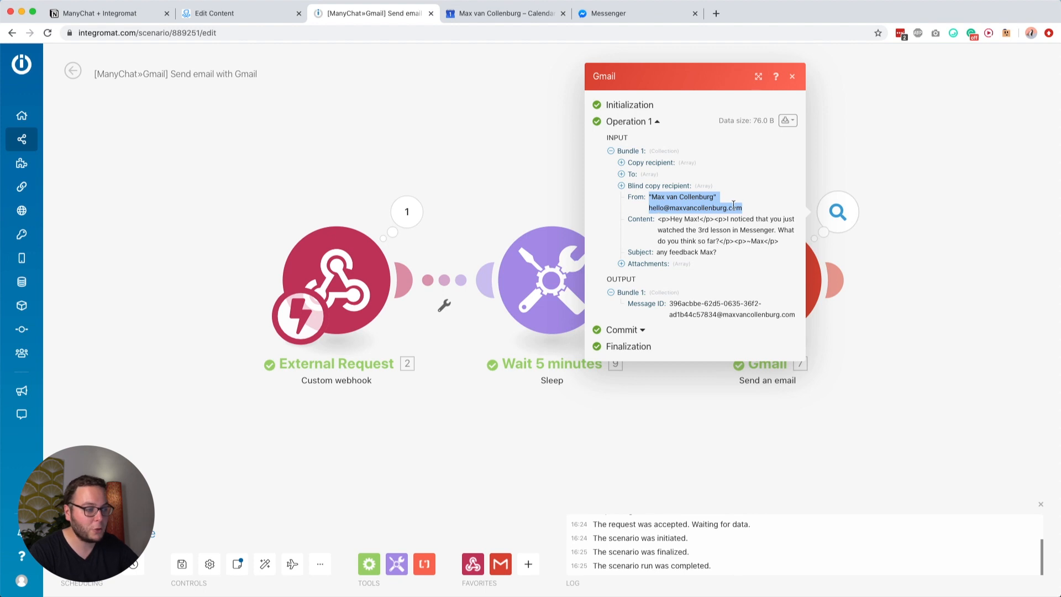
pyautogui.doubleClick(641, 219)
pyautogui.click(685, 218)
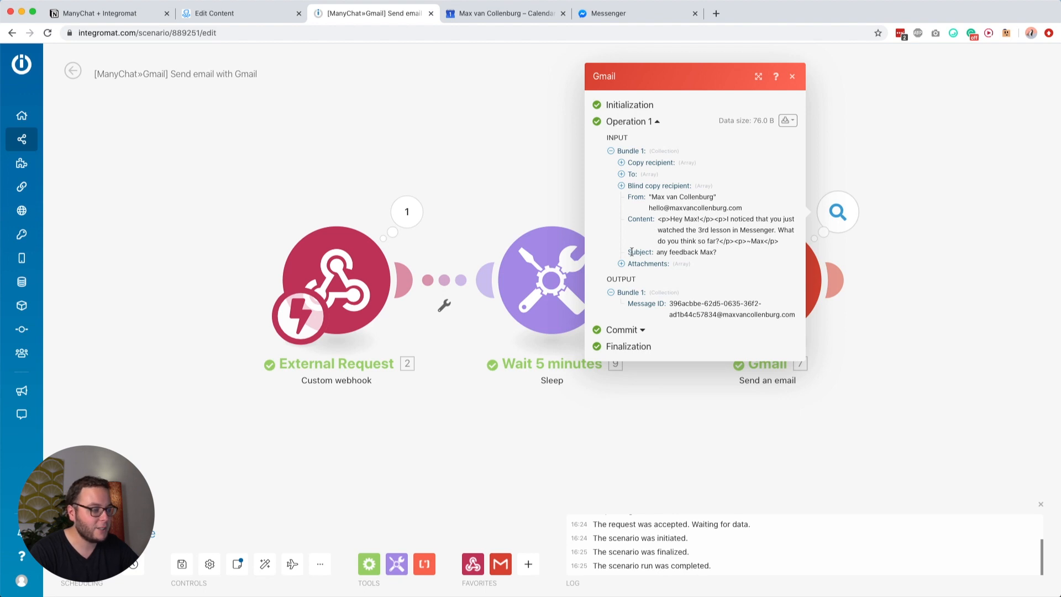
pyautogui.moveTo(658, 252); pyautogui.dragTo(691, 264)
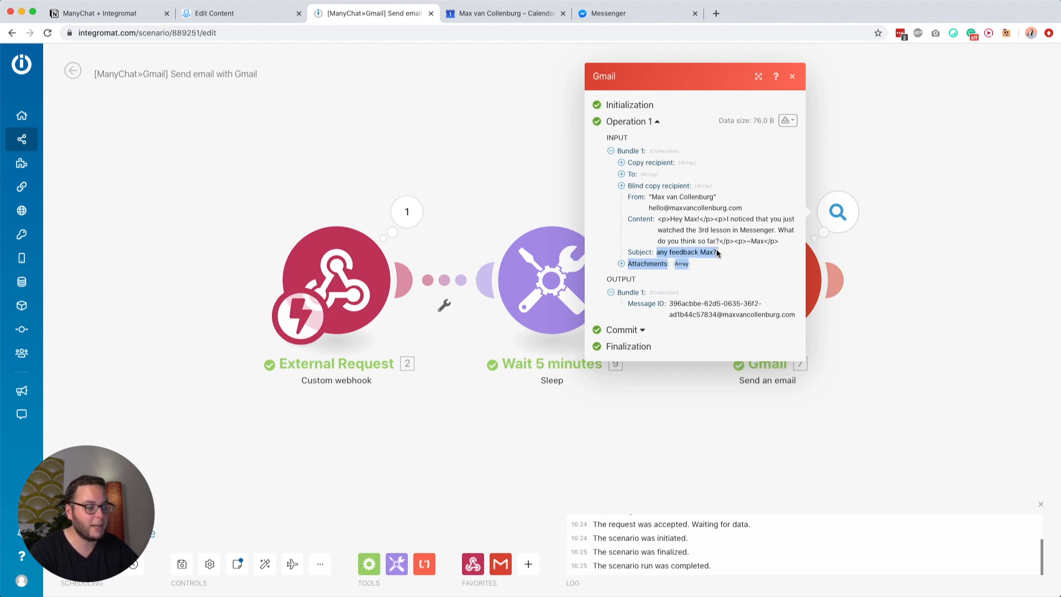
pyautogui.click(907, 293)
# Step: Look over the ManyChat lesson sequence, recheck the Gmail run details, and return to the flow
pyautogui.click(244, 14)
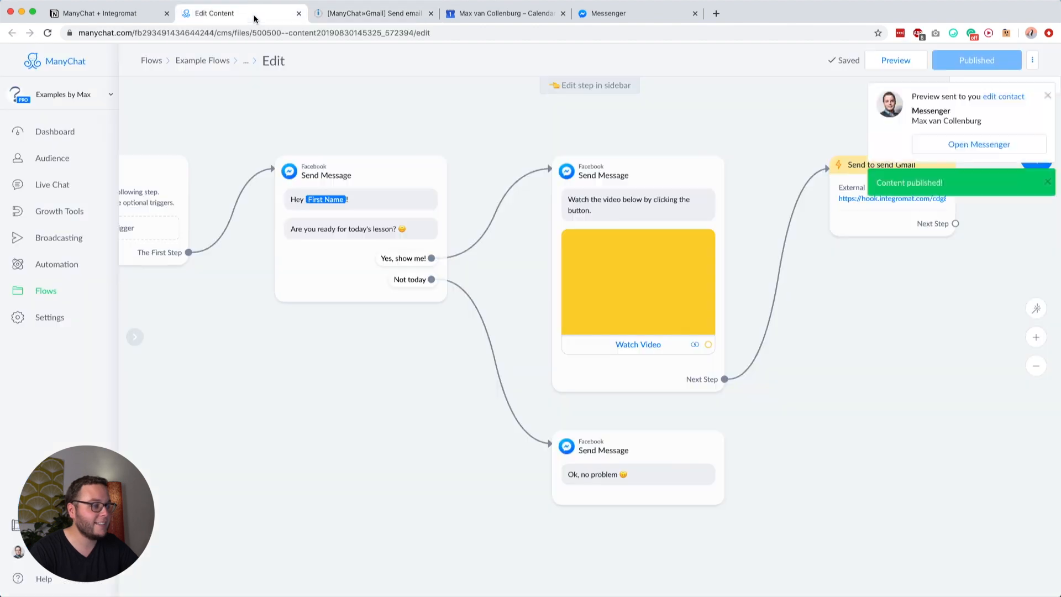
pyautogui.moveTo(868, 317); pyautogui.dragTo(771, 323)
pyautogui.scroll(-1, 768, 324)
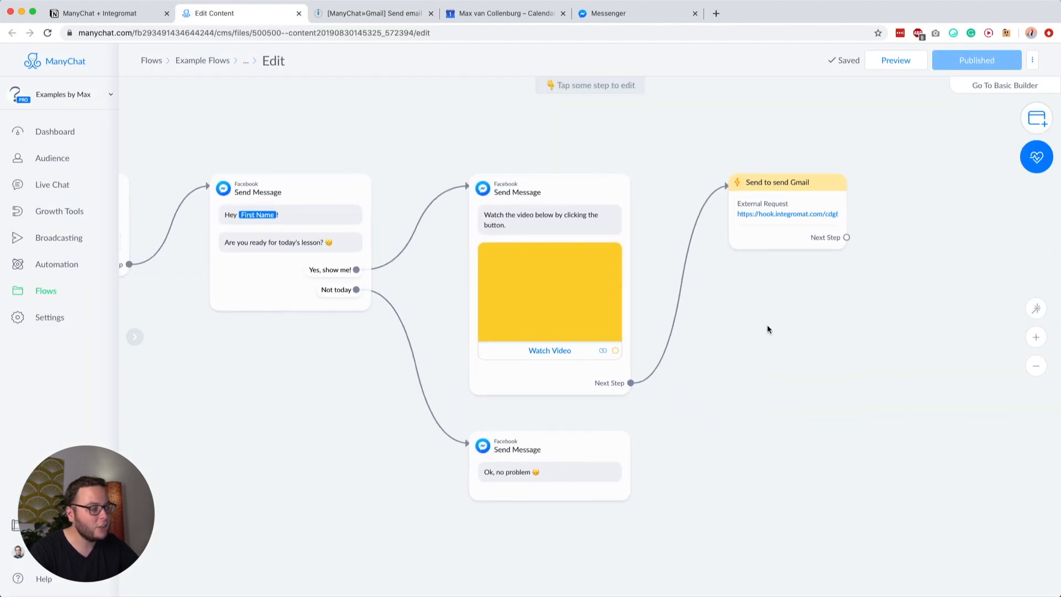
pyautogui.click(379, 12)
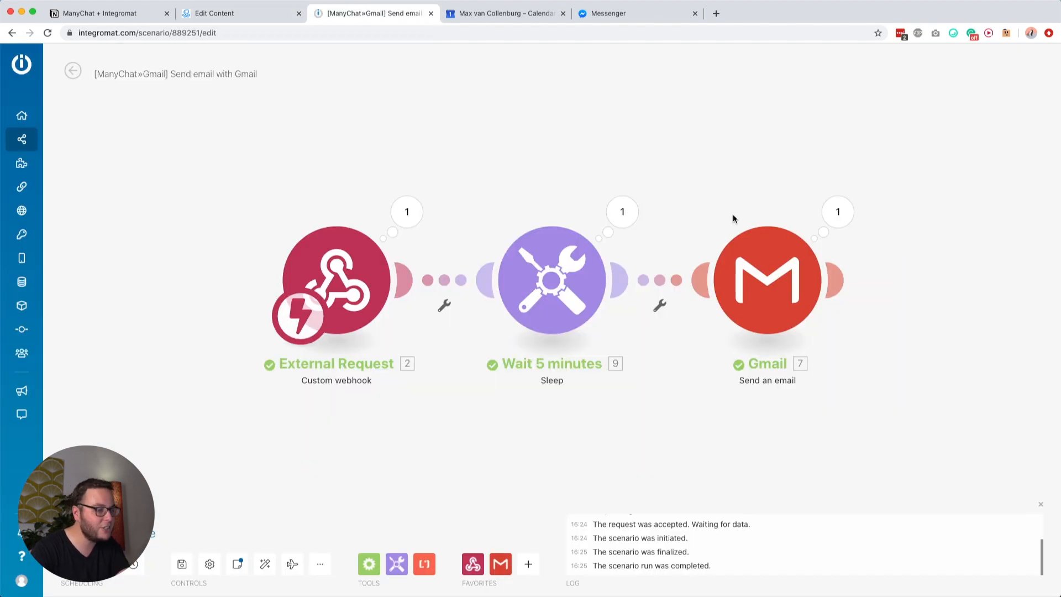
pyautogui.click(824, 200)
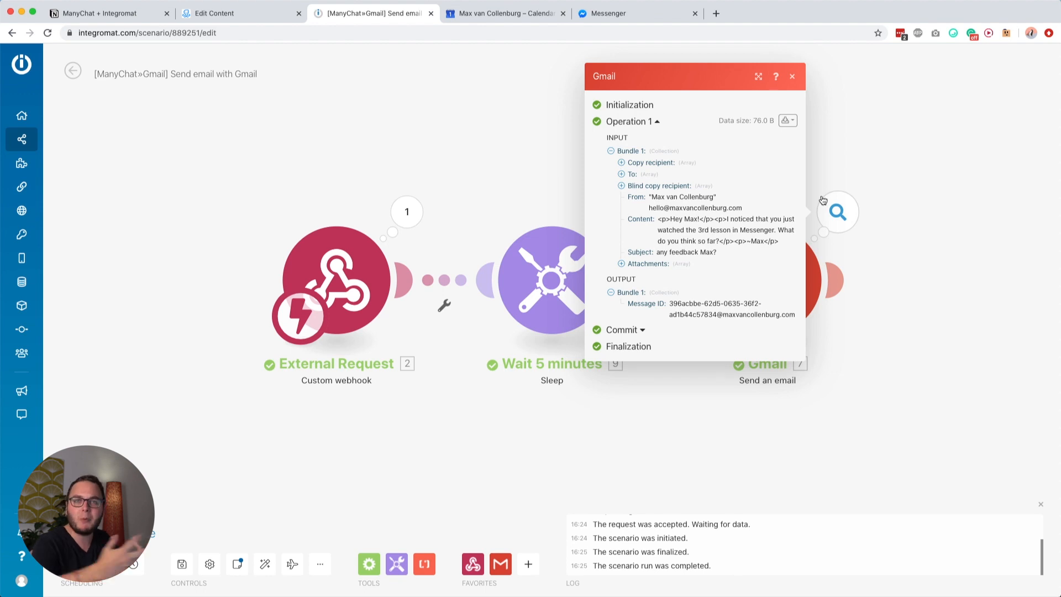
pyautogui.click(495, 174)
pyautogui.click(209, 17)
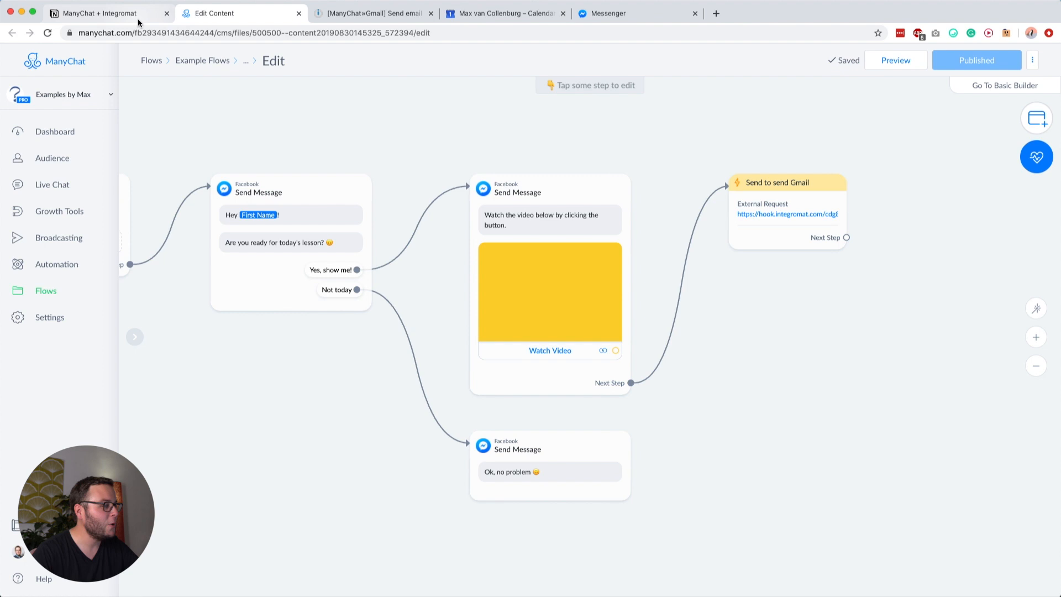
# Step: Expand Possibility #3 in Notion and close the ManyChat flow and Gmail scenario tabs
pyautogui.click(138, 16)
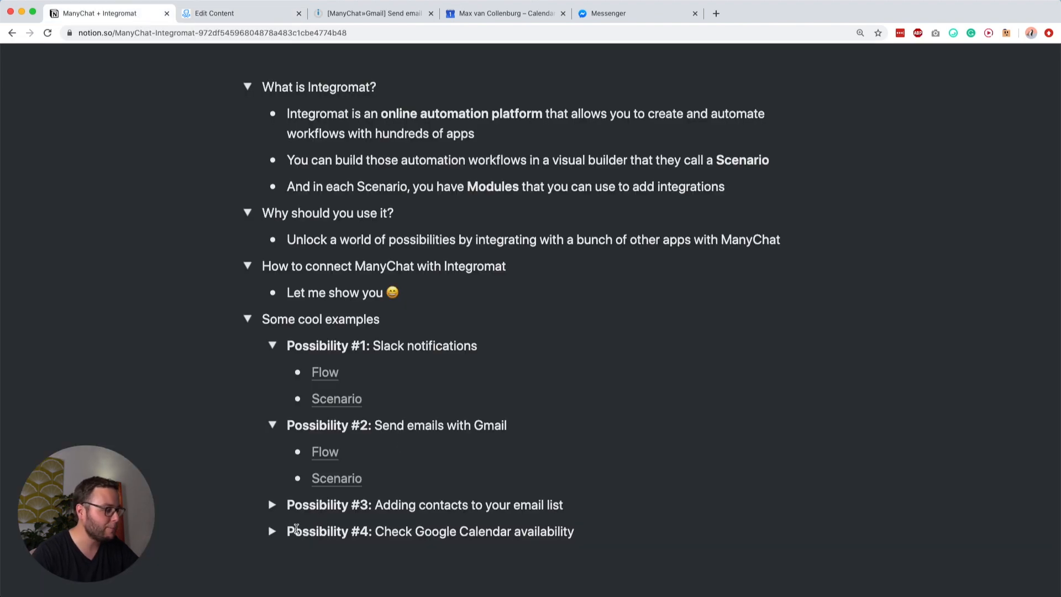
pyautogui.click(272, 504)
pyautogui.scroll(-3, 530, 497)
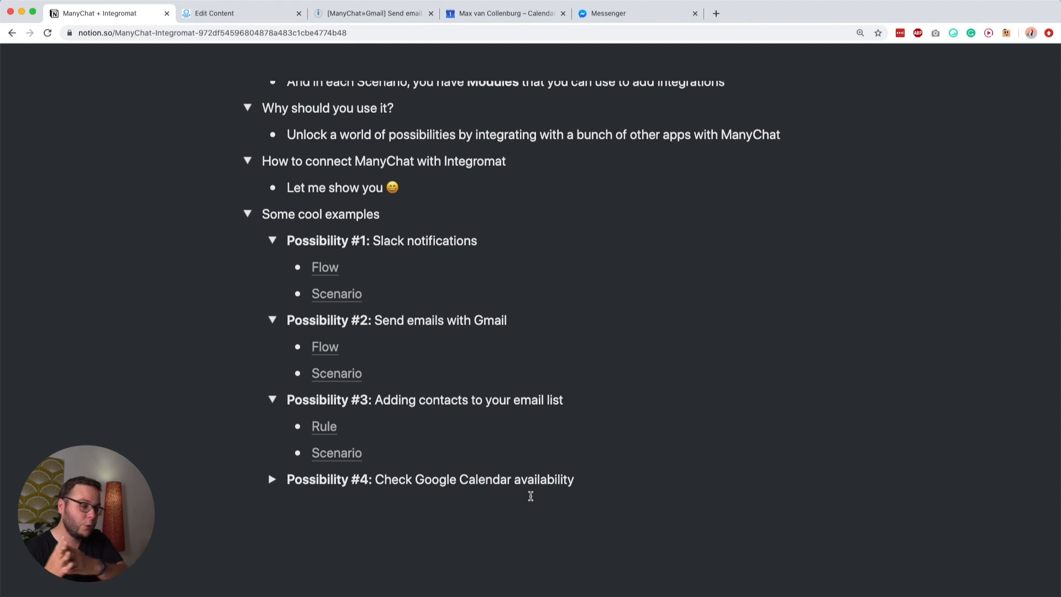
pyautogui.click(293, 17)
pyautogui.click(299, 14)
pyautogui.click(299, 13)
pyautogui.click(99, 13)
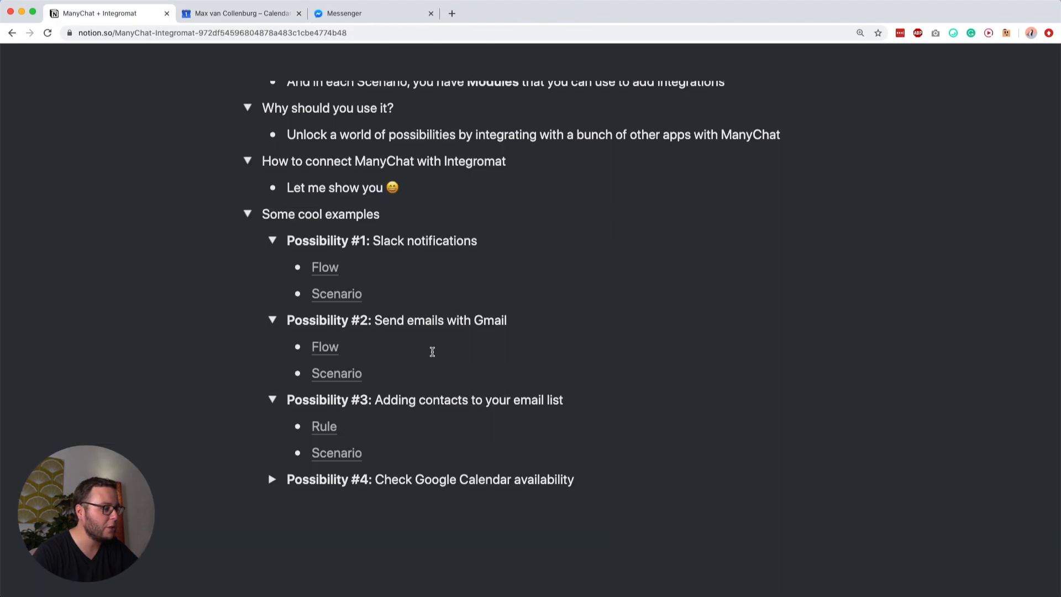
# Step: Open the Possibility #3 Rule and Scenario links in new tabs
pyautogui.keyDown('super'); pyautogui.click(331, 429); pyautogui.keyUp('super')
pyautogui.keyDown('super'); pyautogui.click(331, 460); pyautogui.keyUp('super')
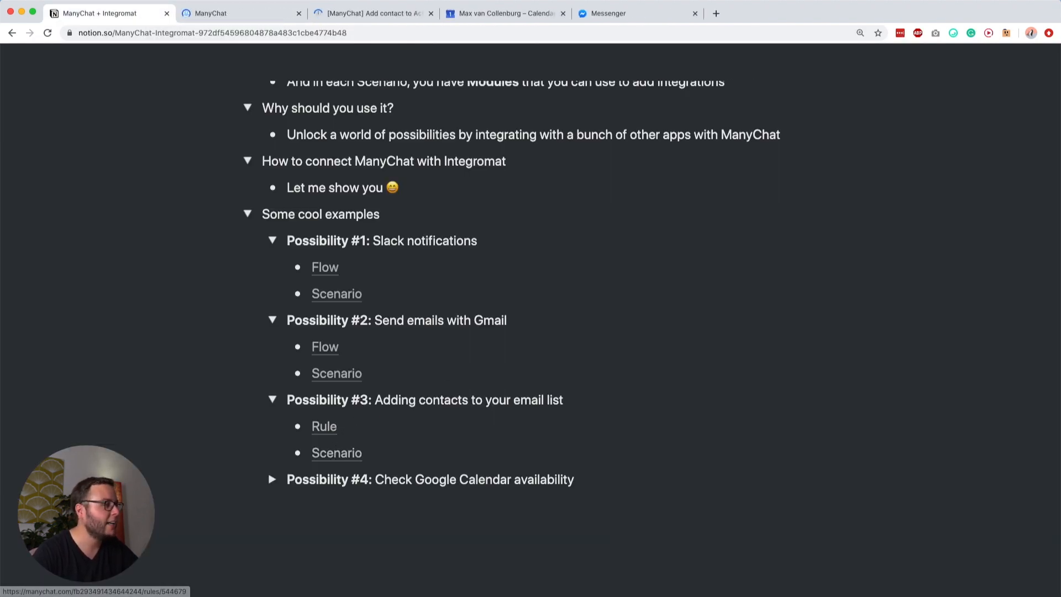
pyautogui.click(379, 16)
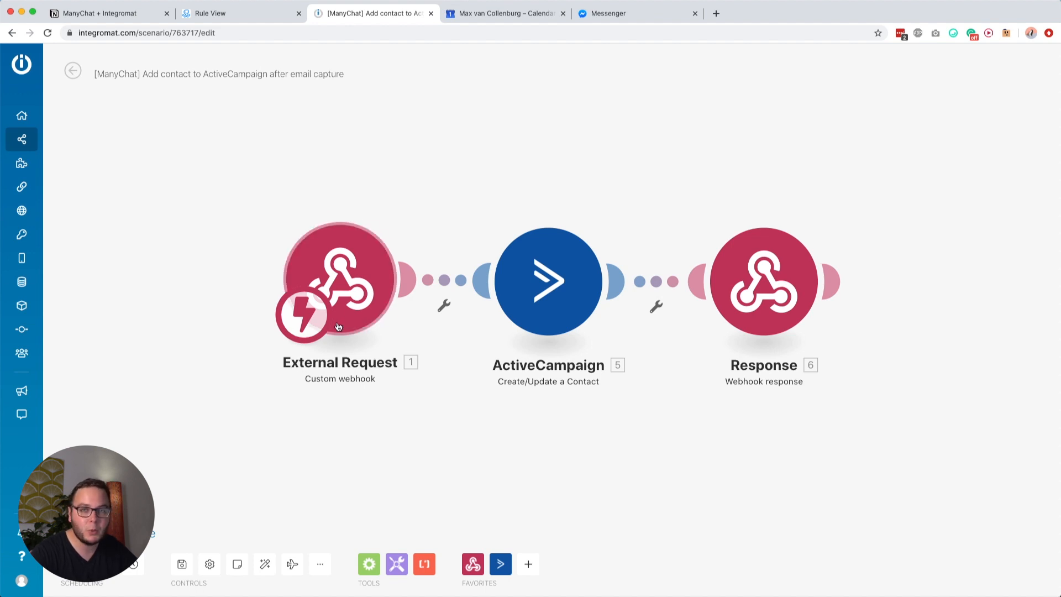
# Step: Start renaming the External Request module, then keep its name unchanged
pyautogui.rightClick(340, 255)
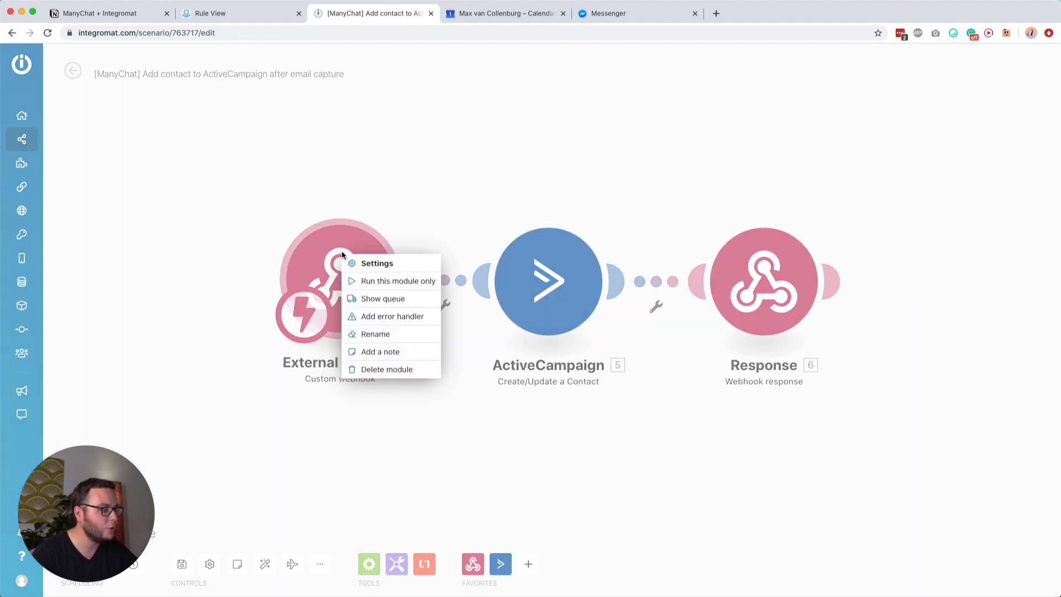
pyautogui.click(373, 334)
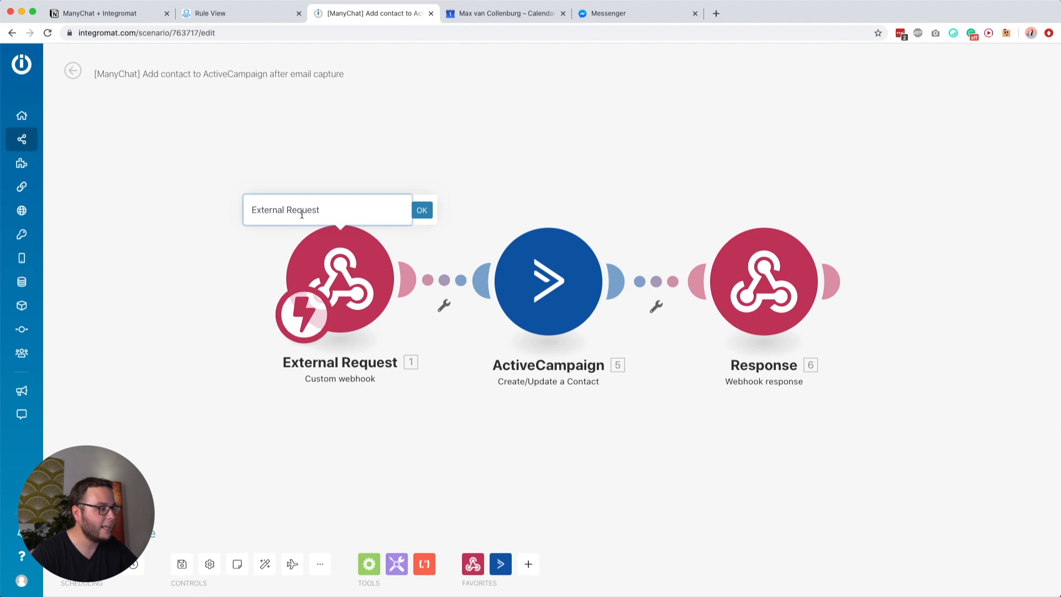
pyautogui.tripleClick(302, 214)
pyautogui.click(315, 212)
pyautogui.click(422, 211)
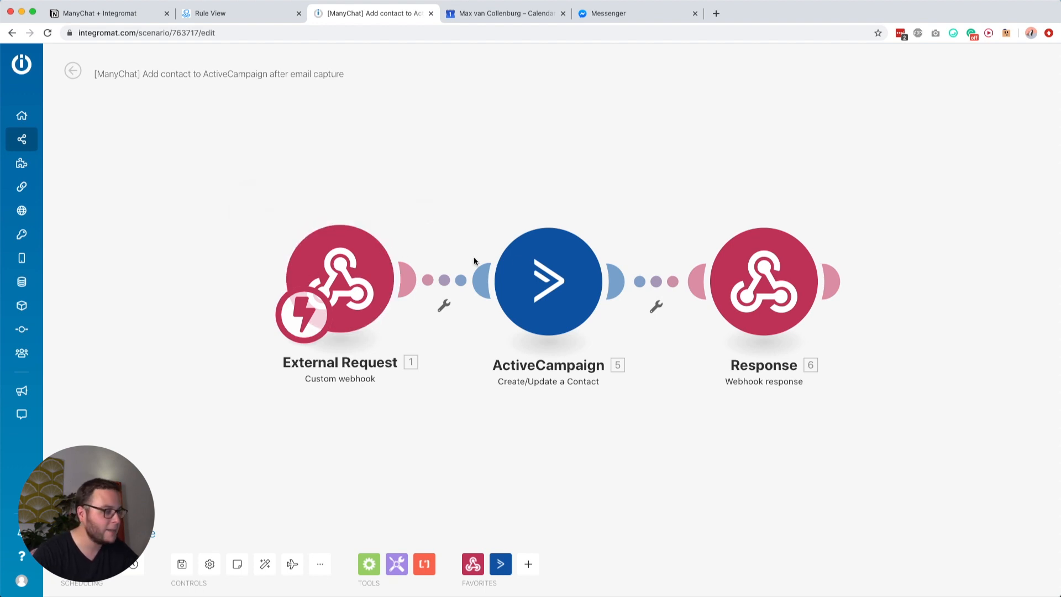
pyautogui.moveTo(474, 420); pyautogui.dragTo(393, 420)
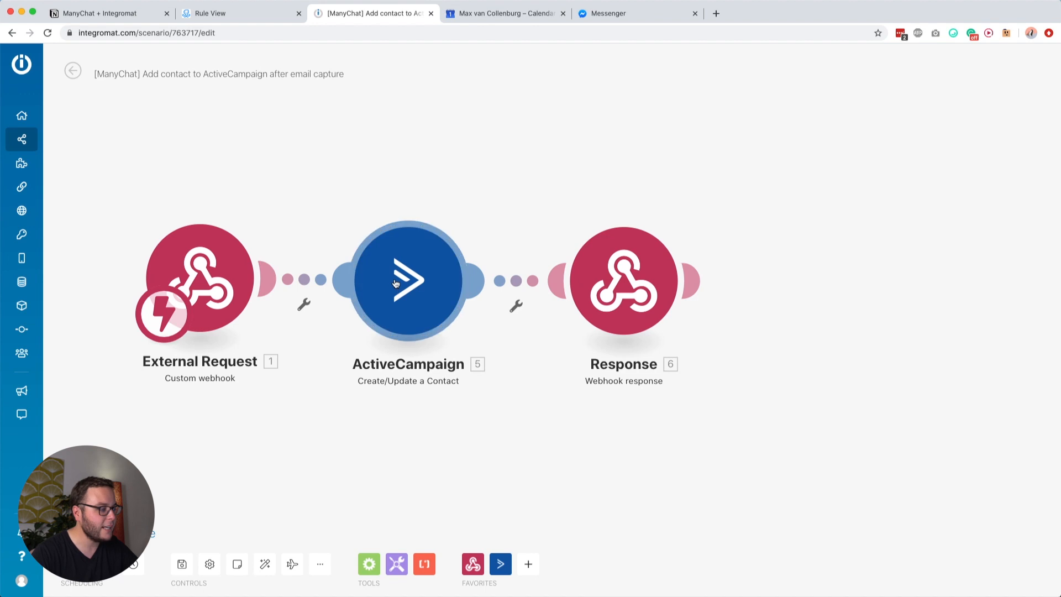
# Step: Review the ActiveCampaign module's contact field mappings, then open the Response module's settings
pyautogui.click(408, 234)
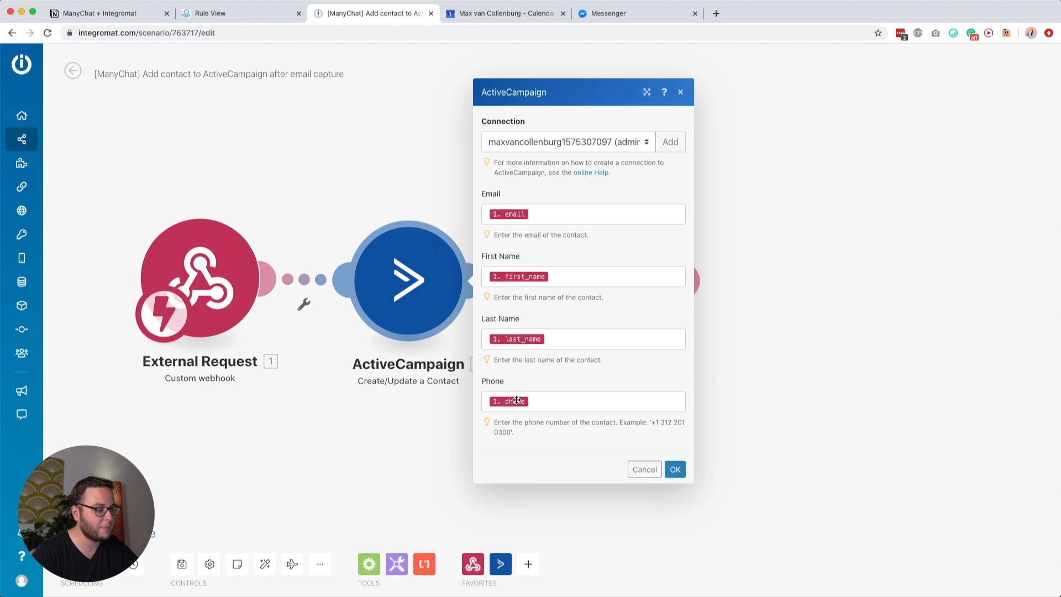
pyautogui.click(675, 469)
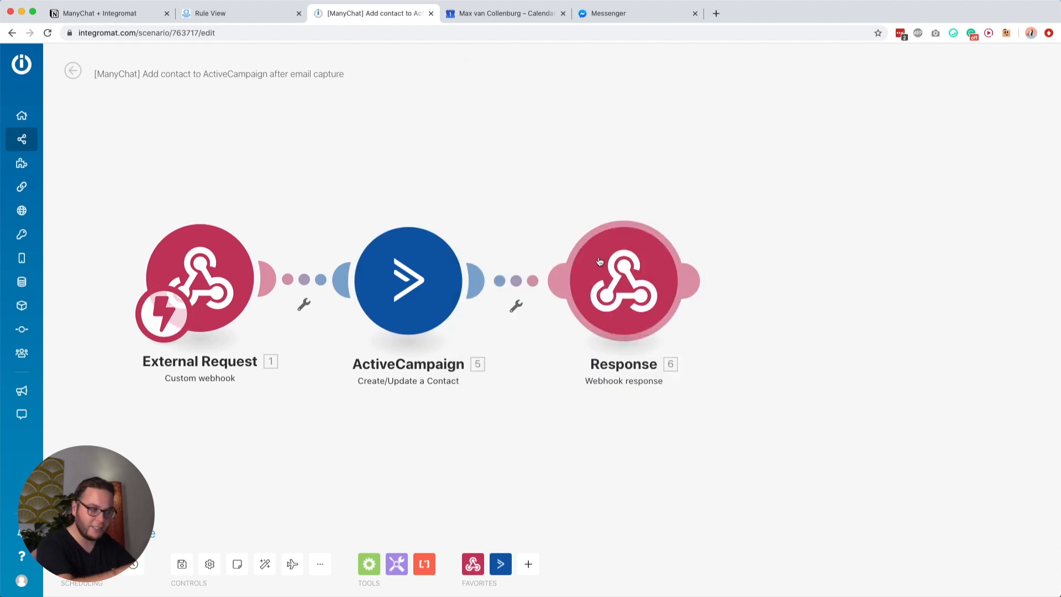
pyautogui.moveTo(546, 188); pyautogui.dragTo(615, 182)
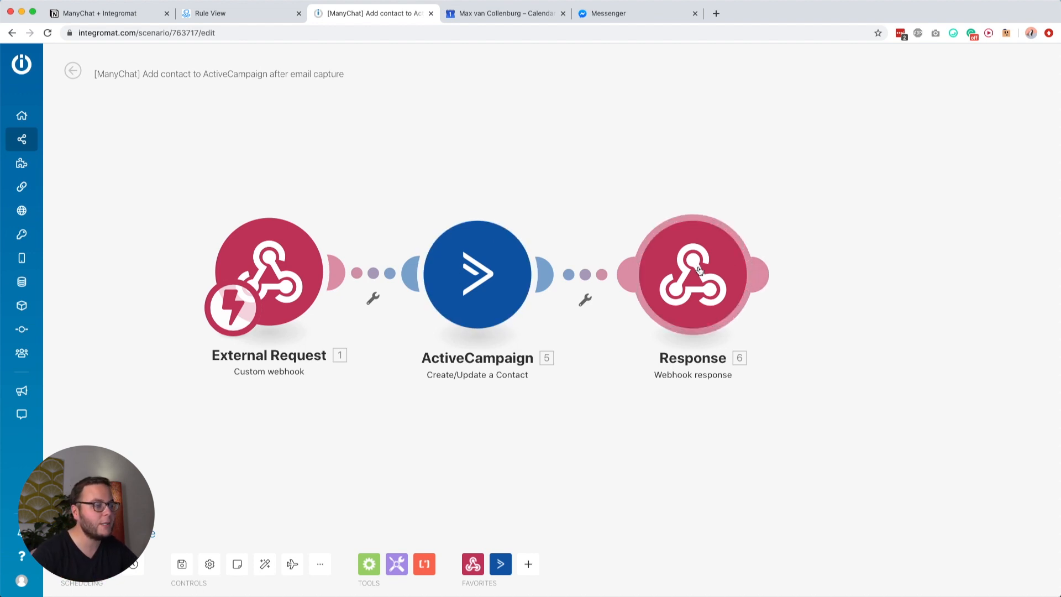
pyautogui.click(659, 253)
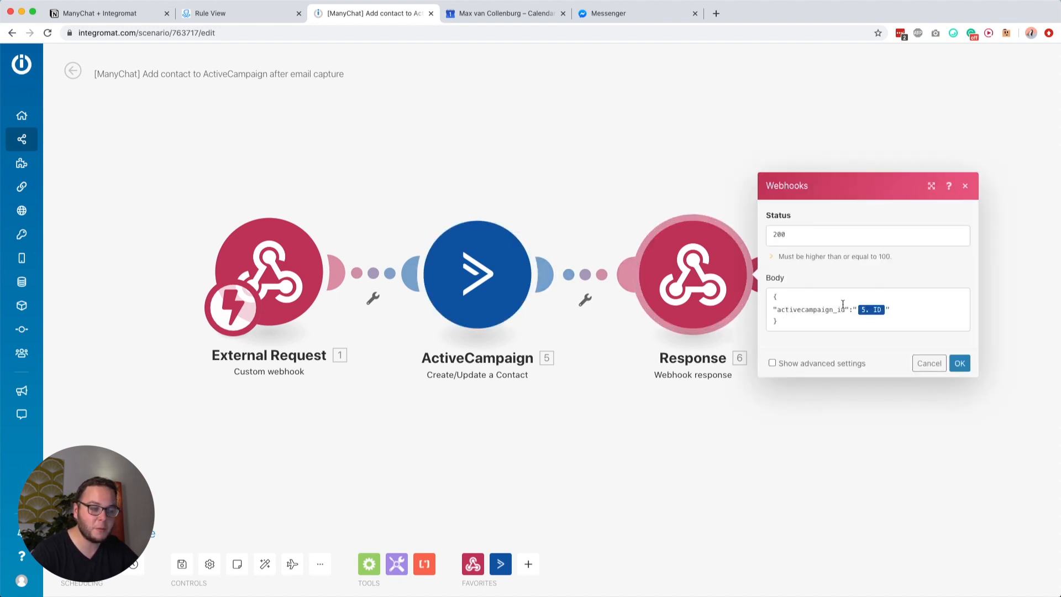
pyautogui.click(785, 325)
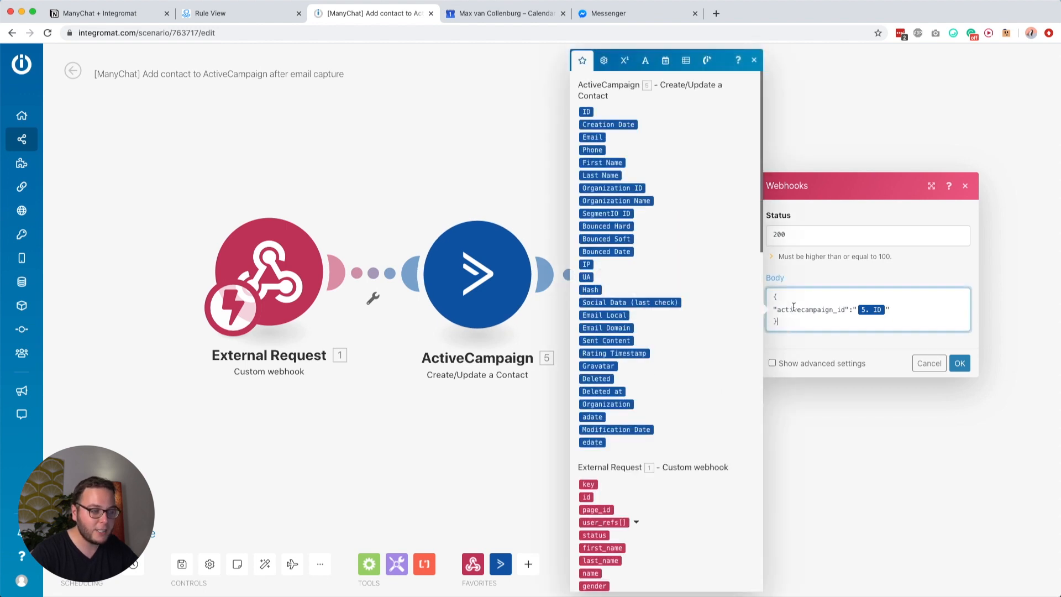
pyautogui.moveTo(775, 298); pyautogui.dragTo(794, 319)
pyautogui.click(795, 320)
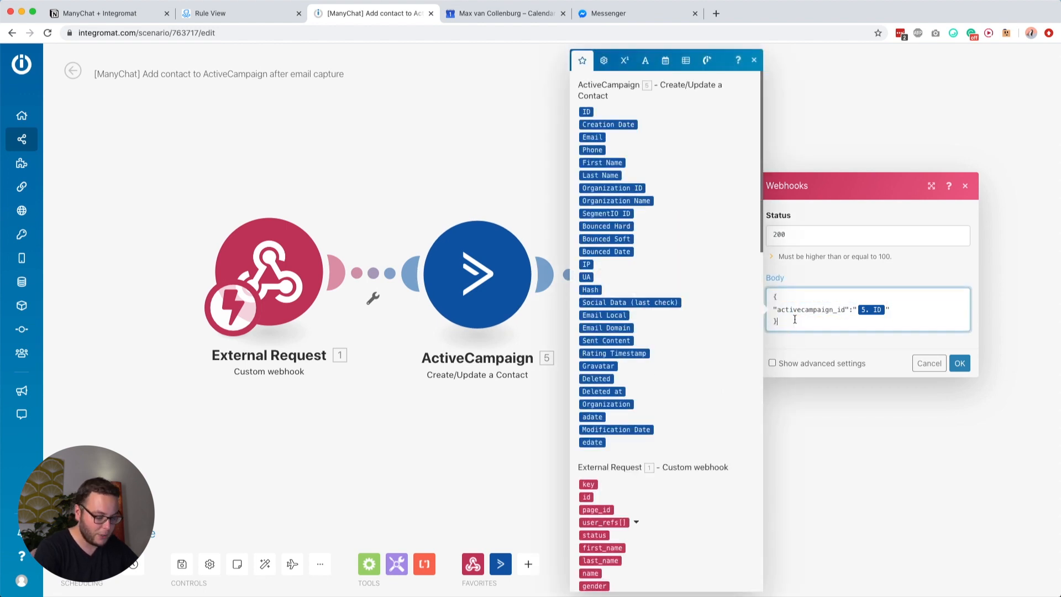
pyautogui.press('Return')
pyautogui.press('Return')
pyautogui.write('{')
pyautogui.press('Return')
pyautogui.write('}')
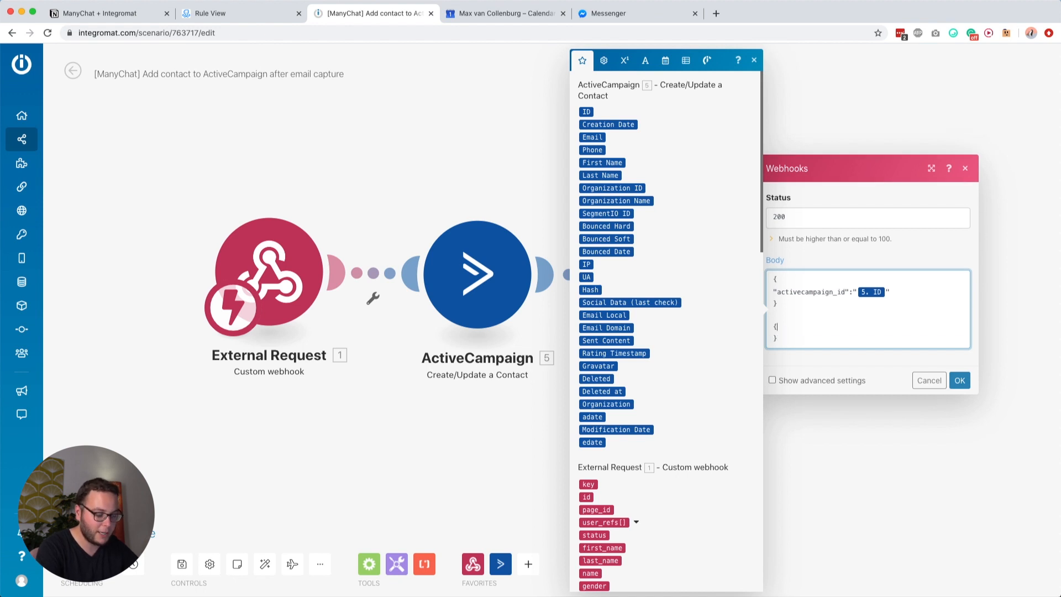
pyautogui.press('Return')
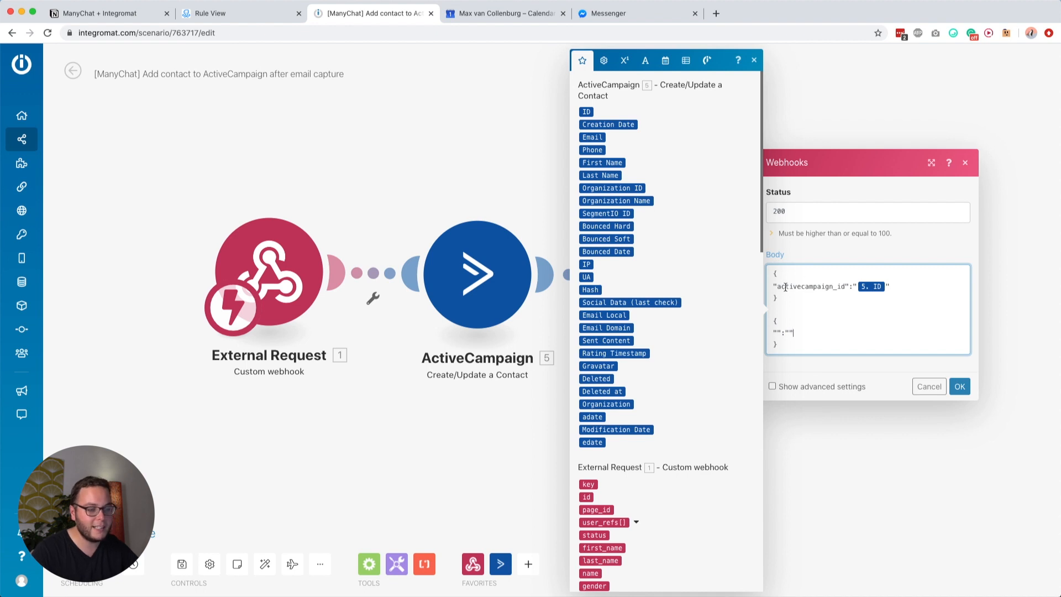
pyautogui.press('BackSpace')
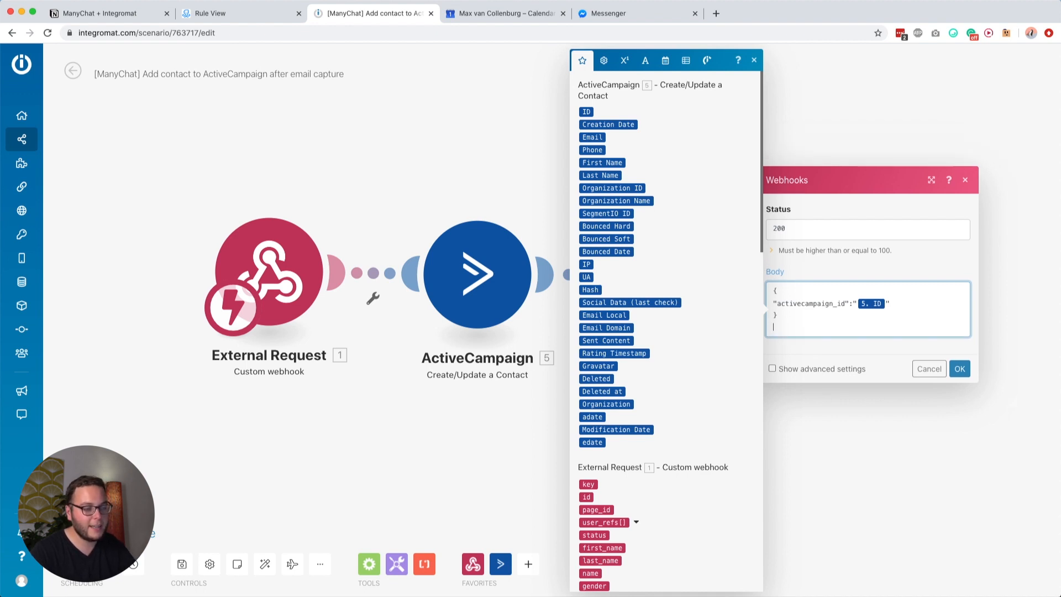
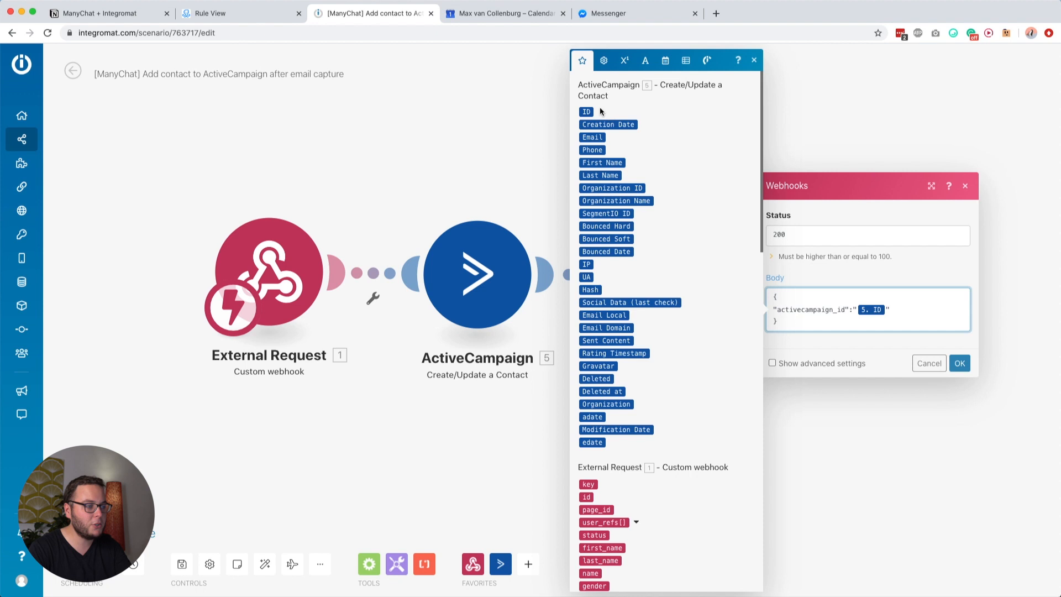
# Step: Confirm the webhook settings and check the Response returns status 200 with activecampaign_id in the body
pyautogui.click(959, 363)
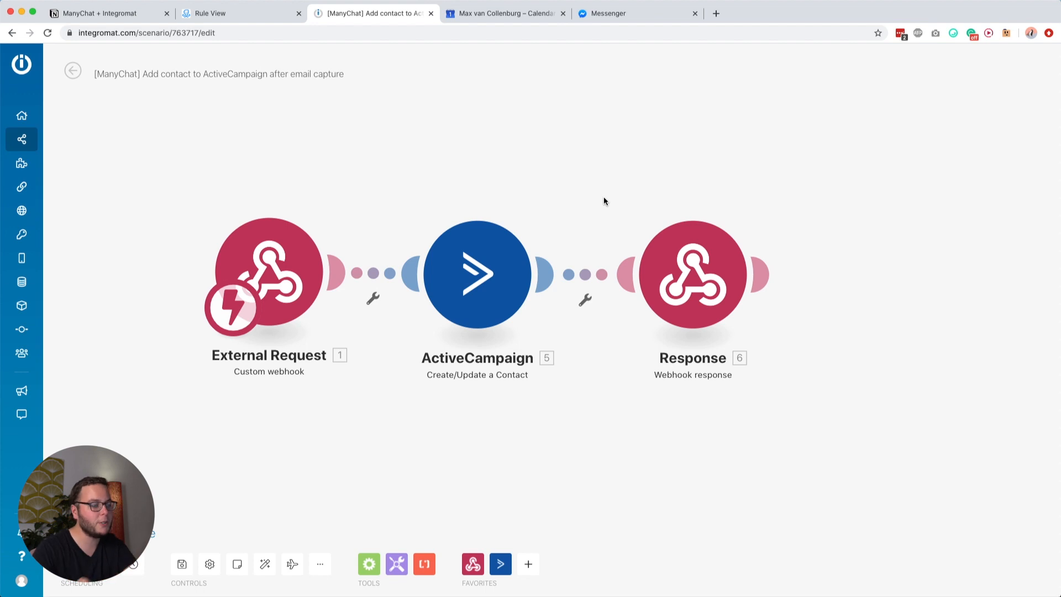
pyautogui.click(677, 258)
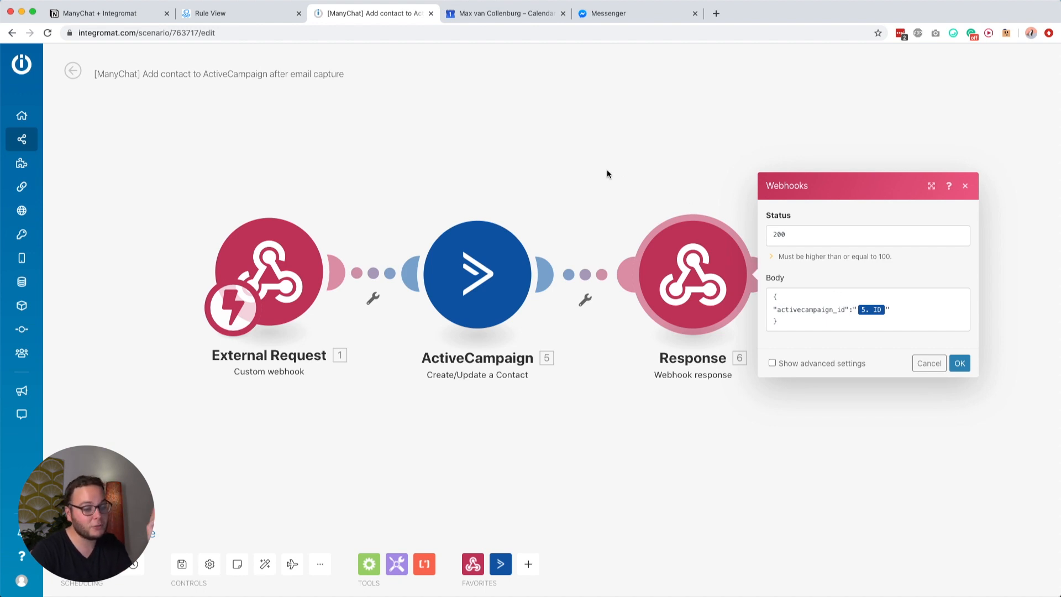
pyautogui.click(550, 147)
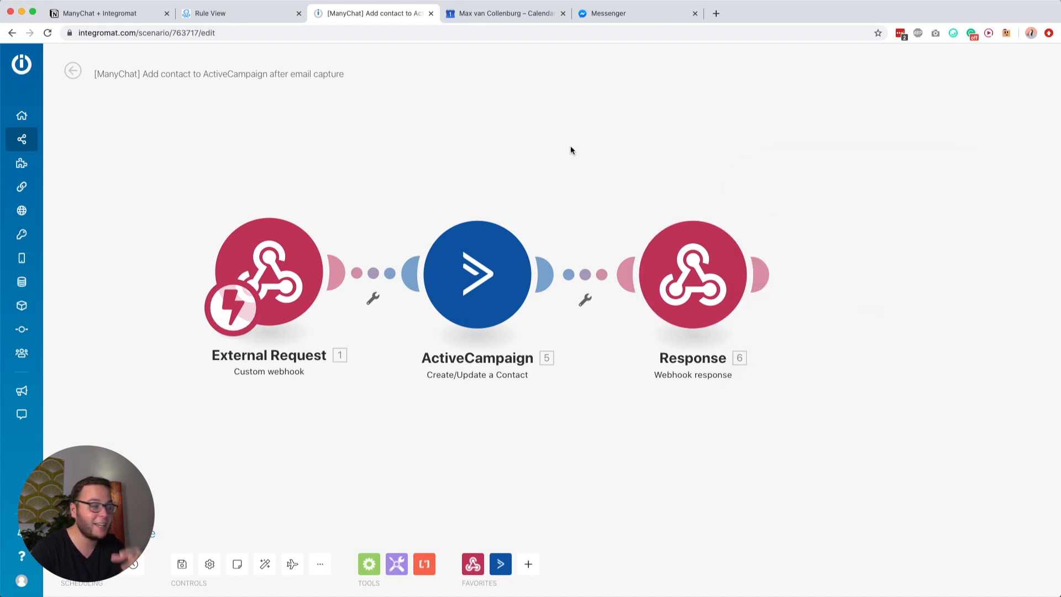
pyautogui.click(236, 11)
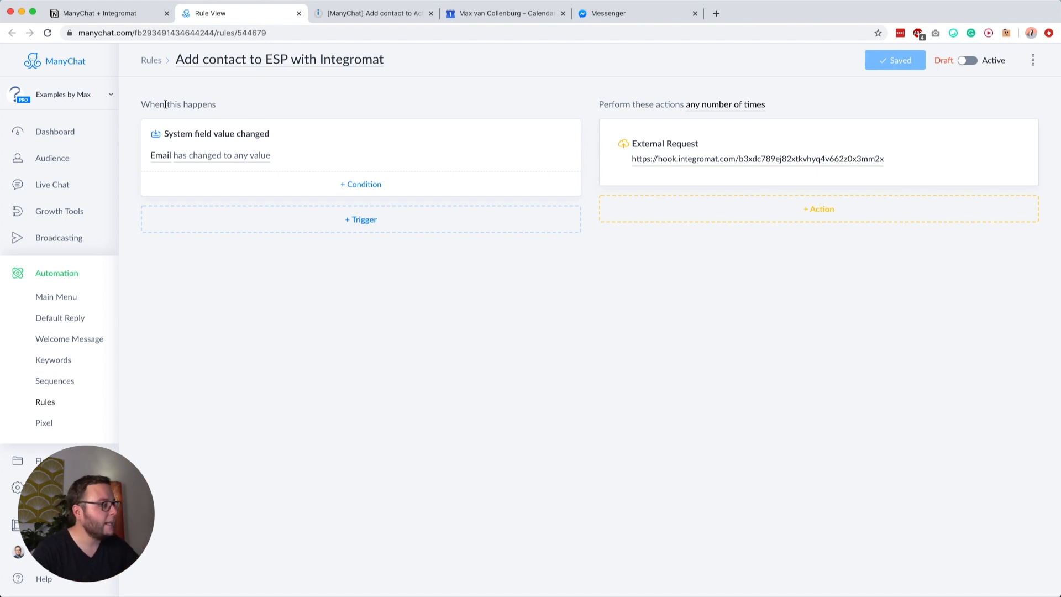
# Step: Review the rule's Email-change trigger and its External Request action
pyautogui.moveTo(144, 104); pyautogui.dragTo(194, 104)
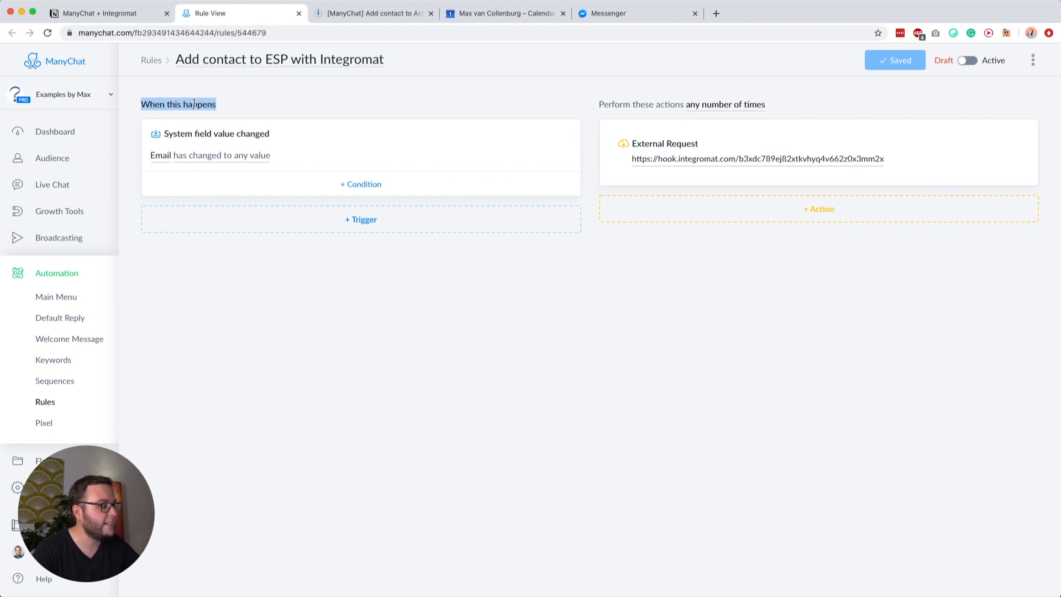
pyautogui.click(241, 116)
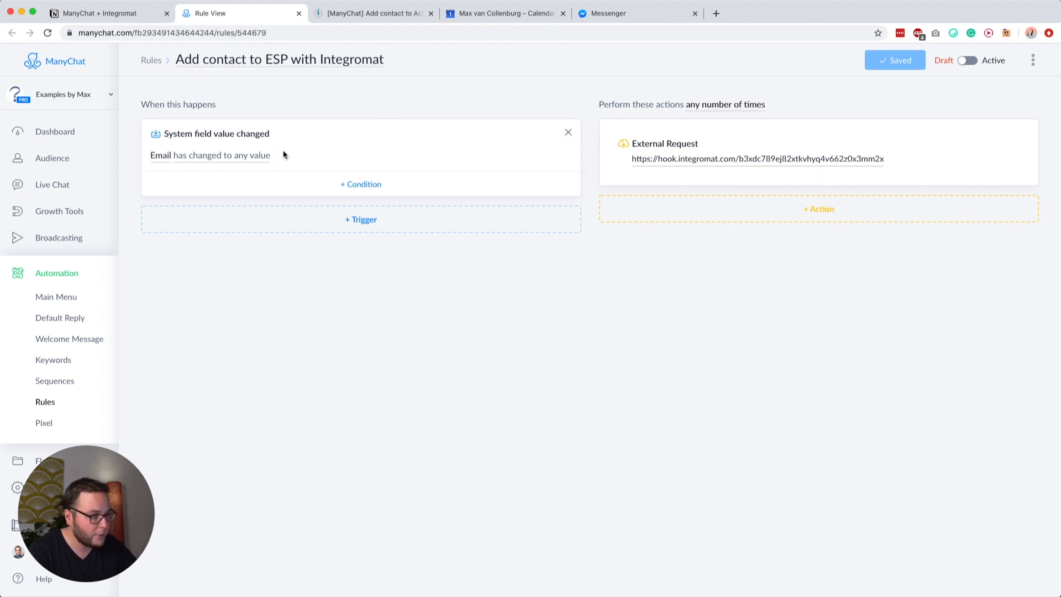
pyautogui.moveTo(613, 106); pyautogui.dragTo(739, 105)
pyautogui.click(800, 80)
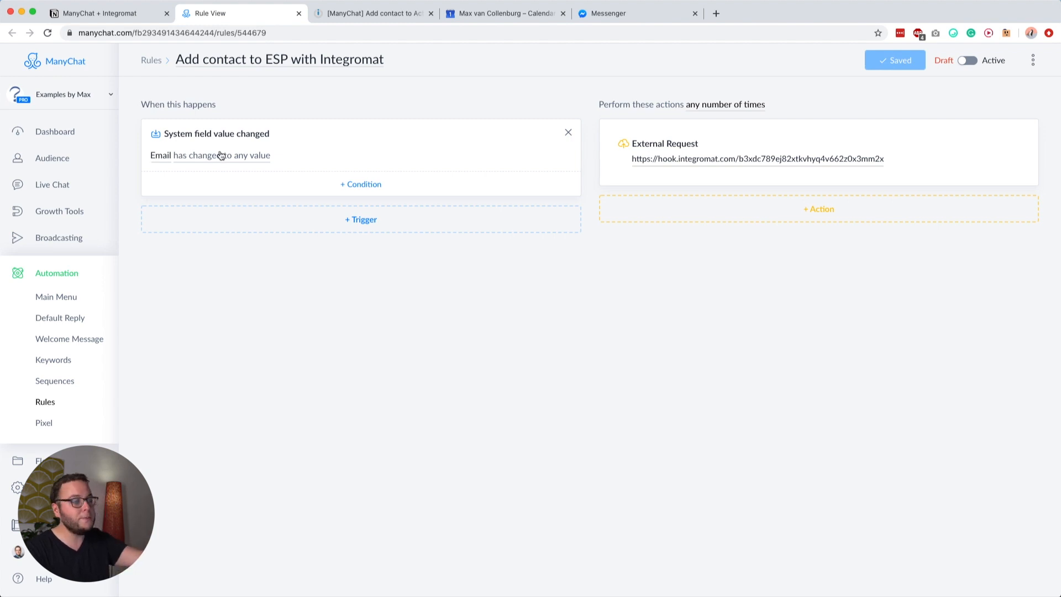
# Step: Paste the Integromat webhook address into the External Request's Request URL
pyautogui.click(658, 146)
pyautogui.click(306, 169)
pyautogui.click(360, 13)
pyautogui.click(269, 271)
pyautogui.click(502, 287)
pyautogui.click(250, 13)
pyautogui.tripleClick(439, 133)
pyautogui.click(265, 175)
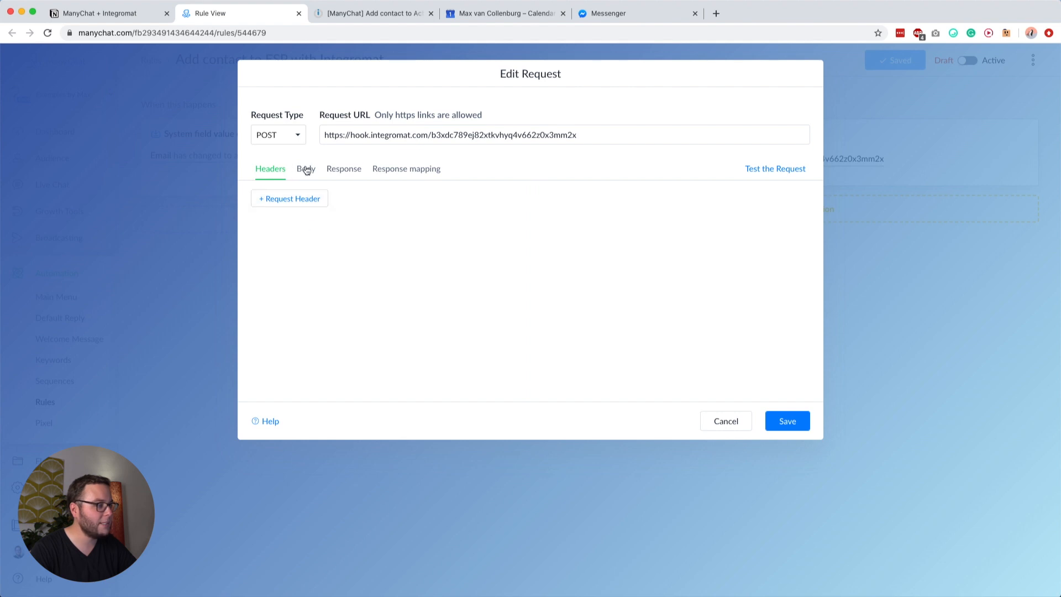
# Step: Review the ActiveCampaign contact mappings, then save and run the Integromat scenario once
pyautogui.click(306, 168)
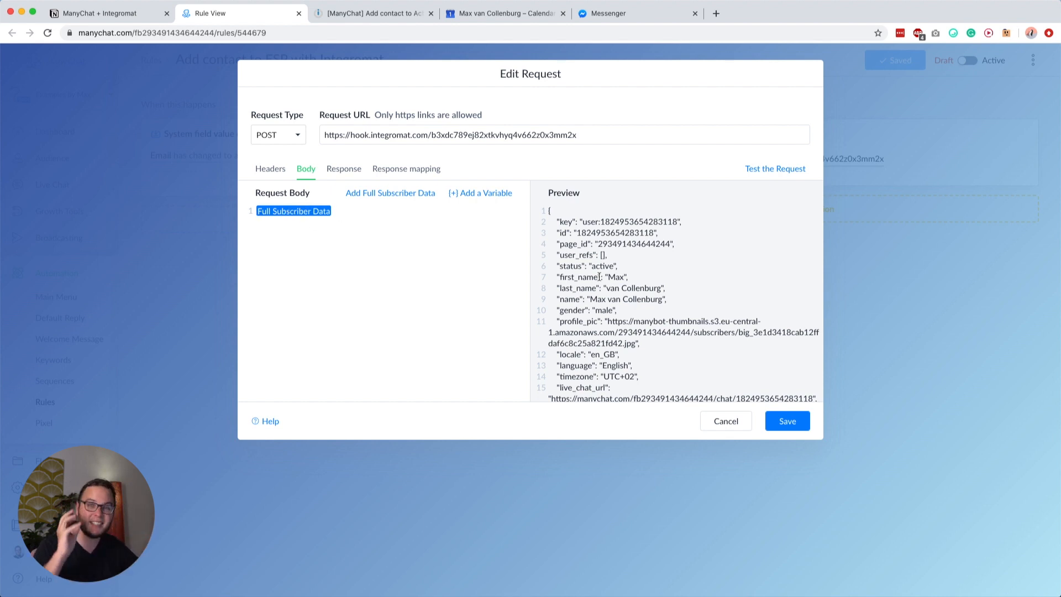
pyautogui.click(375, 13)
pyautogui.click(536, 352)
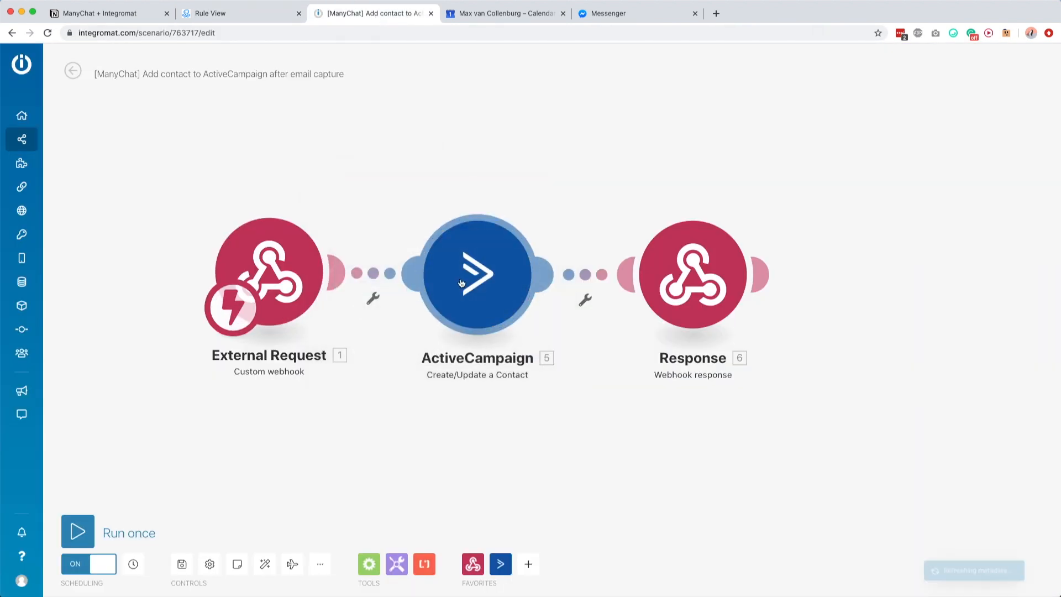
pyautogui.click(477, 275)
pyautogui.click(621, 205)
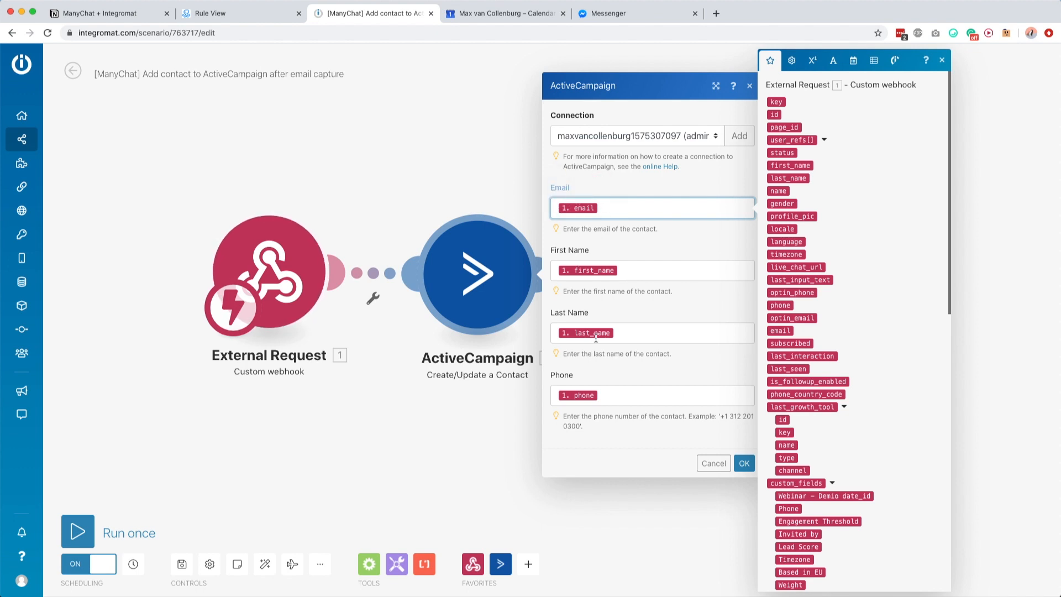
pyautogui.click(744, 463)
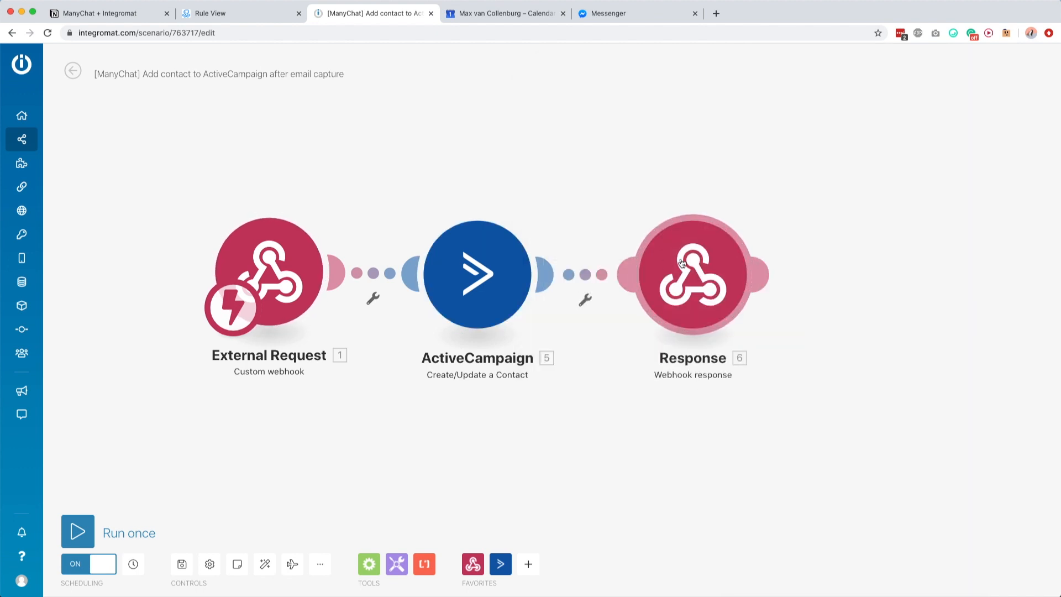
pyautogui.click(182, 564)
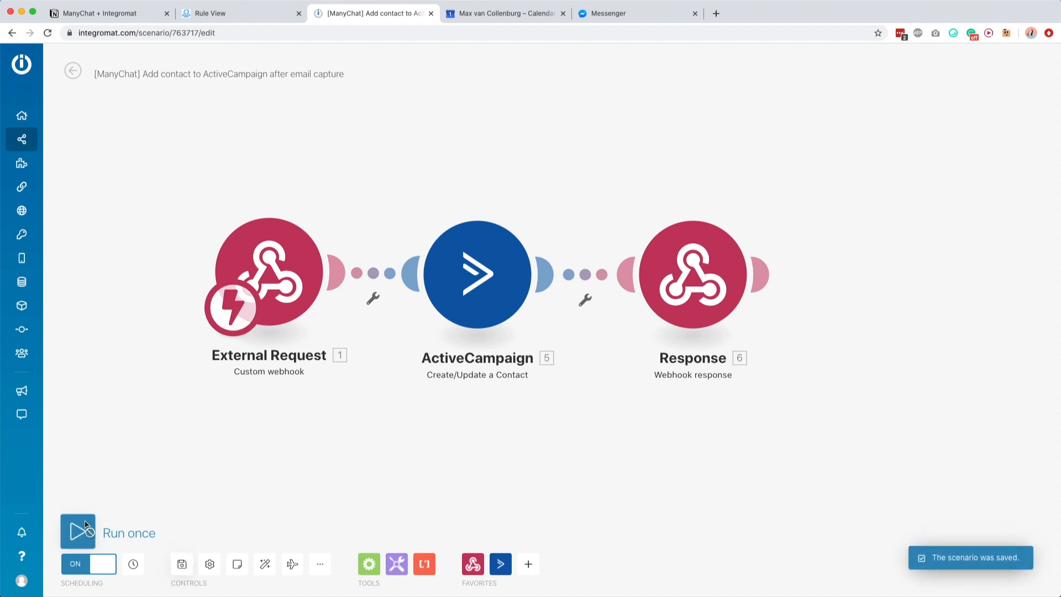
pyautogui.click(86, 525)
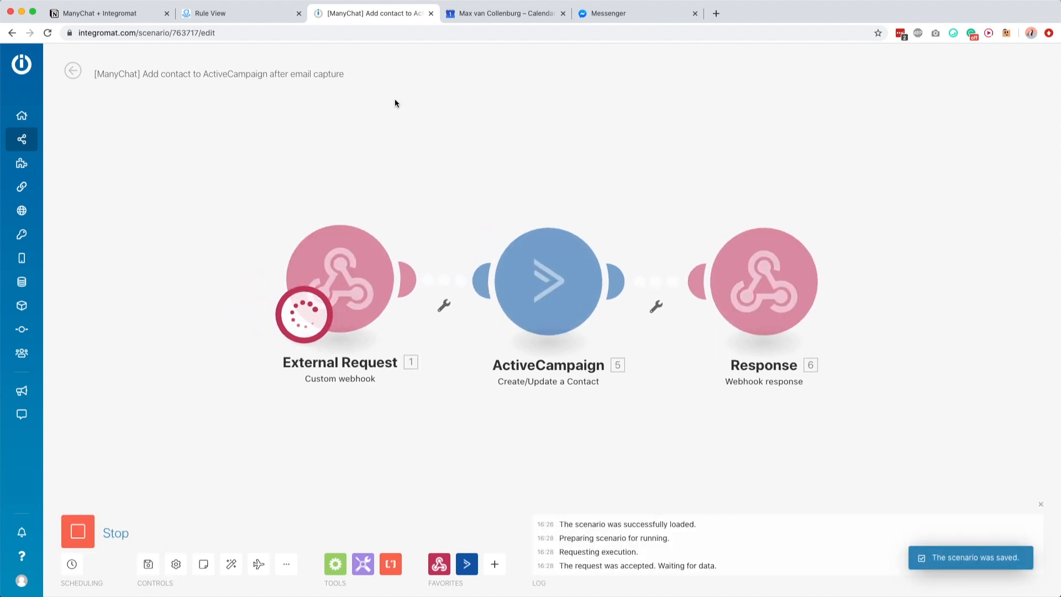
# Step: Test the request from ManyChat and confirm the response returns activecampaign_id 26
pyautogui.click(254, 16)
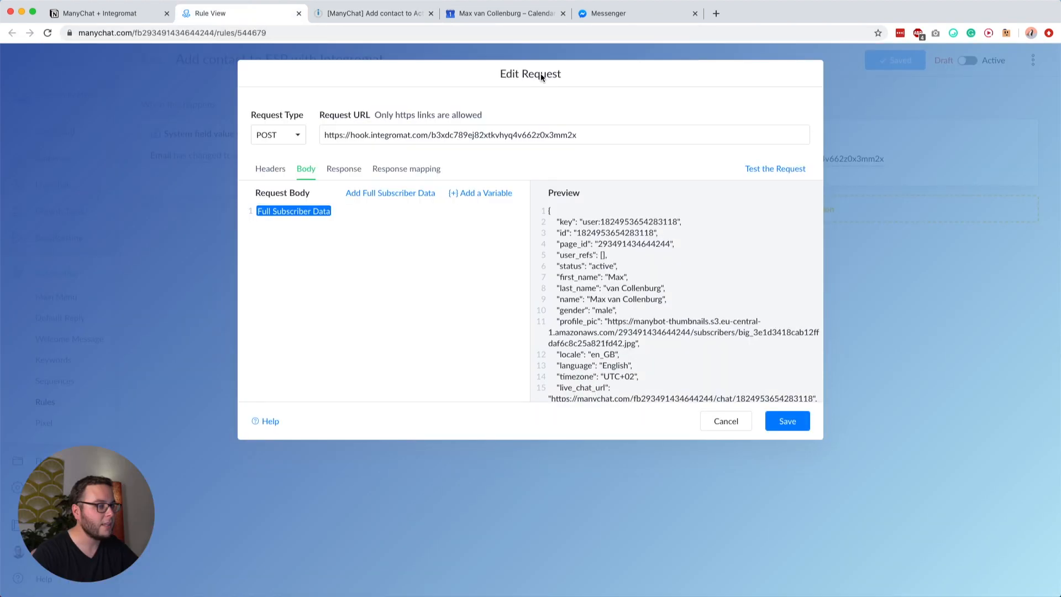
pyautogui.click(747, 167)
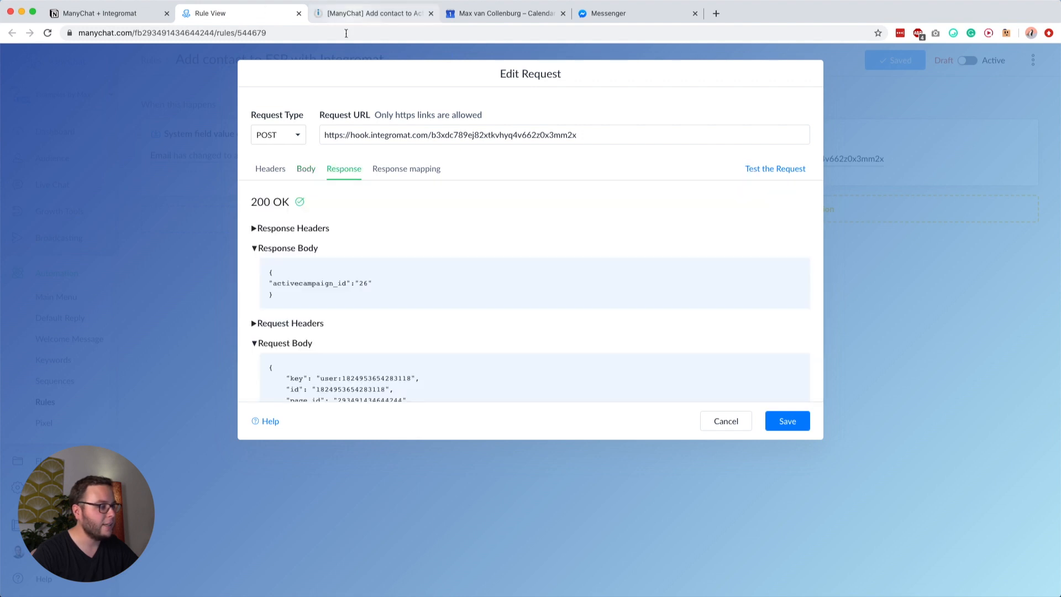
pyautogui.moveTo(268, 272); pyautogui.dragTo(298, 299)
pyautogui.click(298, 295)
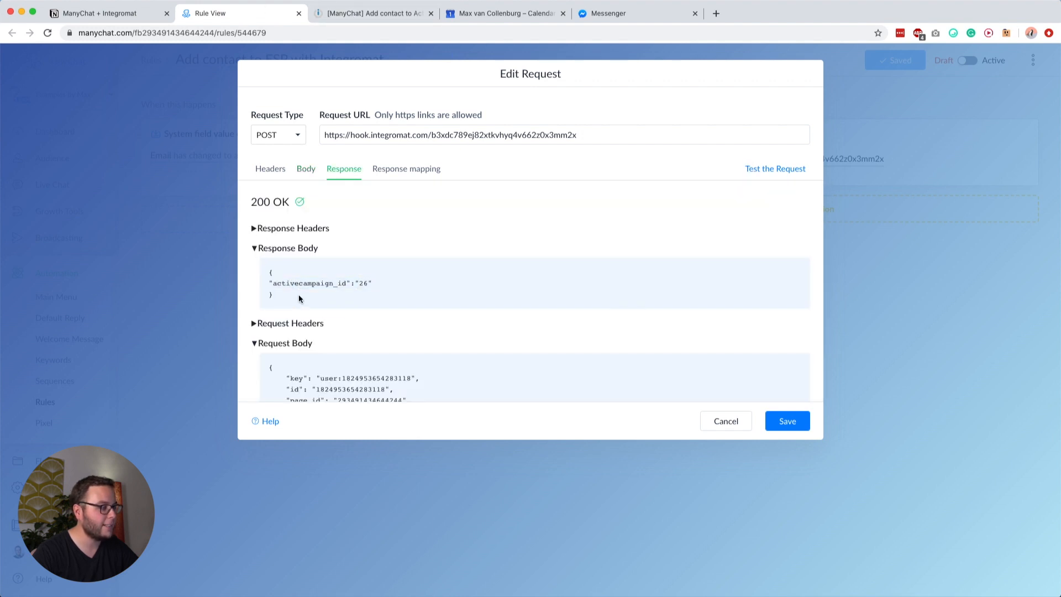
pyautogui.doubleClick(331, 283)
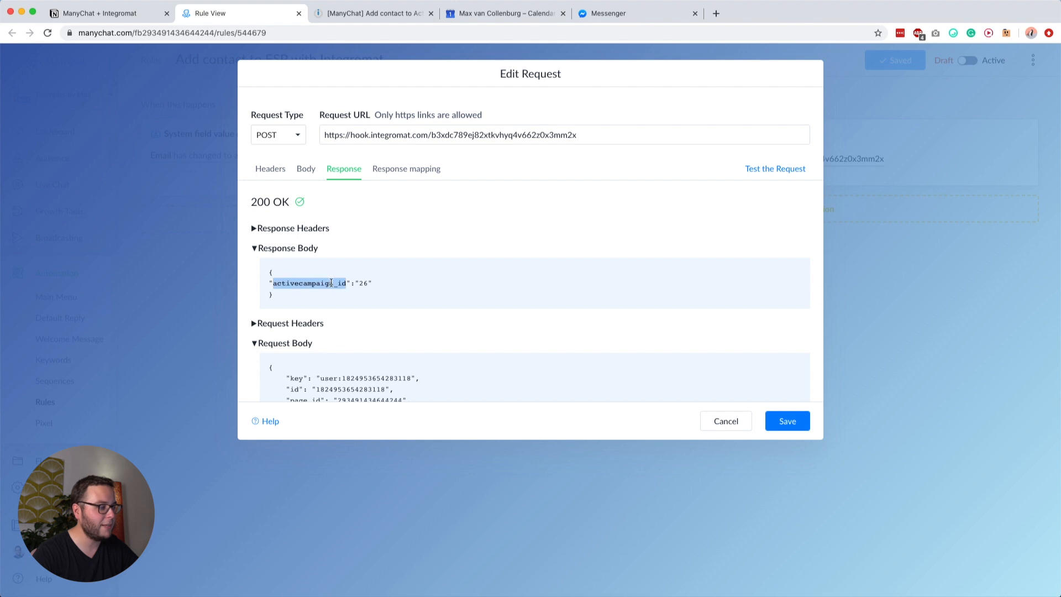
pyautogui.doubleClick(364, 283)
# Step: Match the returned ID against the ActiveCampaign module's output and open the response mapping
pyautogui.click(380, 12)
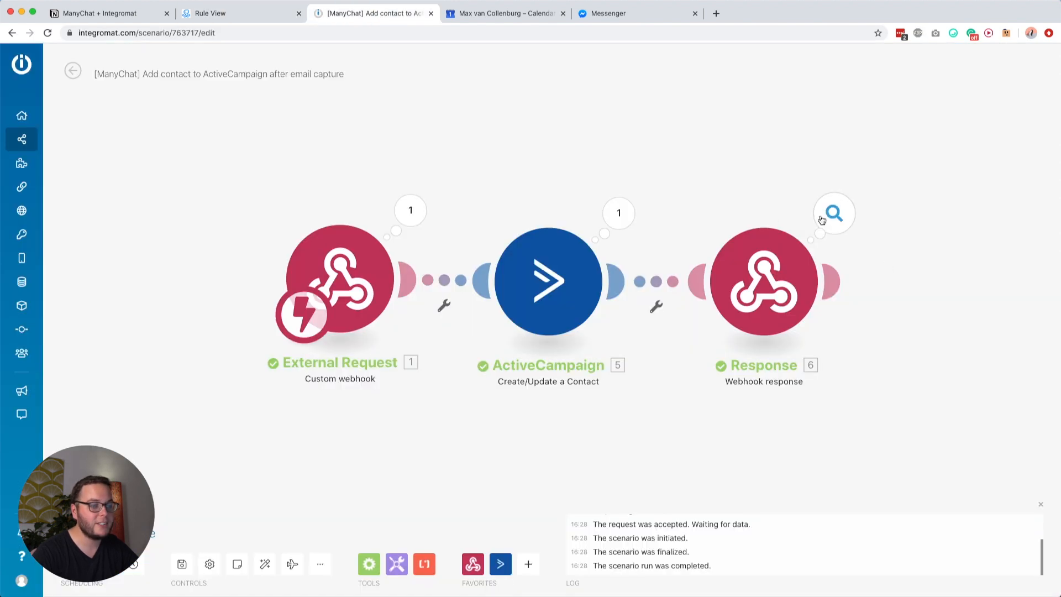
pyautogui.click(619, 212)
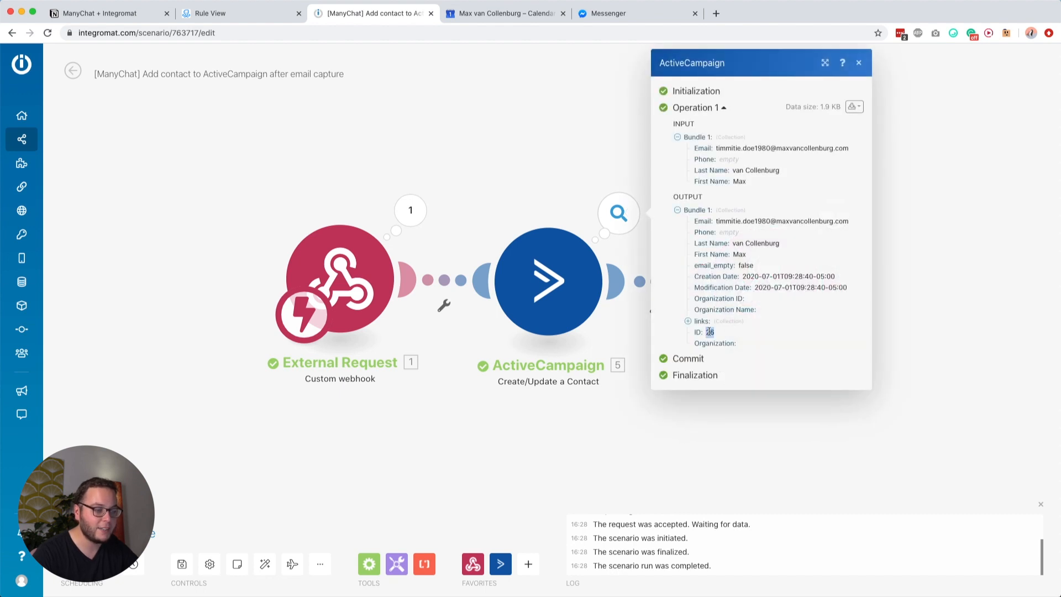
pyautogui.click(260, 21)
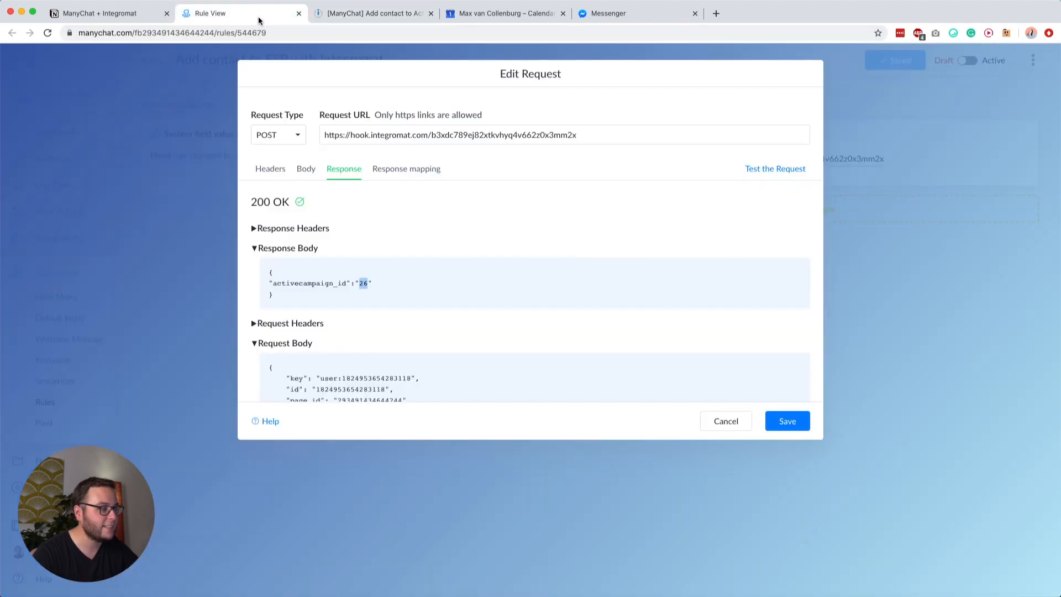
pyautogui.doubleClick(319, 285)
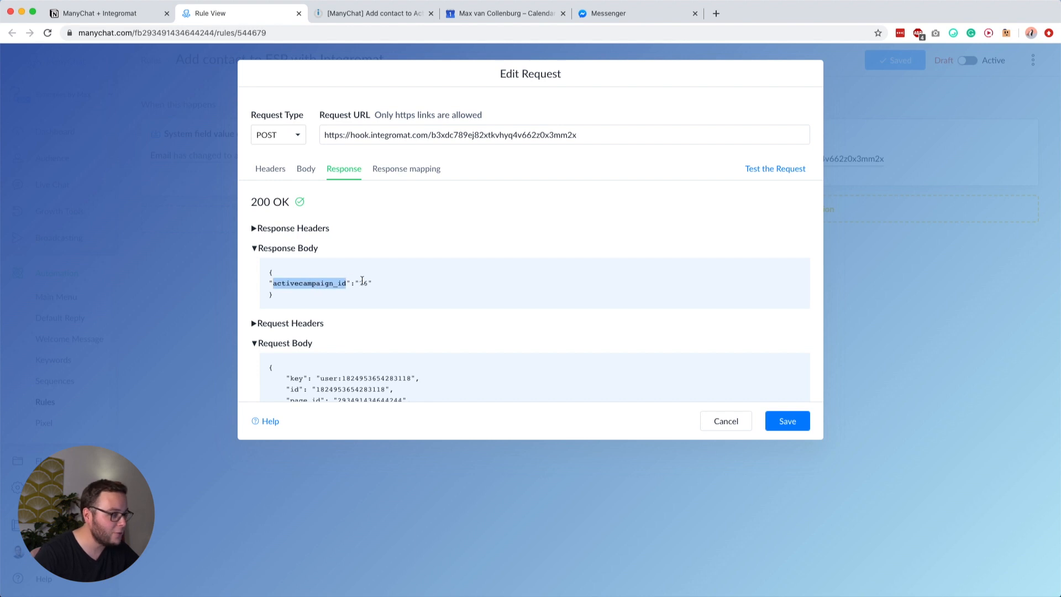
pyautogui.click(399, 171)
# Step: Map the request response into the ActiveCampaign ID custom field
pyautogui.click(662, 215)
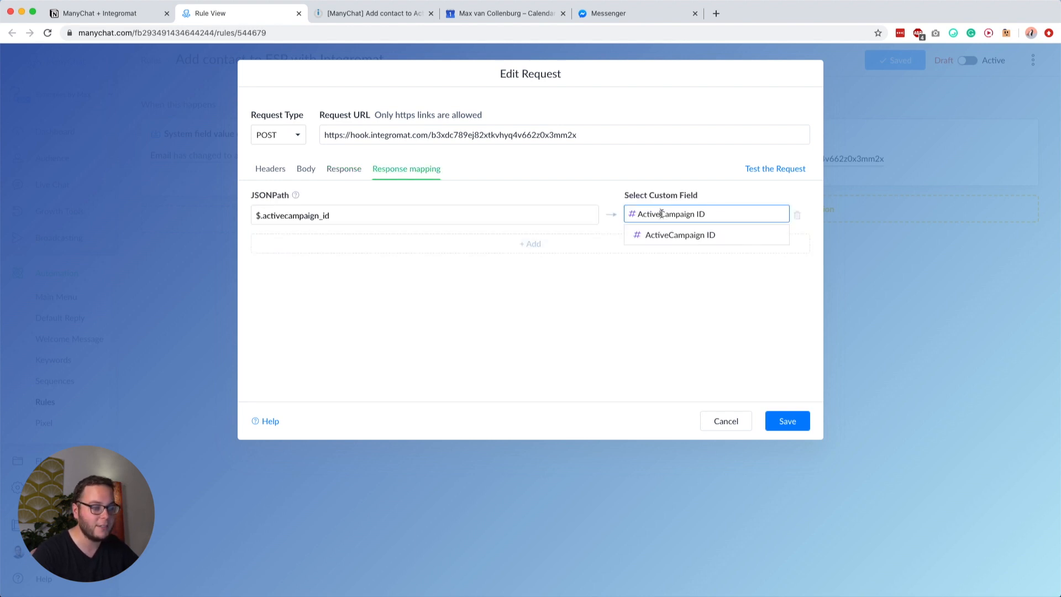
pyautogui.click(639, 236)
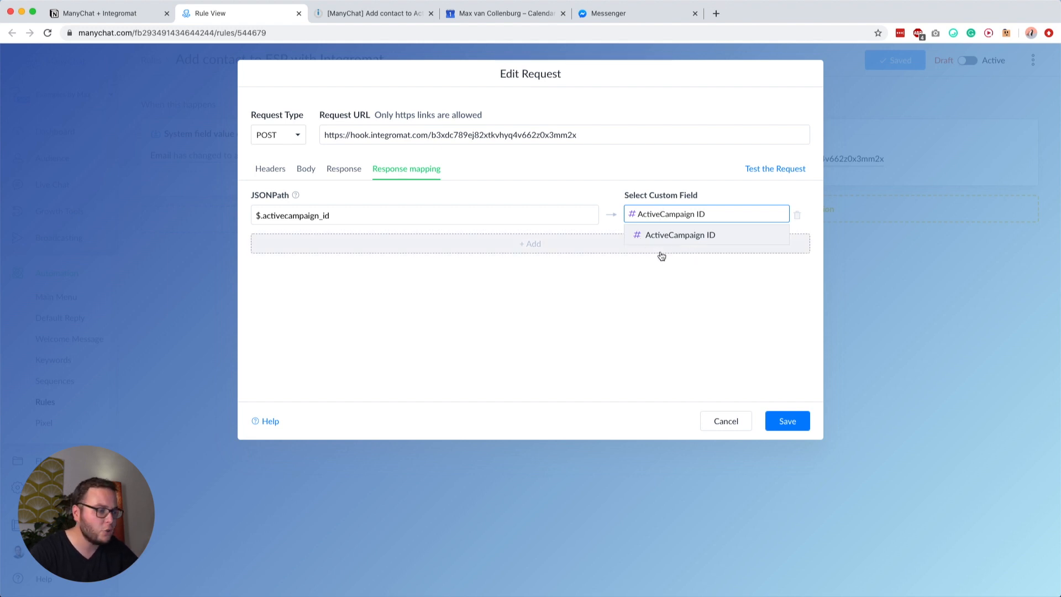
pyautogui.click(343, 172)
pyautogui.click(380, 174)
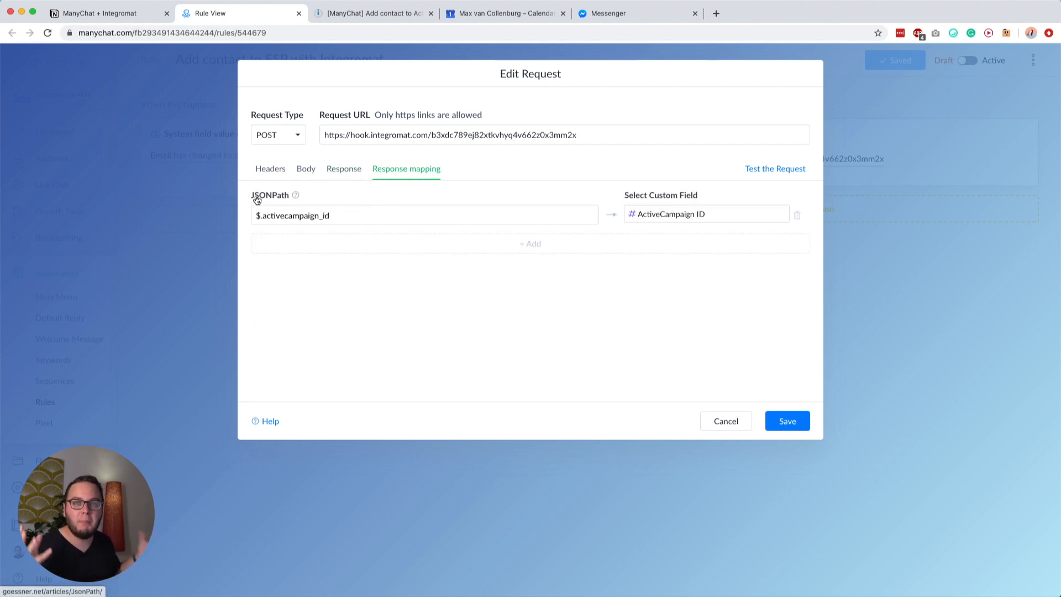
# Step: Set the JSONPath to $.activecampaign_id, then save the request and the rule
pyautogui.click(258, 216)
pyautogui.click(262, 215)
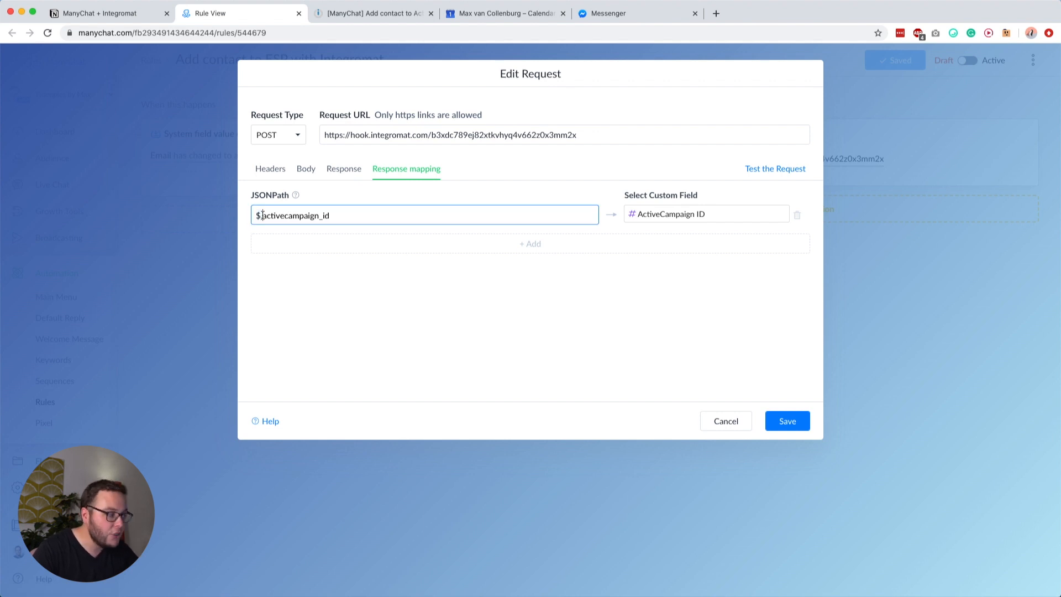
pyautogui.click(354, 169)
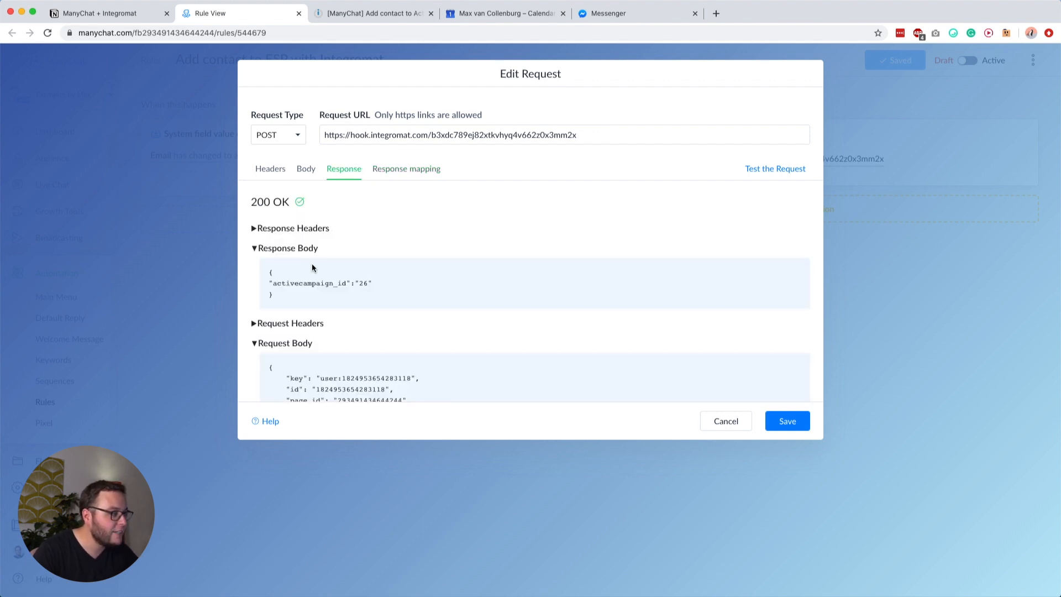
pyautogui.doubleClick(285, 284)
pyautogui.press('super+c')
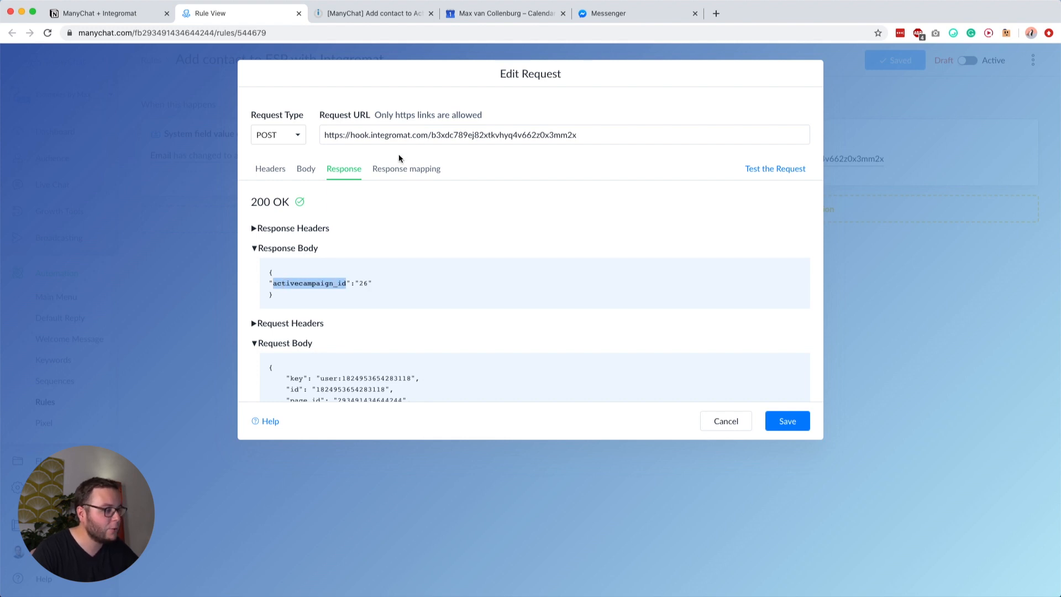
pyautogui.click(404, 168)
pyautogui.doubleClick(270, 216)
pyautogui.press('super+v')
pyautogui.click(265, 217)
pyautogui.press('BackSpace')
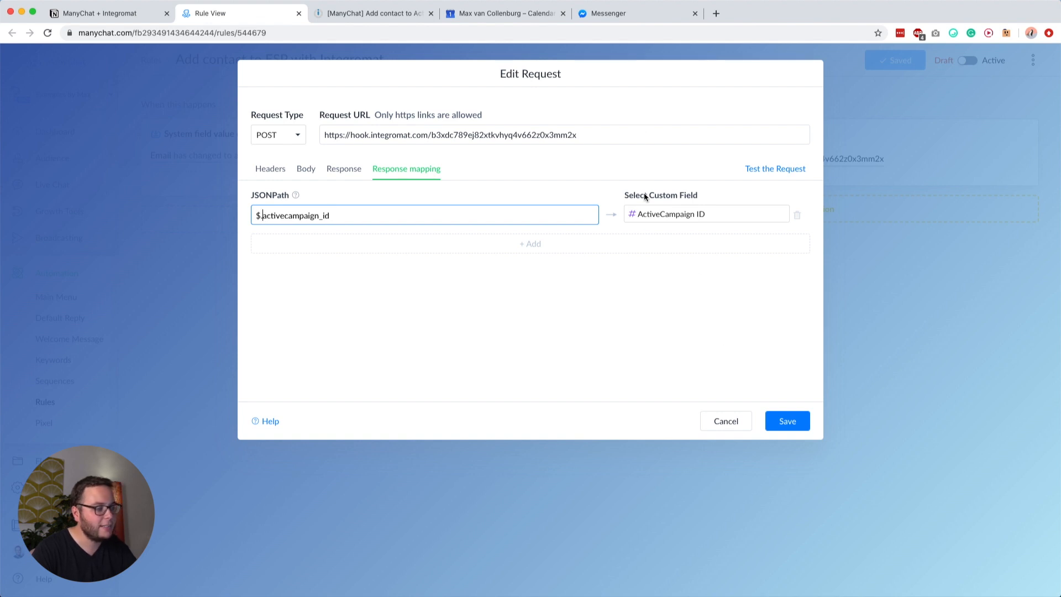
pyautogui.click(791, 424)
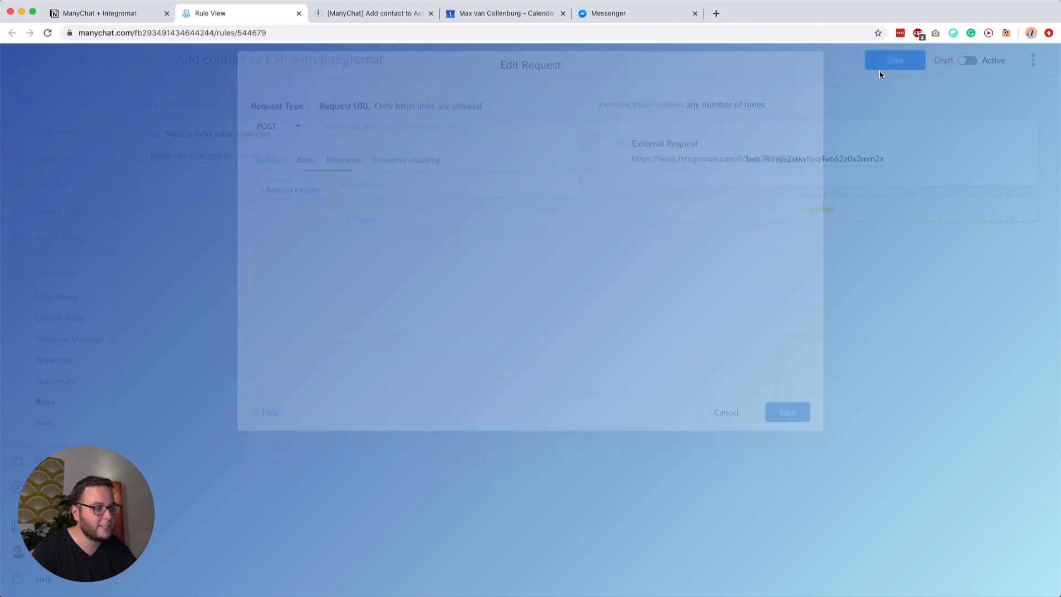
pyautogui.click(894, 63)
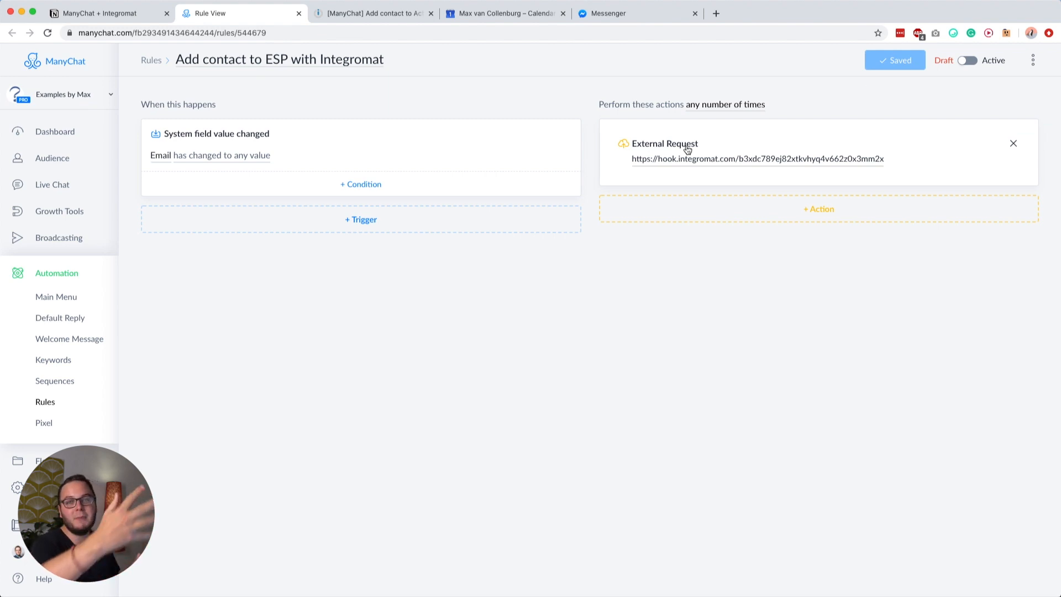
pyautogui.click(344, 13)
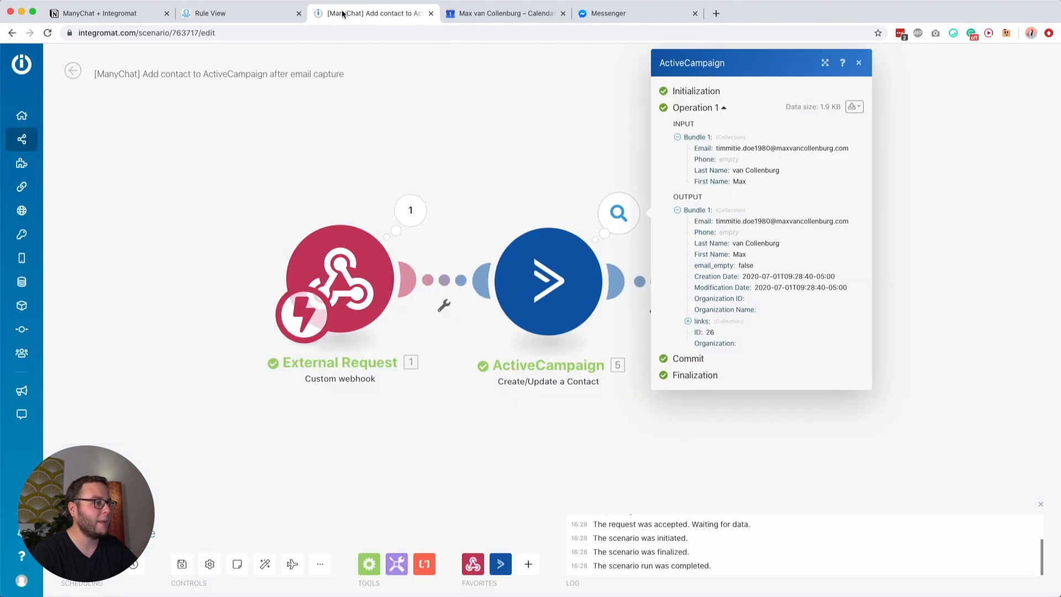
pyautogui.click(334, 142)
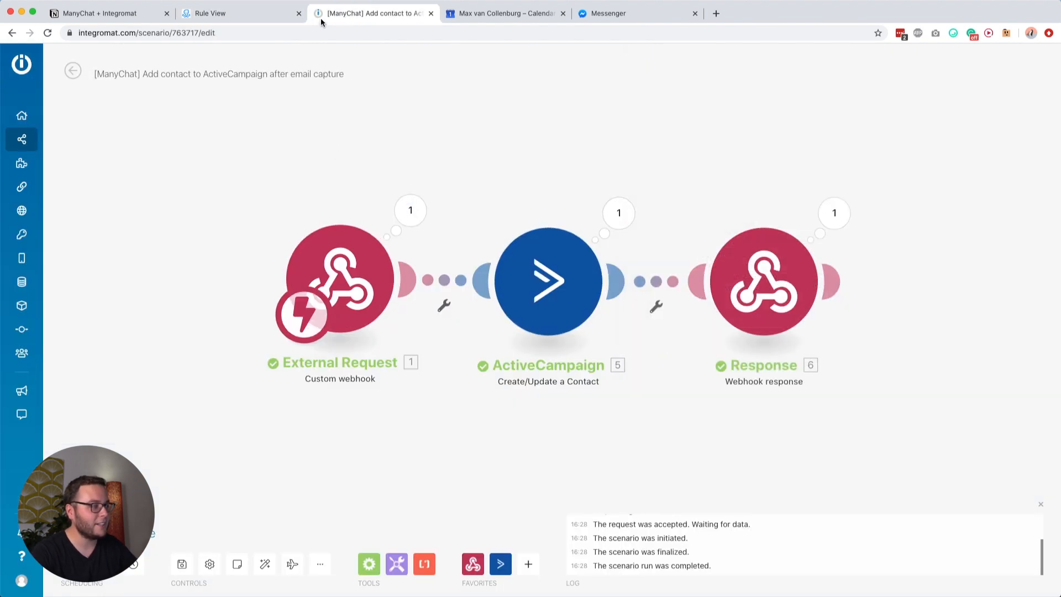
pyautogui.click(253, 13)
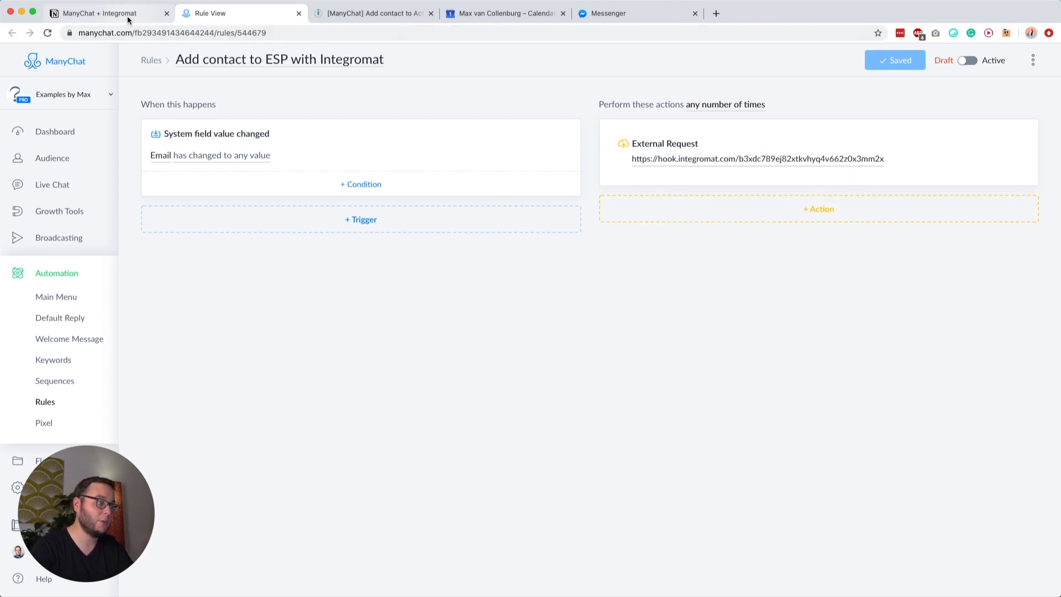
# Step: Expand Possibility #4 in Notion and open its Flow and Scenario links in adjacent tabs
pyautogui.click(99, 13)
pyautogui.scroll(-1, 376, 442)
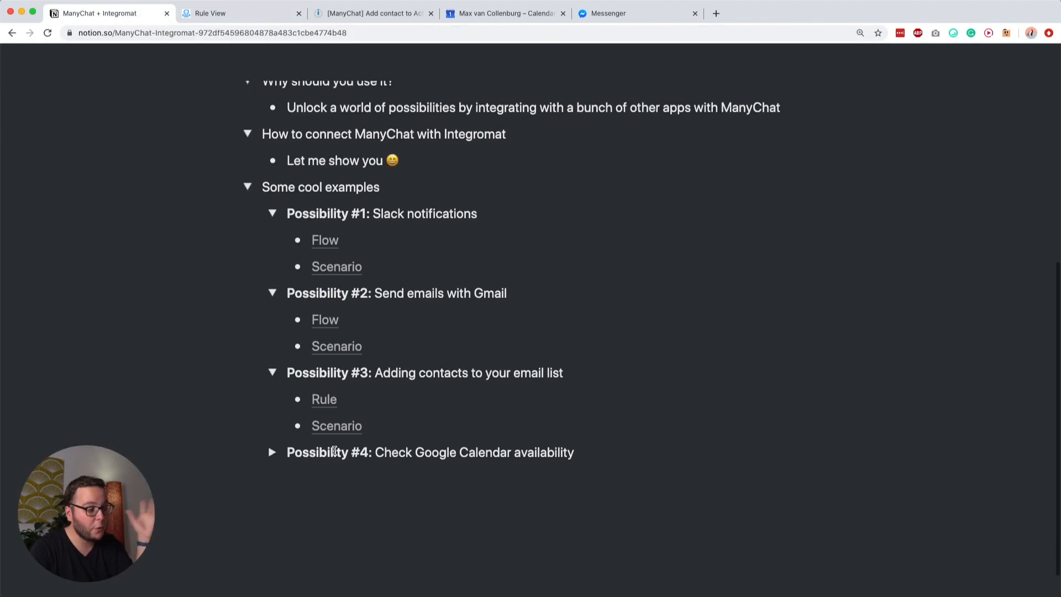
pyautogui.click(271, 452)
pyautogui.scroll(-1, 387, 430)
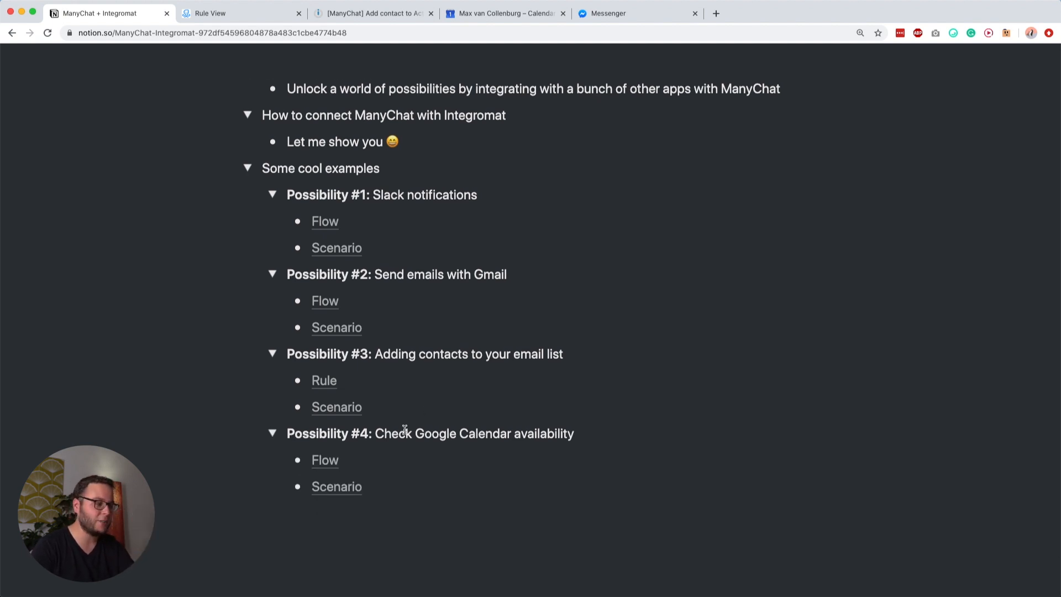
pyautogui.keyDown('super'); pyautogui.click(325, 461); pyautogui.keyUp('super')
pyautogui.moveTo(473, 3); pyautogui.dragTo(168, 16)
pyautogui.click(150, 13)
pyautogui.keyDown('super'); pyautogui.click(337, 486); pyautogui.keyUp('super')
pyautogui.moveTo(634, 14); pyautogui.dragTo(359, 16)
pyautogui.click(267, 17)
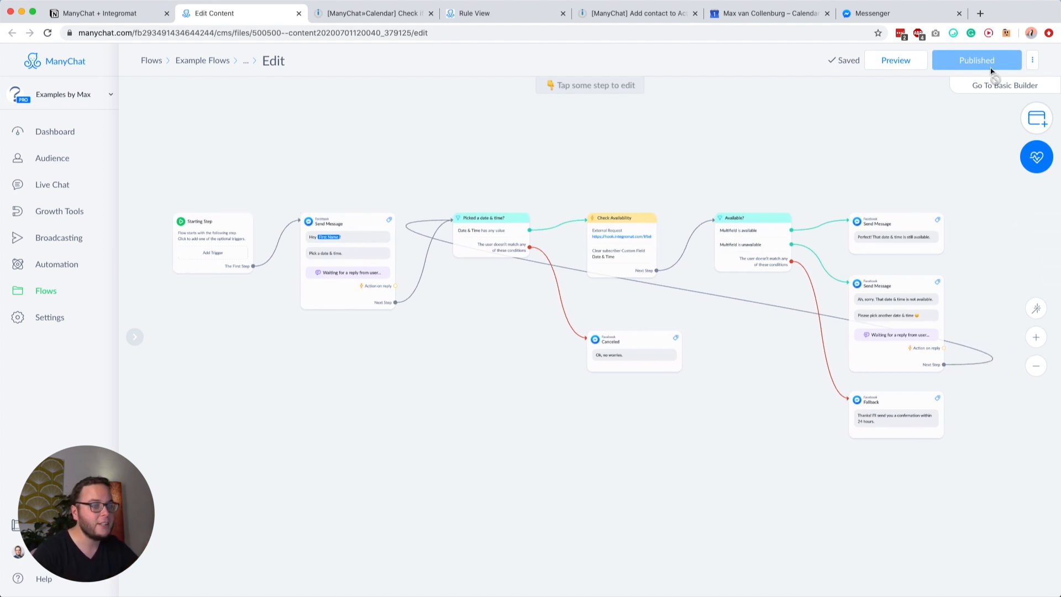
# Step: Review the Send Message step's 'Pick a date & time.' text and its reply custom-field setting
pyautogui.scroll(3, 371, 261)
pyautogui.click(434, 247)
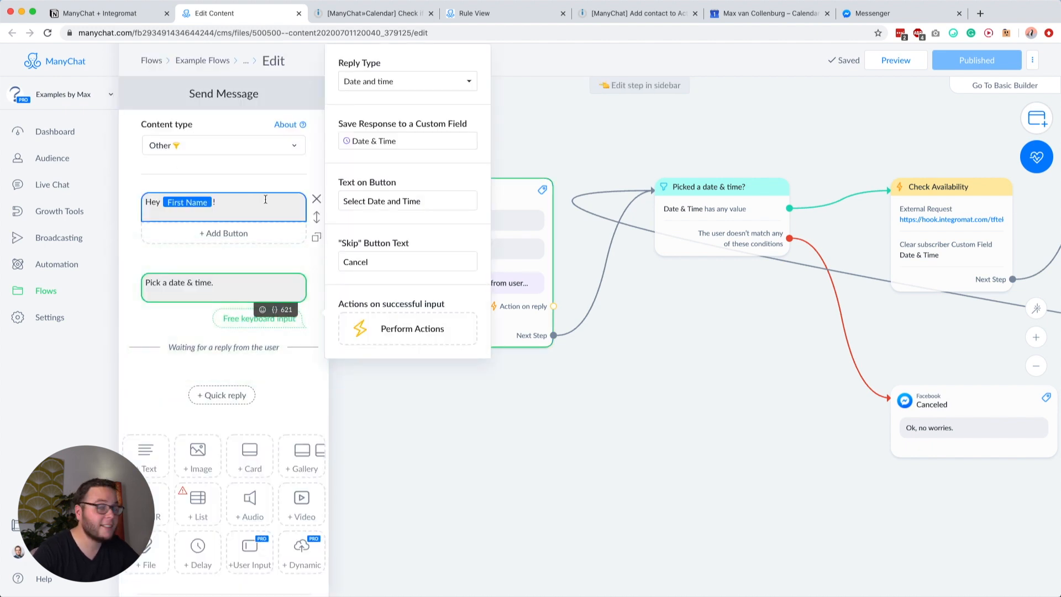
pyautogui.tripleClick(212, 284)
pyautogui.click(185, 284)
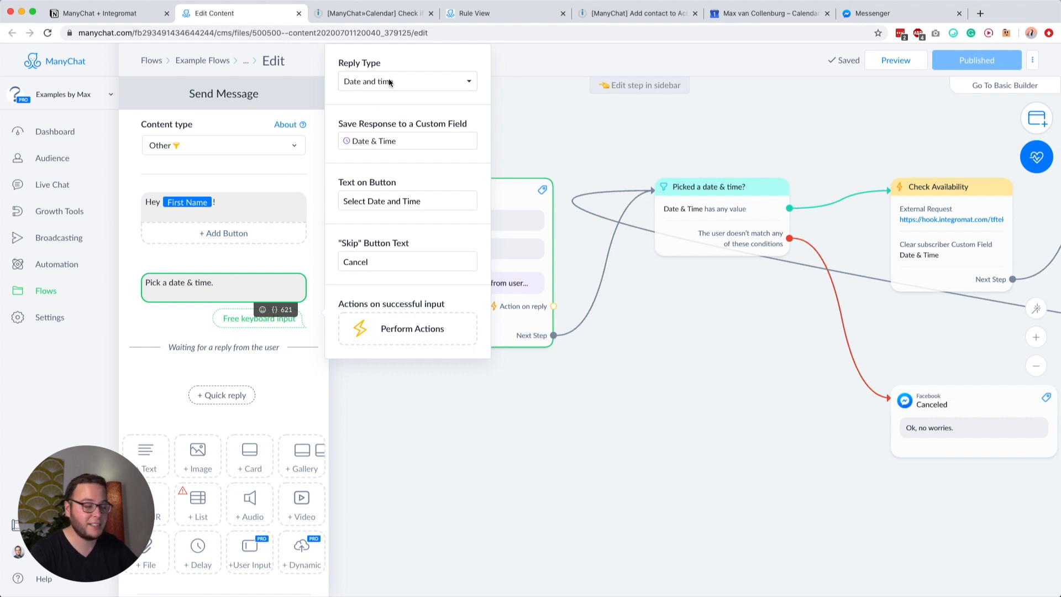
pyautogui.moveTo(348, 127); pyautogui.dragTo(453, 124)
pyautogui.click(412, 139)
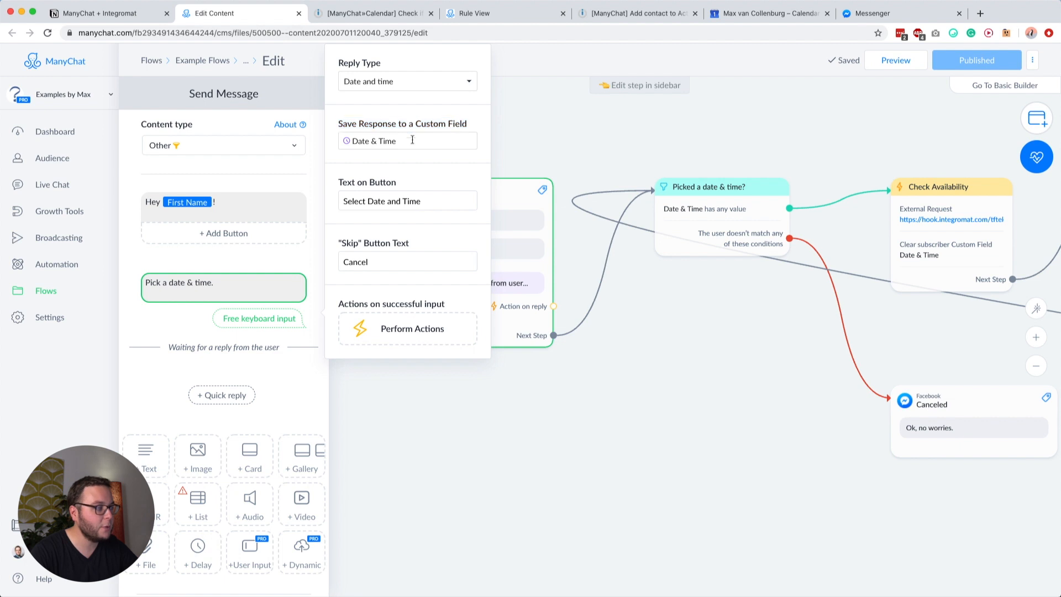
pyautogui.click(373, 142)
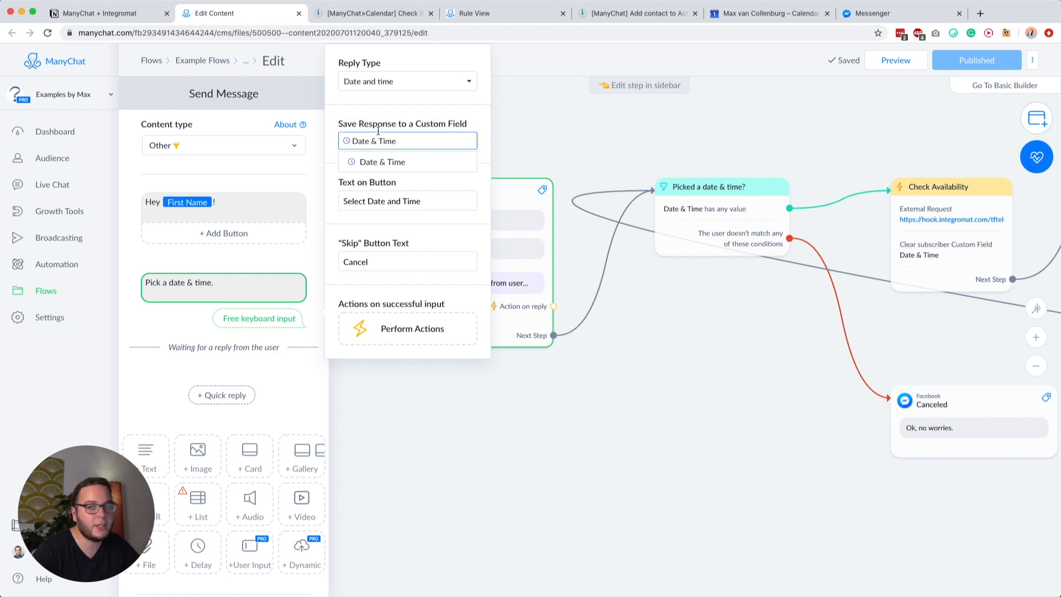
pyautogui.click(359, 120)
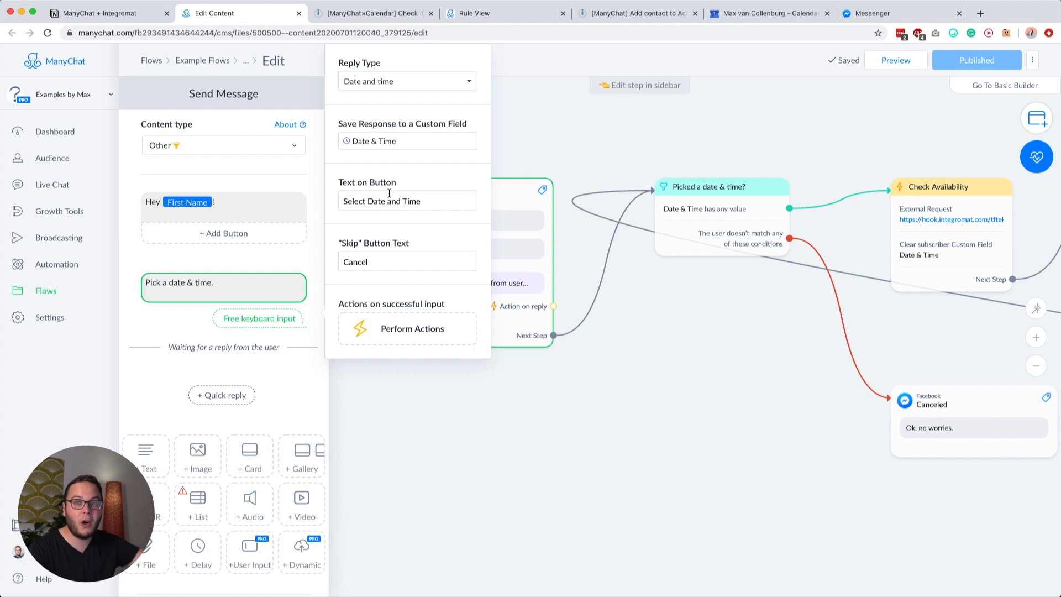
# Step: Check the 'Select Date and Time' button text and close the step settings
pyautogui.click(368, 202)
pyautogui.moveTo(343, 202); pyautogui.dragTo(455, 201)
pyautogui.click(455, 201)
pyautogui.click(347, 245)
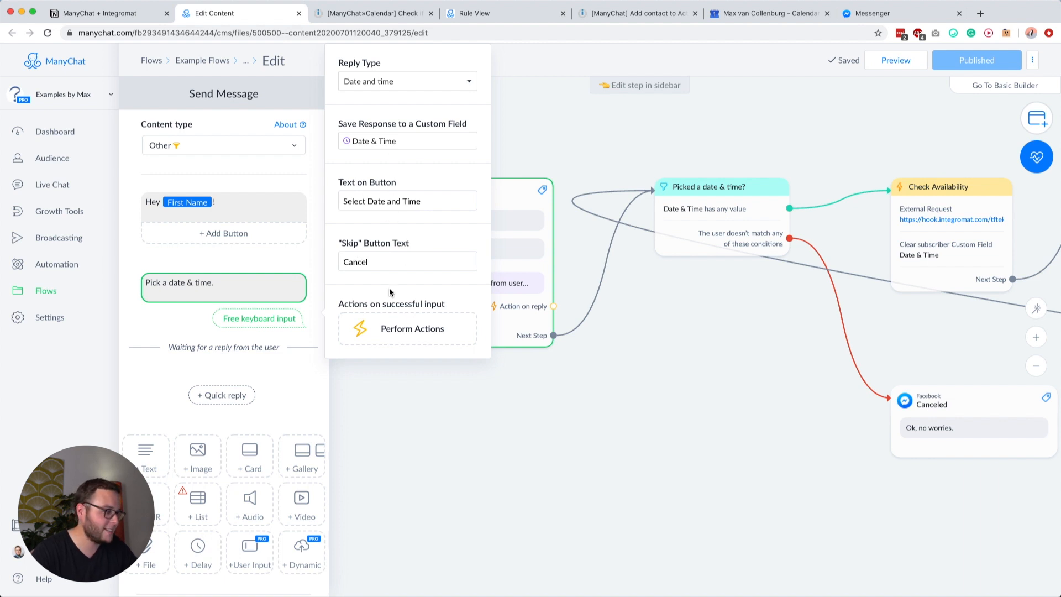
pyautogui.click(645, 343)
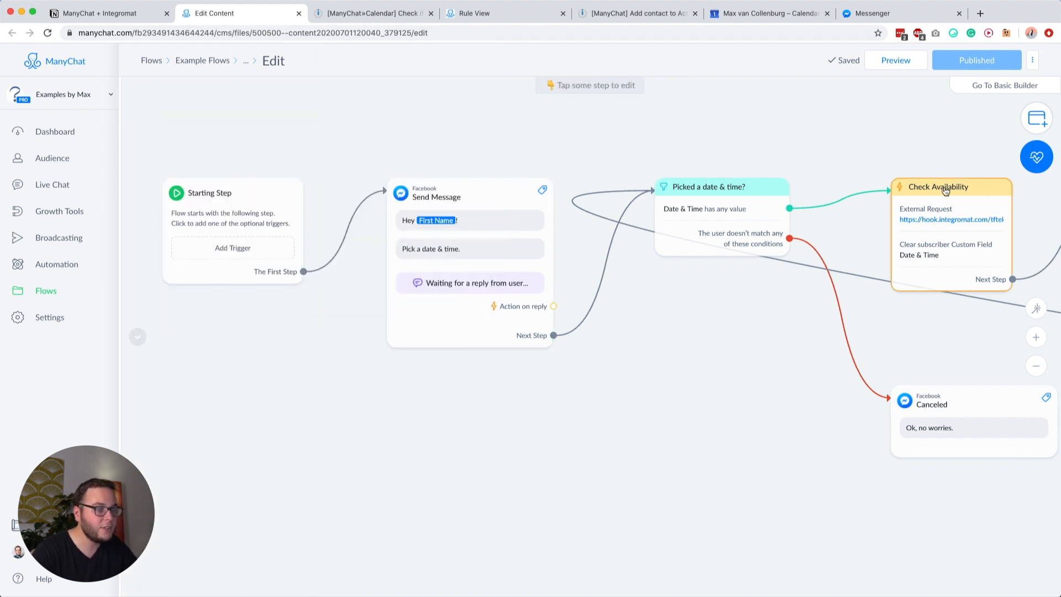
# Step: Preview the flow in Messenger and connect Send Message's Next Step to Picked a date & time?
pyautogui.click(896, 62)
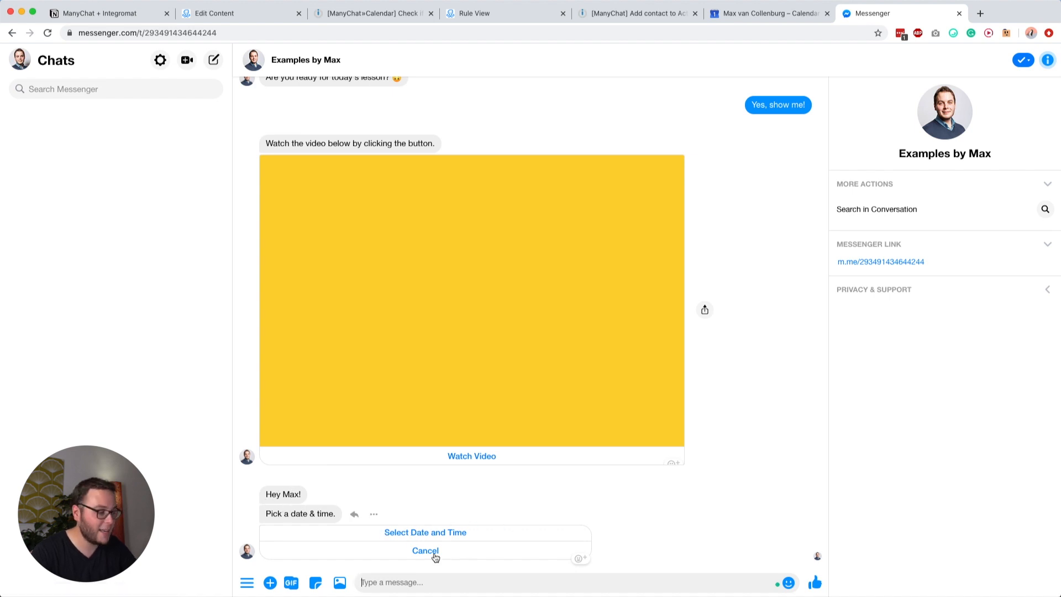
pyautogui.click(238, 13)
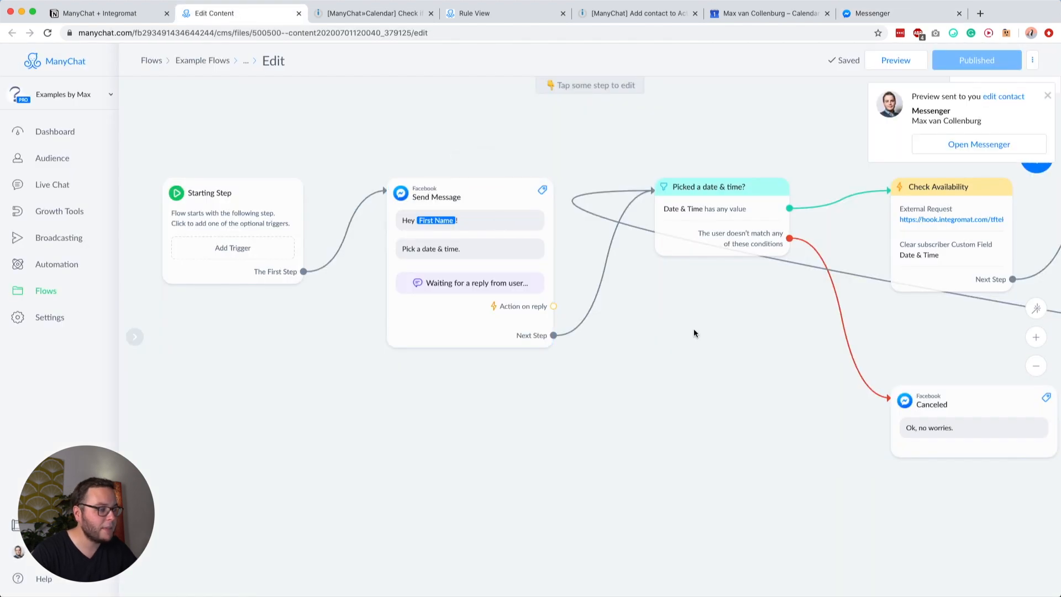
pyautogui.hscroll(2, 695, 329)
pyautogui.click(436, 259)
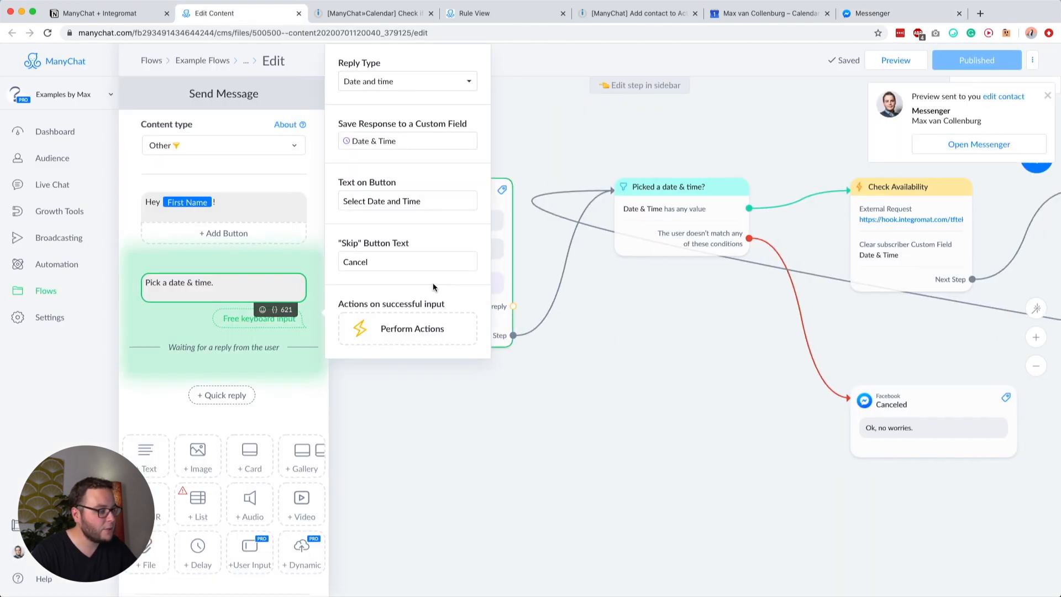
pyautogui.click(601, 353)
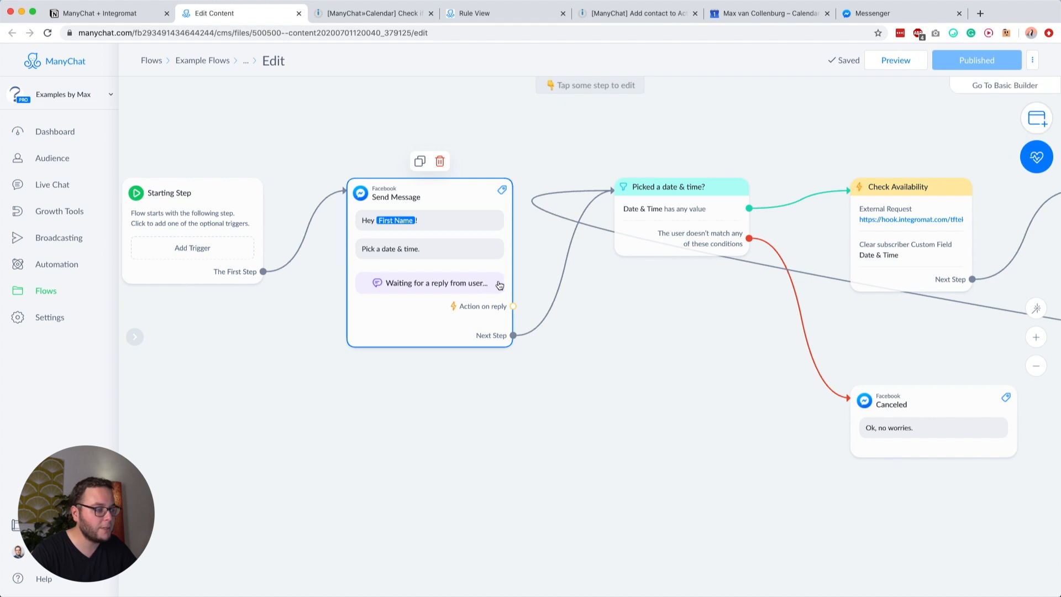
pyautogui.moveTo(513, 335); pyautogui.dragTo(674, 210)
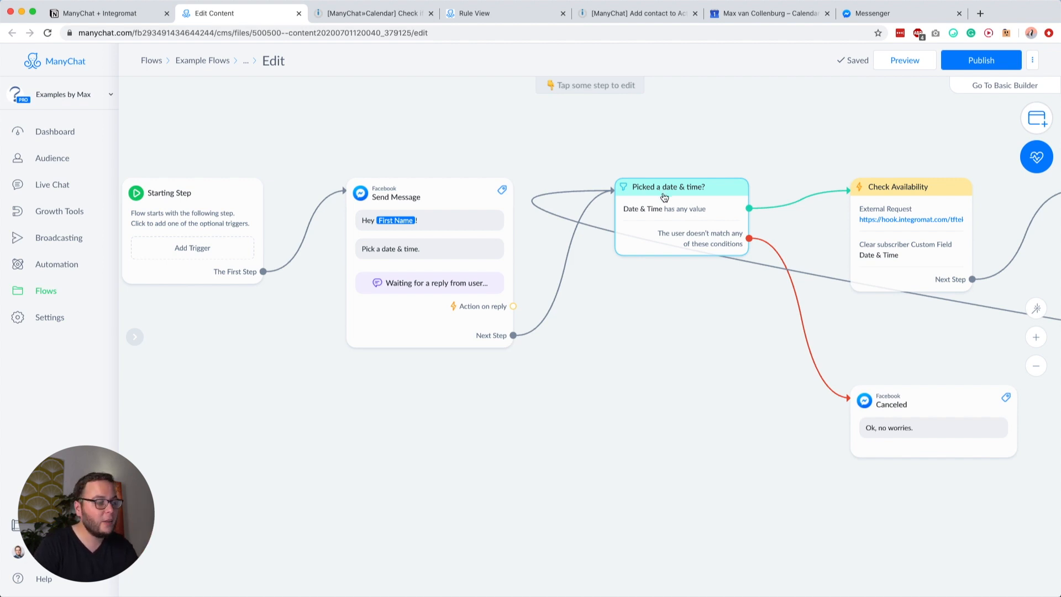
pyautogui.click(664, 197)
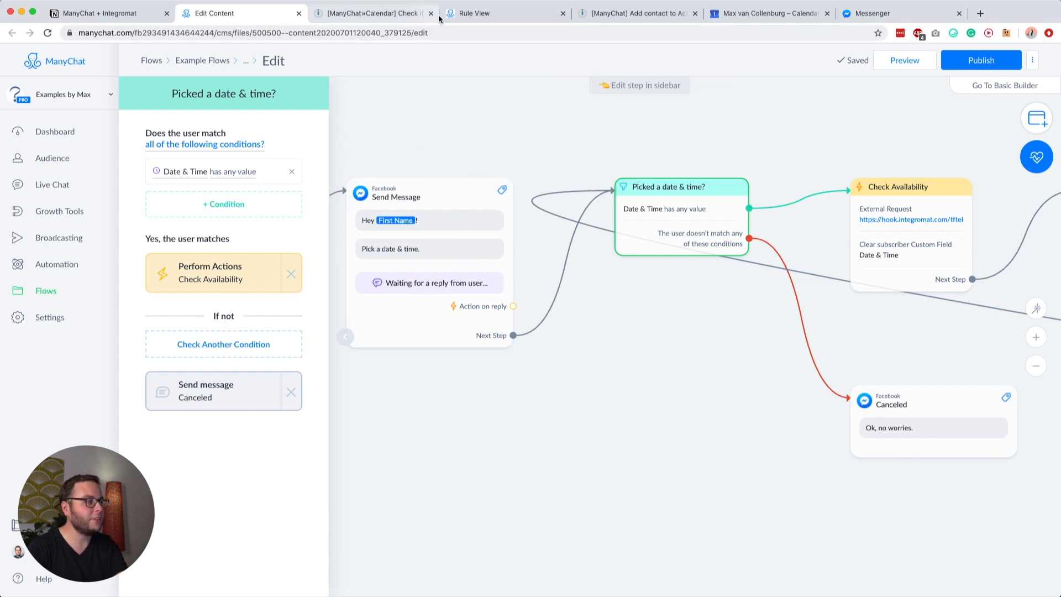
# Step: Check the Messenger preview, close the condition settings and pan to the Check Availability step
pyautogui.click(872, 13)
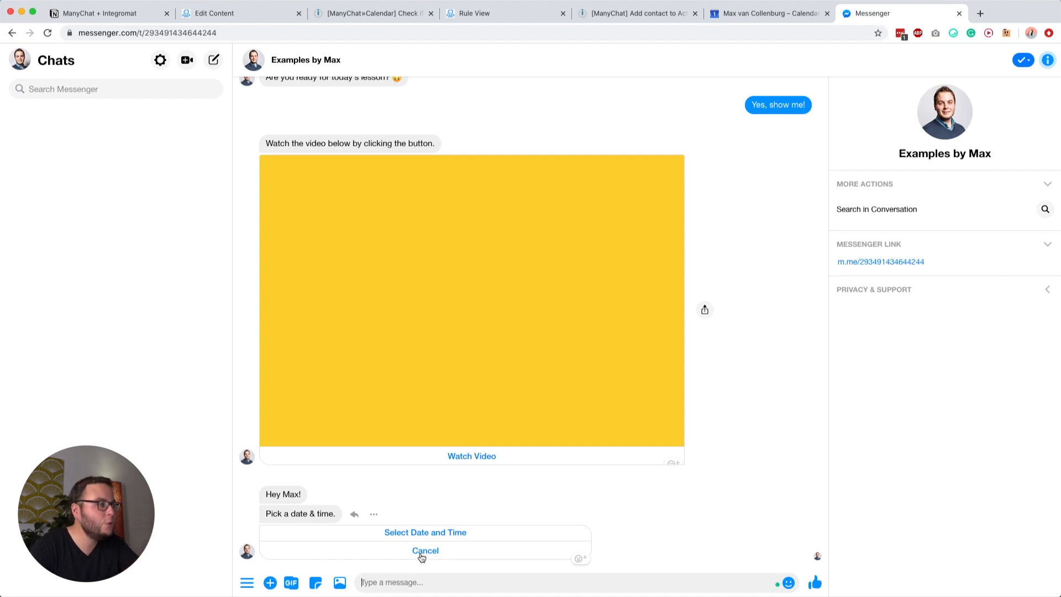
pyautogui.click(264, 14)
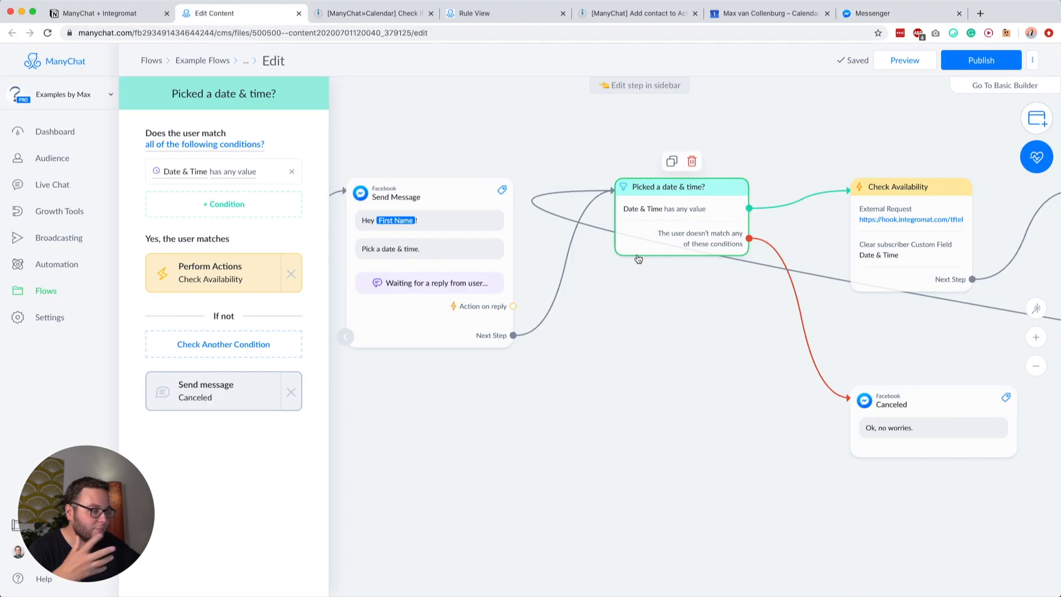
pyautogui.click(690, 340)
pyautogui.moveTo(696, 311); pyautogui.dragTo(460, 325)
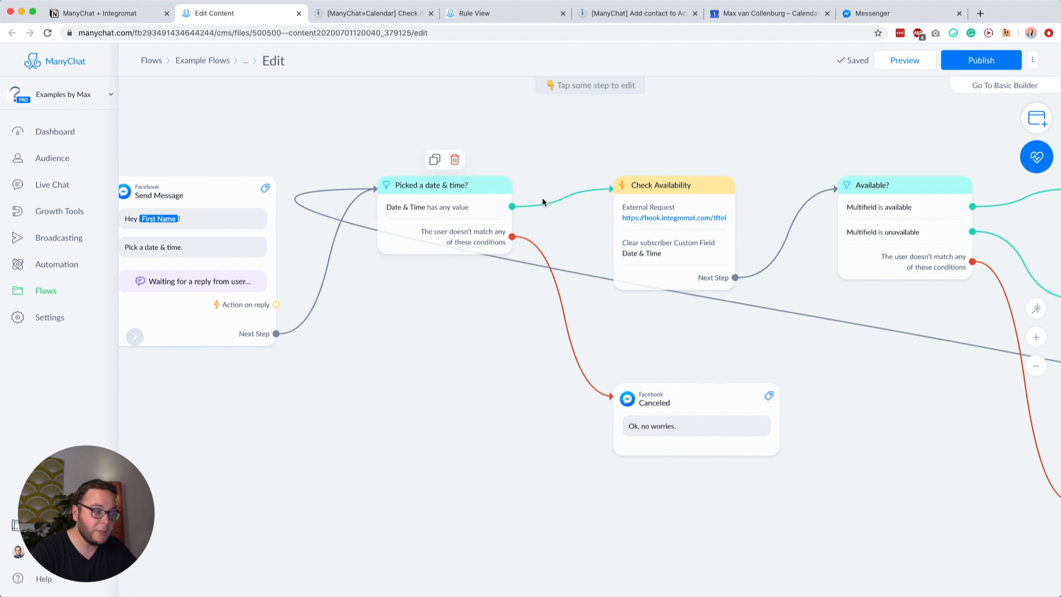
pyautogui.click(659, 216)
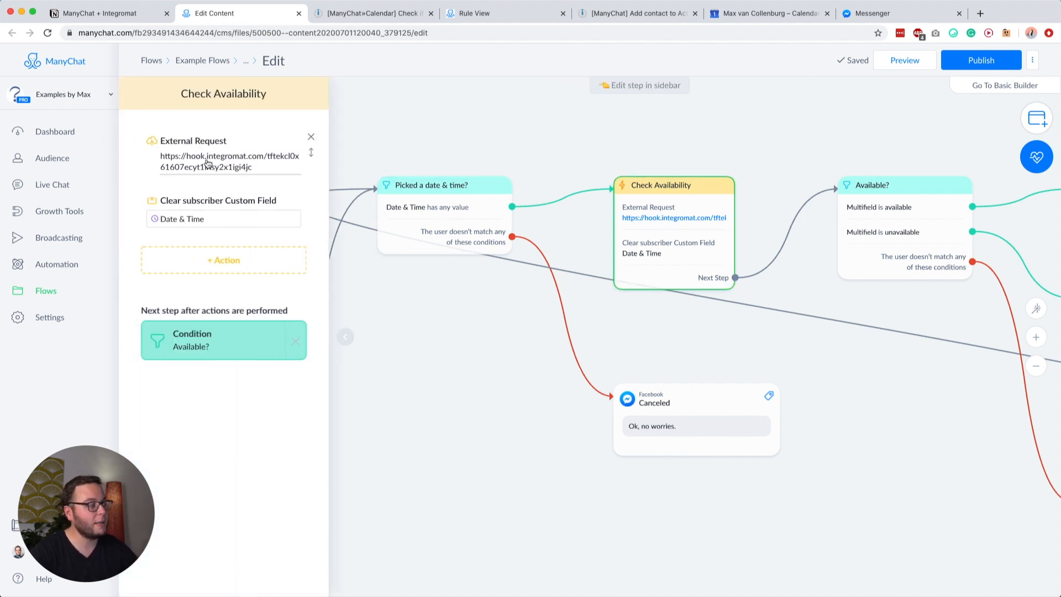
# Step: Open the calendar-check scenario and verify the External Request posts to its webhook URL
pyautogui.click(374, 13)
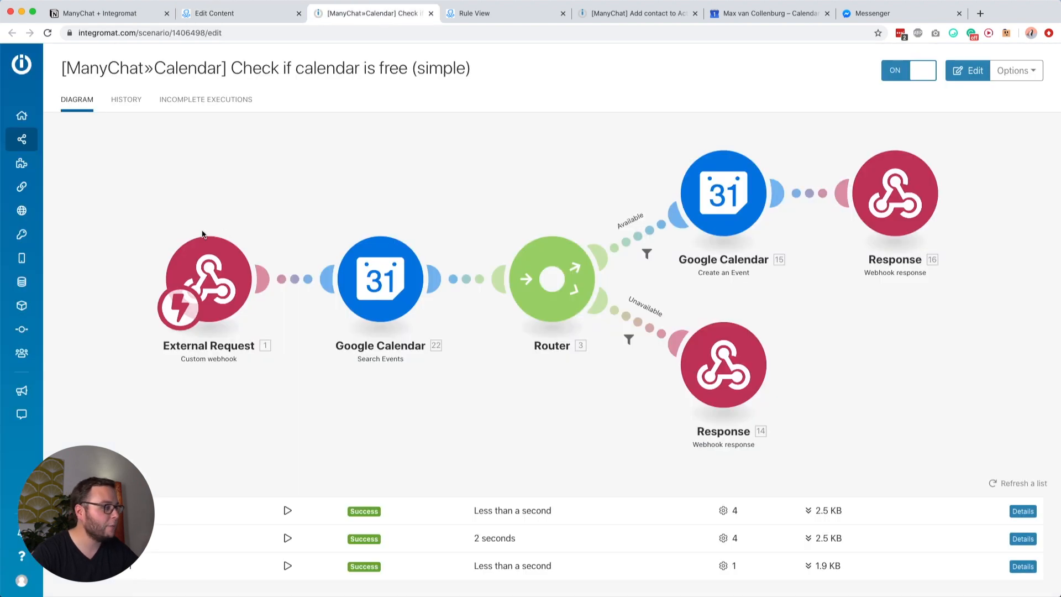
pyautogui.click(203, 211)
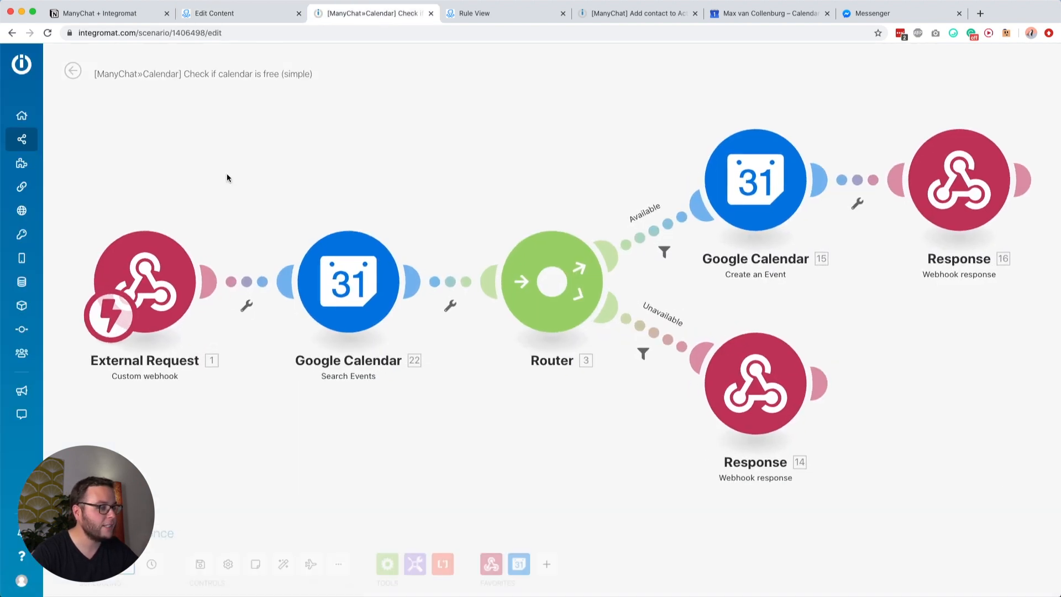
pyautogui.click(227, 268)
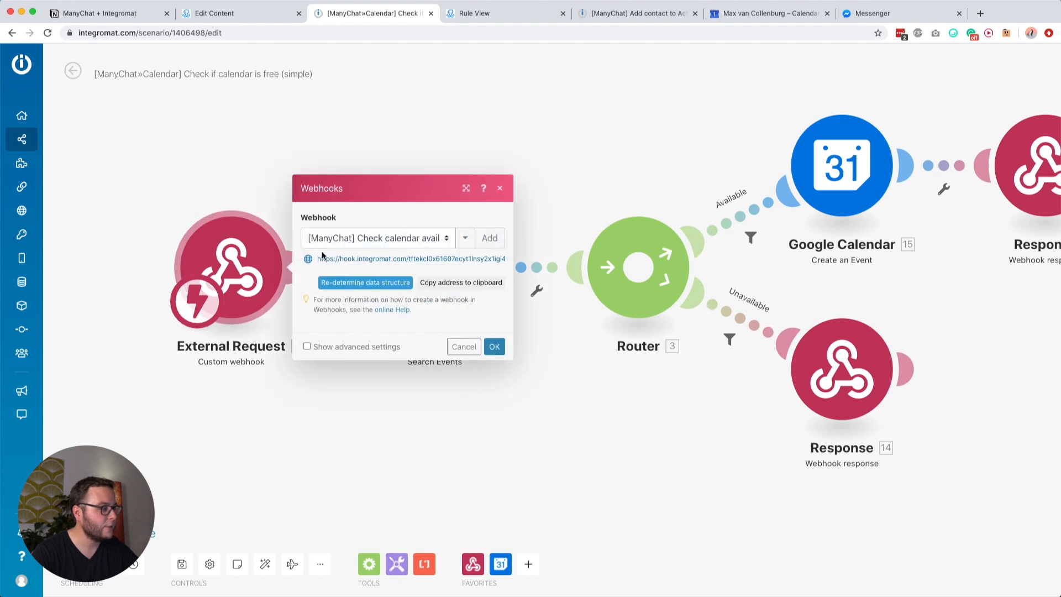
pyautogui.click(331, 259)
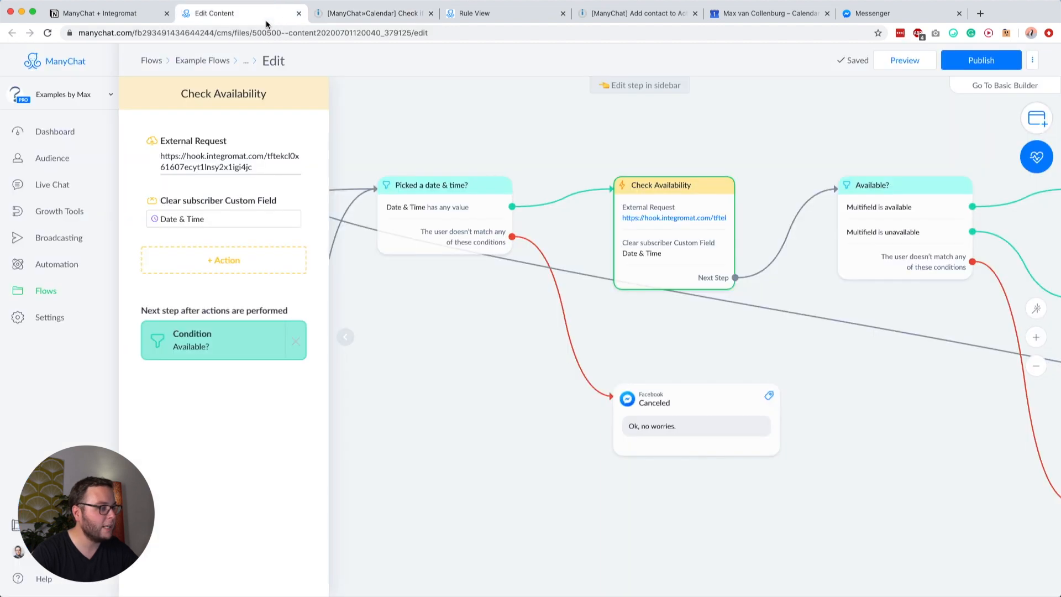
pyautogui.click(241, 159)
pyautogui.tripleClick(346, 133)
pyautogui.click(359, 147)
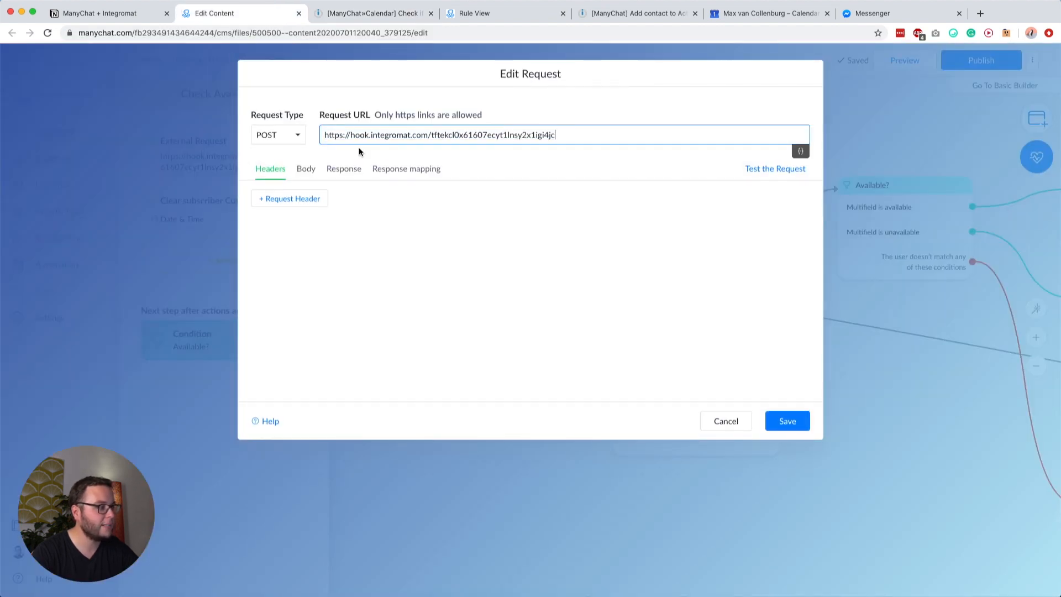
# Step: Confirm the request body sends Full Subscriber Data
pyautogui.click(305, 169)
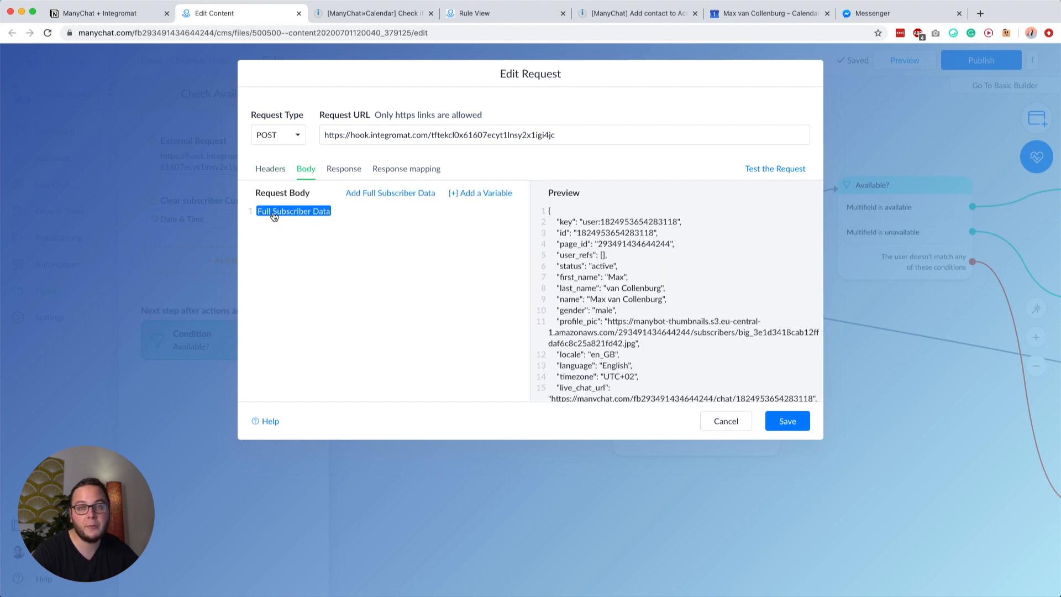
pyautogui.click(360, 228)
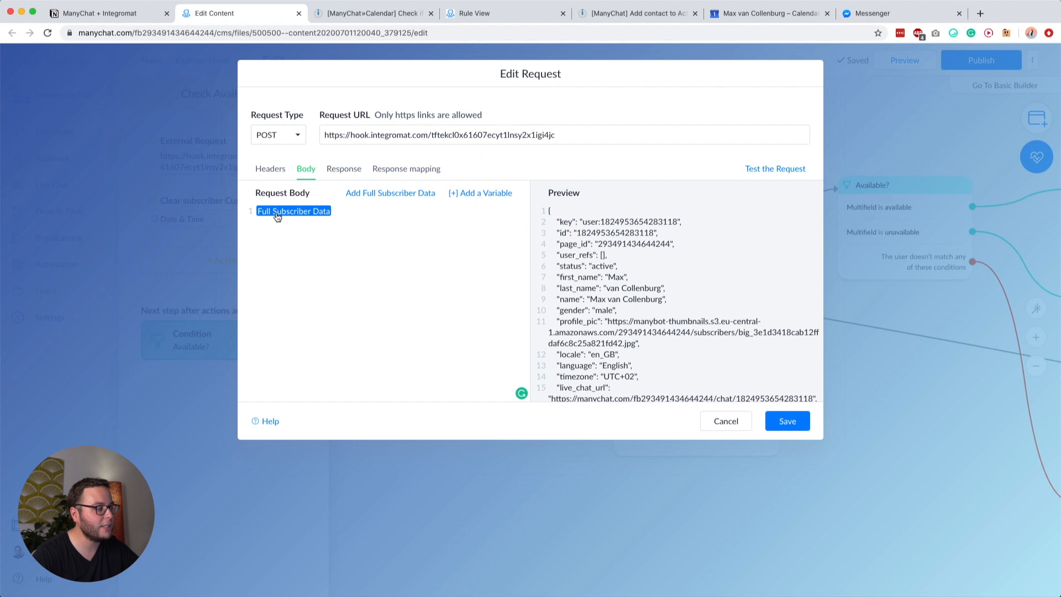
pyautogui.scroll(-15, 668, 279)
pyautogui.scroll(15, 668, 276)
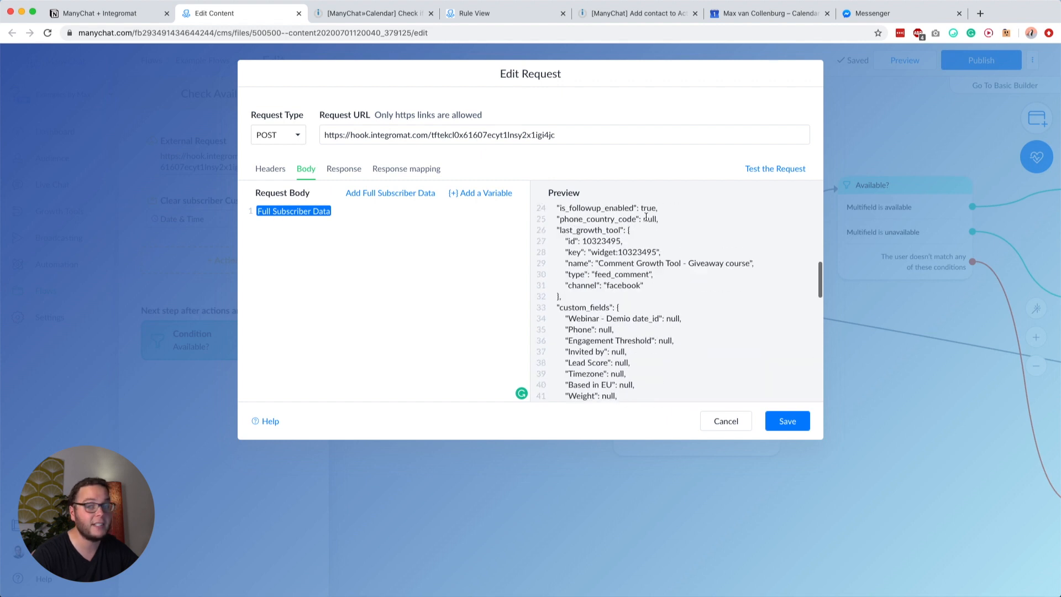
# Step: Confirm the response mapping stores $.status into Multifield
pyautogui.click(343, 169)
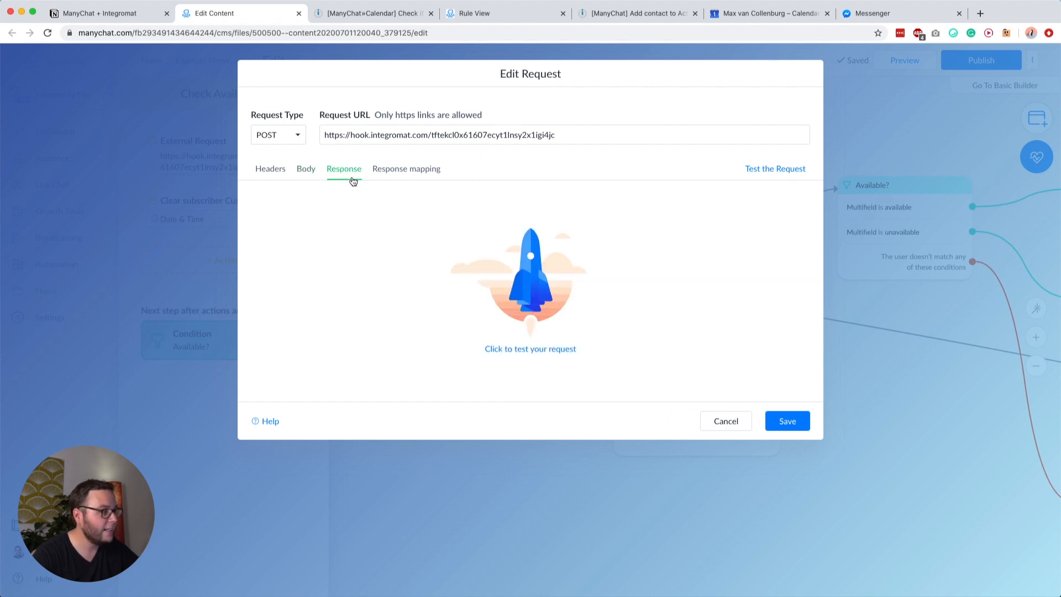
pyautogui.click(392, 169)
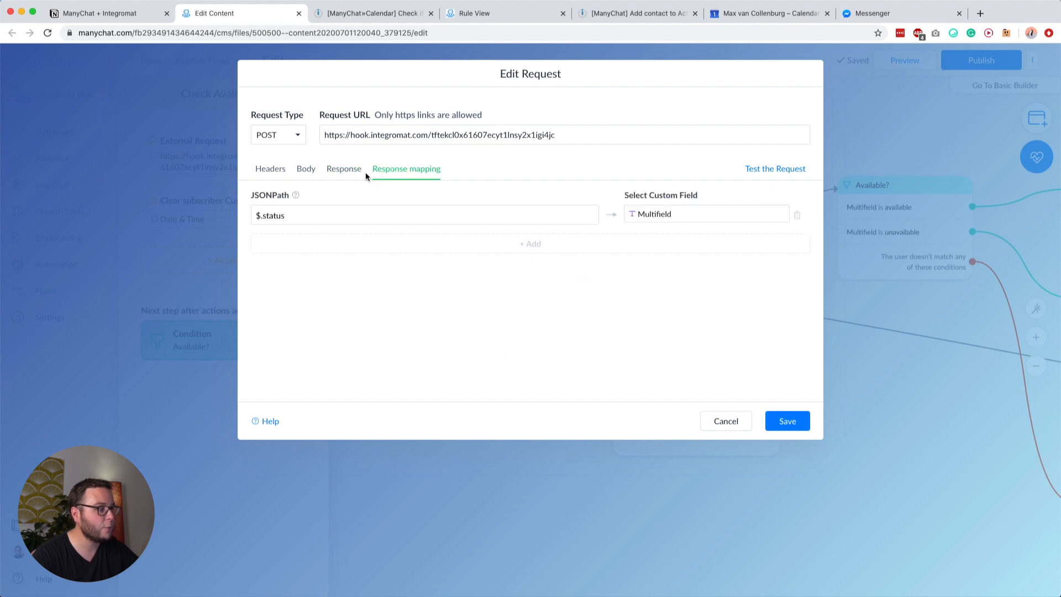
pyautogui.click(348, 175)
pyautogui.click(381, 170)
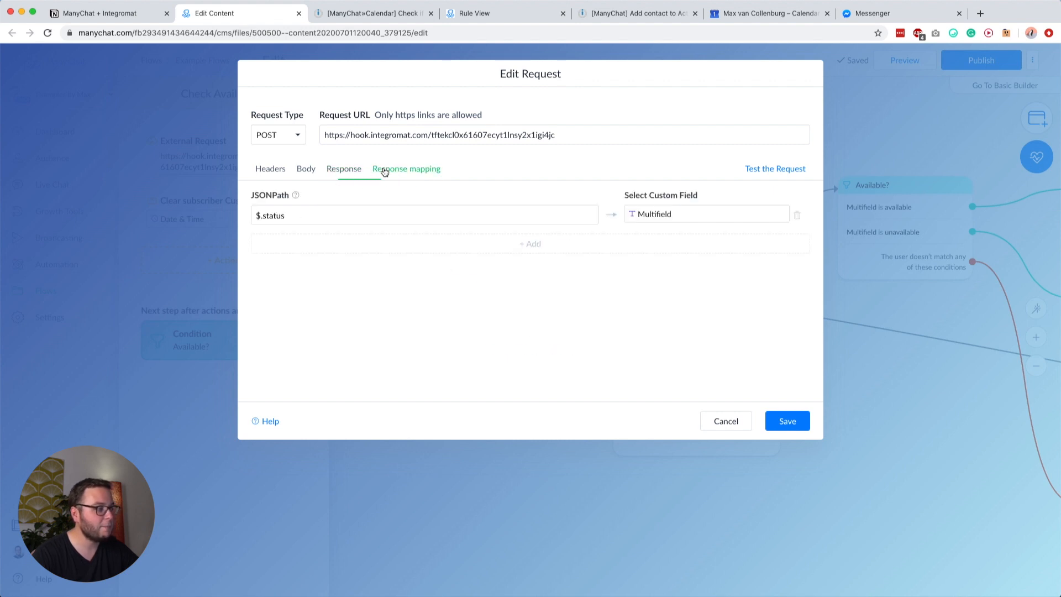
pyautogui.doubleClick(280, 217)
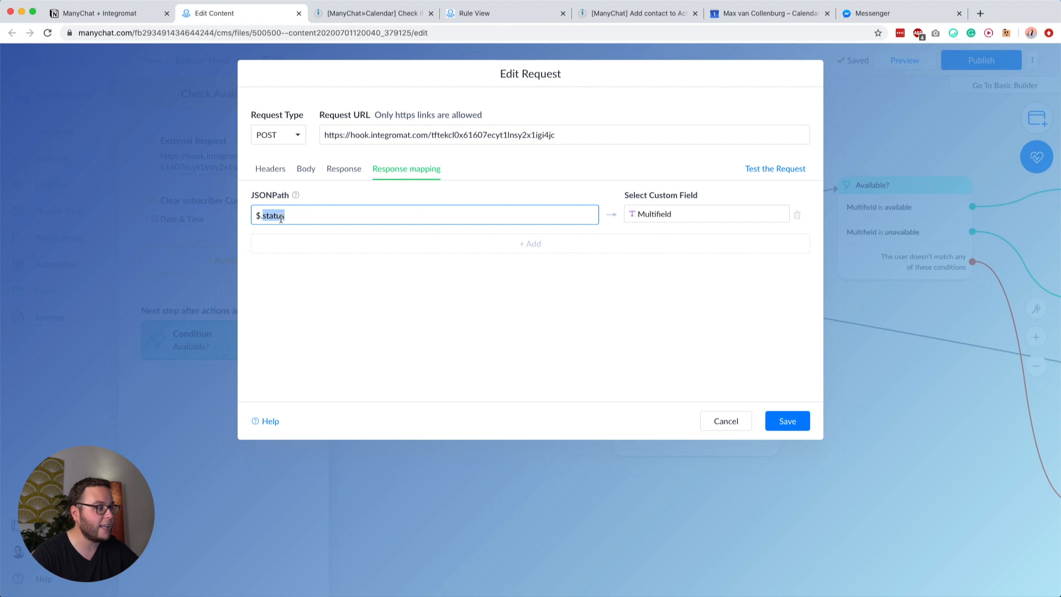
pyautogui.click(373, 13)
pyautogui.click(407, 117)
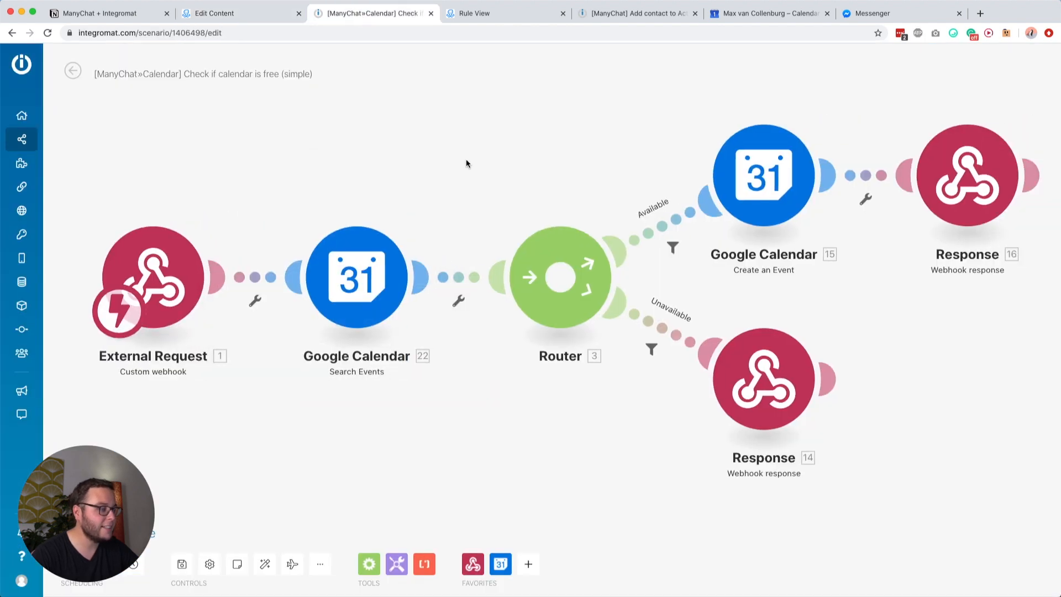
pyautogui.scroll(-2, 466, 160)
pyautogui.moveTo(399, 220); pyautogui.dragTo(423, 210)
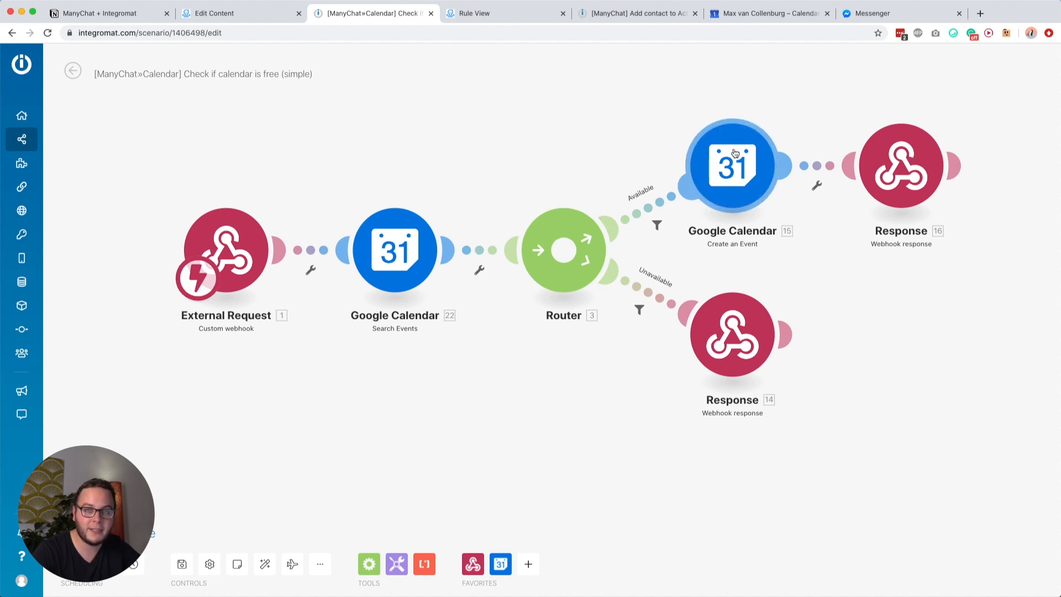
pyautogui.click(896, 166)
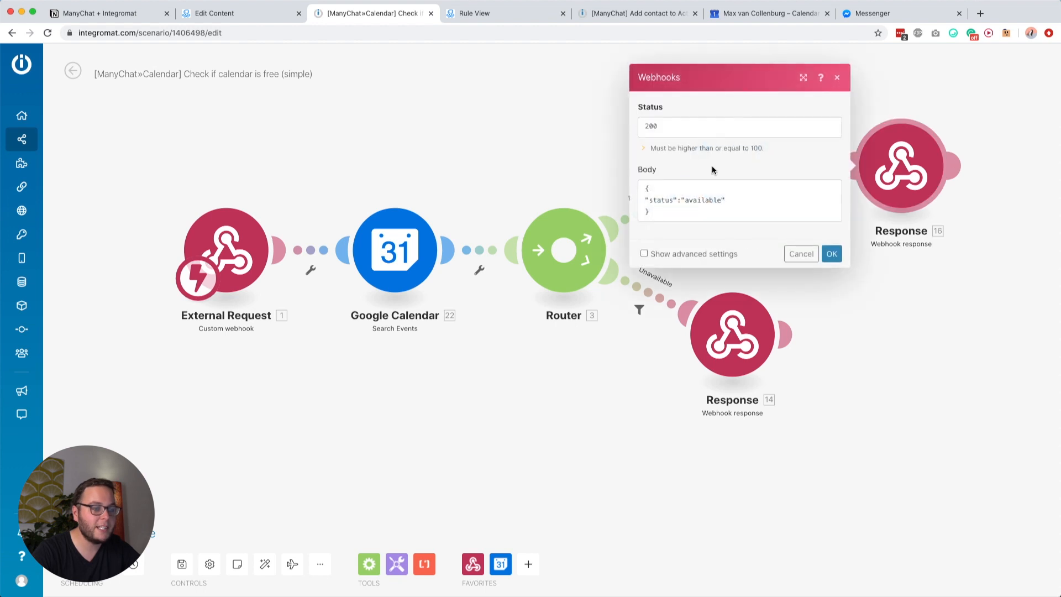
pyautogui.click(649, 192)
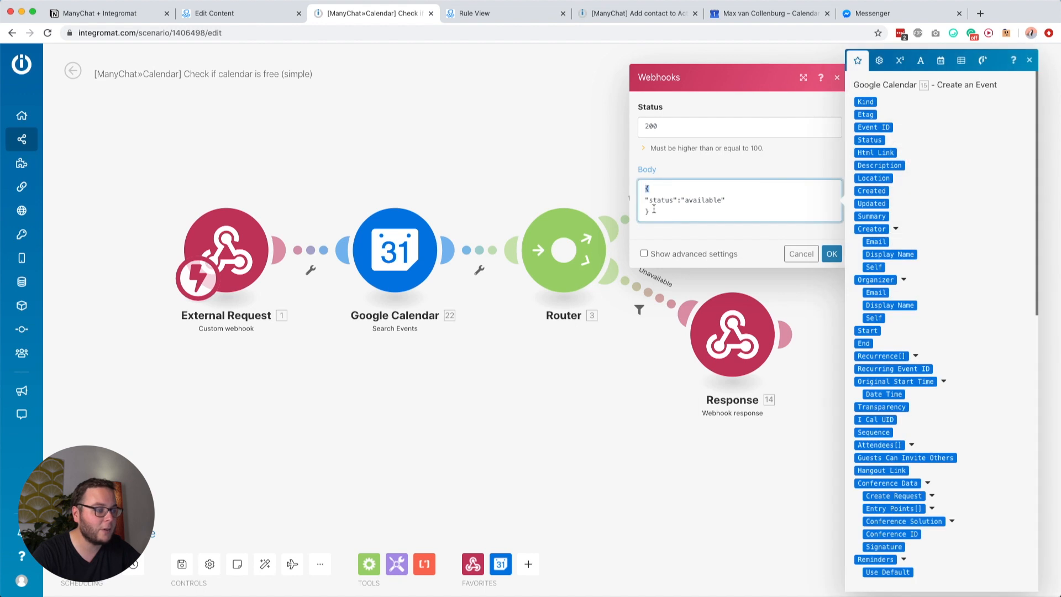
pyautogui.click(669, 202)
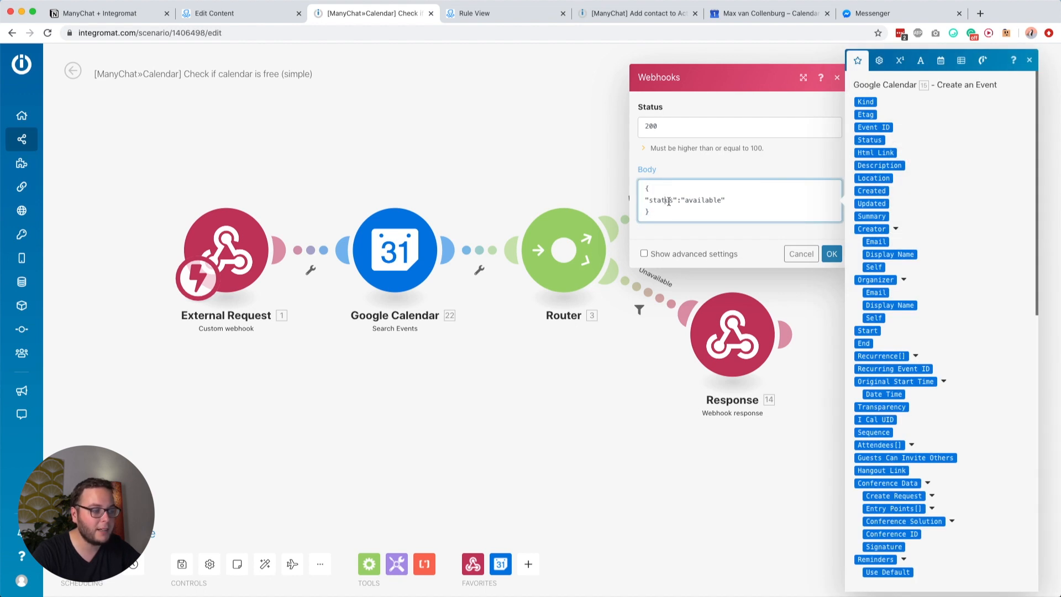
pyautogui.doubleClick(659, 199)
pyautogui.doubleClick(698, 199)
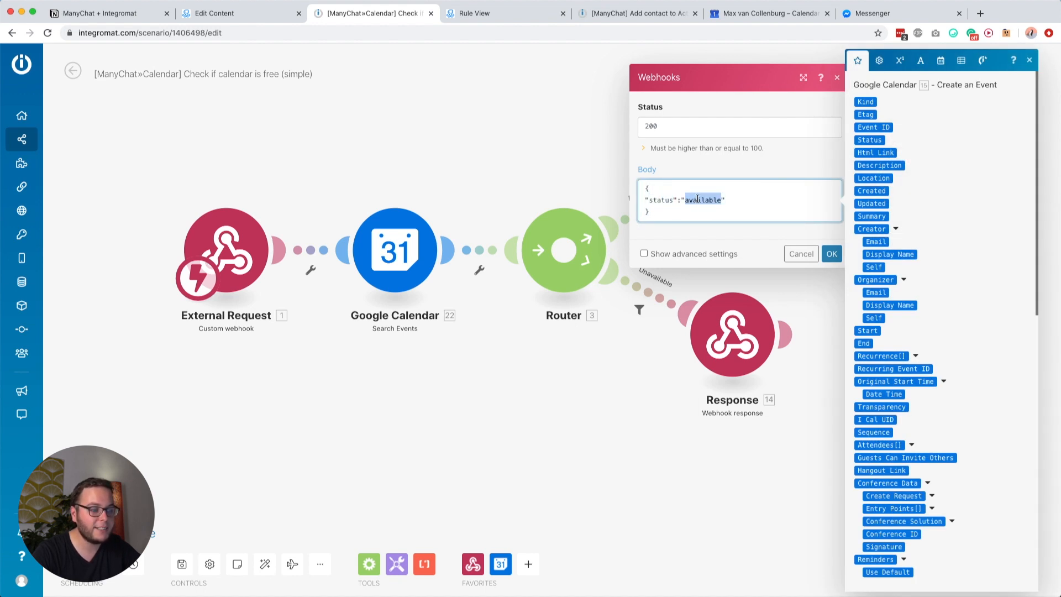
pyautogui.click(708, 199)
pyautogui.click(838, 399)
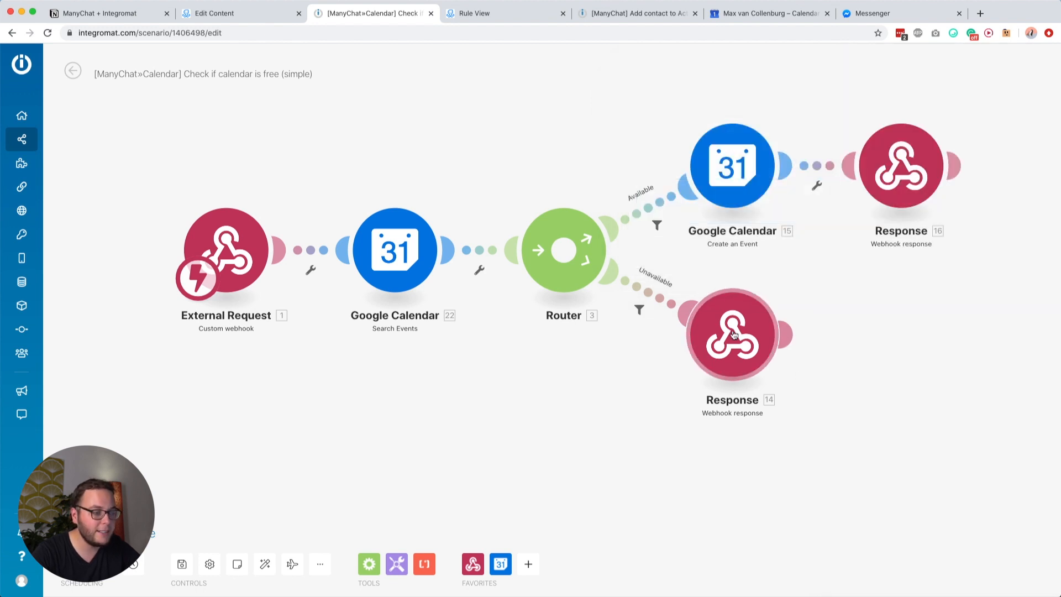
pyautogui.click(732, 335)
pyautogui.click(582, 379)
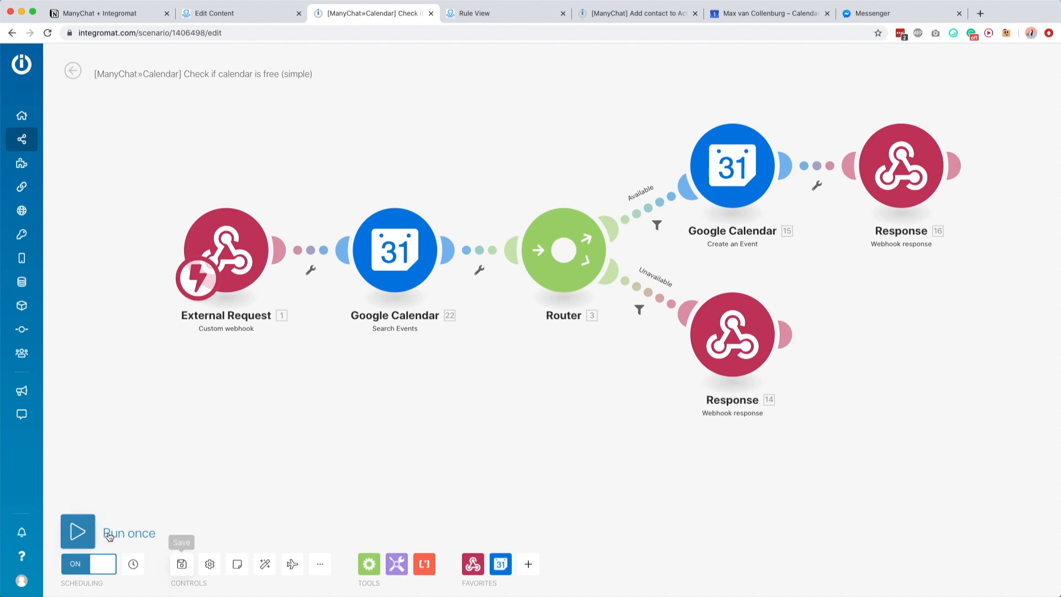
# Step: Run the Integromat scenario once, then save the request and publish the ManyChat flow
pyautogui.click(109, 534)
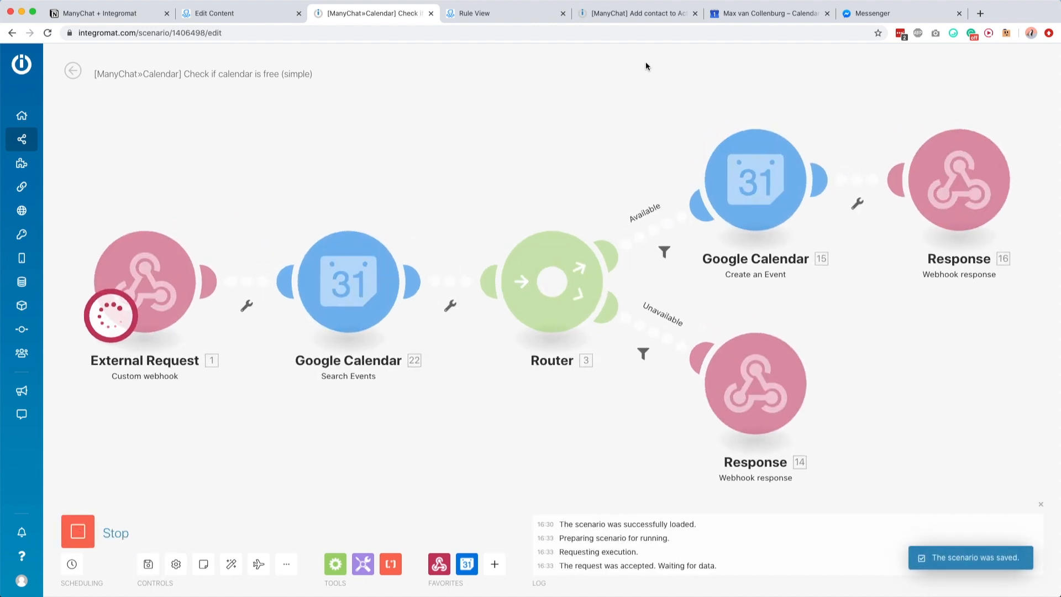
pyautogui.click(269, 16)
pyautogui.click(787, 421)
pyautogui.click(973, 60)
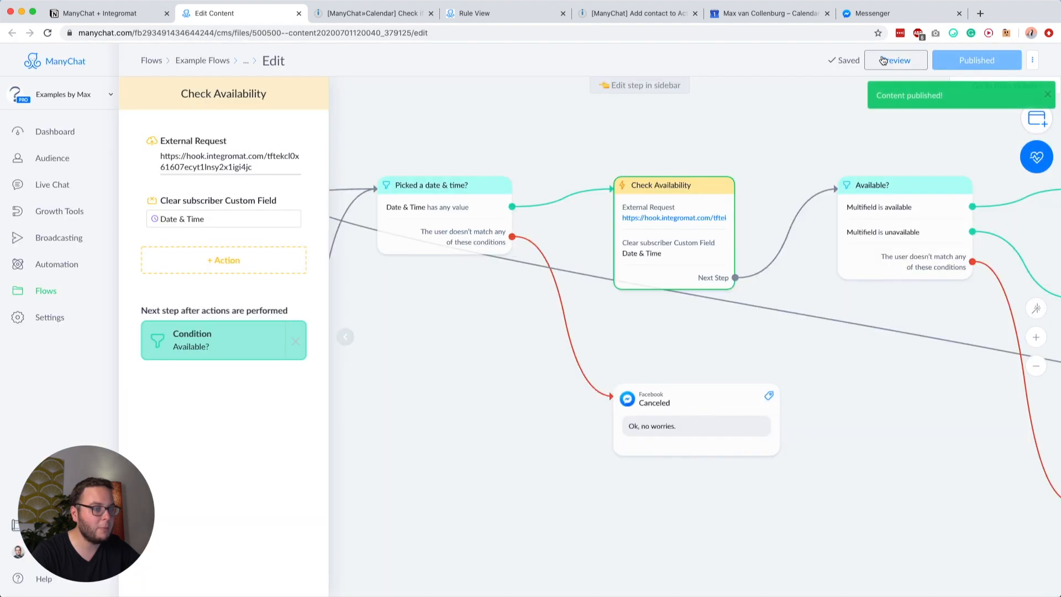
# Step: In Messenger, pick Friday 3 July at 12:00 to trigger the scenario
pyautogui.click(886, 15)
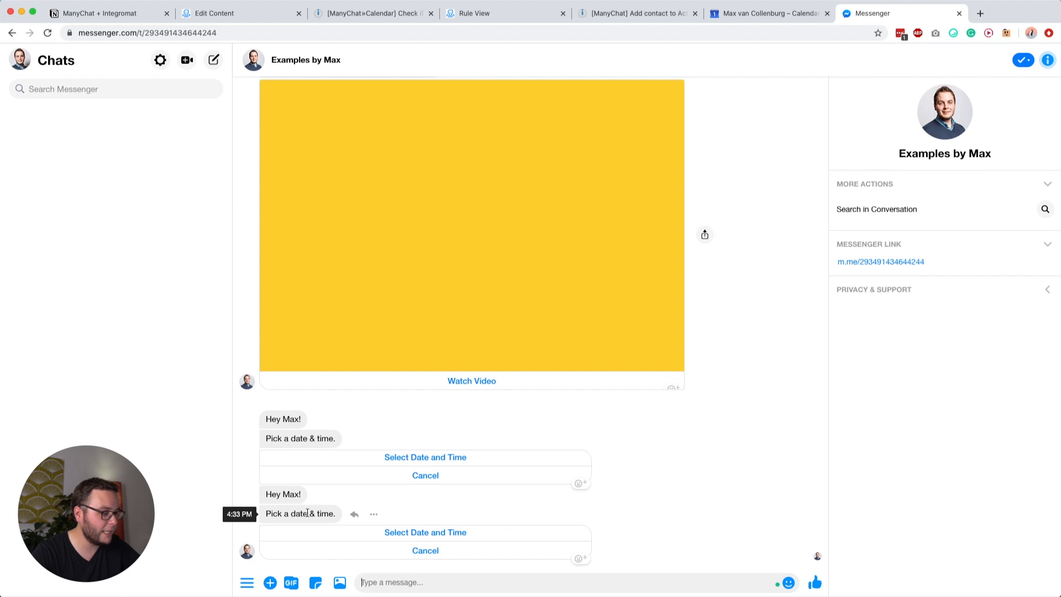
pyautogui.click(410, 533)
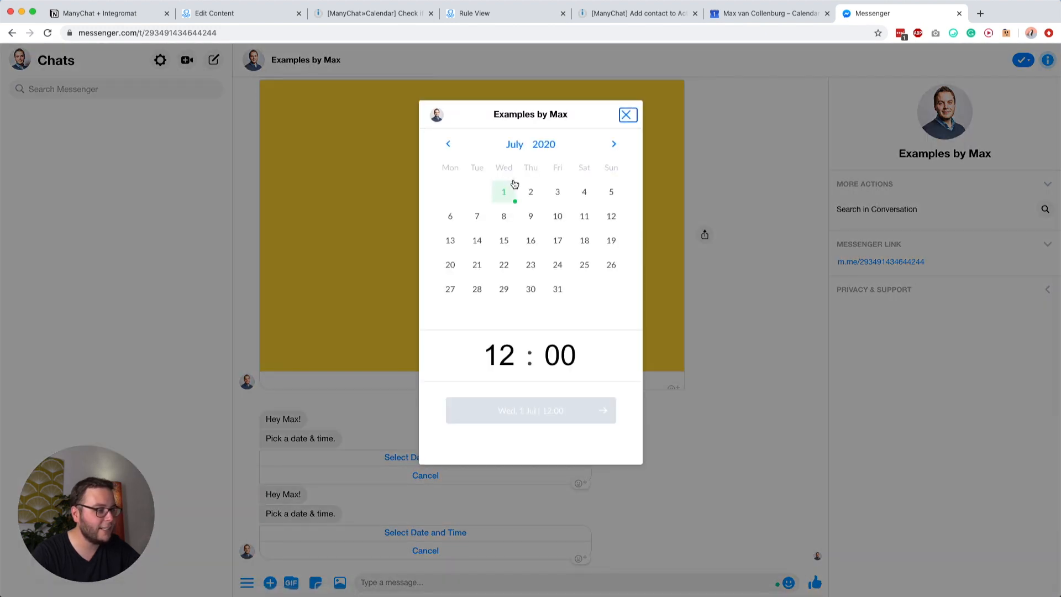
pyautogui.click(557, 192)
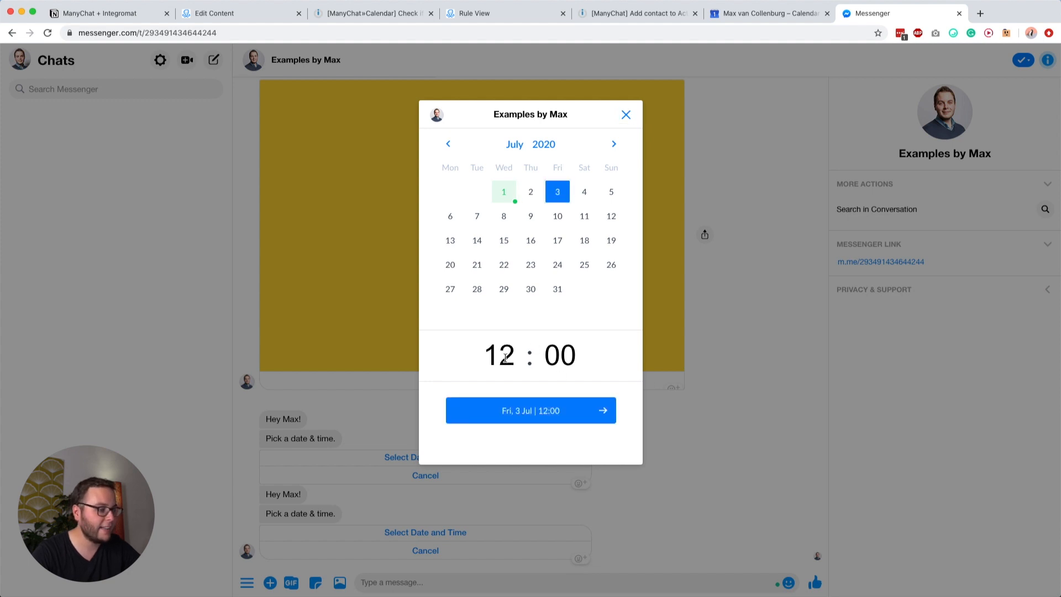
pyautogui.click(517, 409)
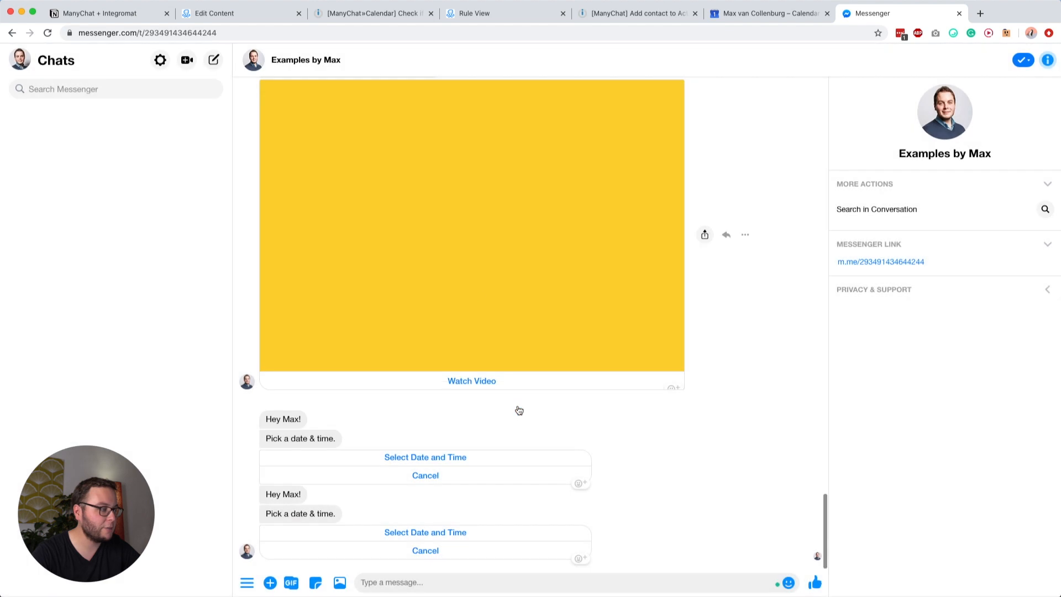
pyautogui.click(371, 12)
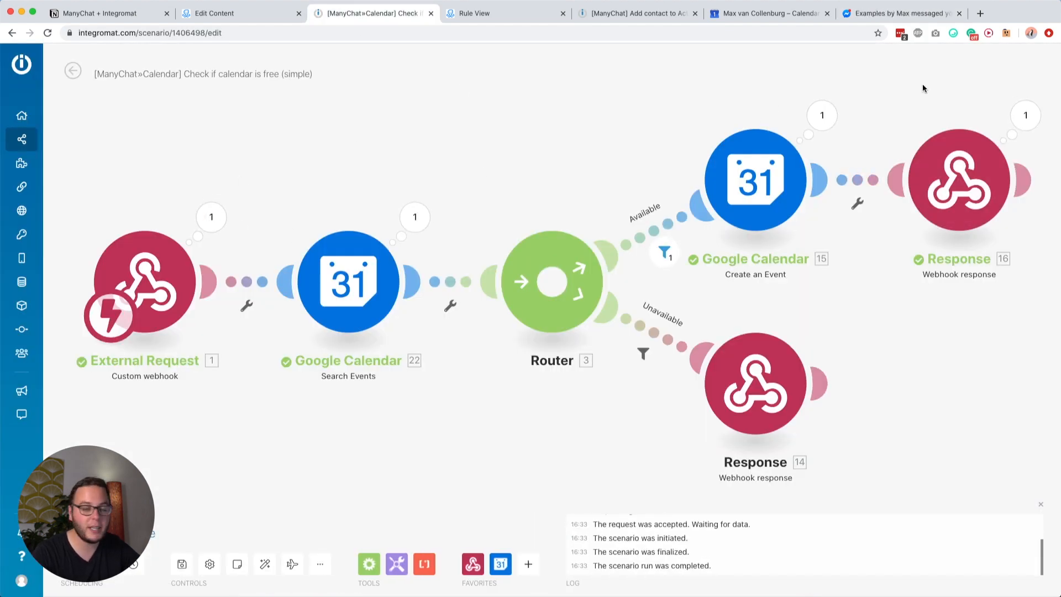
# Step: Inspect the webhook's received data to find the Date & Time custom field
pyautogui.click(884, 13)
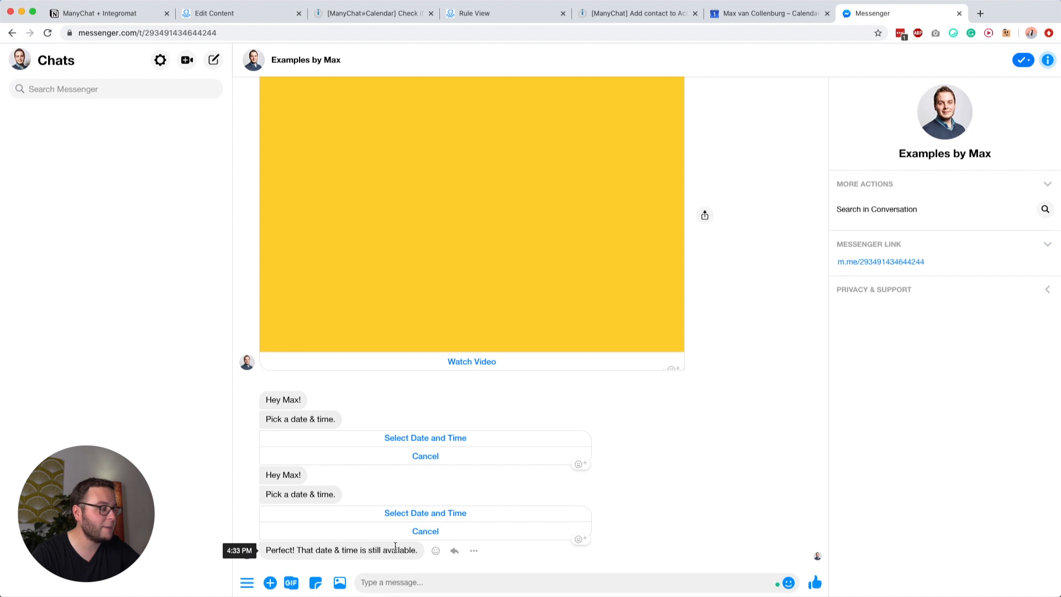
pyautogui.click(342, 19)
pyautogui.click(211, 217)
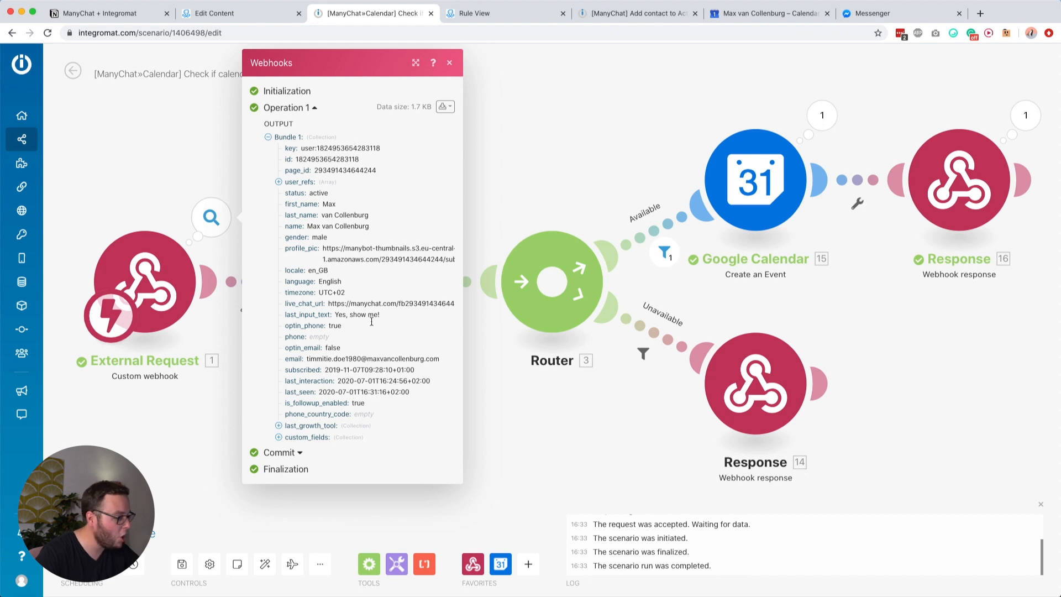
pyautogui.click(303, 438)
pyautogui.scroll(-3, 306, 456)
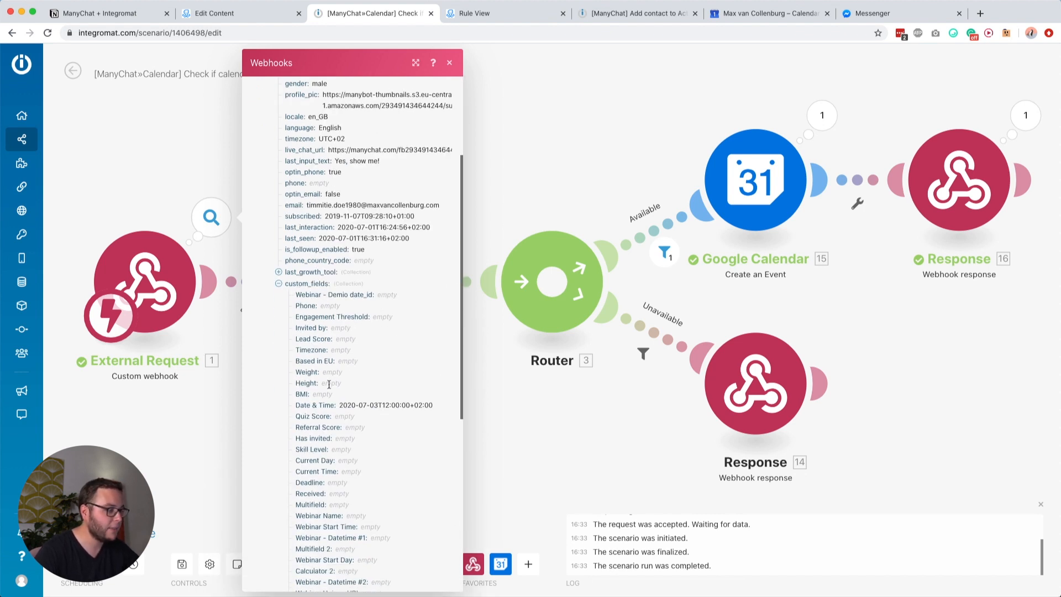
pyautogui.moveTo(305, 407); pyautogui.dragTo(426, 405)
pyautogui.click(327, 407)
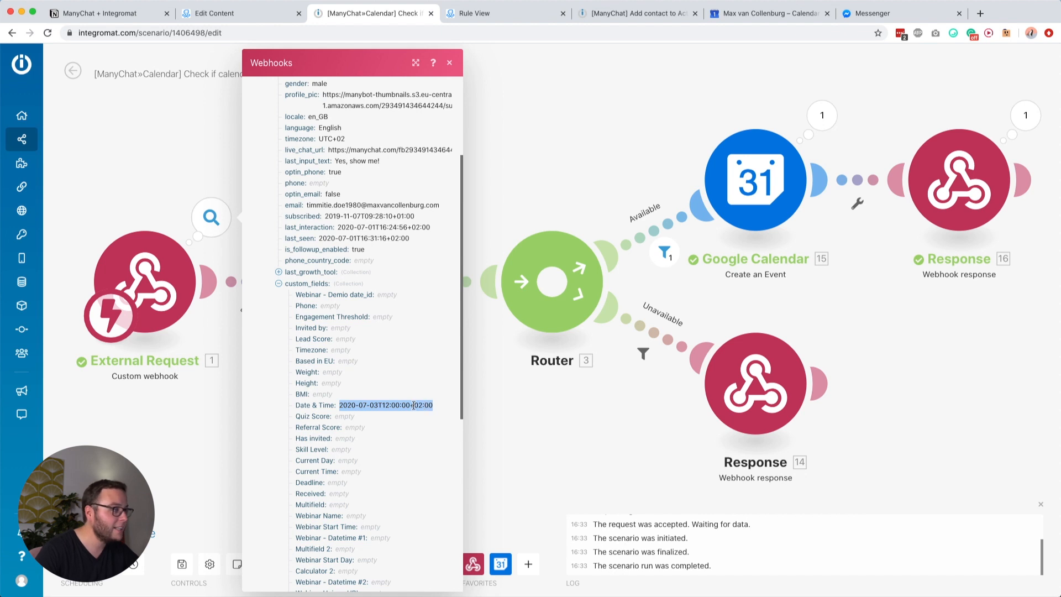
# Step: Close the received-data view and open the Google Calendar Search Events module's settings
pyautogui.click(840, 9)
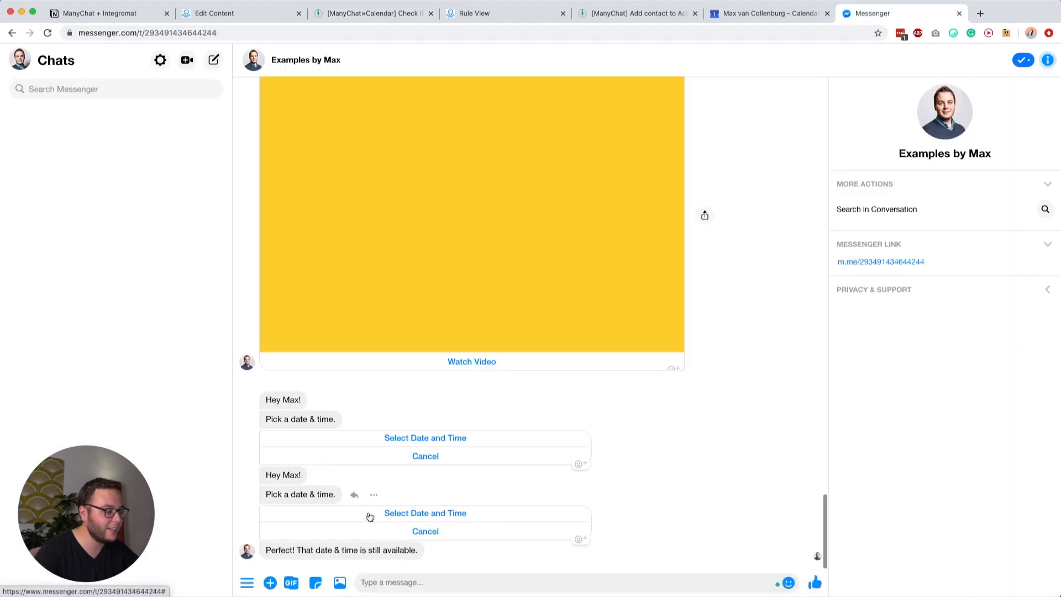
pyautogui.click(374, 9)
pyautogui.click(577, 459)
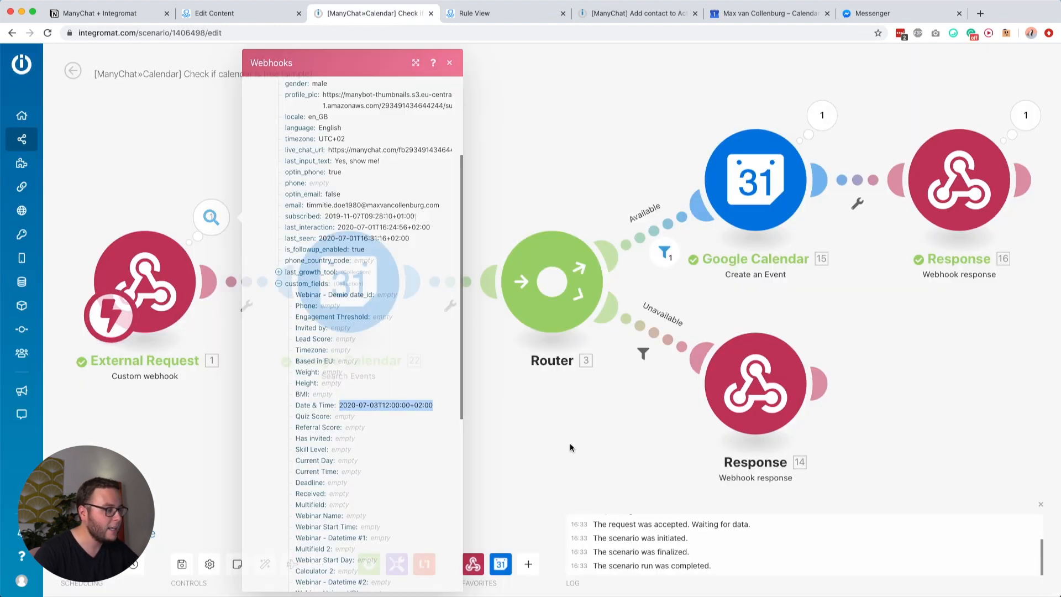
pyautogui.click(335, 269)
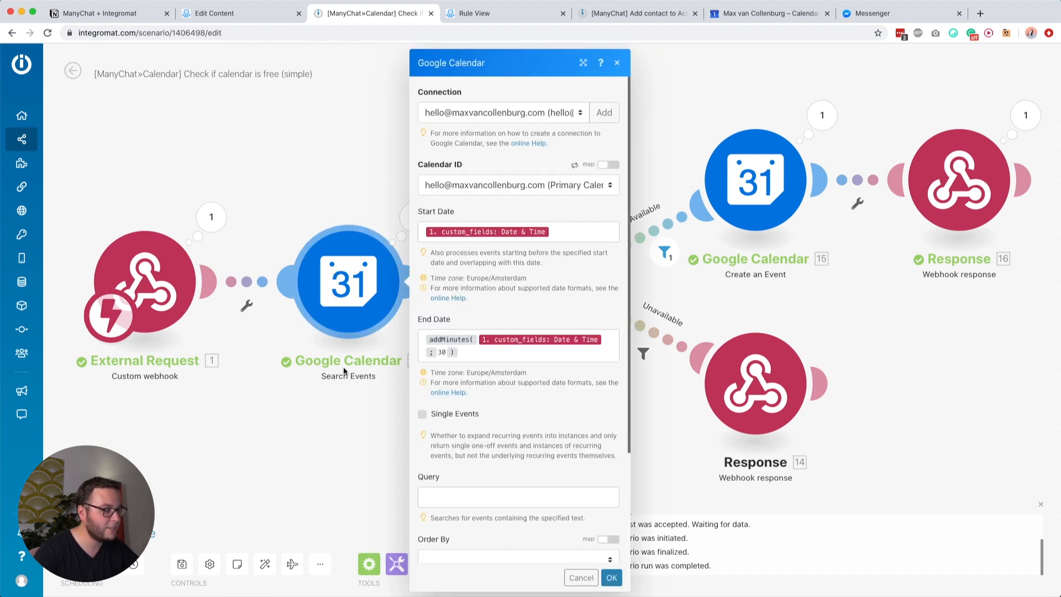
# Step: Add a test Google Calendar Create an Event module below the Router, then delete it
pyautogui.click(308, 429)
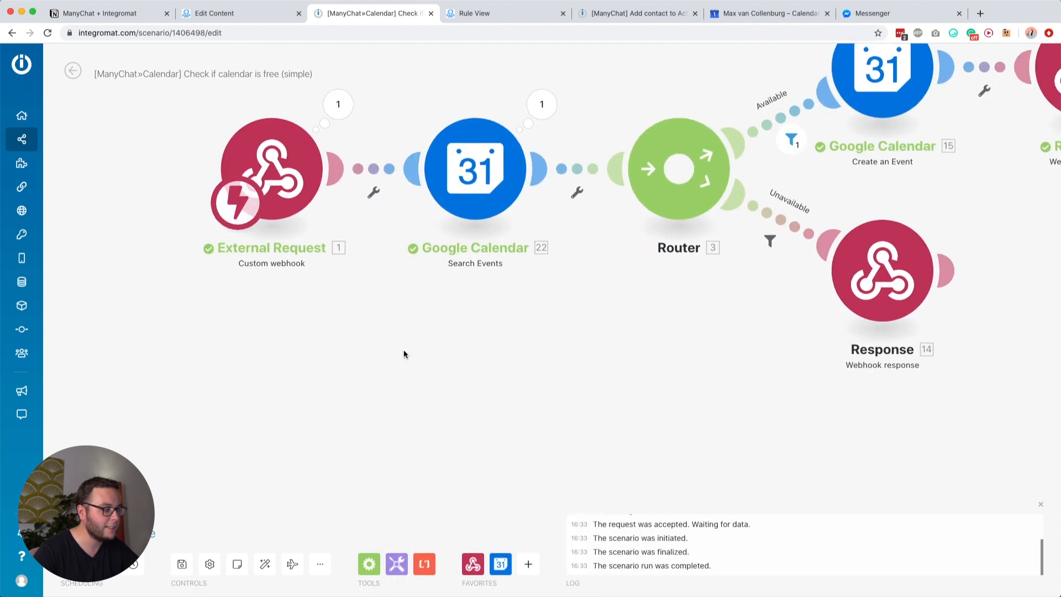
pyautogui.click(500, 564)
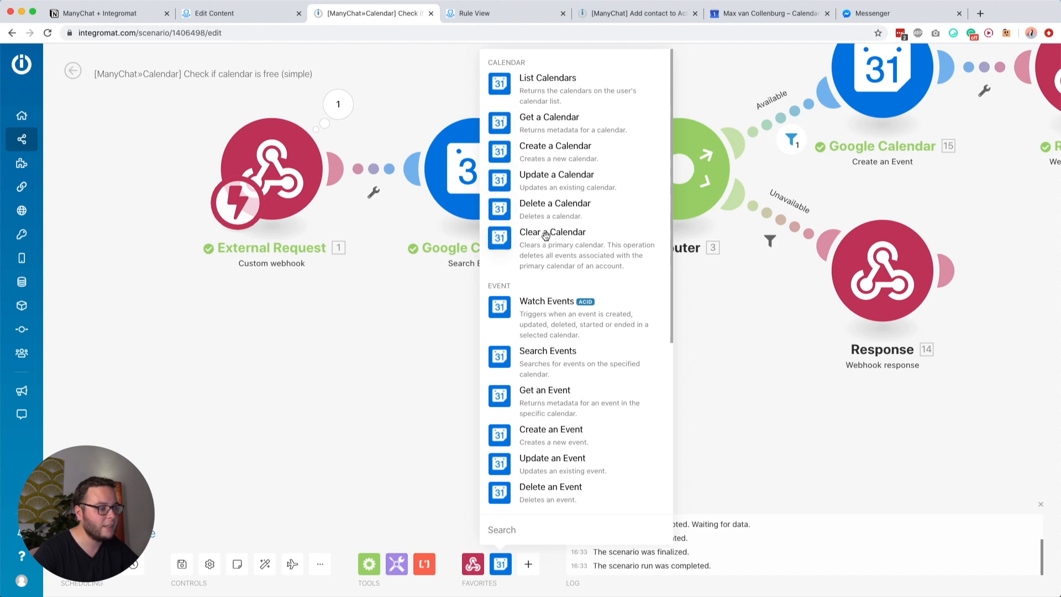
pyautogui.click(547, 435)
pyautogui.moveTo(542, 398); pyautogui.dragTo(708, 392)
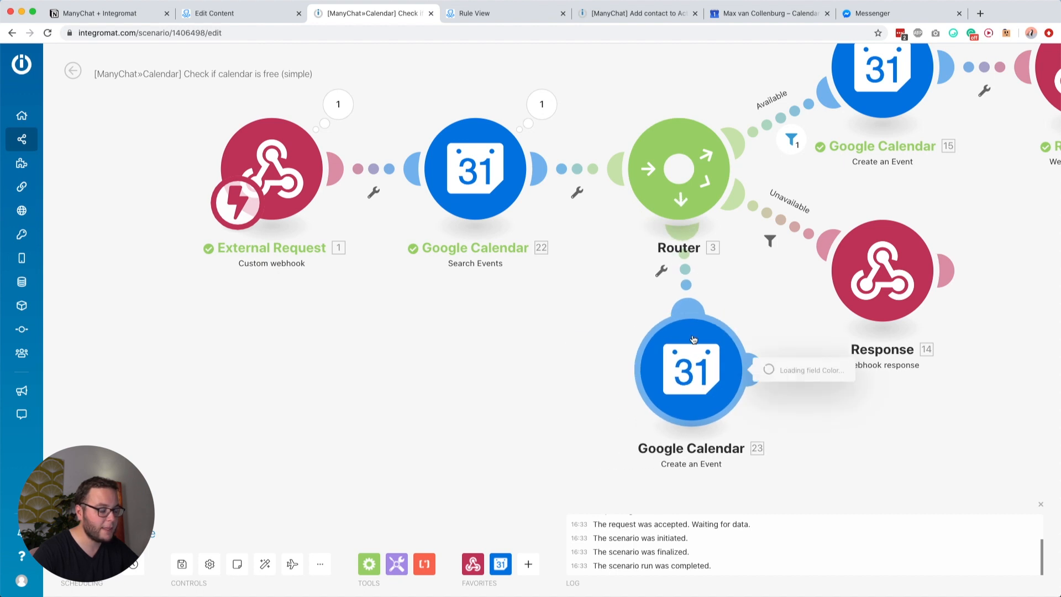
pyautogui.click(512, 367)
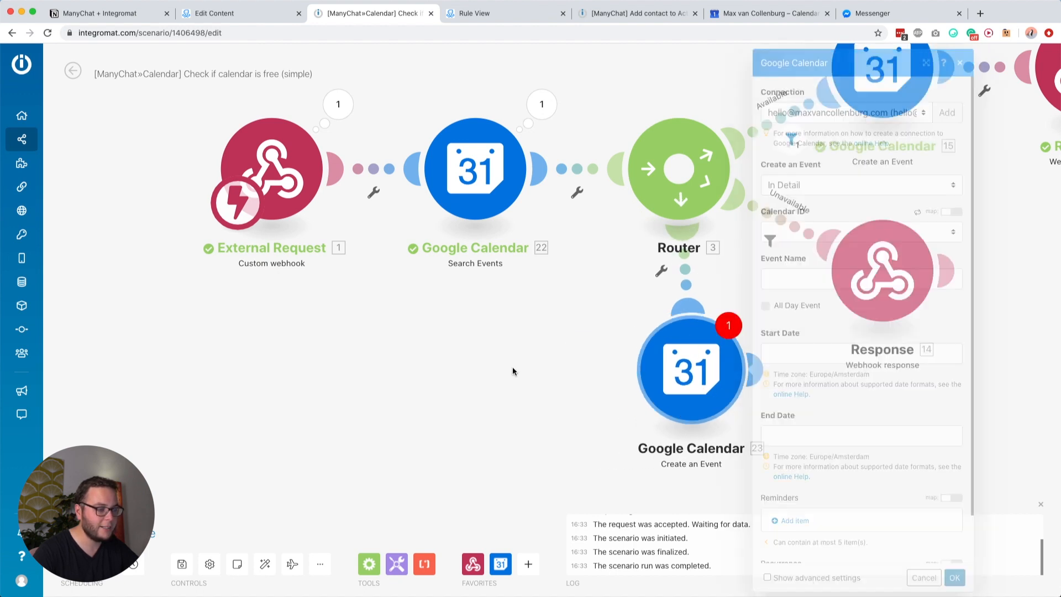
pyautogui.rightClick(673, 360)
pyautogui.click(710, 477)
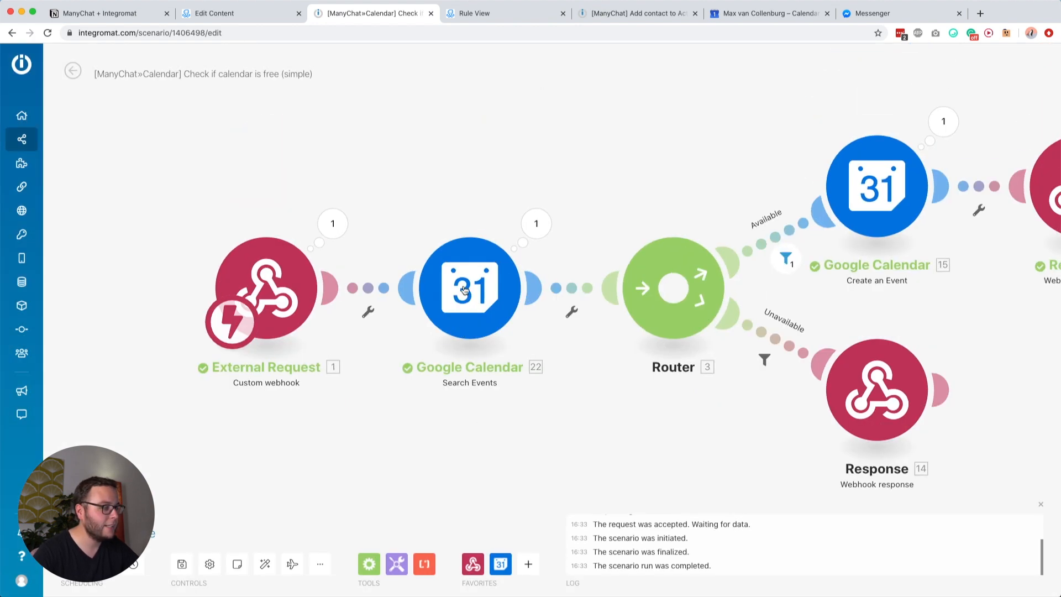
# Step: Reopen Search Events, keep the primary calendar, and clear the End Date expression
pyautogui.click(502, 265)
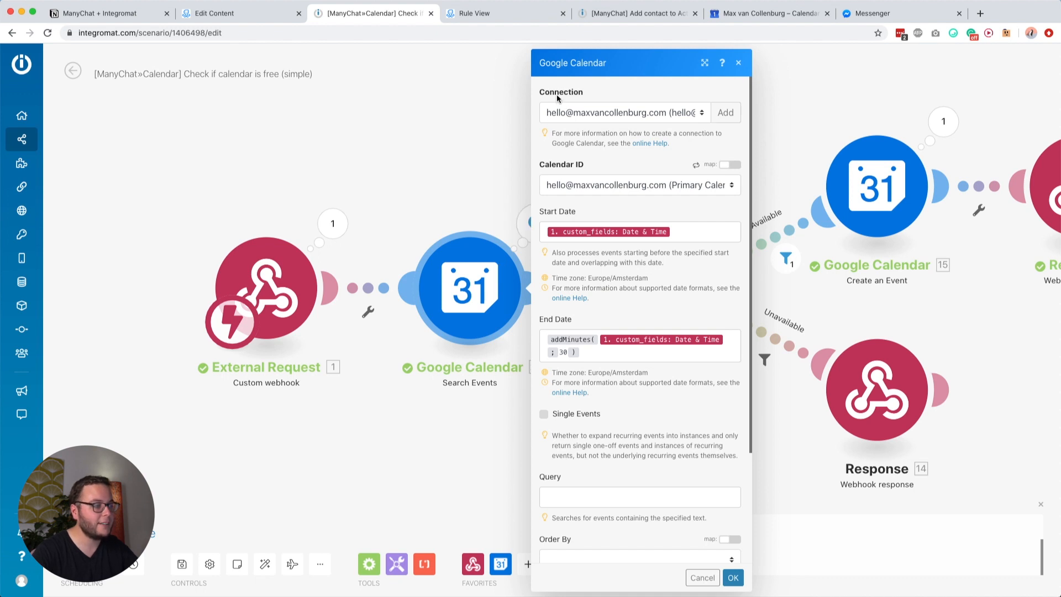
pyautogui.click(584, 186)
pyautogui.click(584, 187)
pyautogui.click(558, 213)
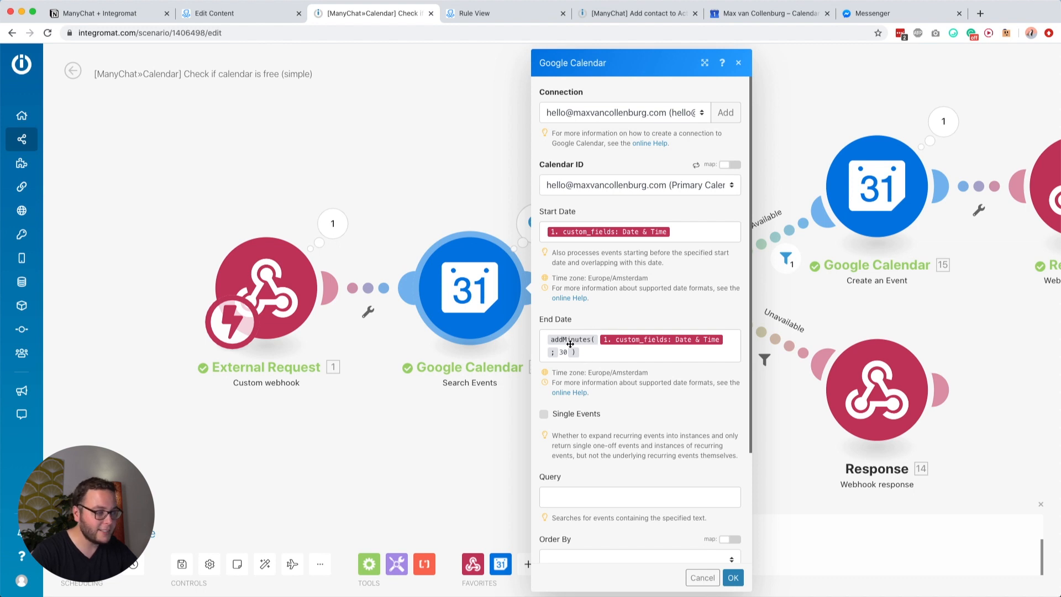
pyautogui.click(587, 349)
pyautogui.press('super+a')
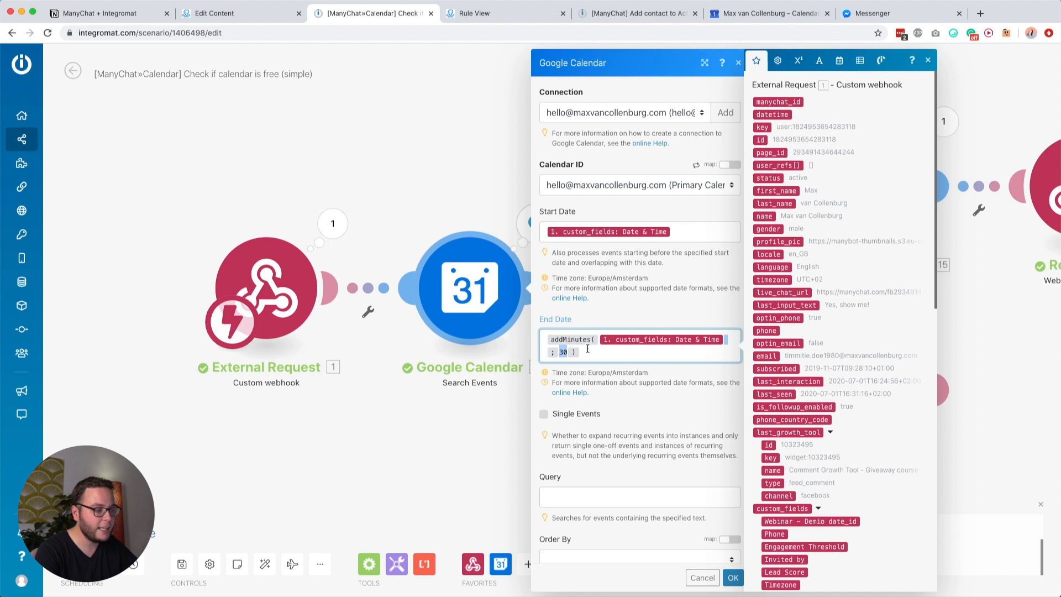
pyautogui.press('BackSpace')
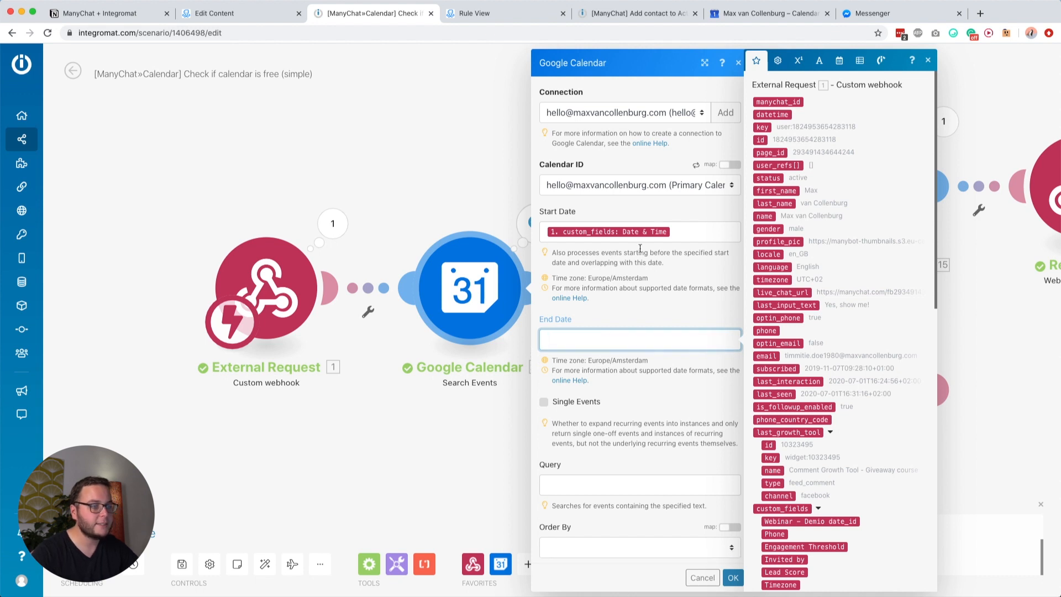
# Step: Set End Date to addMinutes(Date & Time; 30) using the webhook's Date & Time, and save the module
pyautogui.click(839, 60)
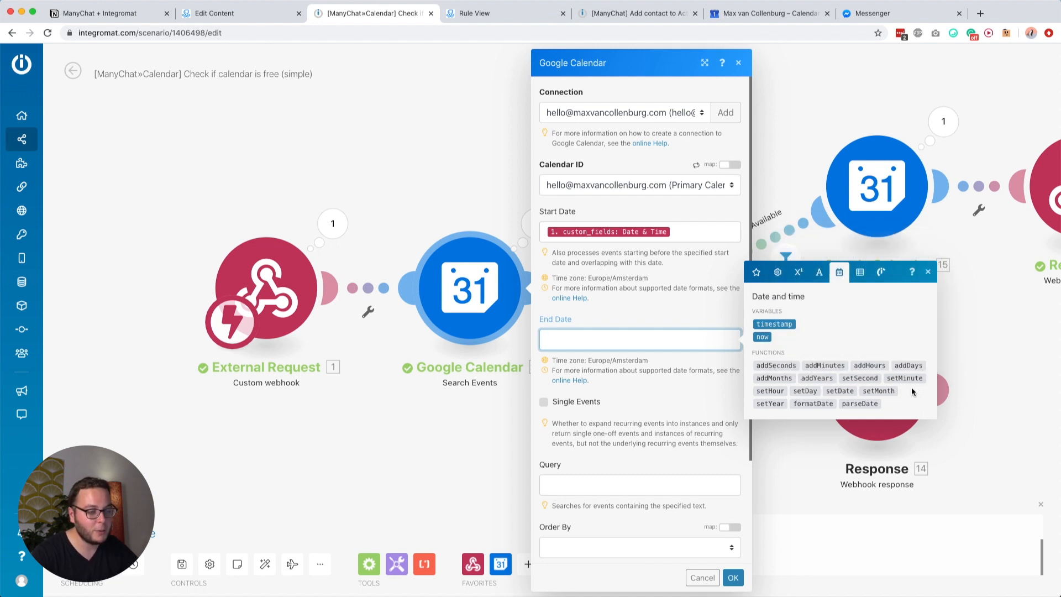
pyautogui.click(817, 366)
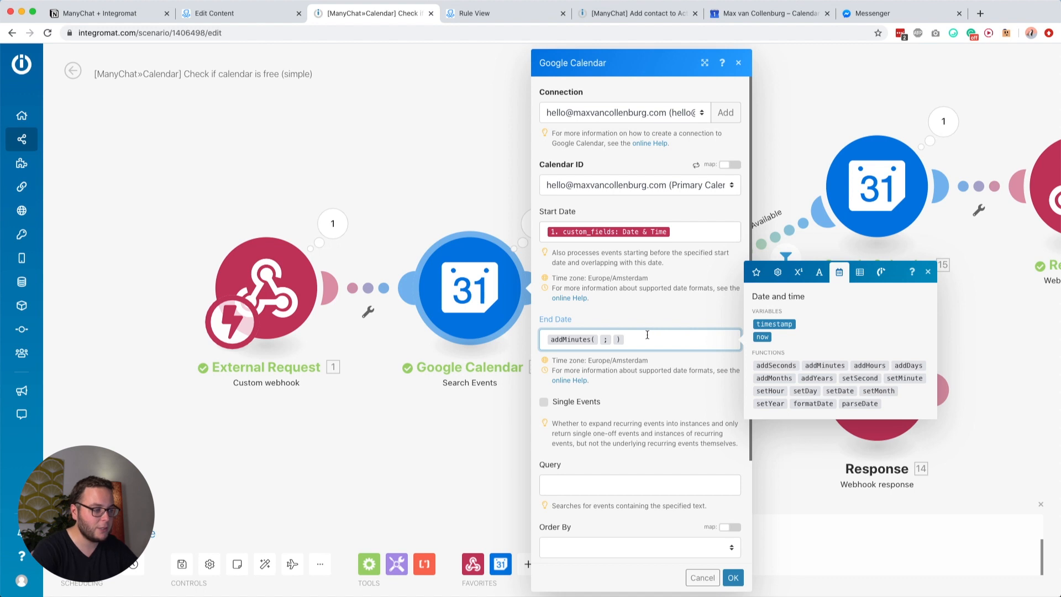
pyautogui.click(757, 273)
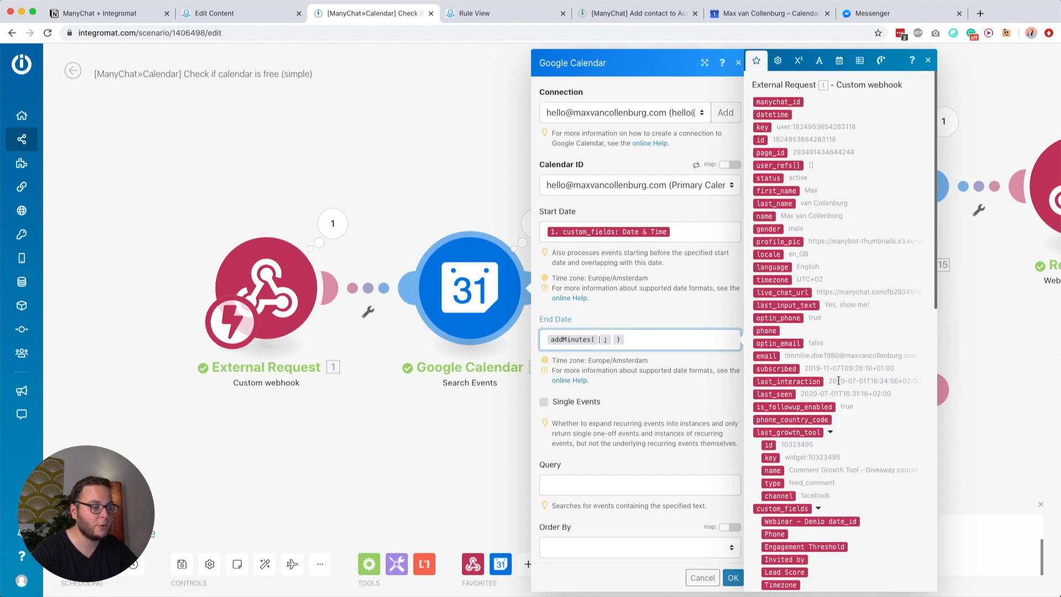
pyautogui.scroll(-8, 838, 380)
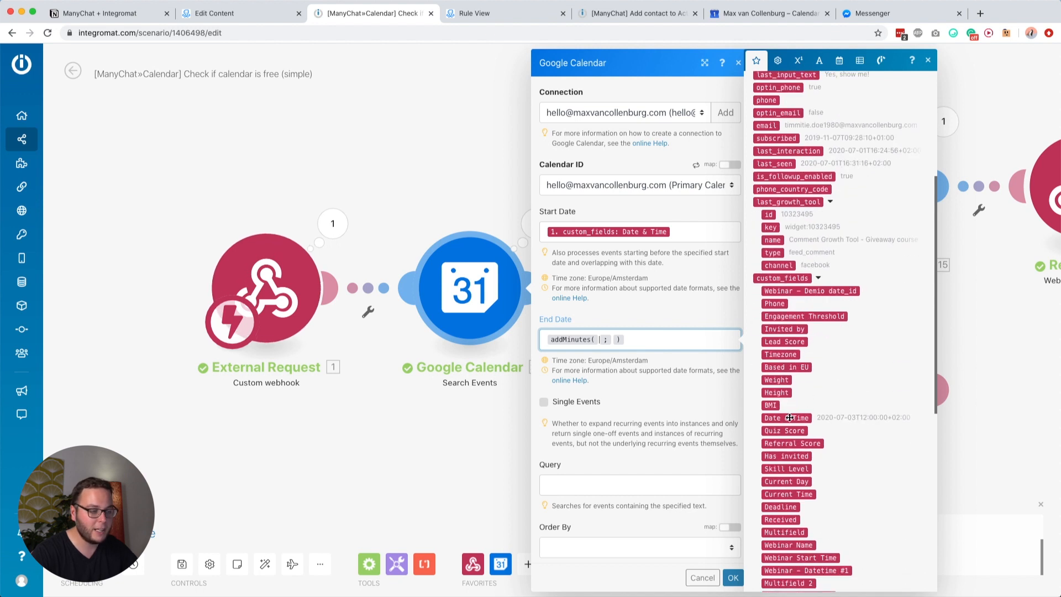
pyautogui.click(789, 418)
pyautogui.write('30')
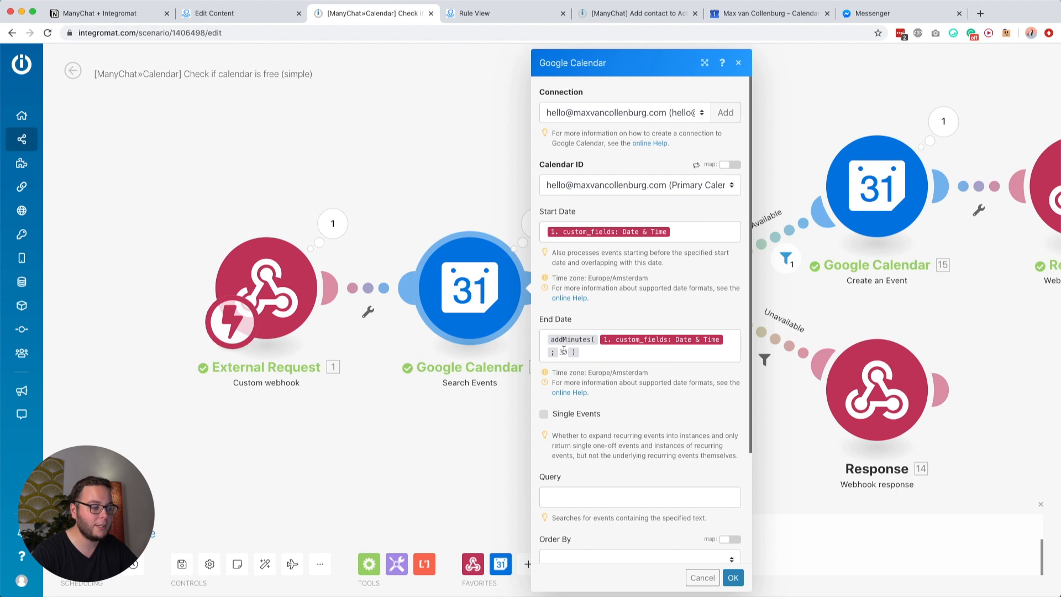
pyautogui.scroll(-5, 658, 407)
pyautogui.scroll(1, 664, 343)
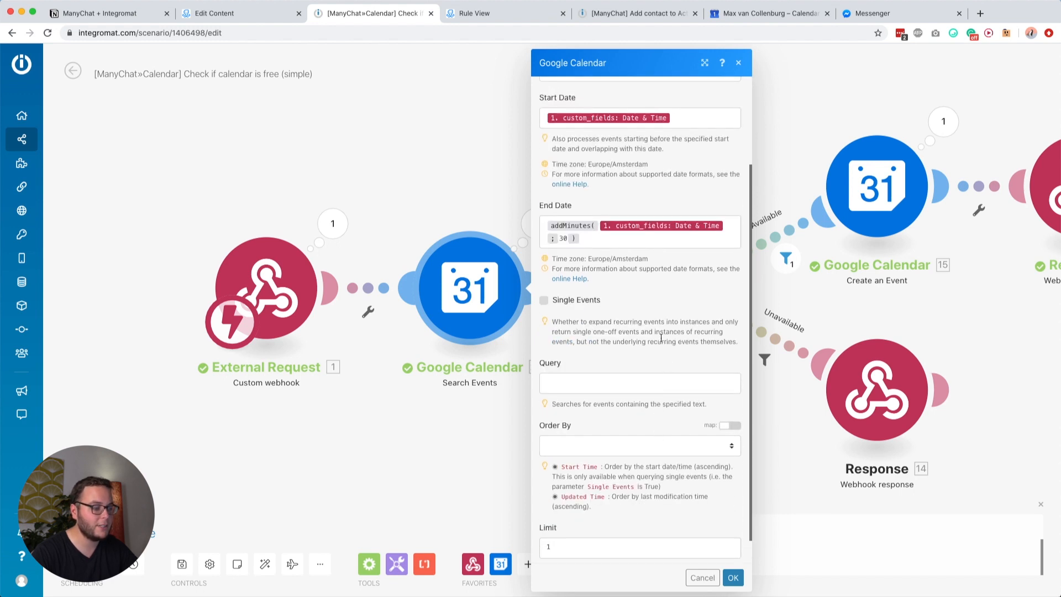
pyautogui.click(733, 578)
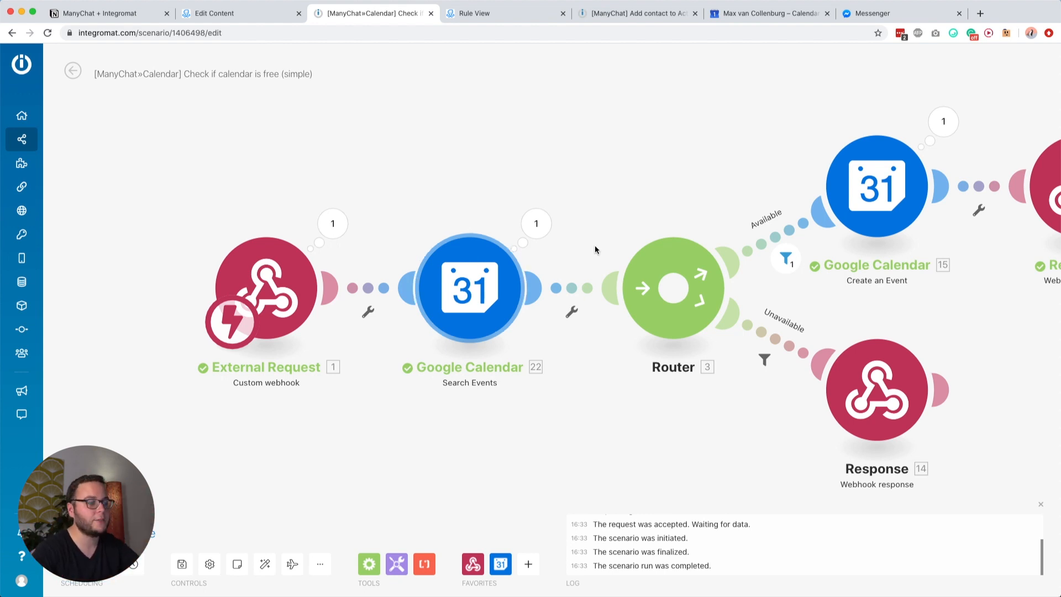
pyautogui.moveTo(635, 173); pyautogui.dragTo(498, 158)
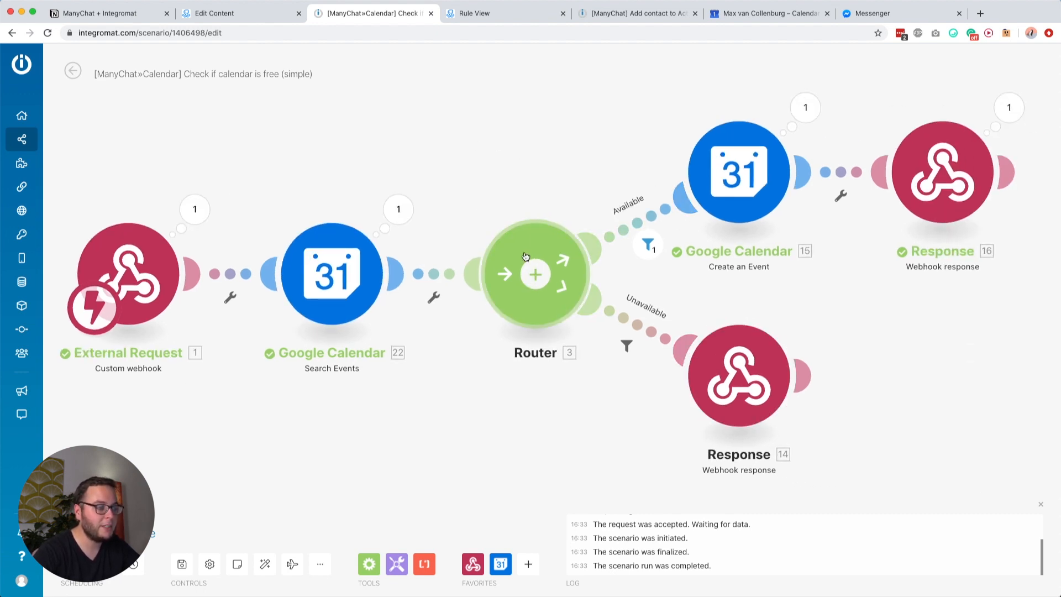
pyautogui.click(634, 215)
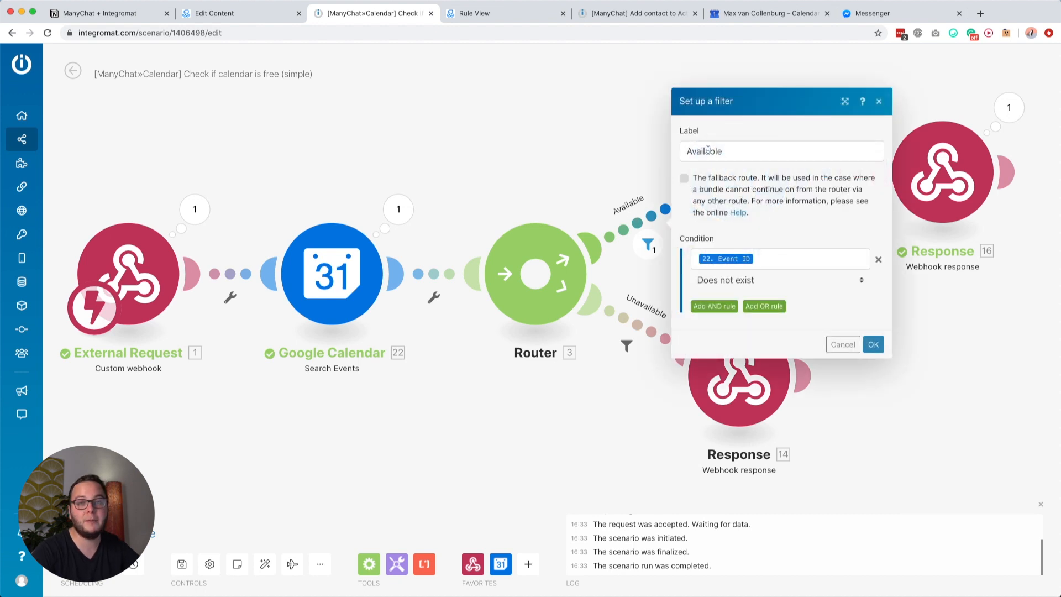
pyautogui.click(769, 258)
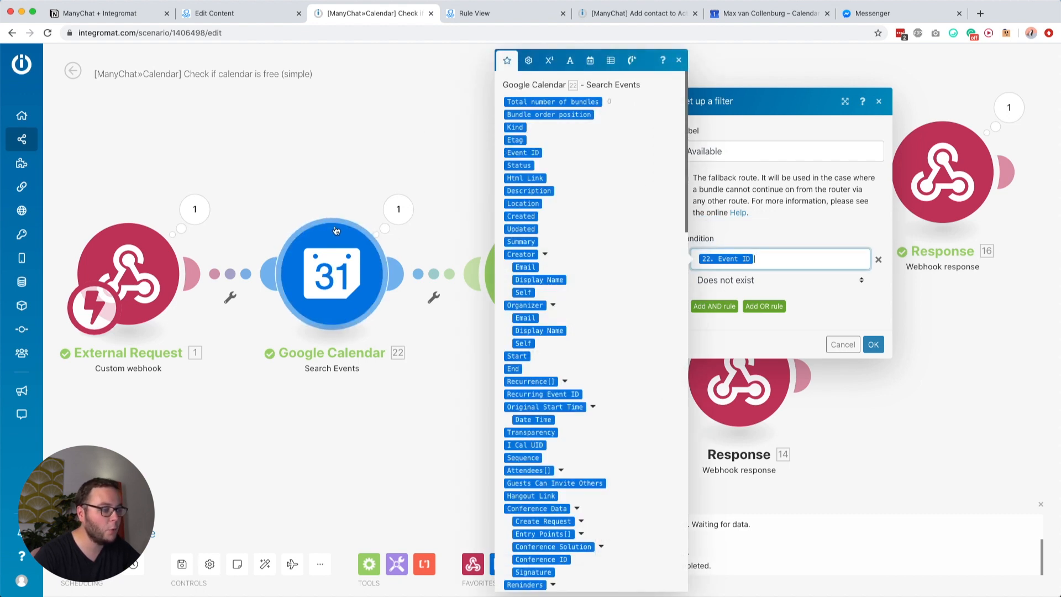
pyautogui.click(757, 216)
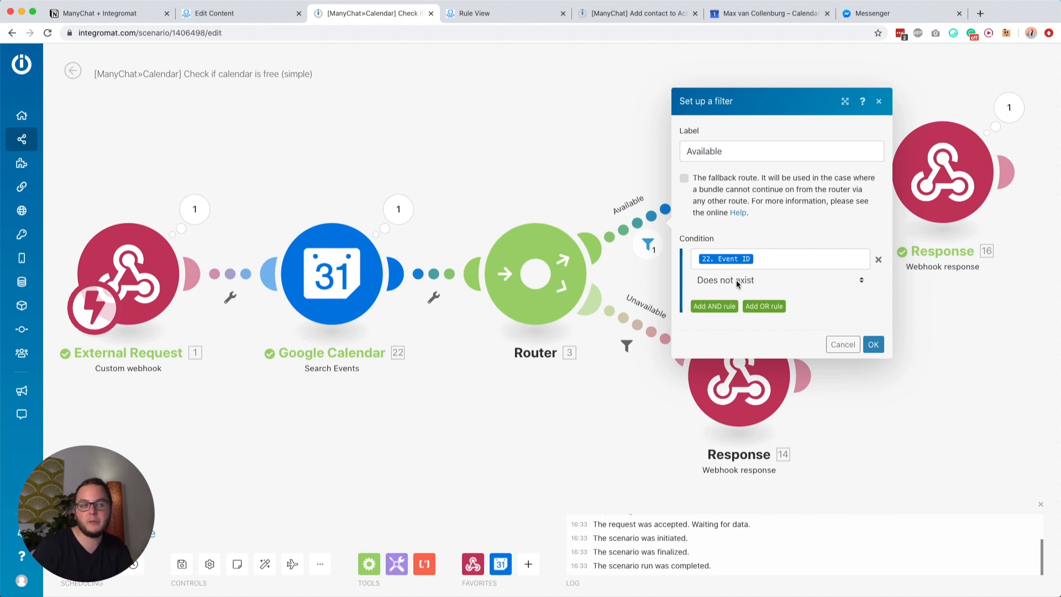
pyautogui.click(768, 203)
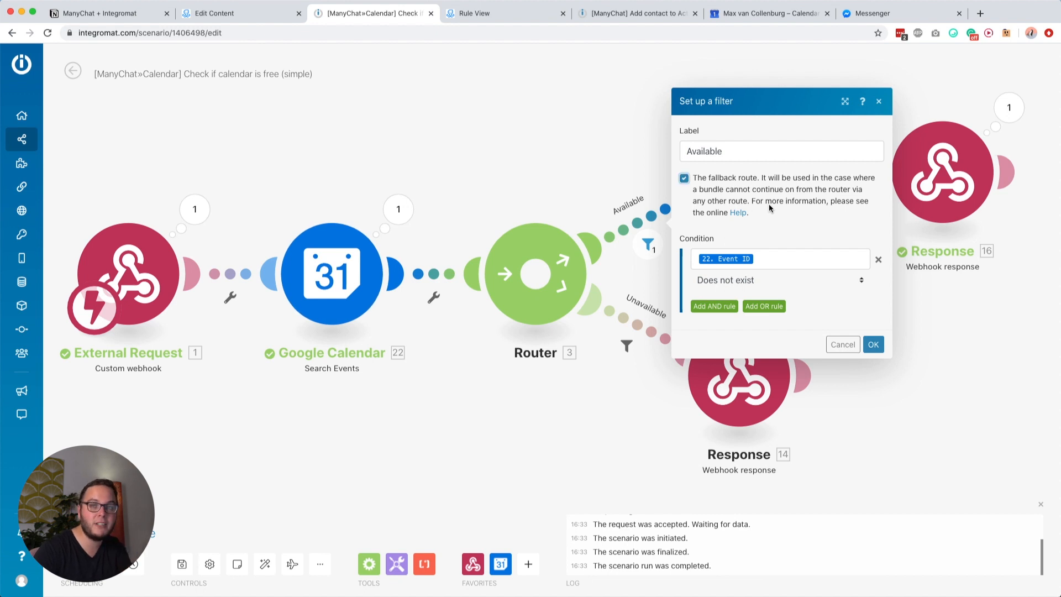
pyautogui.click(790, 212)
pyautogui.click(879, 345)
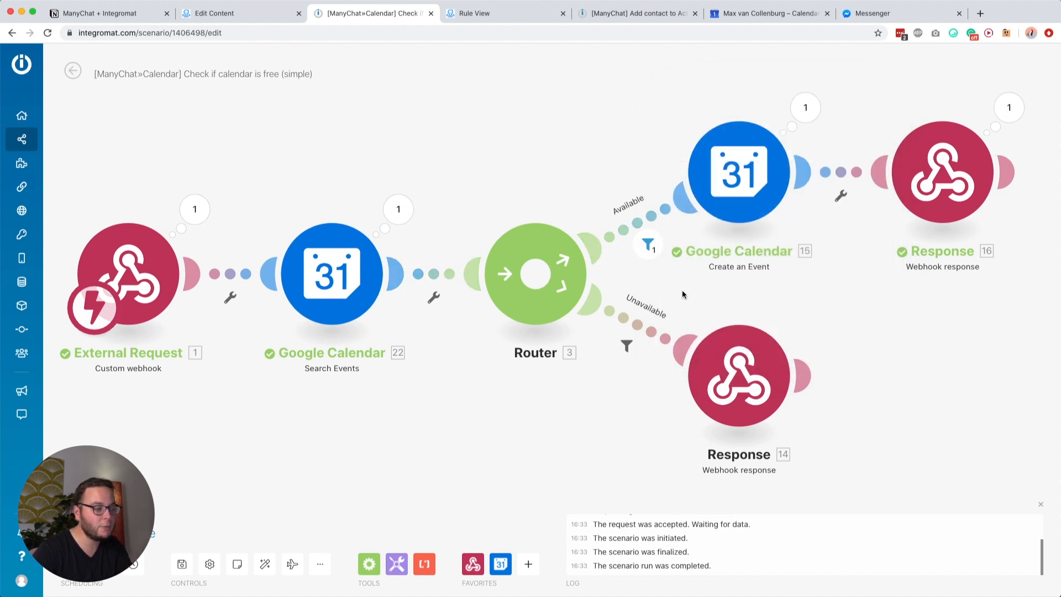
pyautogui.click(641, 323)
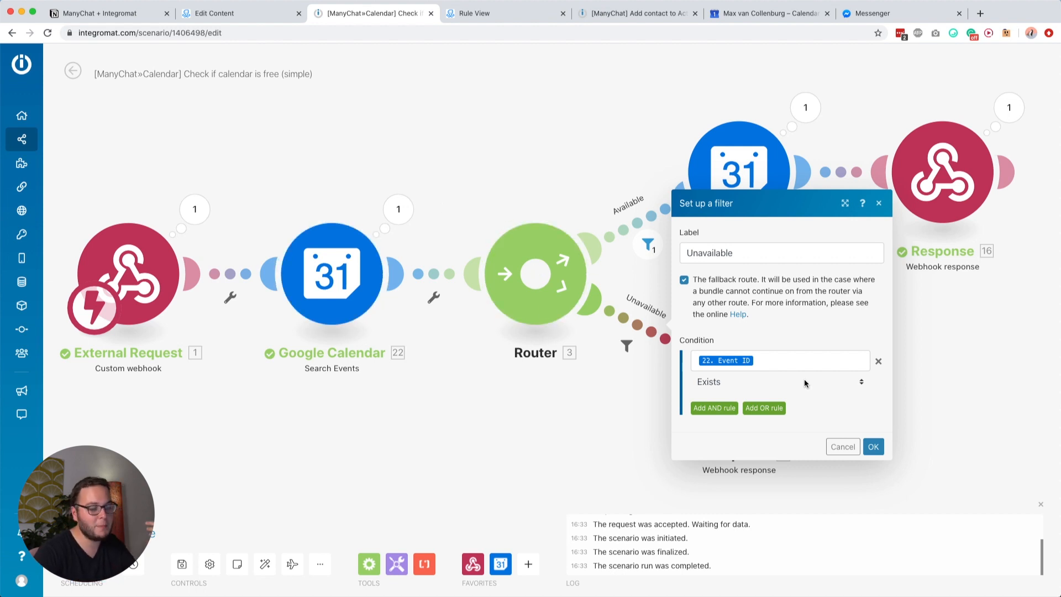
pyautogui.click(873, 447)
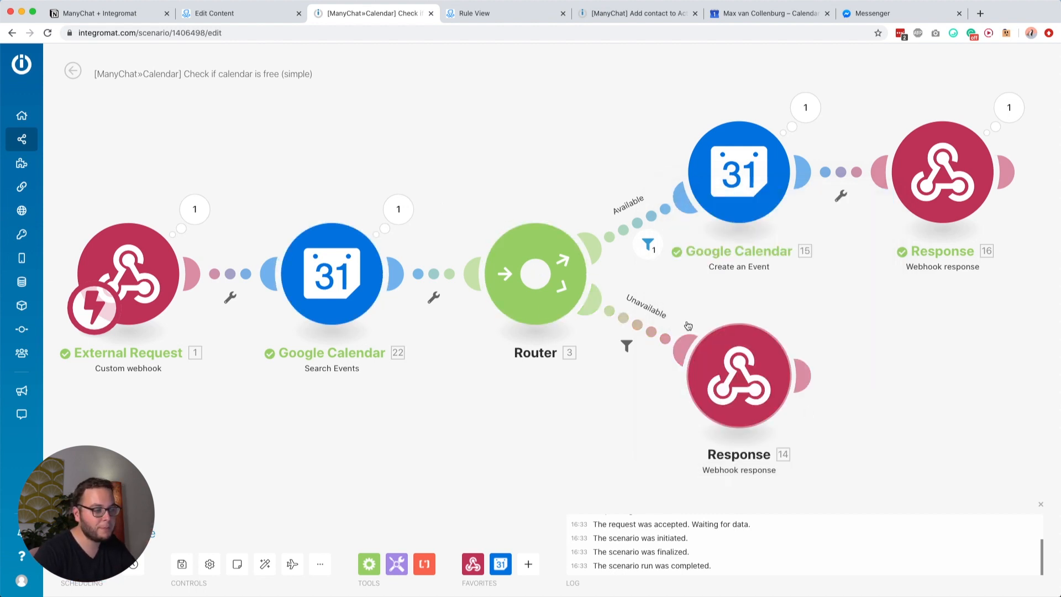
pyautogui.click(732, 183)
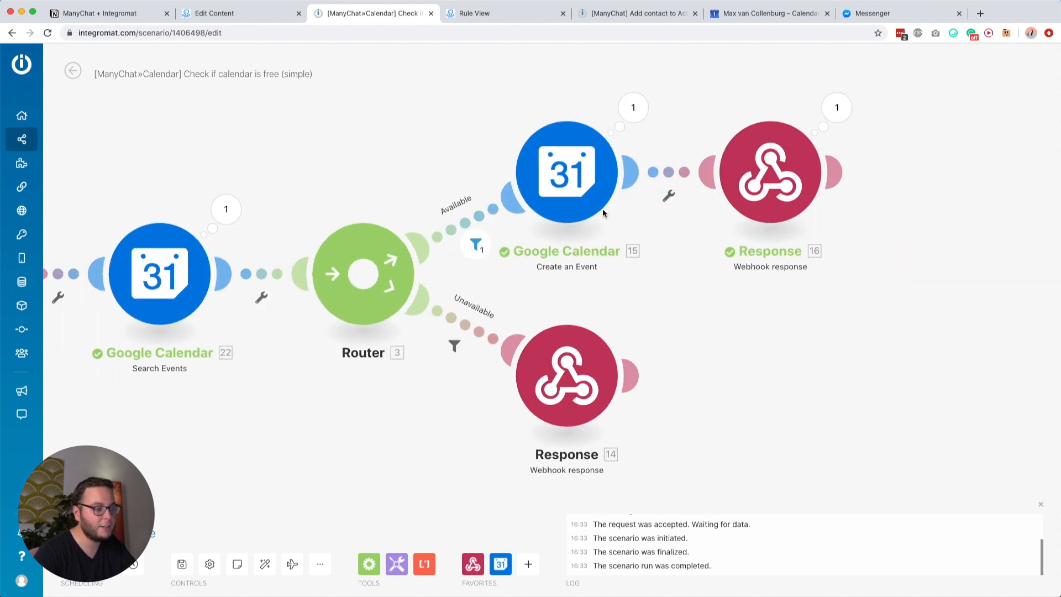
# Step: Review the Create an Event module, keeping the In Detail creation mode, and close it
pyautogui.click(582, 163)
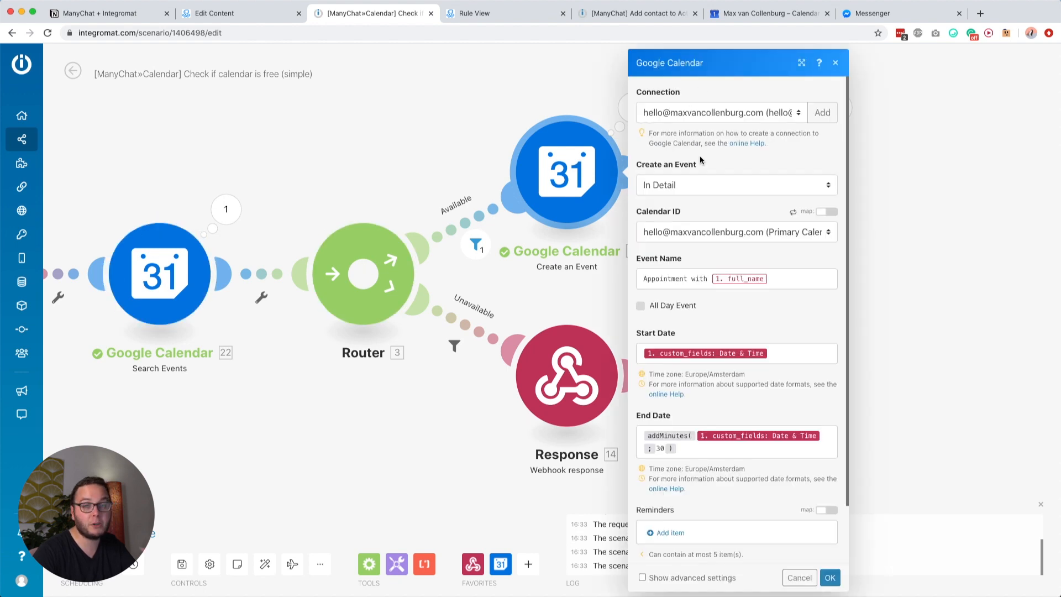
pyautogui.click(658, 186)
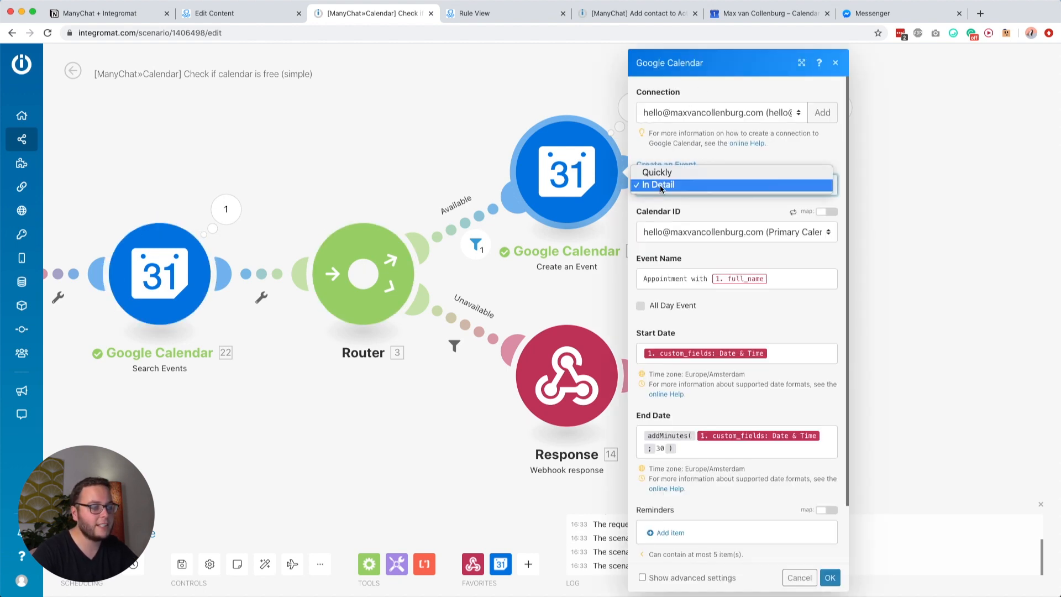
pyautogui.click(663, 185)
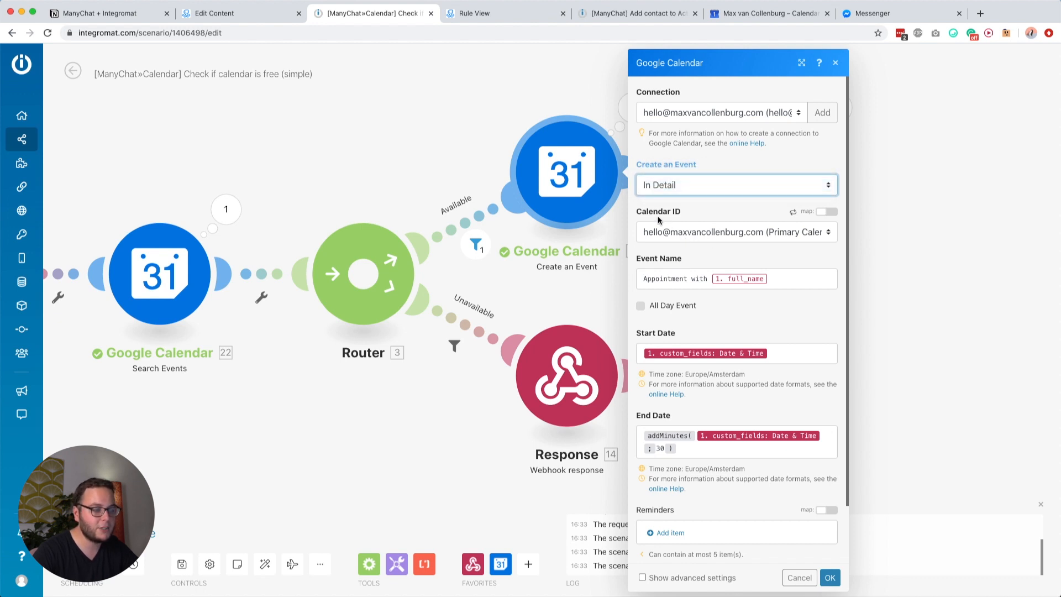
pyautogui.scroll(-2, 700, 311)
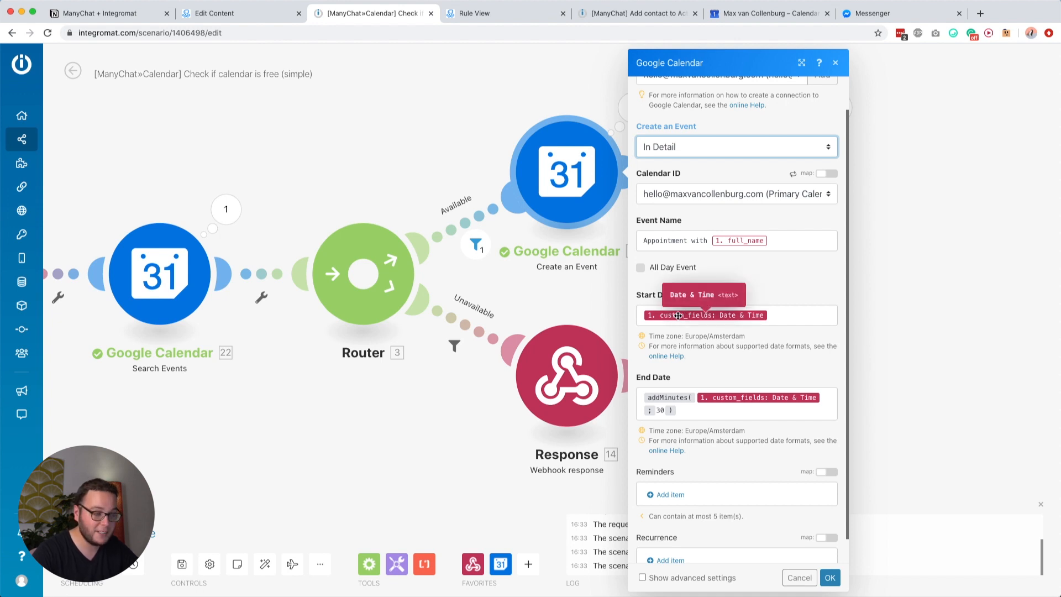
pyautogui.scroll(-1, 691, 361)
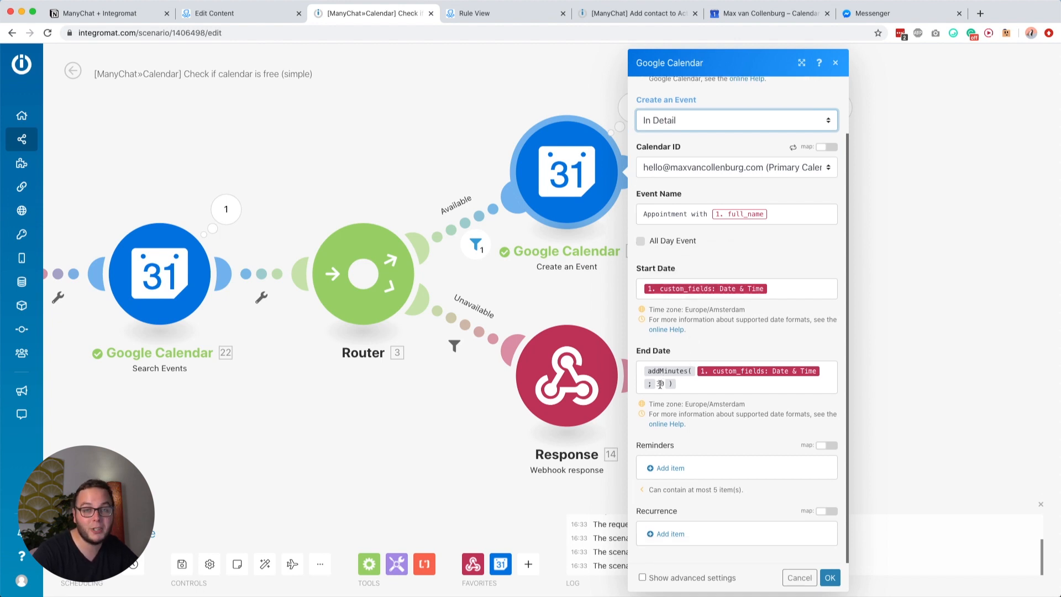
pyautogui.click(706, 339)
pyautogui.click(829, 578)
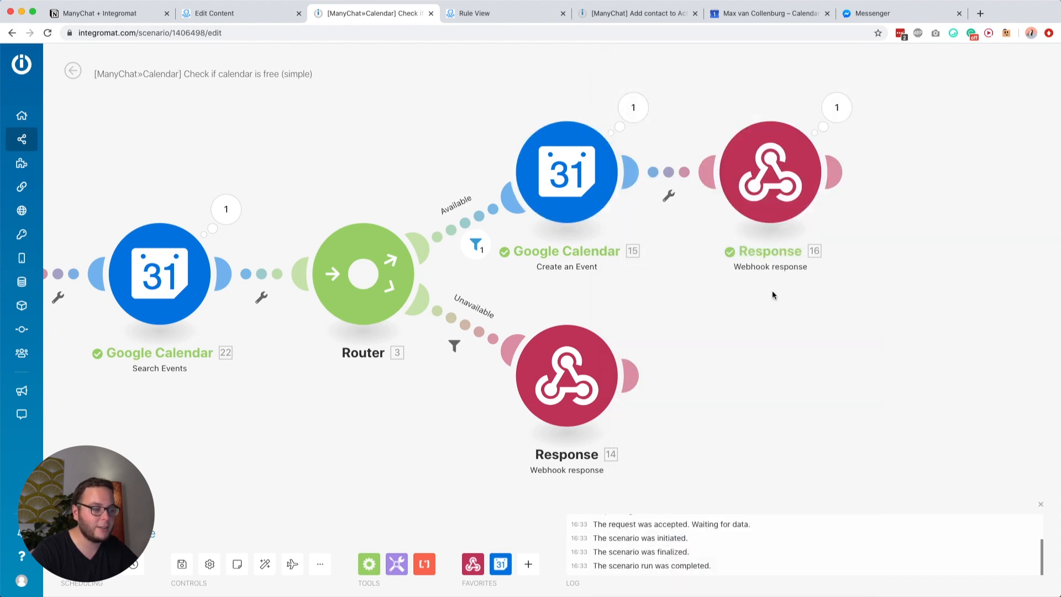
# Step: Check the 'available' response body's status field, then open ManyChat's Check Availability request settings
pyautogui.click(756, 200)
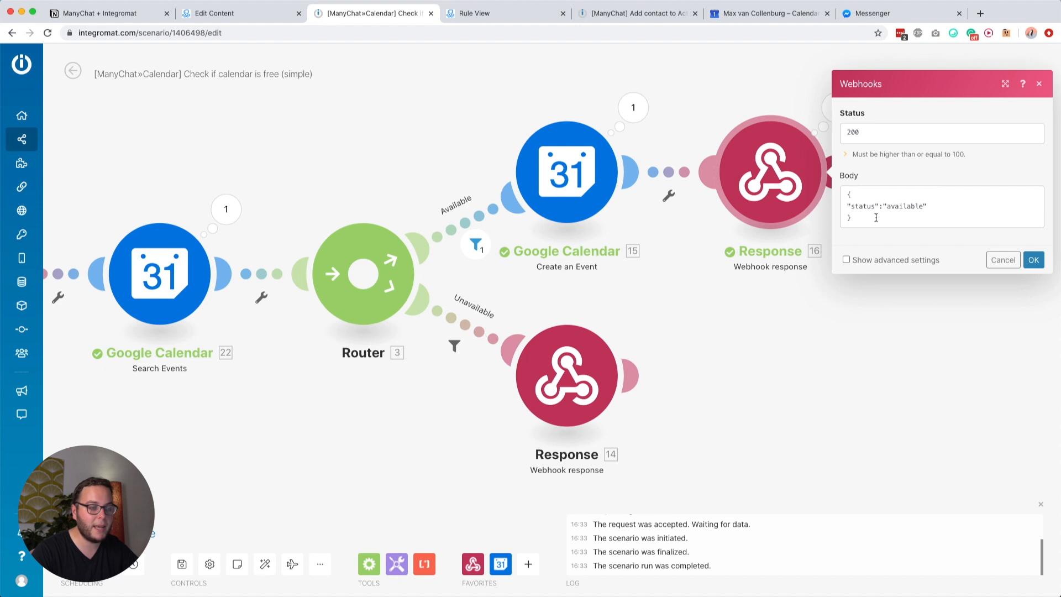
pyautogui.doubleClick(863, 206)
pyautogui.click(897, 205)
pyautogui.click(953, 322)
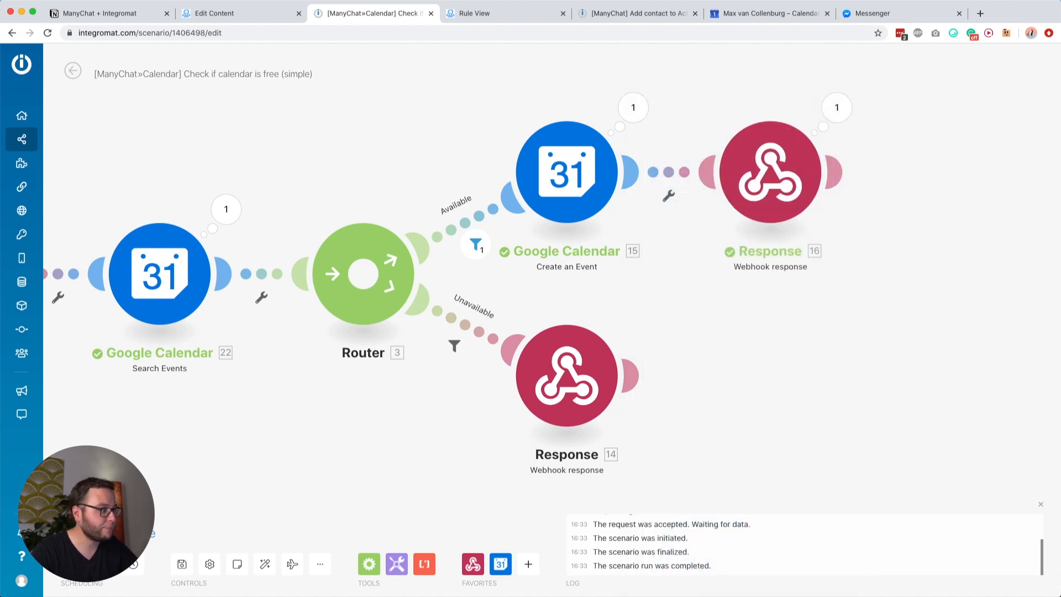
pyautogui.click(215, 12)
pyautogui.click(278, 132)
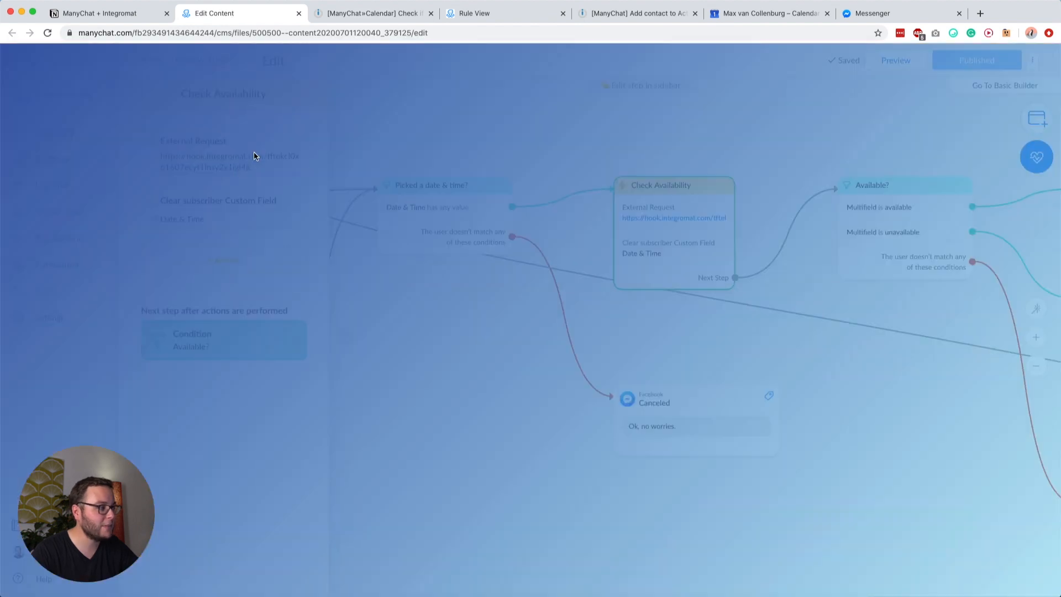
# Step: Confirm the request's Response mapping sends $.status to Multifield, and save
pyautogui.click(406, 169)
pyautogui.click(259, 217)
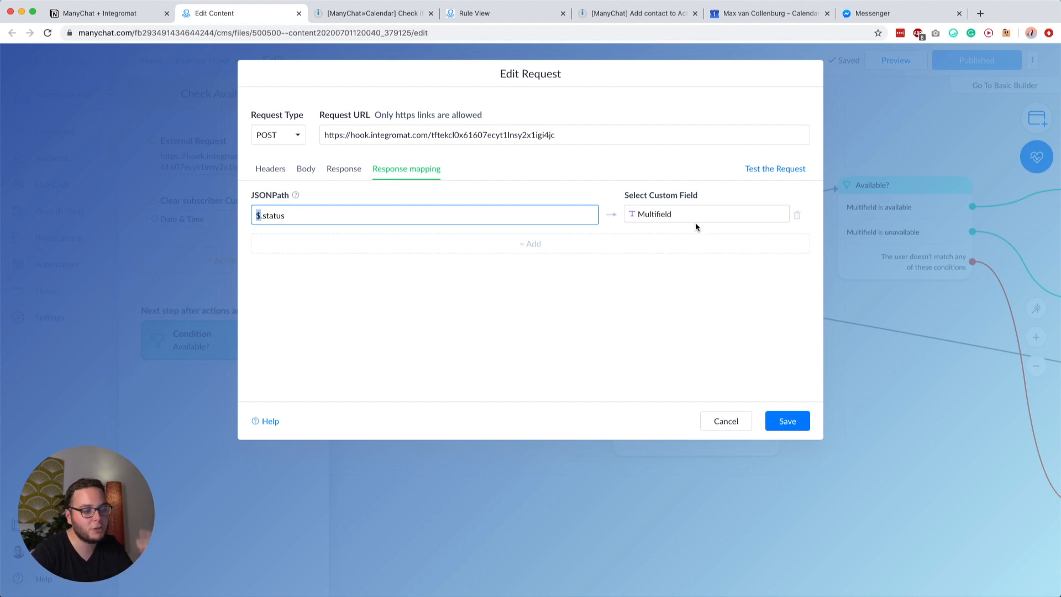
pyautogui.click(791, 422)
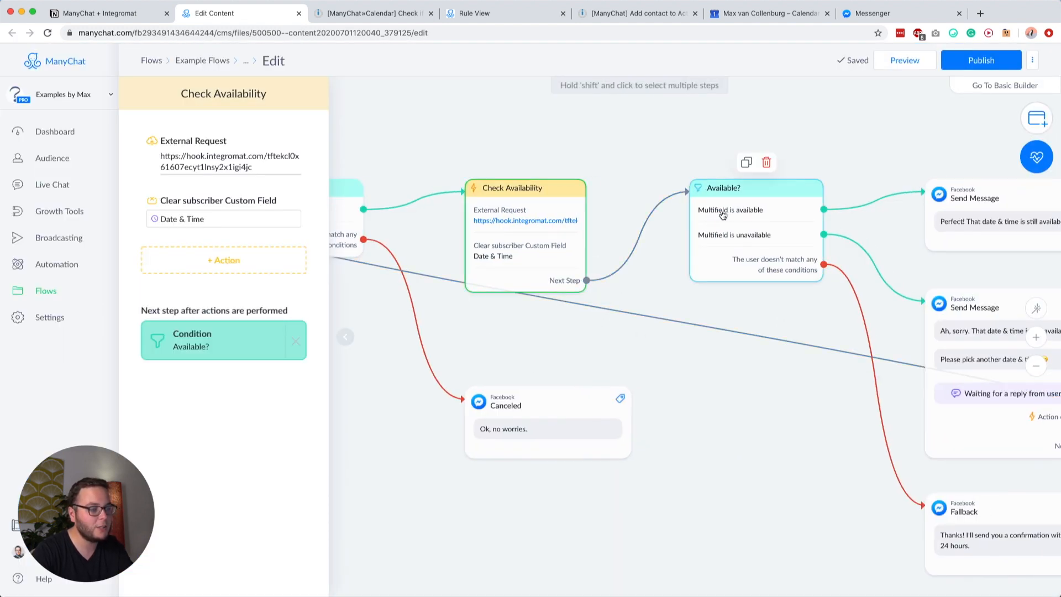
# Step: Check the Available? condition, then open the not-available message's date-and-time reply settings
pyautogui.click(732, 208)
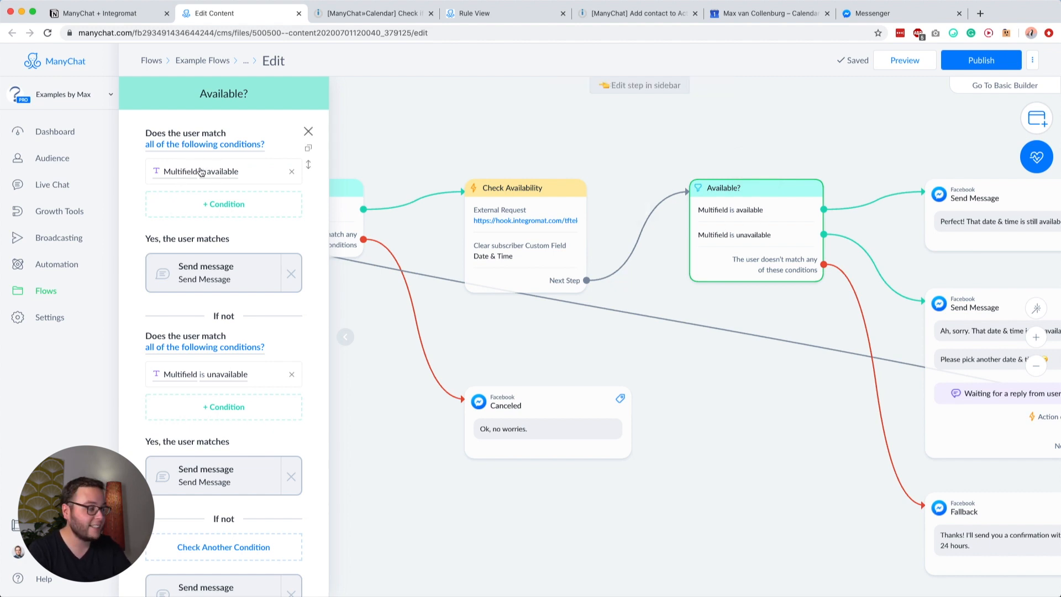
pyautogui.hscroll(4, 565, 203)
pyautogui.moveTo(602, 209)
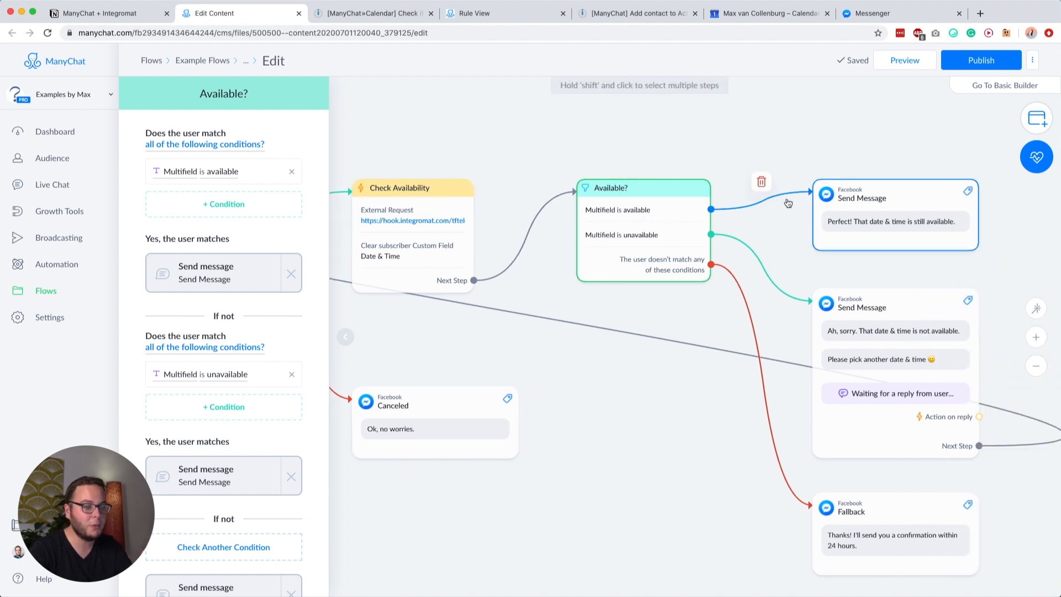
pyautogui.hscroll(4, 762, 221)
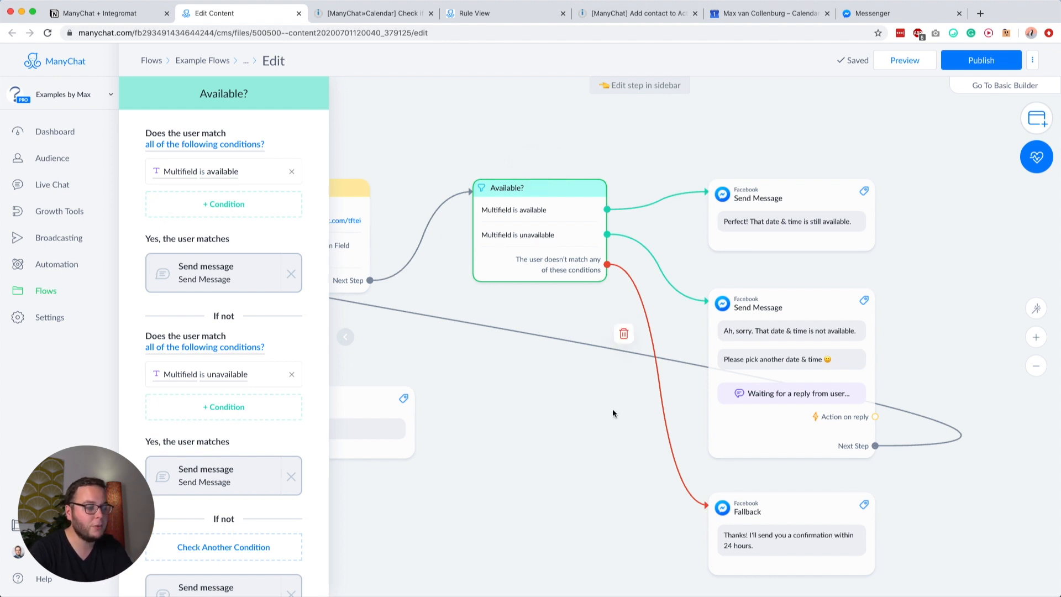
pyautogui.moveTo(613, 409); pyautogui.dragTo(565, 334)
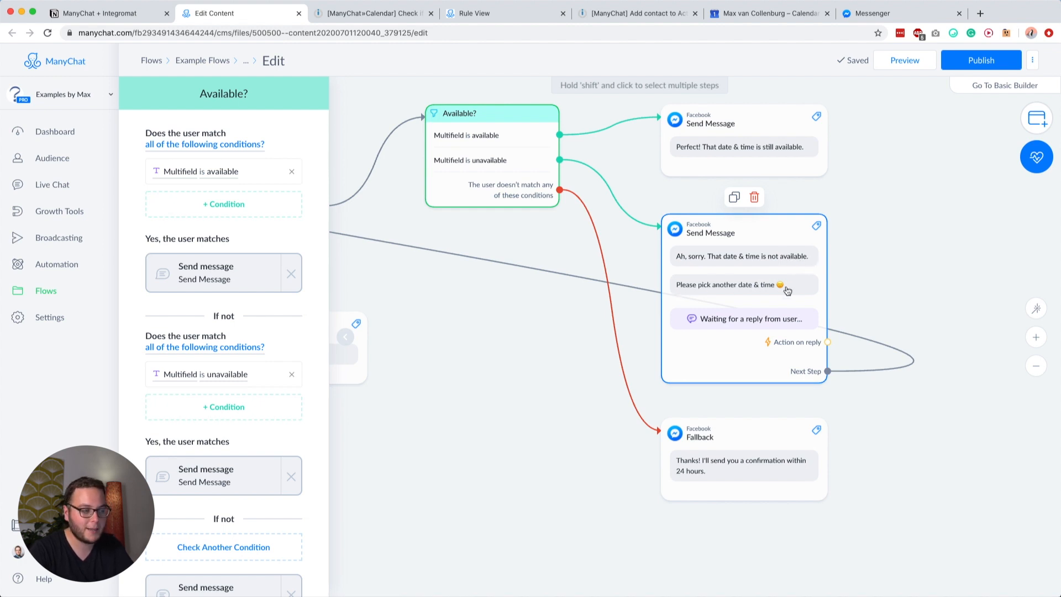
pyautogui.click(702, 323)
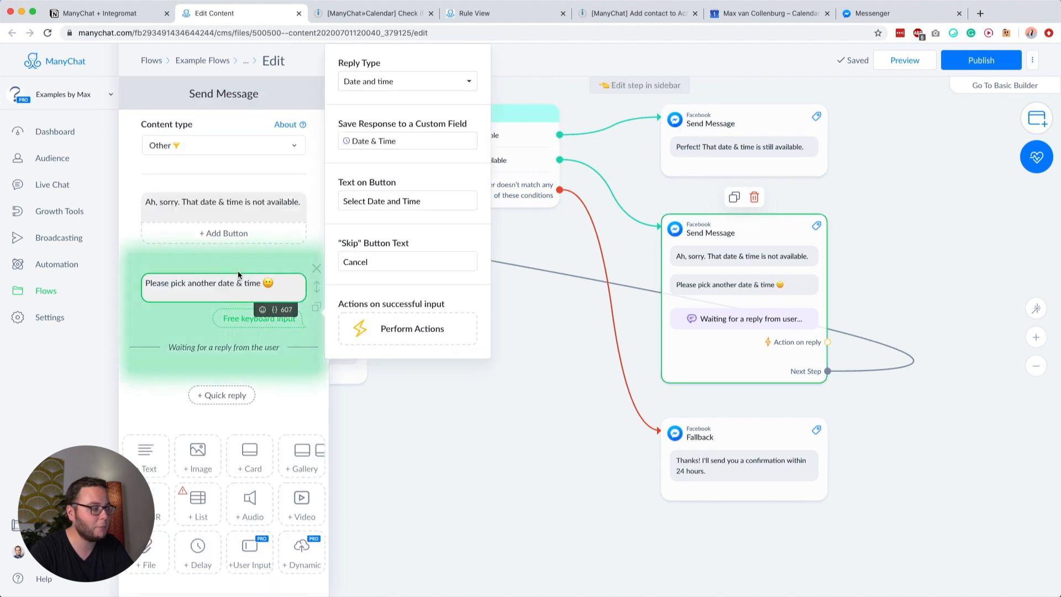
# Step: Close the message editor and review the flow, including the Fallback message
pyautogui.click(449, 380)
pyautogui.moveTo(373, 293); pyautogui.dragTo(617, 318)
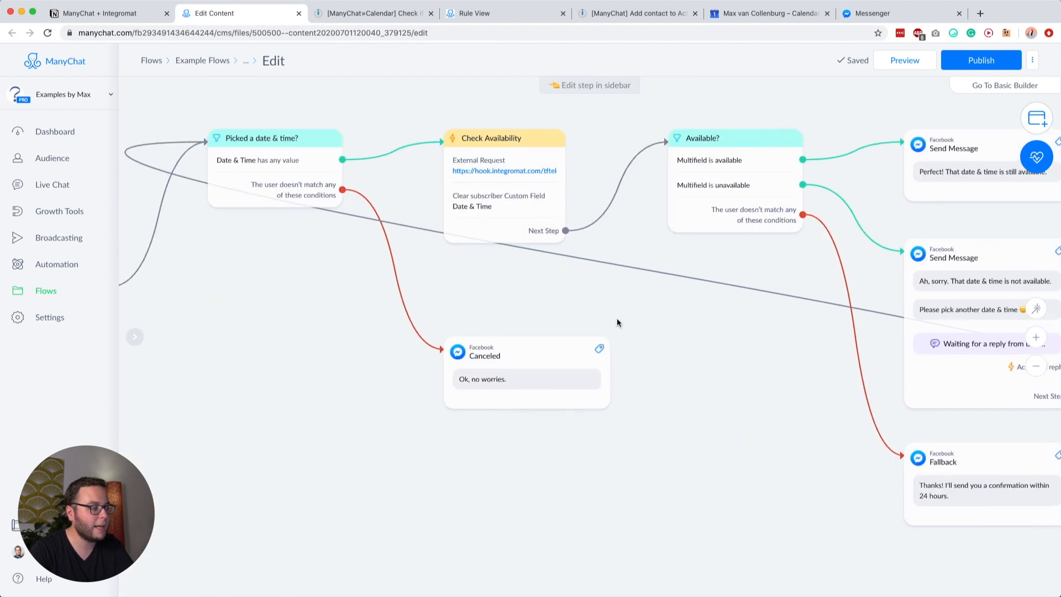
pyautogui.moveTo(252, 264); pyautogui.dragTo(457, 267)
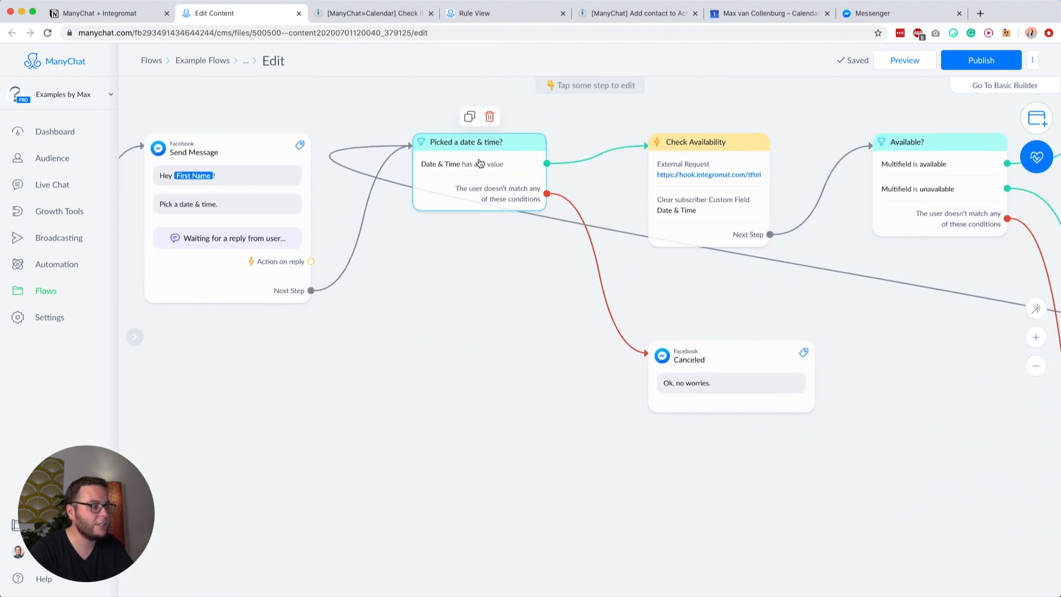
pyautogui.hscroll(2, 424, 308)
pyautogui.scroll(-3, 425, 293)
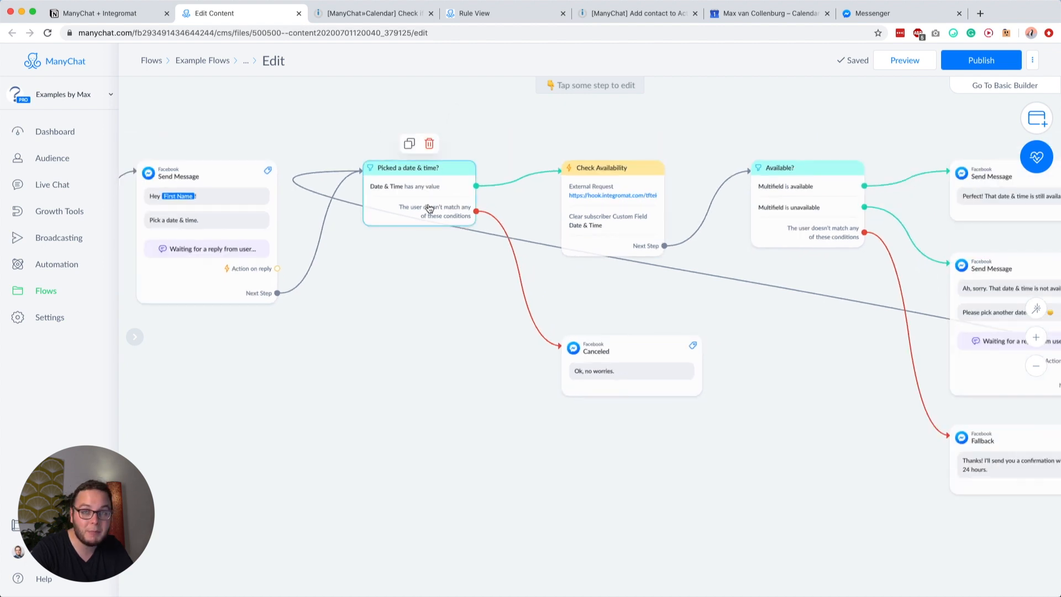
pyautogui.hscroll(5, 516, 303)
pyautogui.scroll(-1, 517, 303)
pyautogui.scroll(2, 476, 306)
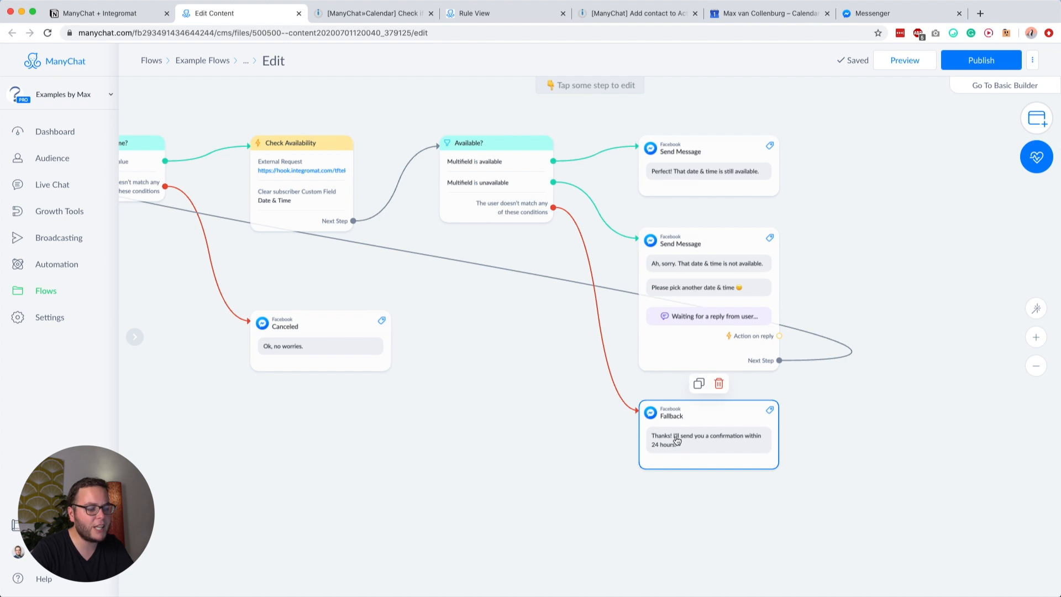
pyautogui.click(676, 440)
pyautogui.click(910, 423)
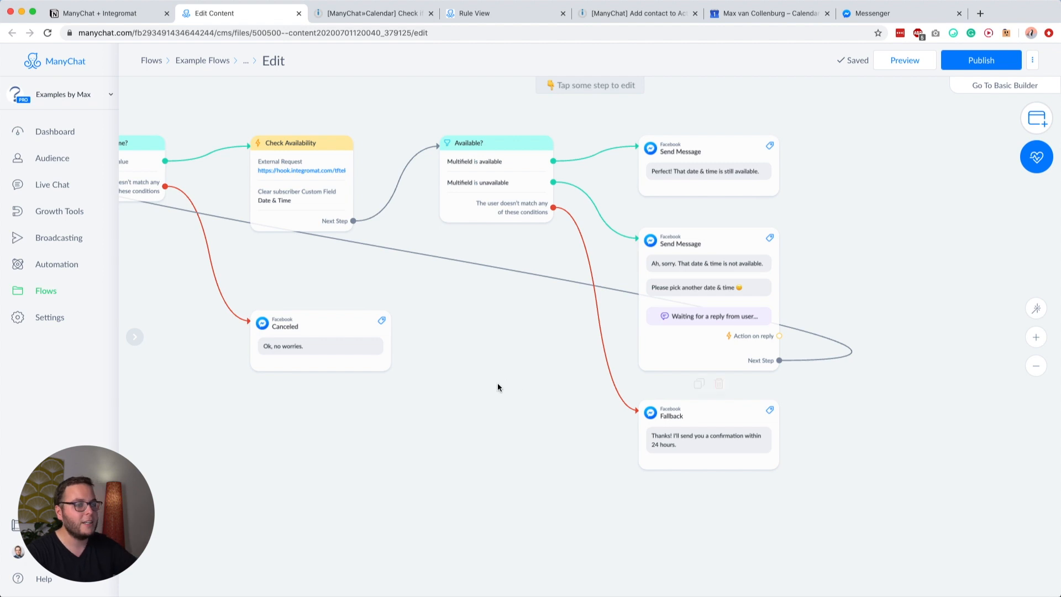
# Step: Publish the availability flow and return to the Integromat scenario
pyautogui.moveTo(497, 386); pyautogui.dragTo(652, 366)
pyautogui.click(969, 68)
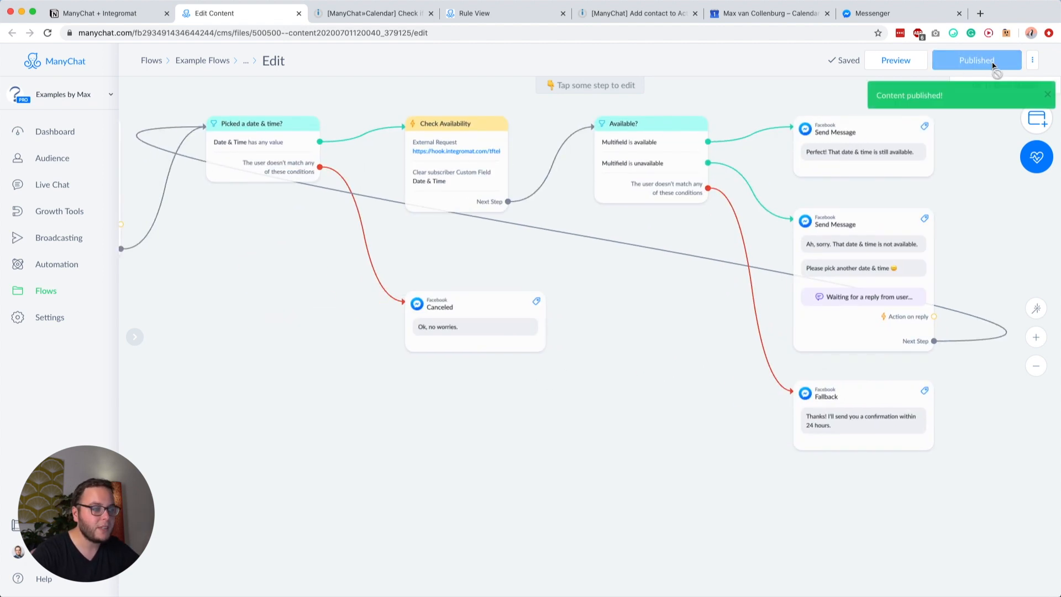
pyautogui.moveTo(708, 124); pyautogui.dragTo(591, 123)
pyautogui.click(359, 14)
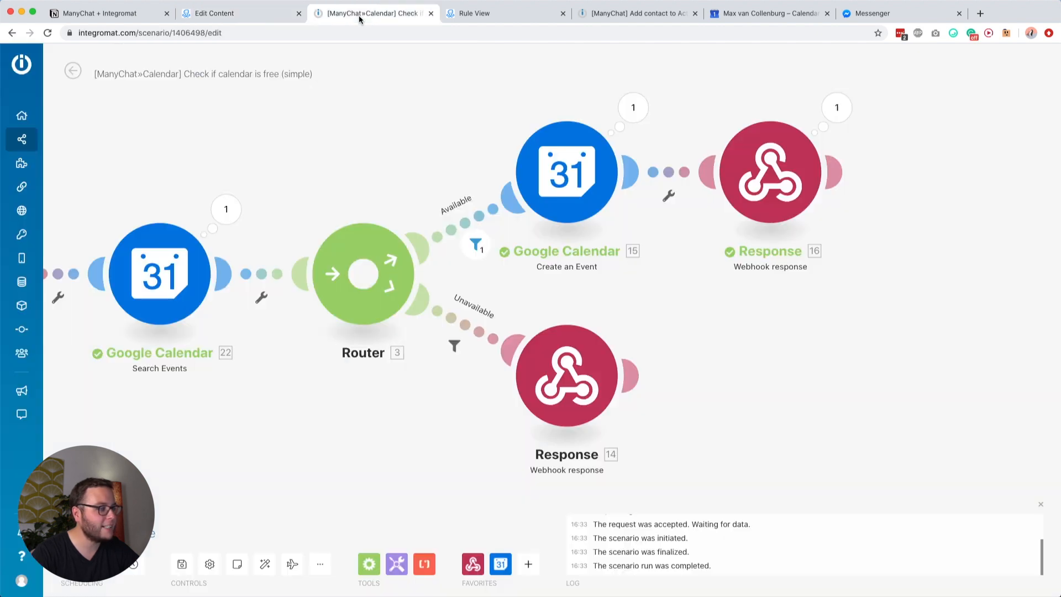
pyautogui.moveTo(380, 164); pyautogui.dragTo(700, 139)
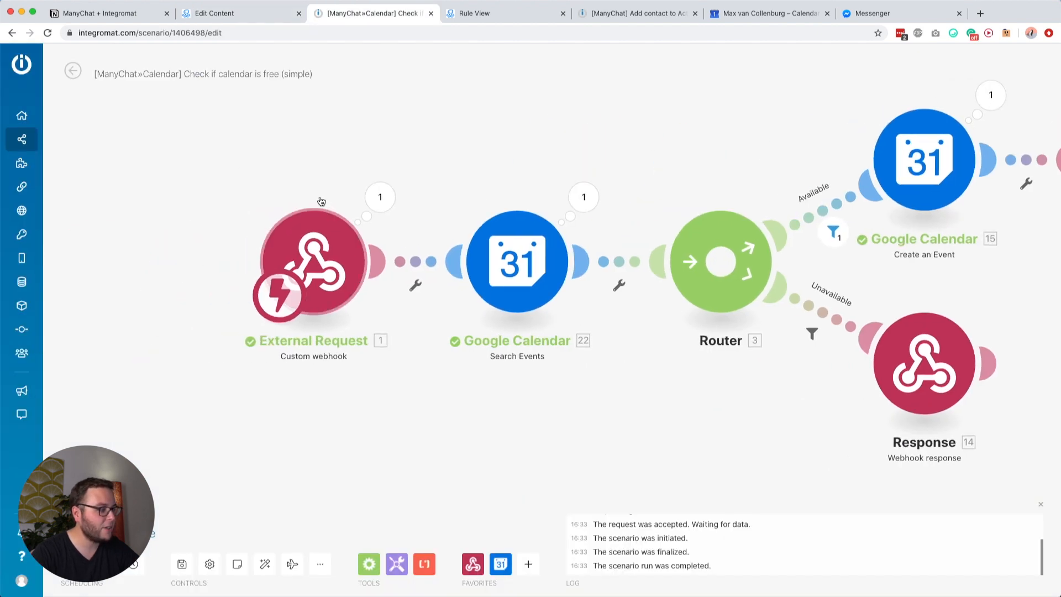
pyautogui.moveTo(584, 375); pyautogui.dragTo(264, 348)
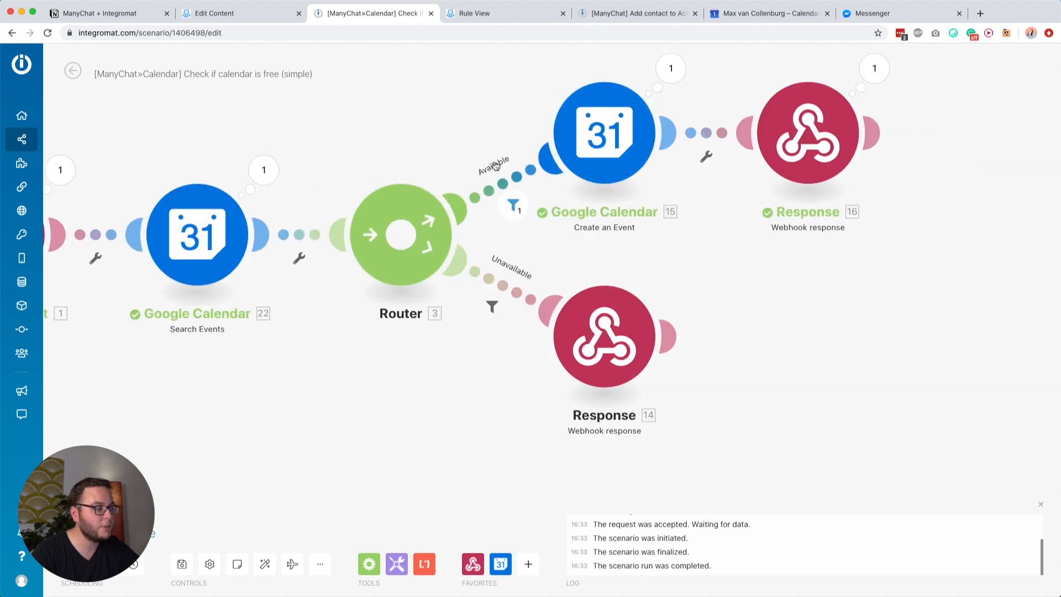
pyautogui.click(519, 165)
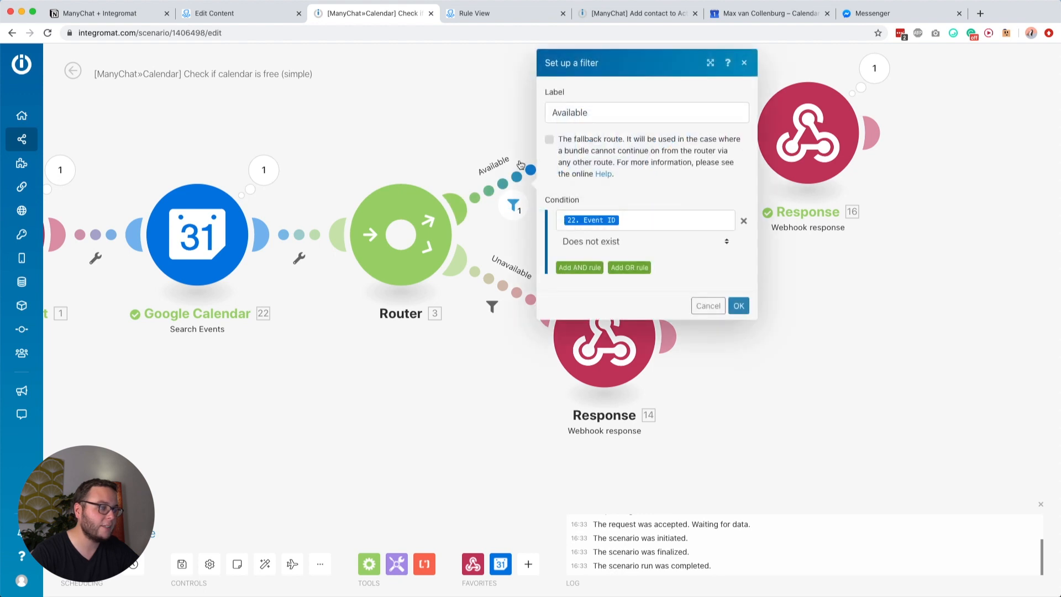
pyautogui.click(496, 275)
pyautogui.click(473, 377)
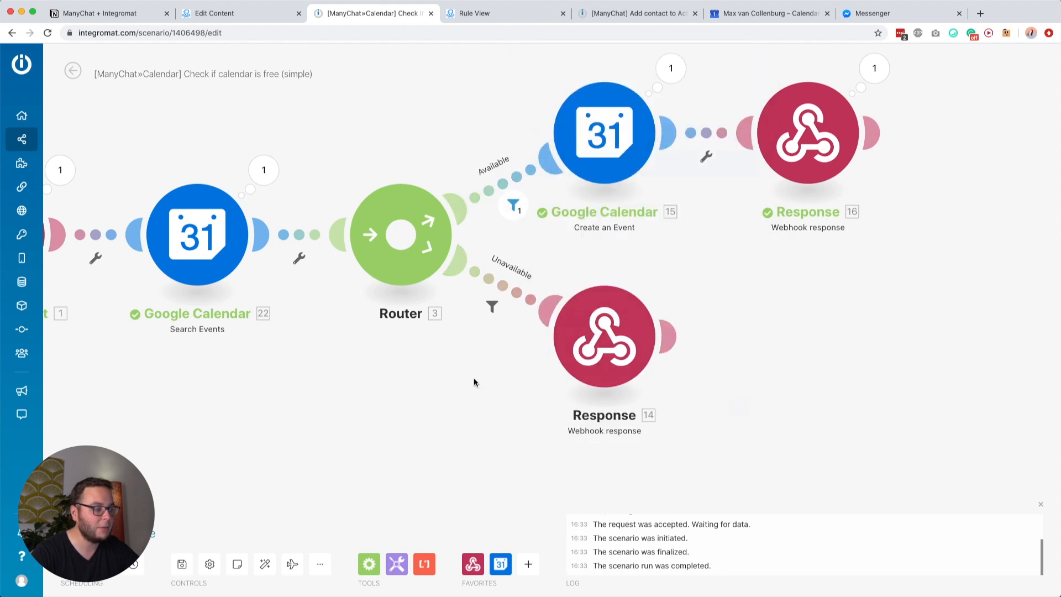
pyautogui.click(590, 340)
pyautogui.click(808, 160)
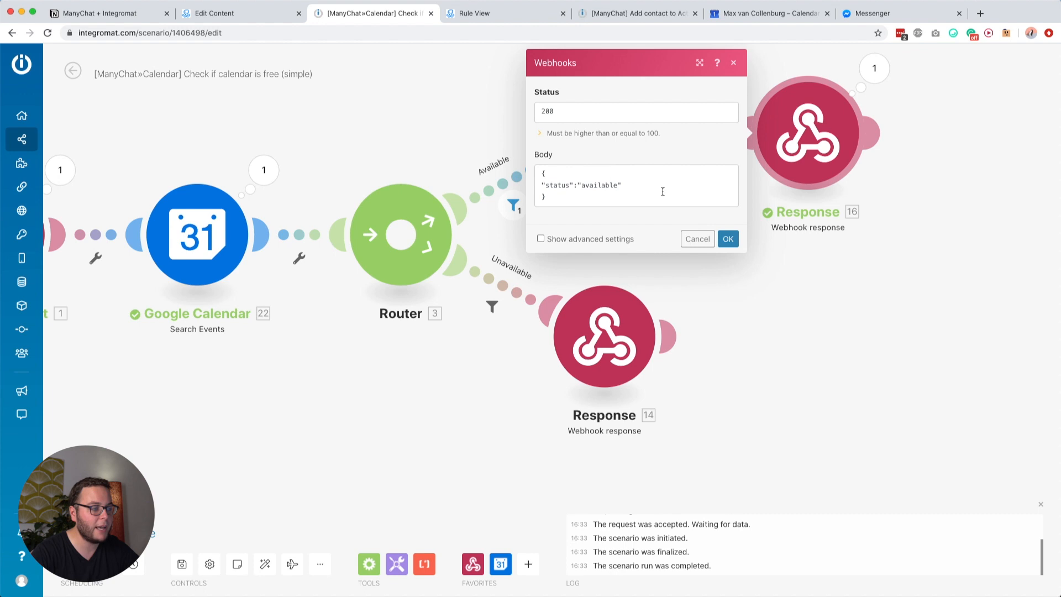
pyautogui.click(829, 334)
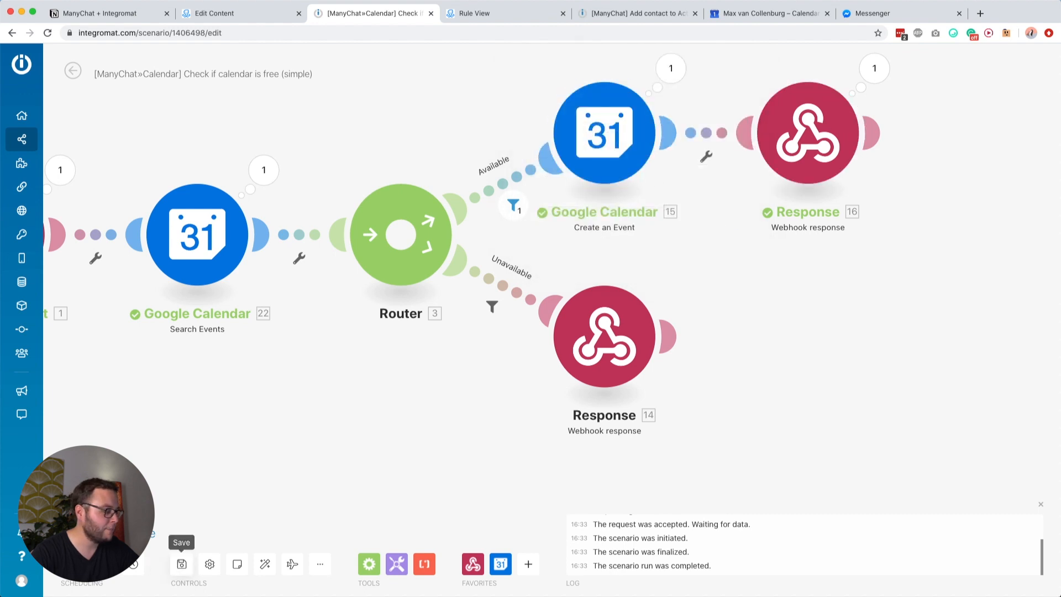